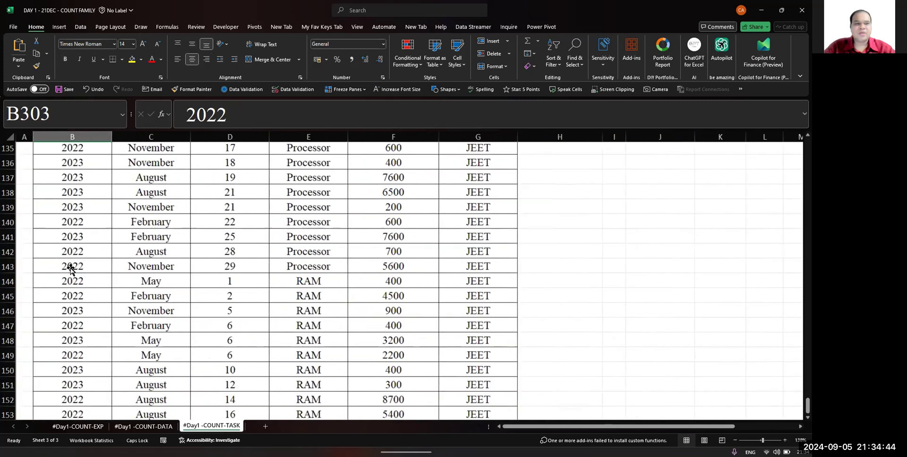
Clear the placeholder text from J15, the answer cell for how many times sales were made in April
{"action": "scroll", "coordinate": [123, 241], "scroll_direction": "up", "scroll_amount": 10}
{"action": "scroll", "coordinate": [124, 243], "scroll_direction": "up", "scroll_amount": 20}
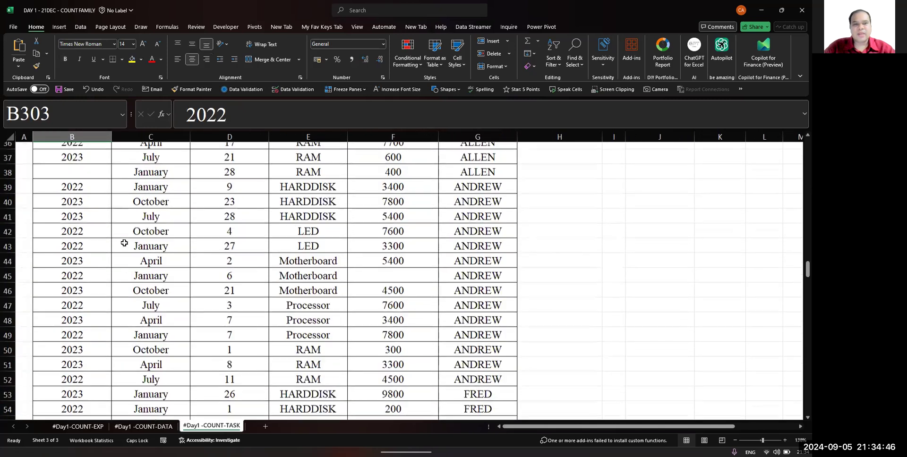
{"action": "scroll", "coordinate": [124, 243], "scroll_direction": "down", "scroll_amount": 5}
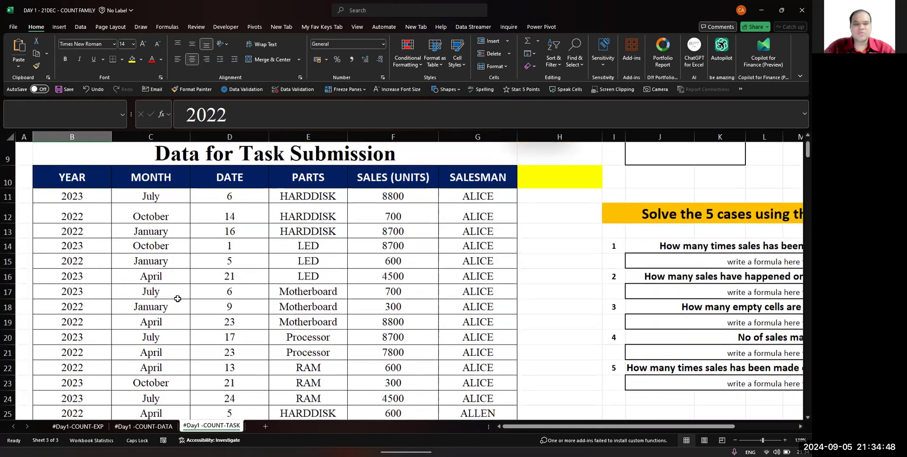
{"action": "scroll", "coordinate": [178, 299], "scroll_direction": "down", "scroll_amount": 3, "text": "ctrl"}
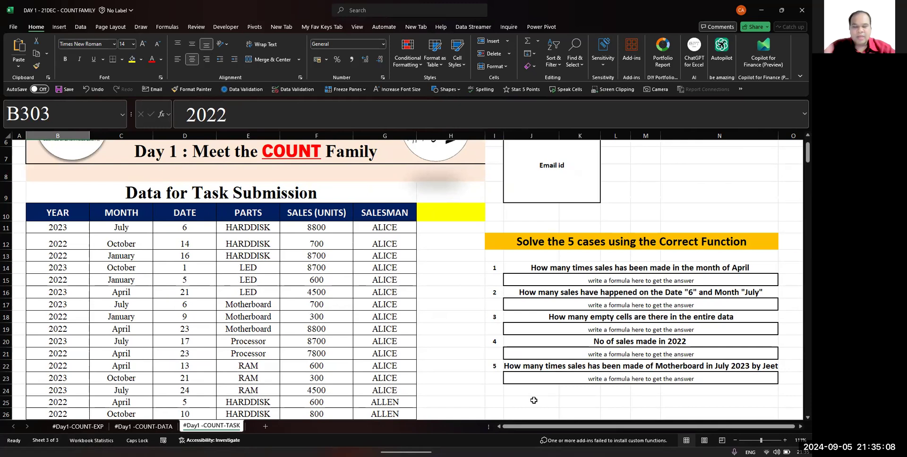
{"action": "left_click", "coordinate": [583, 280]}
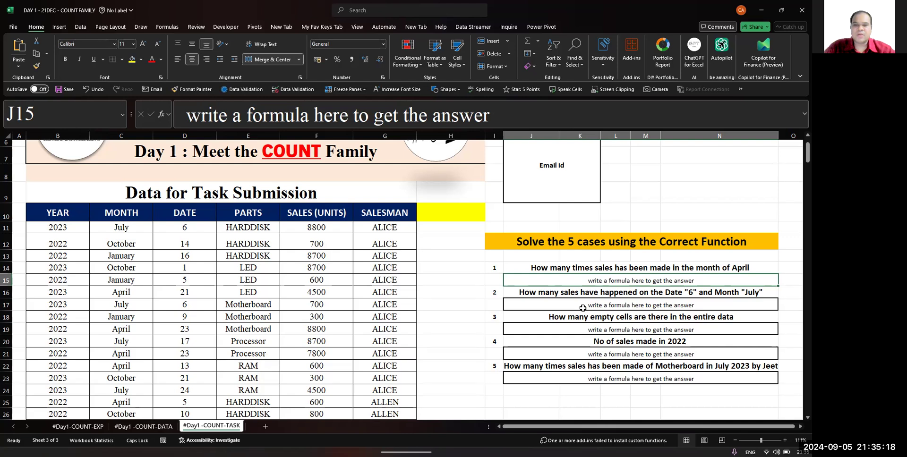
{"action": "key", "text": "Delete"}
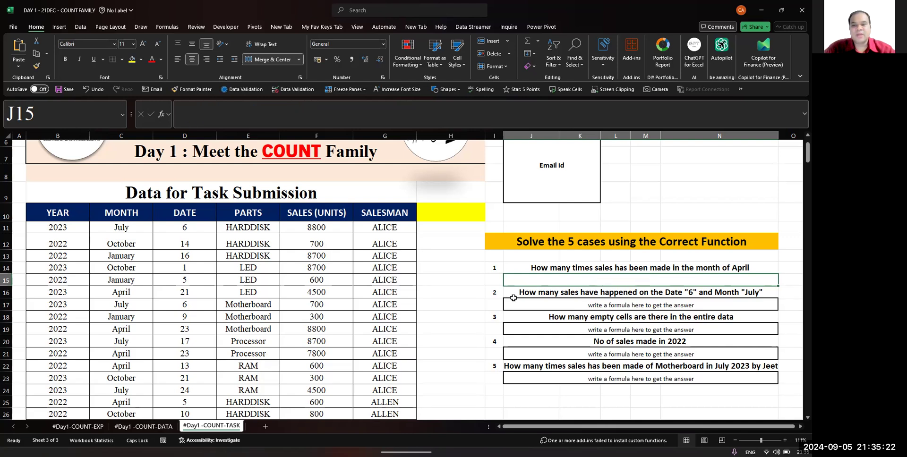
Increase the font size of the case 1 answer cell J15 to 18
{"action": "left_click", "coordinate": [125, 214]}
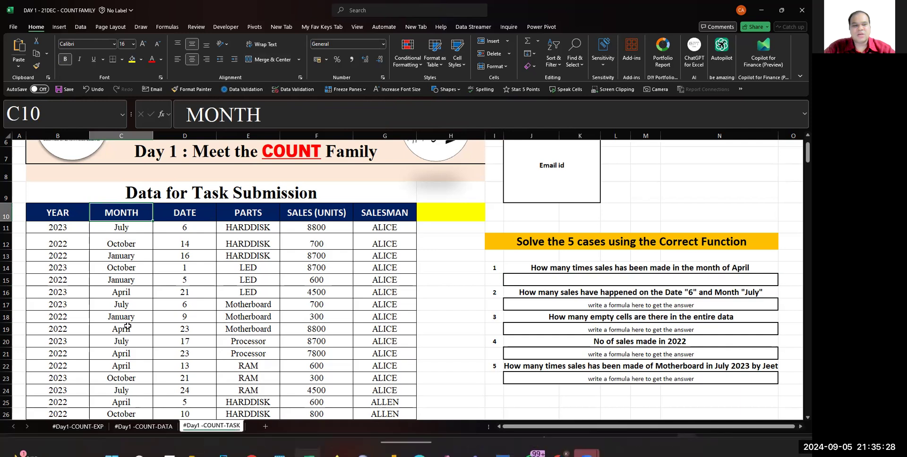
{"action": "scroll", "coordinate": [128, 326], "scroll_direction": "down", "scroll_amount": 13}
{"action": "scroll", "coordinate": [128, 326], "scroll_direction": "up", "scroll_amount": 12}
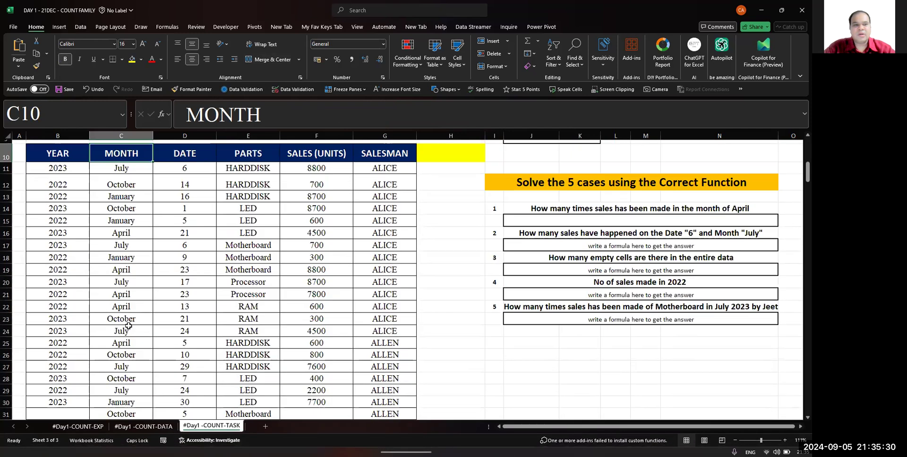
{"action": "scroll", "coordinate": [128, 326], "scroll_direction": "up", "scroll_amount": 1}
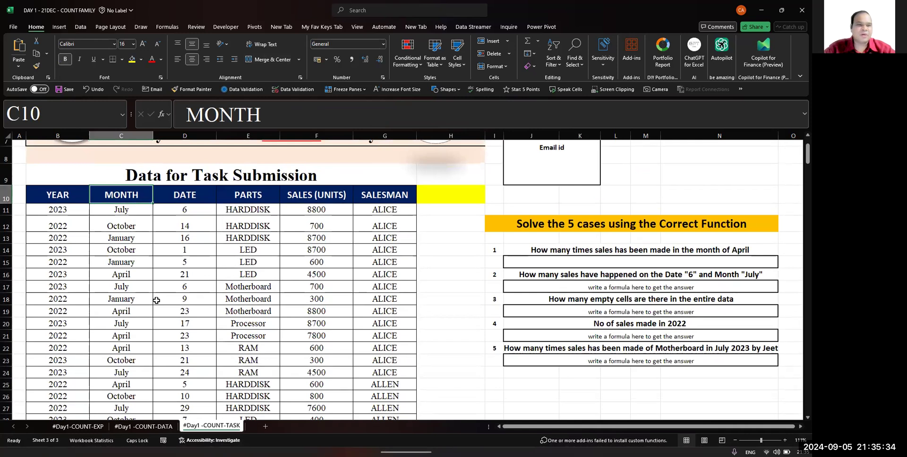
{"action": "scroll", "coordinate": [156, 301], "scroll_direction": "up", "scroll_amount": 1}
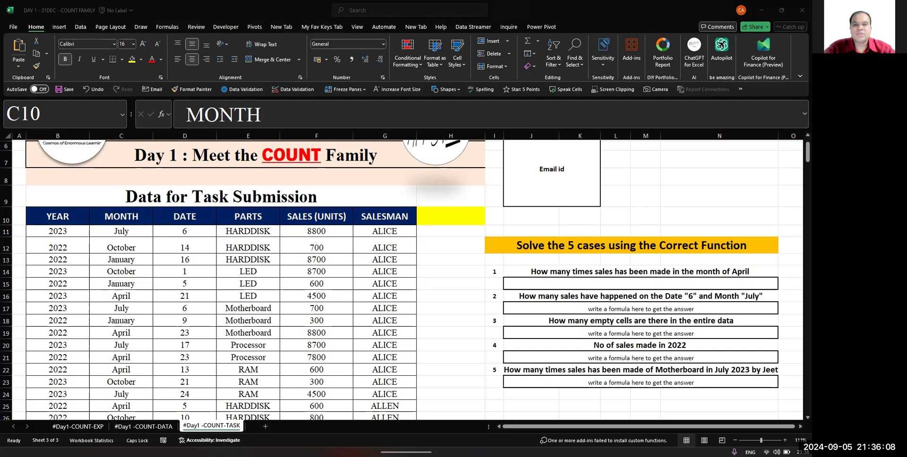
{"action": "left_click", "coordinate": [539, 282]}
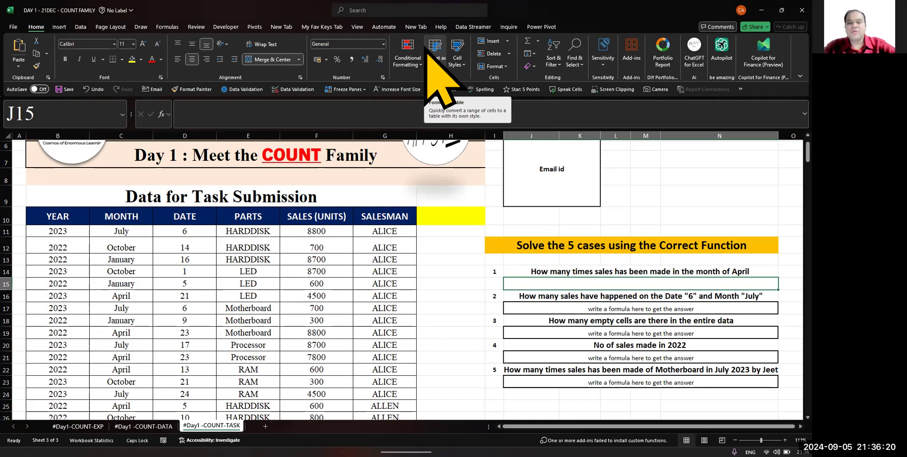
{"action": "left_click", "coordinate": [143, 43]}
{"action": "left_click", "coordinate": [143, 44]}
{"action": "left_click", "coordinate": [143, 43]}
{"action": "left_click", "coordinate": [143, 43]}
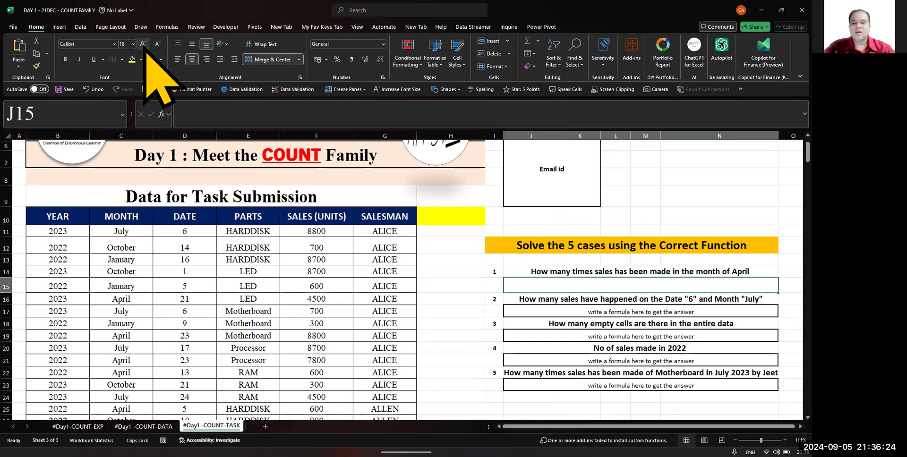
Enter =COUNTA(C11:C102) in J15 to count the entries in the MONTH column
{"action": "type", "text": "=COUNTA("}
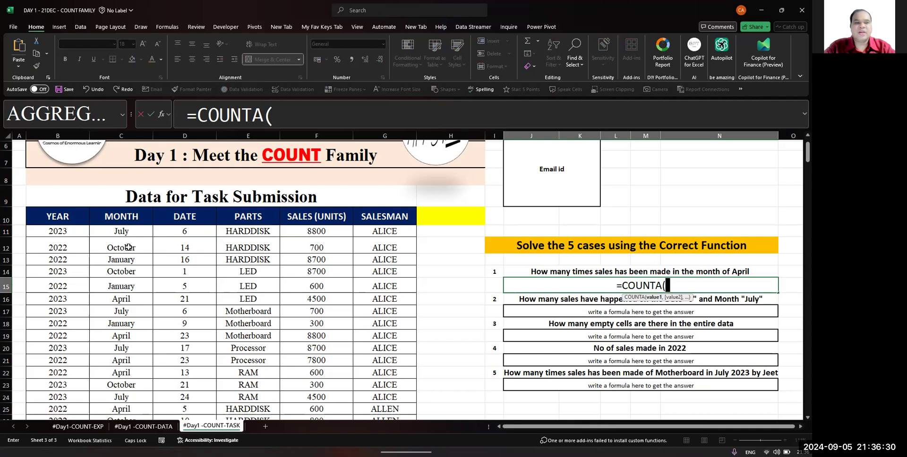
{"action": "left_click", "coordinate": [128, 221]}
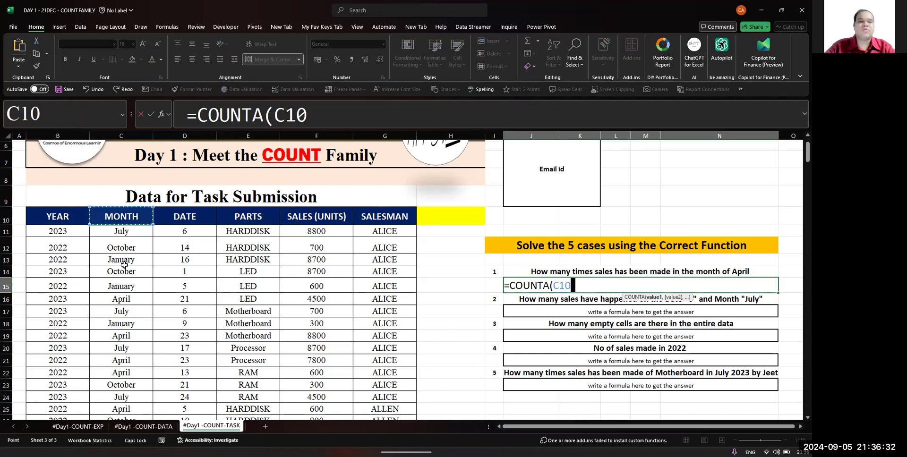
{"action": "key", "text": "Down"}
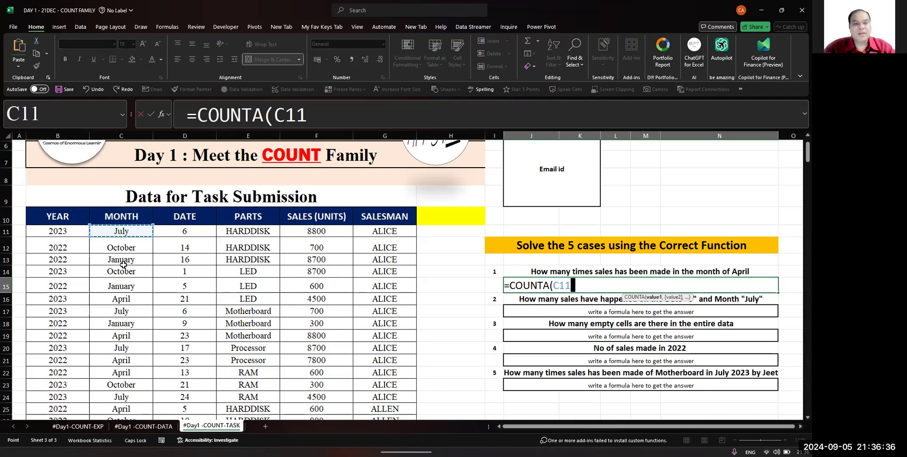
{"action": "key", "text": "ctrl+shift+Down"}
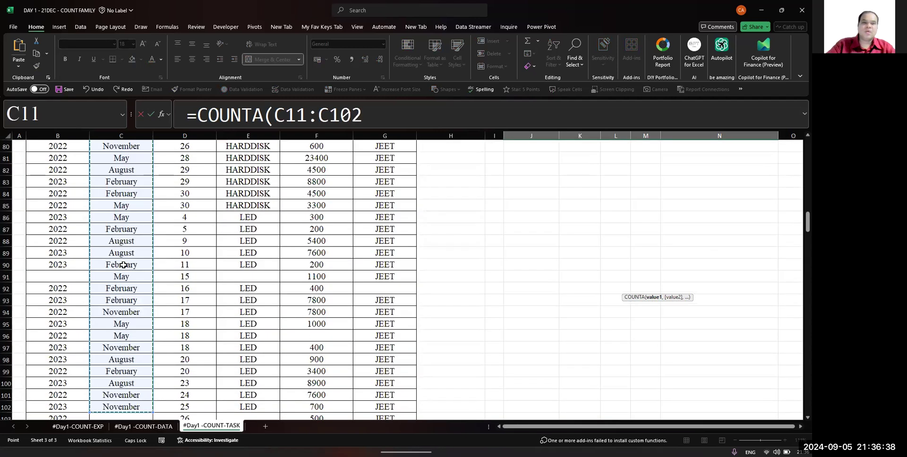
{"action": "key", "text": "Return"}
{"action": "key", "text": "Up"}
{"action": "key", "text": "Up"}
{"action": "key", "text": "Up"}
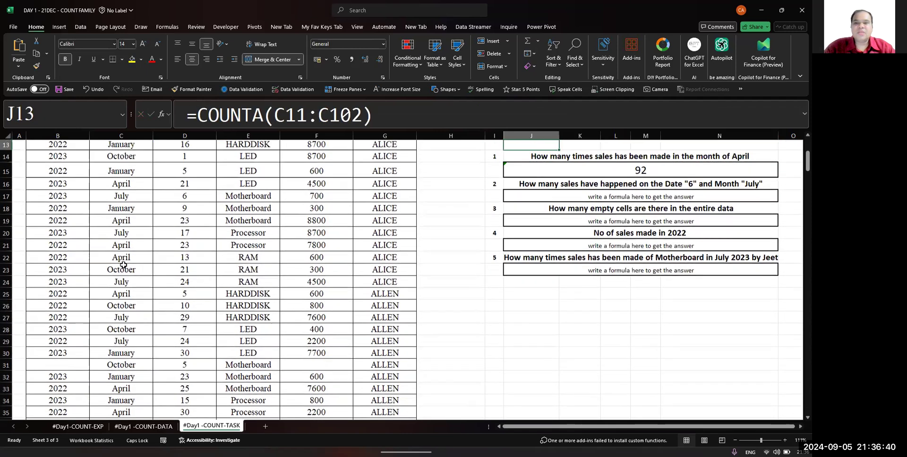
{"action": "key", "text": "Down"}
{"action": "key", "text": "Down"}
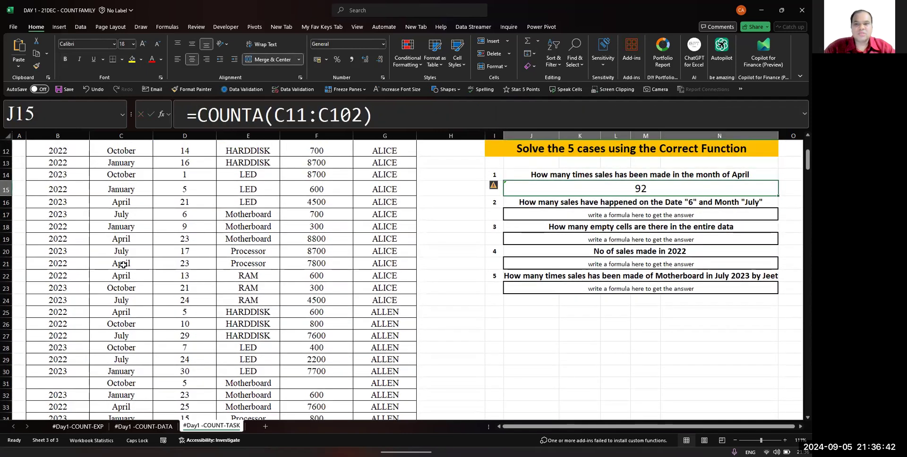
{"action": "key", "text": "Right"}
{"action": "key", "text": "Down"}
{"action": "key", "text": "Left"}
{"action": "key", "text": "Up"}
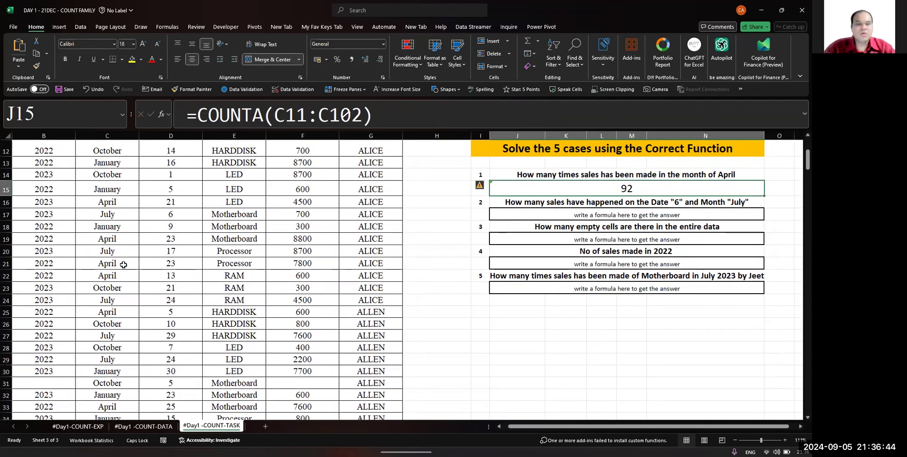
{"action": "scroll", "coordinate": [159, 265], "scroll_direction": "up", "scroll_amount": 2}
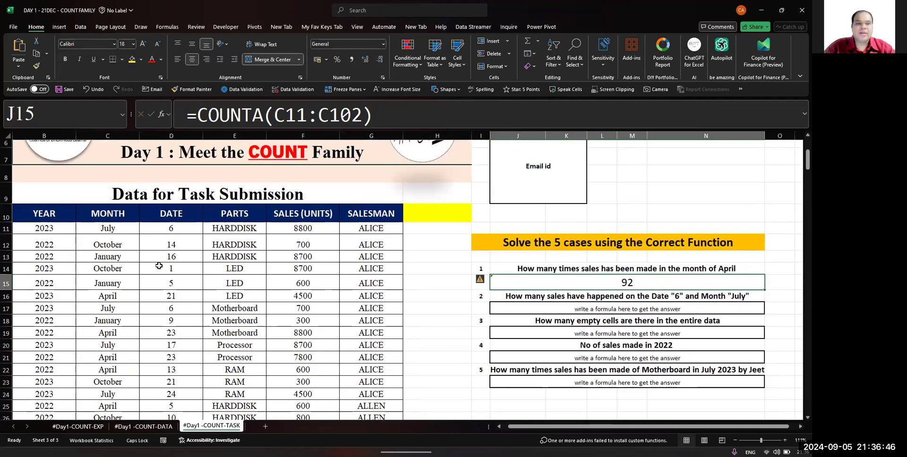
Check how far the MONTH column's filled block extends and change the COUNTA range in J15 to C11:C304
{"action": "left_click", "coordinate": [122, 231]}
{"action": "key", "text": "ctrl+shift+Down"}
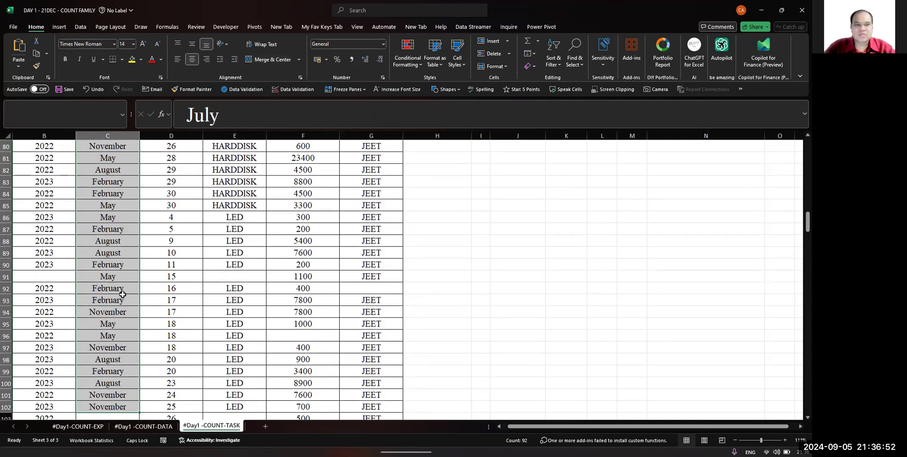
{"action": "key", "text": "Return"}
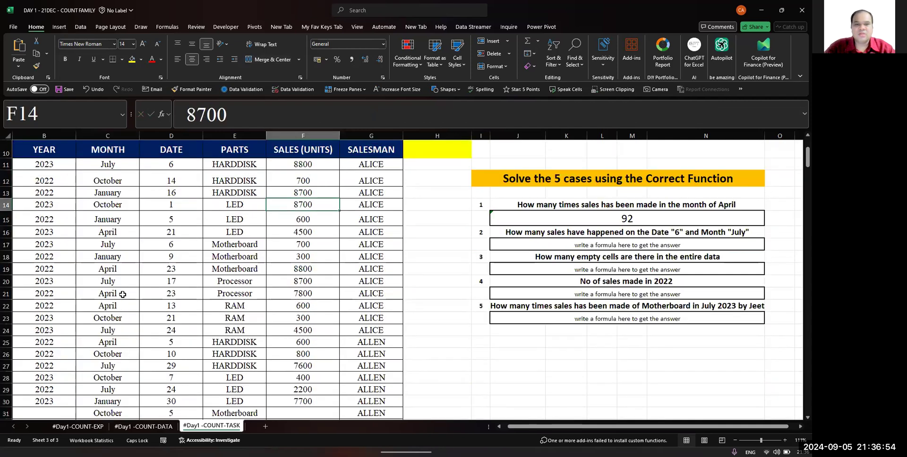
{"action": "key", "text": "Right"}
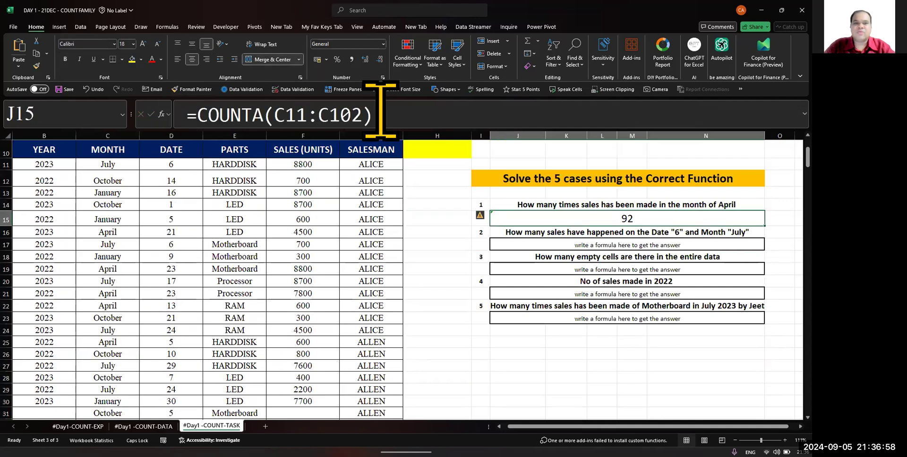
{"action": "key", "text": "F2"}
{"action": "key", "text": "Left"}
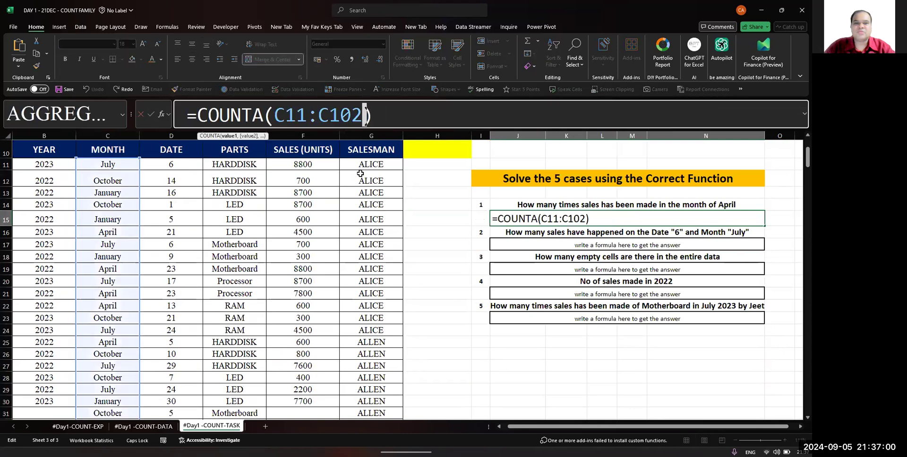
{"action": "key", "text": "BackSpace"}
{"action": "key", "text": "BackSpace"}
{"action": "key", "text": "BackSpace"}
{"action": "type", "text": "304"}
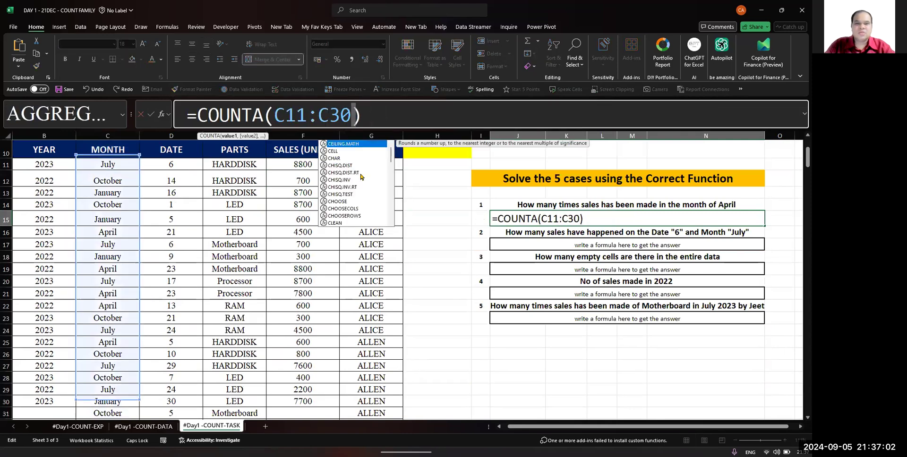
{"action": "key", "text": "Return"}
{"action": "key", "text": "Up"}
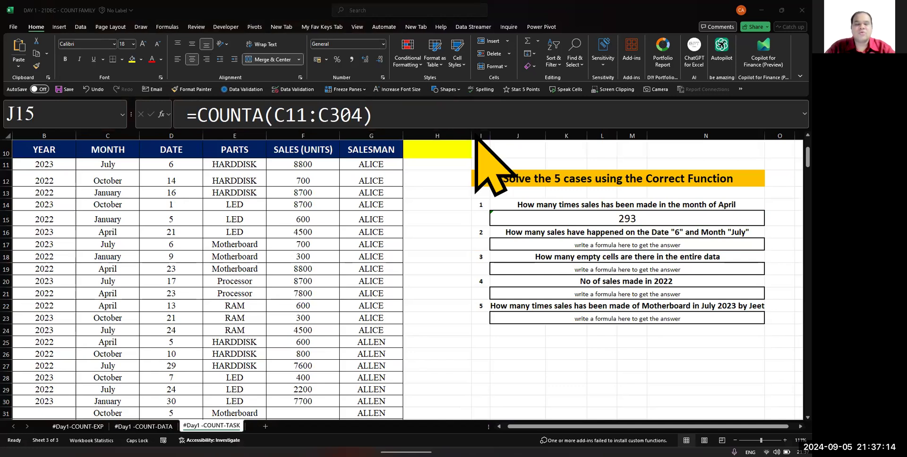
{"action": "scroll", "coordinate": [344, 238], "scroll_direction": "up", "scroll_amount": 2, "text": "ctrl"}
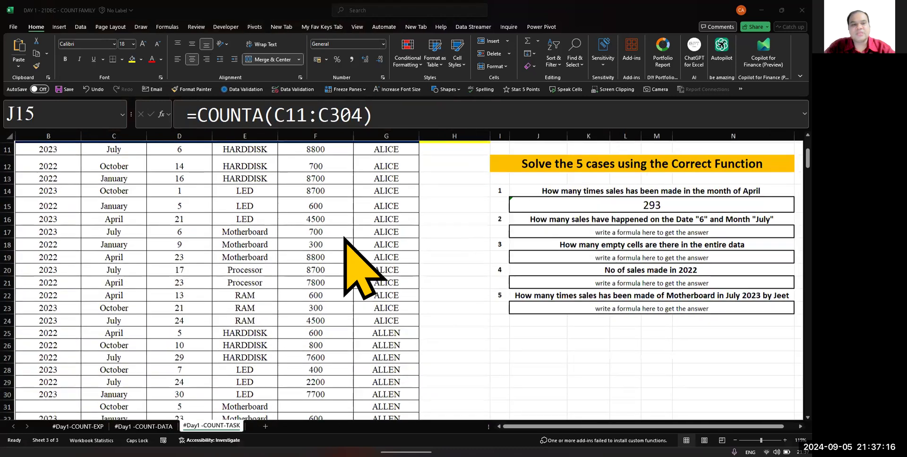
{"action": "scroll", "coordinate": [344, 238], "scroll_direction": "down", "scroll_amount": 1}
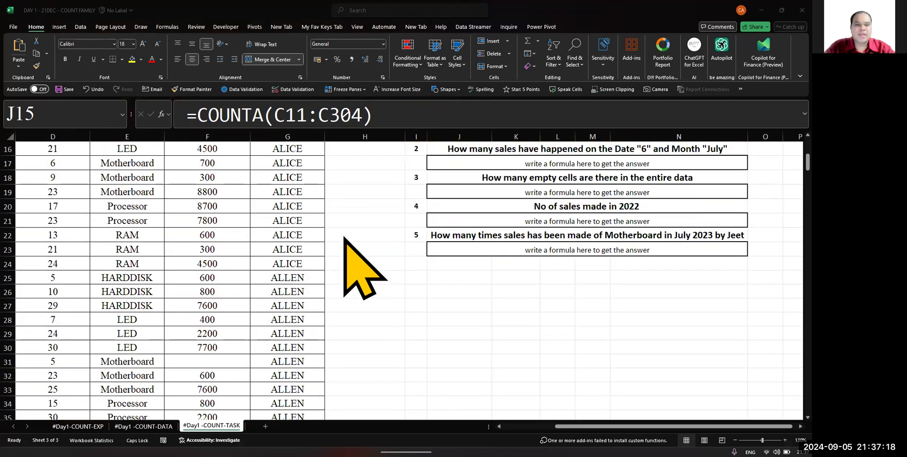
{"action": "scroll", "coordinate": [344, 238], "scroll_direction": "up", "scroll_amount": 5, "text": "ctrl"}
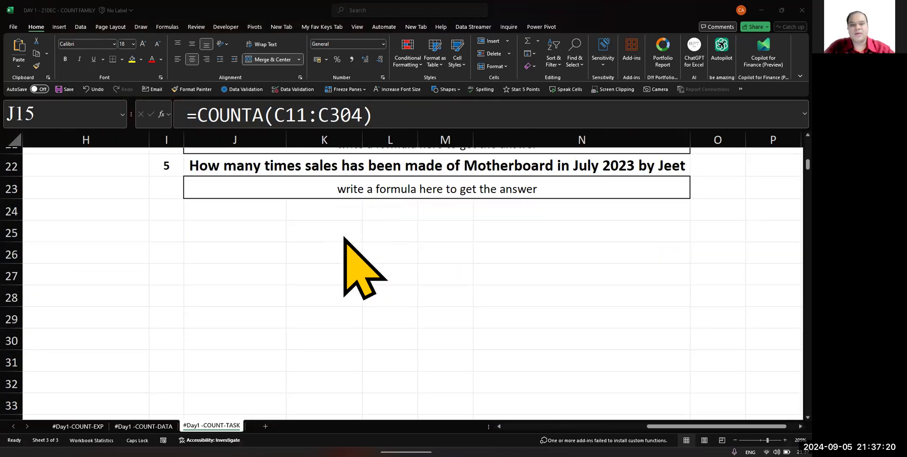
{"action": "scroll", "coordinate": [344, 238], "scroll_direction": "up", "scroll_amount": 1, "text": "ctrl"}
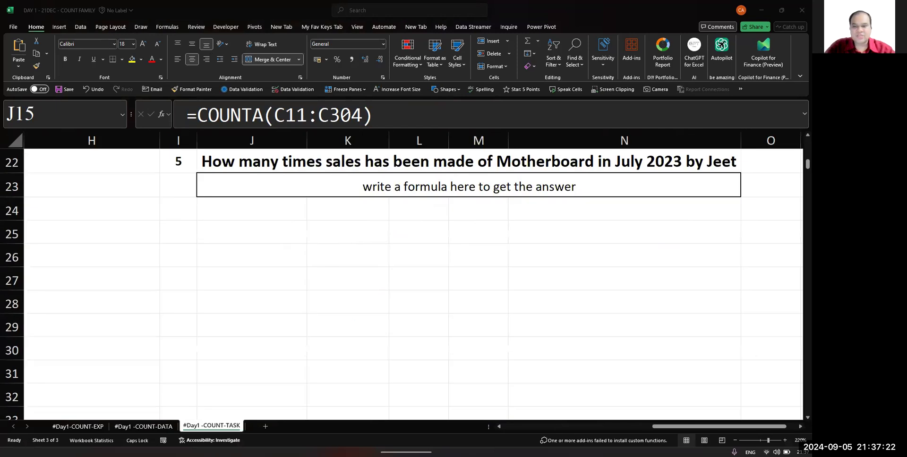
{"action": "scroll", "coordinate": [402, 270], "scroll_direction": "down", "scroll_amount": 10, "text": "ctrl"}
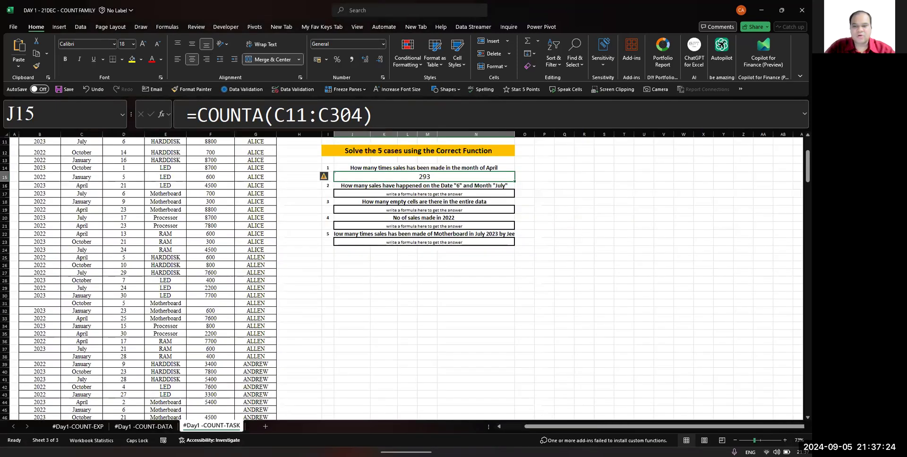
{"action": "left_click", "coordinate": [450, 318]}
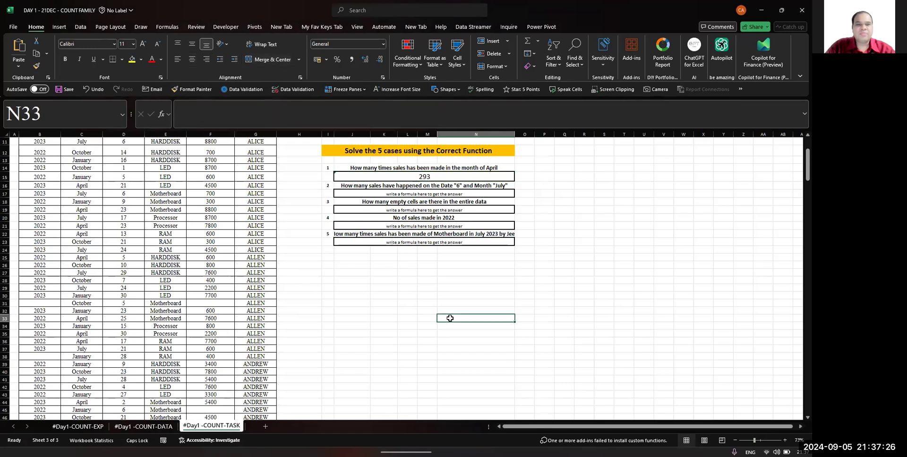
{"action": "key", "text": "Up"}
{"action": "key", "text": "Up"}
{"action": "key", "text": "Up"}
{"action": "key", "text": "Up"}
{"action": "key", "text": "Up"}
{"action": "key", "text": "Up"}
{"action": "key", "text": "Up"}
{"action": "key", "text": "Up"}
{"action": "key", "text": "Up"}
{"action": "key", "text": "Up"}
{"action": "key", "text": "Up"}
{"action": "key", "text": "Up"}
{"action": "key", "text": "Up"}
{"action": "key", "text": "Up"}
{"action": "key", "text": "Up"}
{"action": "key", "text": "Up"}
{"action": "key", "text": "Up"}
{"action": "key", "text": "Up"}
{"action": "key", "text": "Up"}
{"action": "key", "text": "Up"}
{"action": "key", "text": "Up"}
{"action": "key", "text": "Up"}
{"action": "key", "text": "Up"}
{"action": "key", "text": "Up"}
{"action": "key", "text": "Up"}
{"action": "key", "text": "Up"}
{"action": "key", "text": "Up"}
{"action": "key", "text": "Up"}
{"action": "key", "text": "Up"}
{"action": "key", "text": "Up"}
{"action": "key", "text": "Up"}
{"action": "key", "text": "Up"}
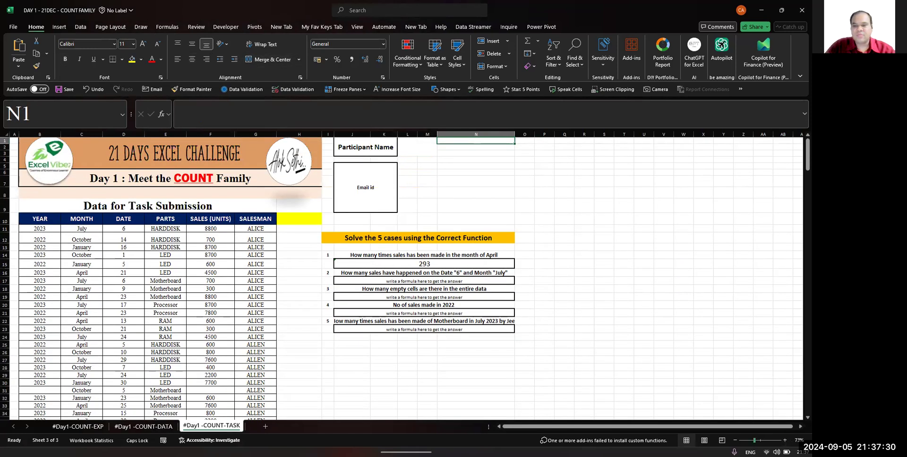
Try to replace the COUNTA formula in J15 with a COUNTIF formula using the range C11:C304
{"action": "left_click", "coordinate": [762, 440]}
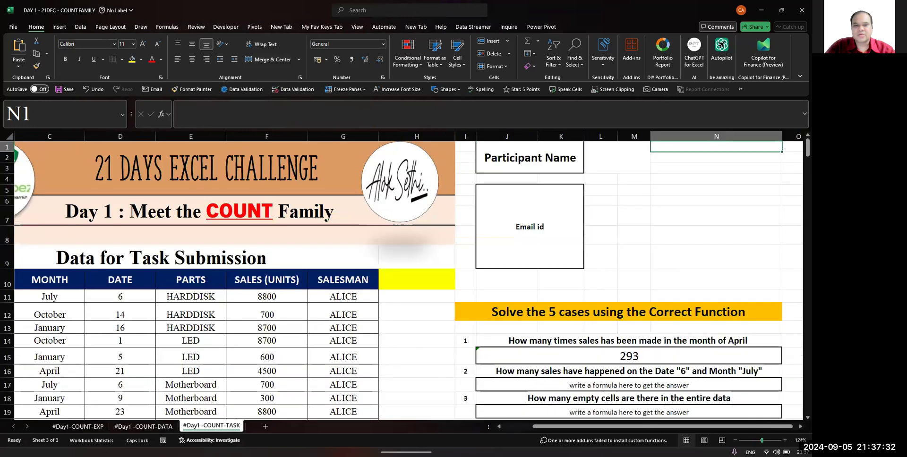
{"action": "left_click", "coordinate": [633, 357]}
{"action": "mouse_move", "coordinate": [587, 442]}
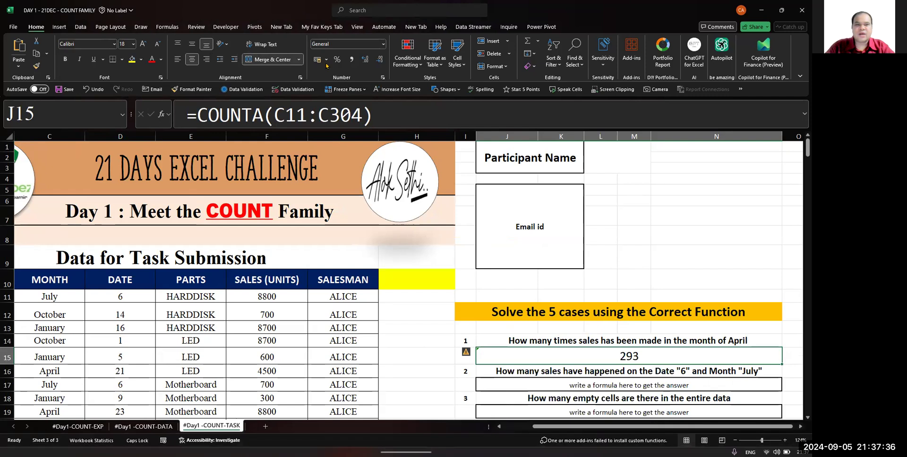
{"action": "left_click", "coordinate": [403, 108]}
{"action": "key", "text": "BackSpace"}
{"action": "key", "text": "BackSpace"}
{"action": "key", "text": "BackSpace"}
{"action": "key", "text": "BackSpace"}
{"action": "key", "text": "BackSpace"}
{"action": "key", "text": "BackSpace"}
{"action": "key", "text": "BackSpace"}
{"action": "key", "text": "BackSpace"}
{"action": "key", "text": "BackSpace"}
{"action": "key", "text": "BackSpace"}
{"action": "key", "text": "BackSpace"}
{"action": "key", "text": "BackSpace"}
{"action": "key", "text": "BackSpace"}
{"action": "key", "text": "BackSpace"}
{"action": "type", "text": "UNTIF("}
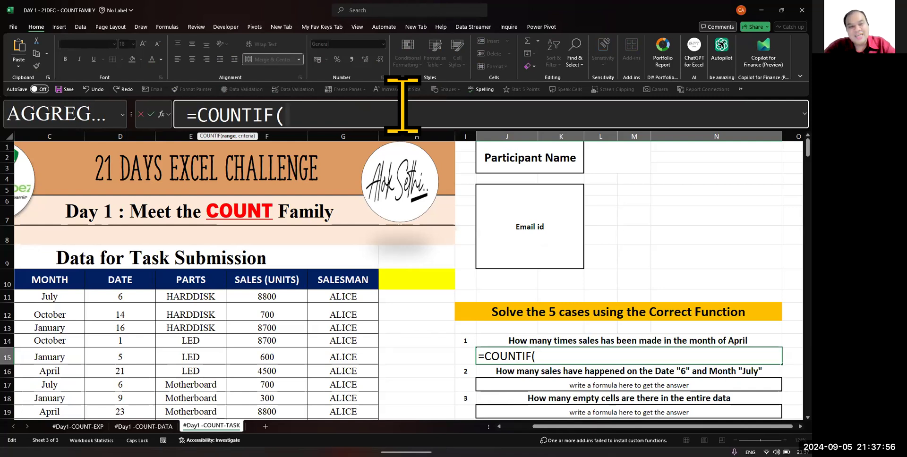
{"action": "scroll", "coordinate": [199, 265], "scroll_direction": "left", "scroll_amount": 1}
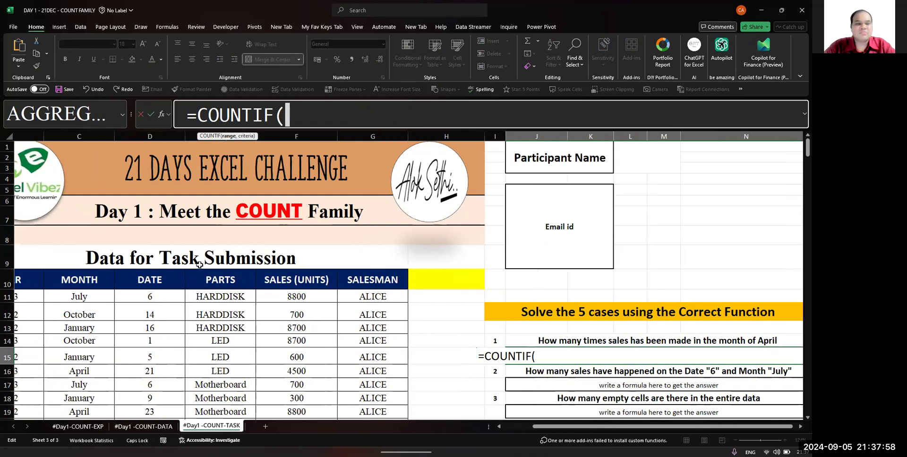
{"action": "scroll", "coordinate": [199, 264], "scroll_direction": "left", "scroll_amount": 2}
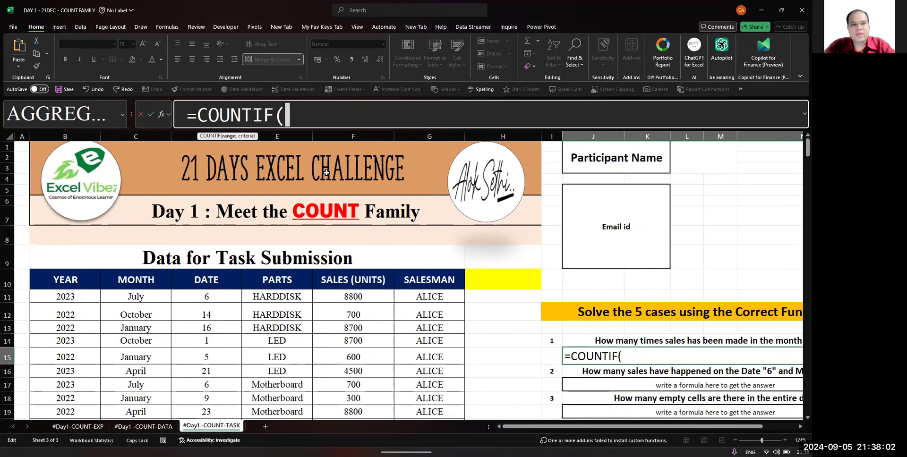
{"action": "type", "text": "C11"}
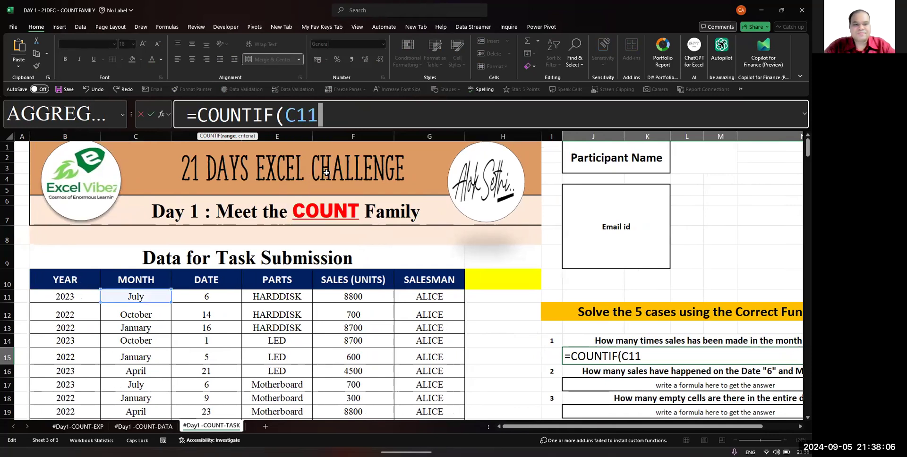
{"action": "type", "text": ":C304"}
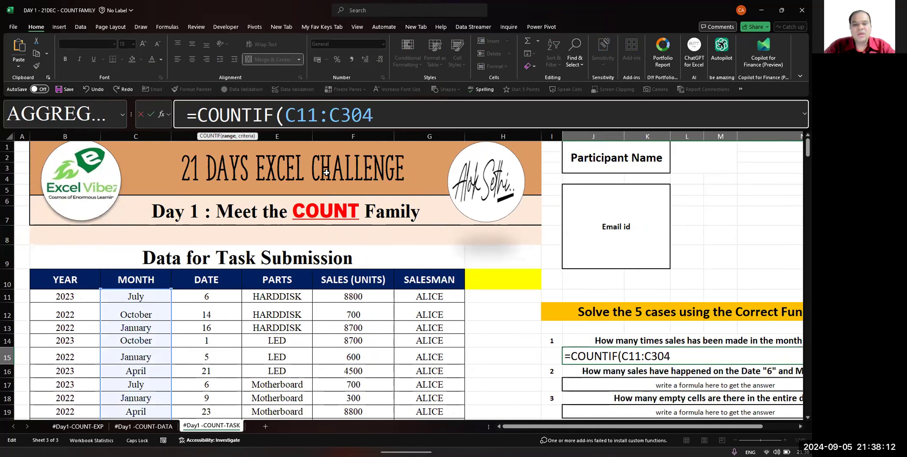
Try MONTH as the COUNTIF range in J15 in place of the cell reference C11:C304
{"action": "type", "text": ")"}
{"action": "key", "text": "BackSpace"}
{"action": "key", "text": "BackSpace"}
{"action": "key", "text": "BackSpace"}
{"action": "key", "text": "BackSpace"}
{"action": "key", "text": "BackSpace"}
{"action": "key", "text": "BackSpace"}
{"action": "key", "text": "BackSpace"}
{"action": "key", "text": "BackSpace"}
{"action": "key", "text": "BackSpace"}
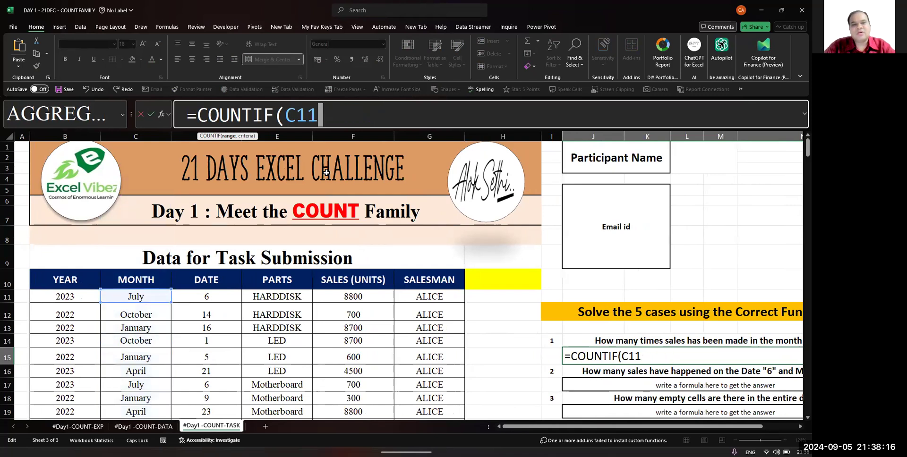
{"action": "type", "text": "MONTH,"}
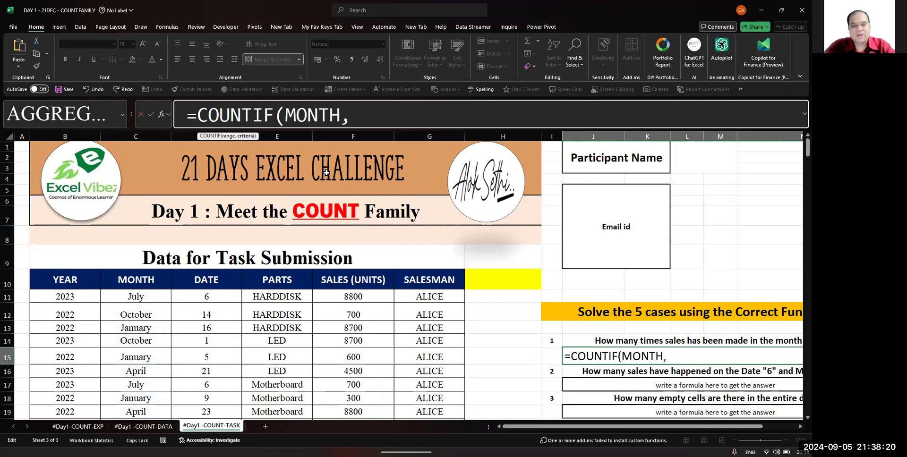
{"action": "key", "text": "BackSpace"}
{"action": "key", "text": "BackSpace"}
{"action": "key", "text": "BackSpace"}
{"action": "key", "text": "BackSpace"}
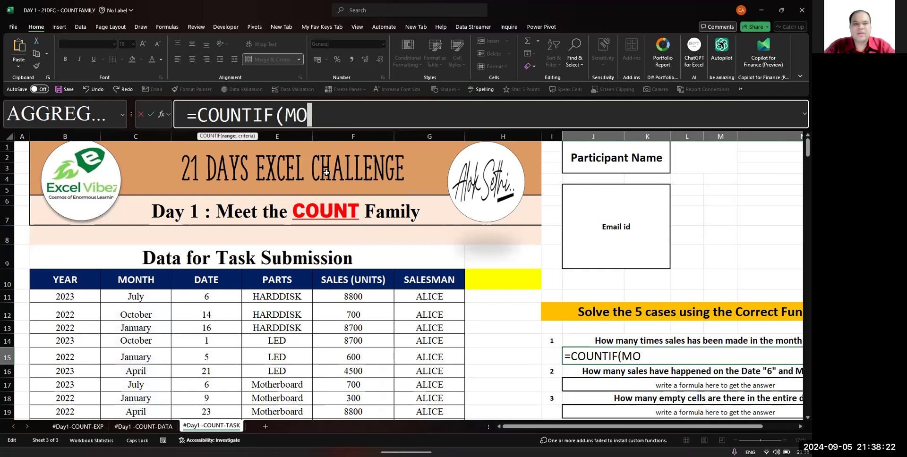
Discard the unfinished COUNTIF edit and clear the case 1 answer cell J15
{"action": "key", "text": "Escape"}
{"action": "key", "text": "BackSpace"}
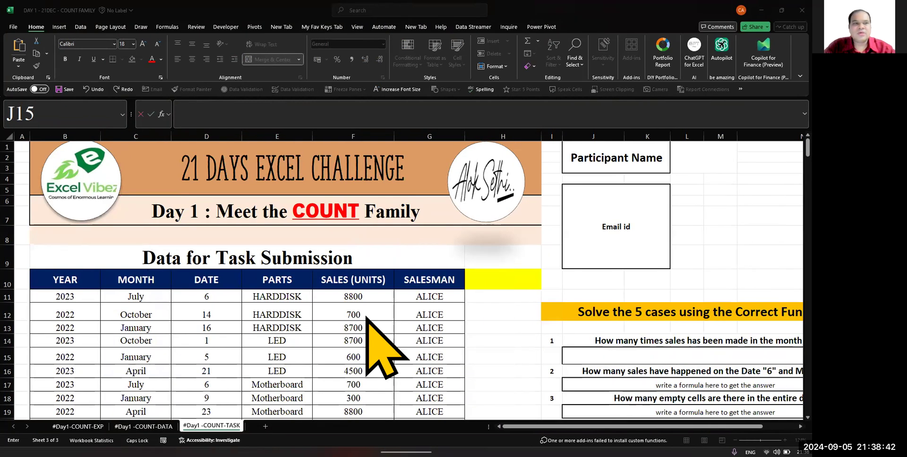
Upload the DAY 1 - 21DEC - COUNT FAMILY workbook from the Downloads folder
{"action": "left_click", "coordinate": [523, 238]}
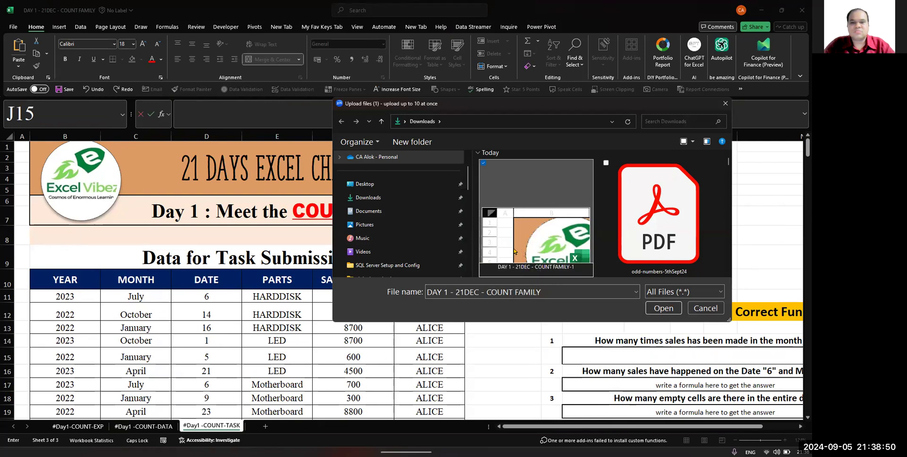
{"action": "double_click", "coordinate": [514, 252]}
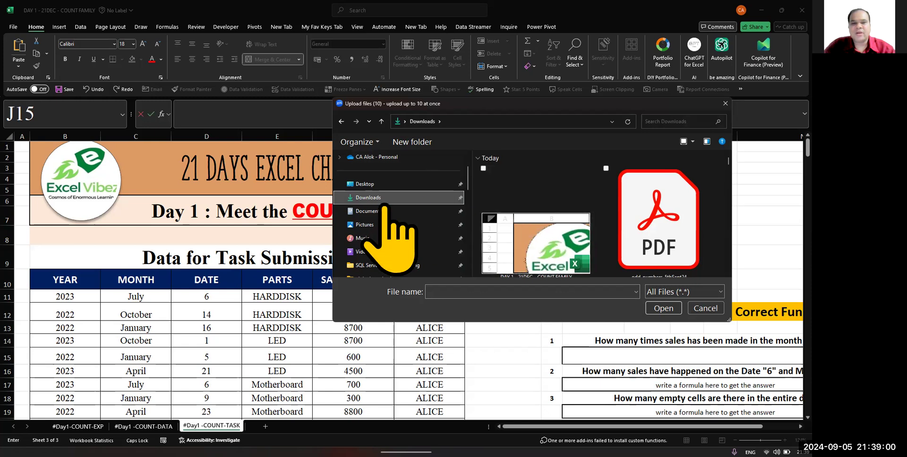
{"action": "left_click", "coordinate": [514, 217]}
{"action": "double_click", "coordinate": [515, 217]}
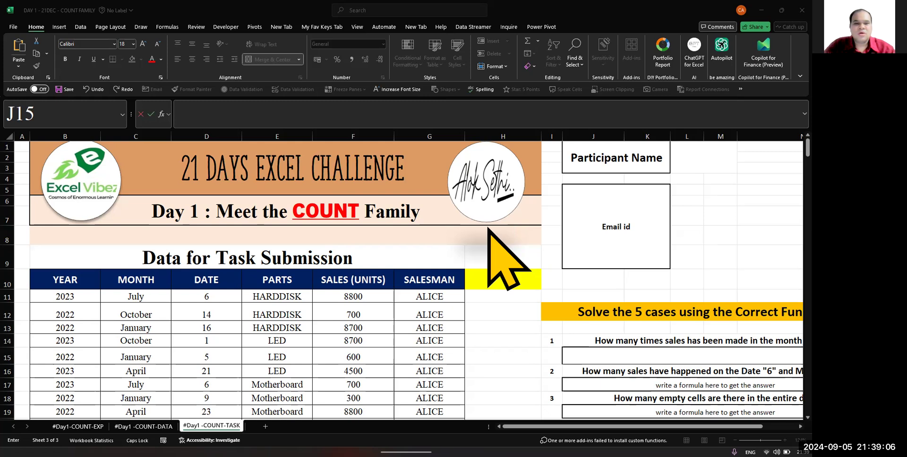
Browse the files in the Desktop folder for the other COUNT FAMILY workbook
{"action": "left_click", "coordinate": [378, 184]}
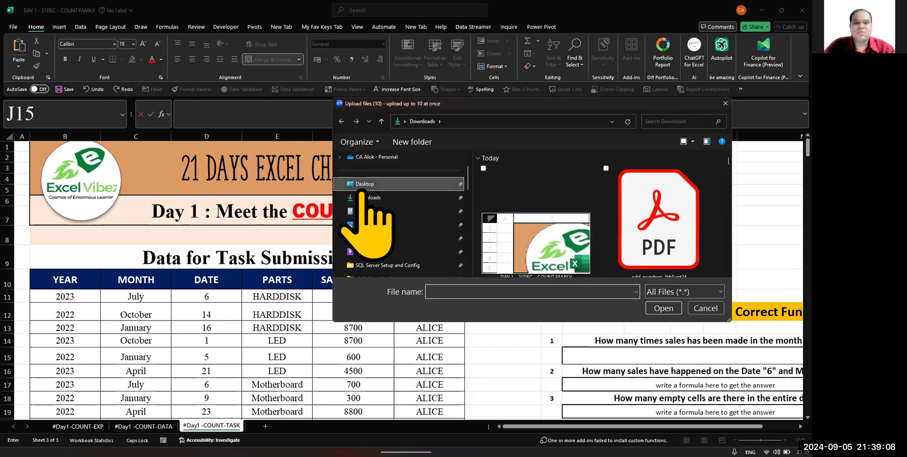
{"action": "left_click", "coordinate": [503, 177]}
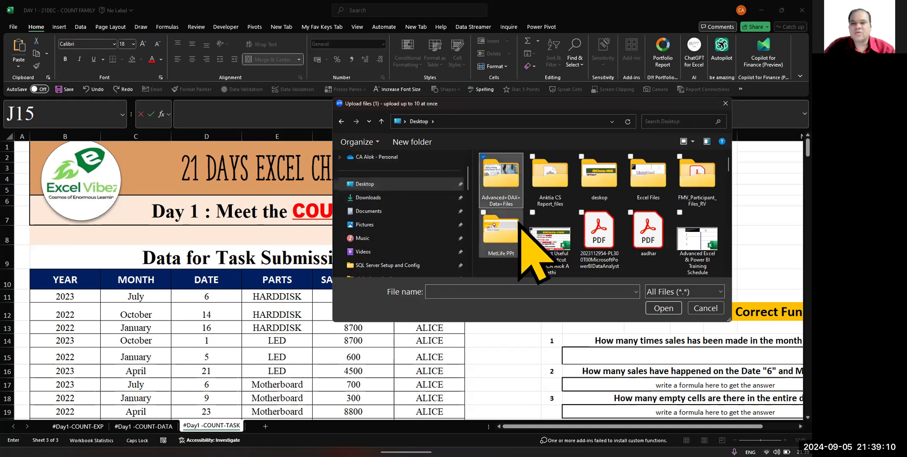
{"action": "key", "text": "d"}
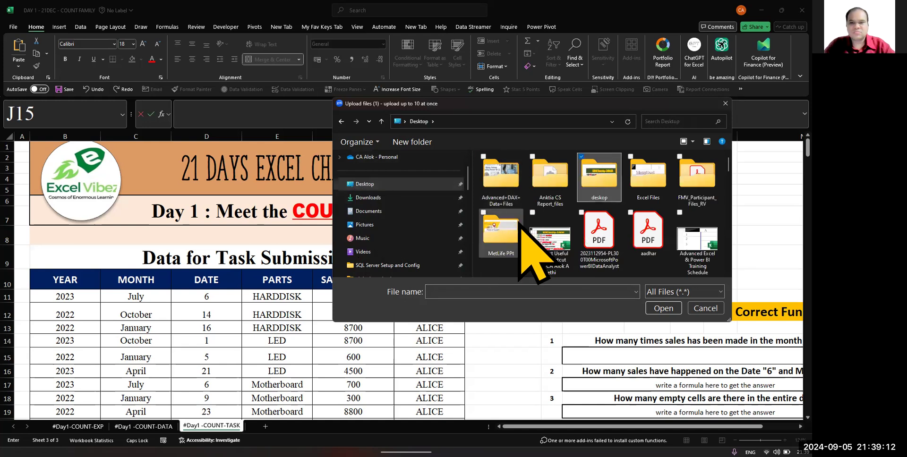
{"action": "key", "text": "Down"}
{"action": "key", "text": "Down"}
{"action": "key", "text": "Down"}
{"action": "key", "text": "Up"}
{"action": "key", "text": "Down"}
{"action": "key", "text": "Down"}
{"action": "key", "text": "Down"}
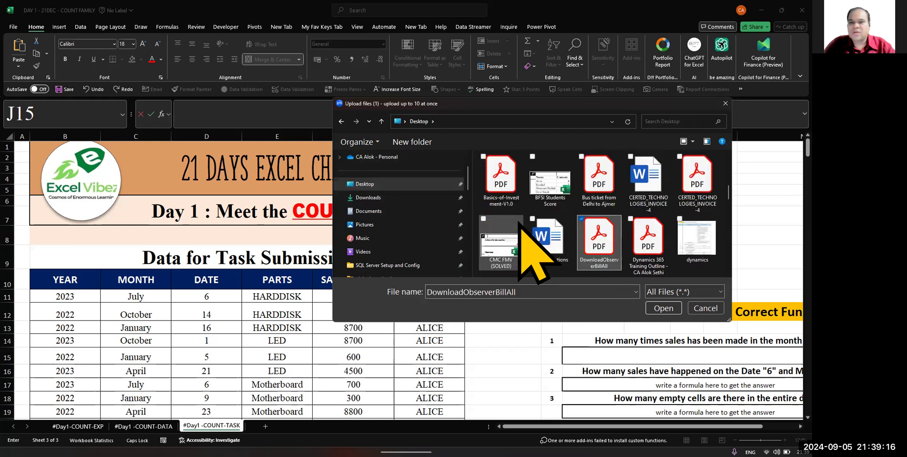
{"action": "key", "text": "Down"}
{"action": "key", "text": "Down"}
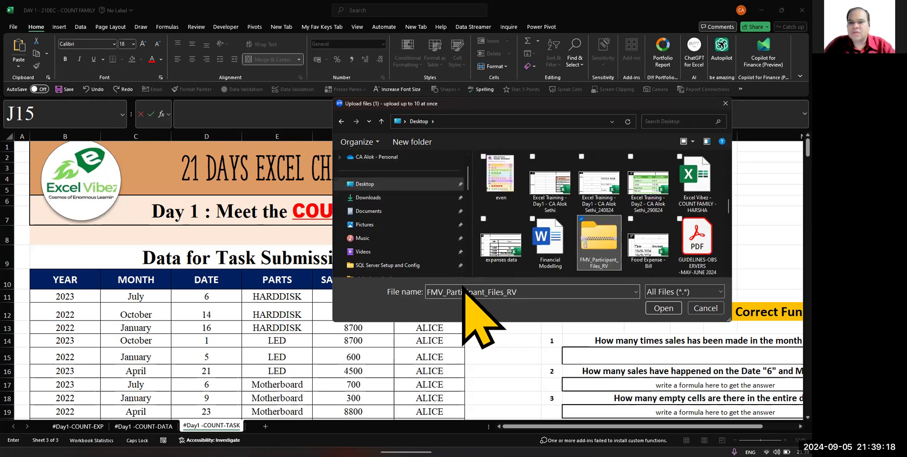
{"action": "key", "text": "Up"}
{"action": "key", "text": "Right"}
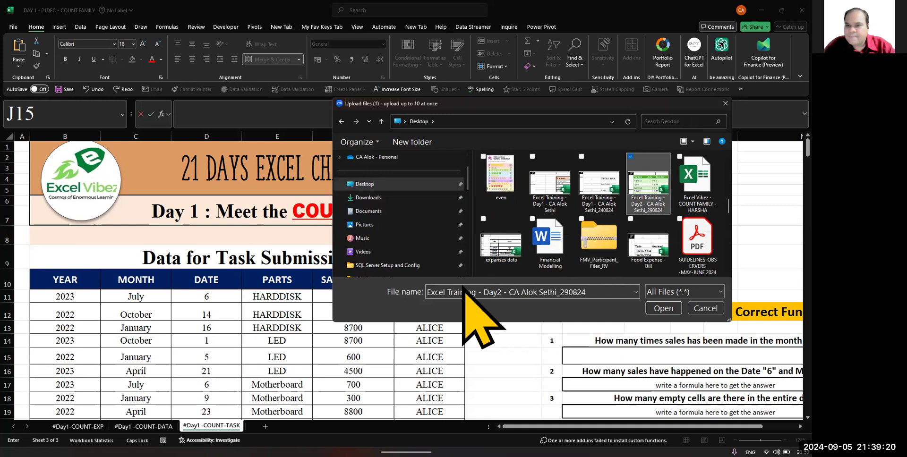
{"action": "key", "text": "Left"}
{"action": "key", "text": "Left"}
{"action": "key", "text": "Down"}
{"action": "key", "text": "Down"}
{"action": "key", "text": "Down"}
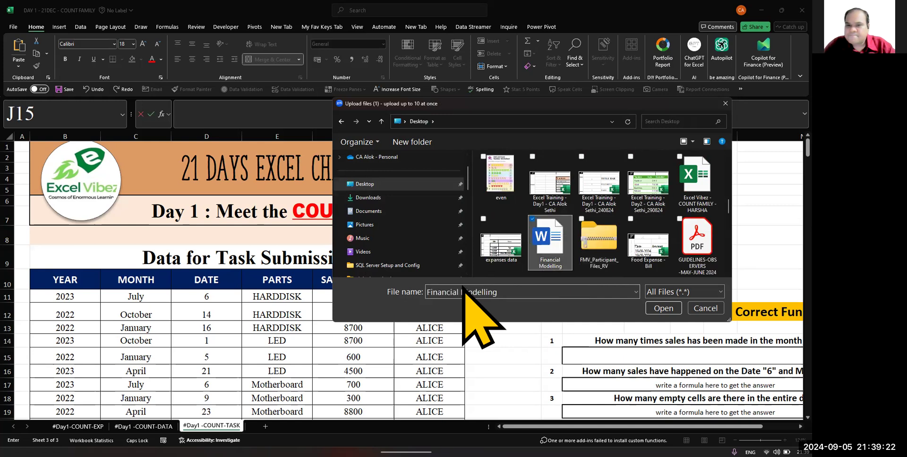
{"action": "key", "text": "Down"}
{"action": "key", "text": "Down"}
{"action": "key", "text": "Down"}
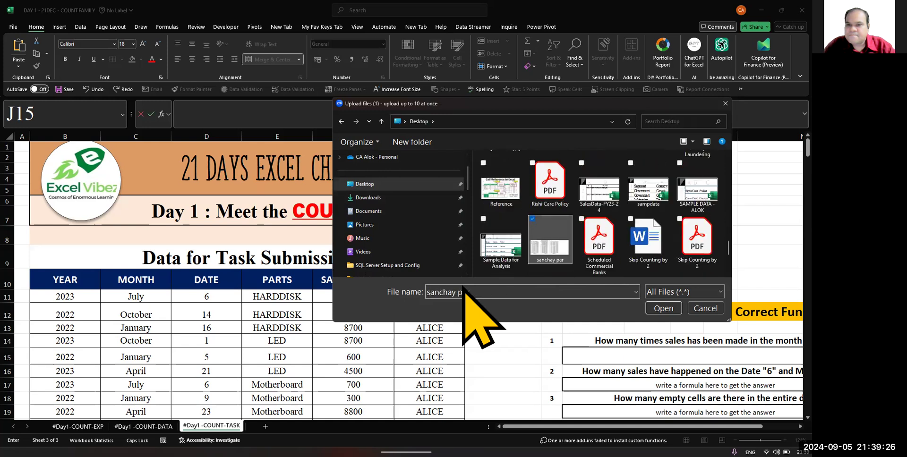
{"action": "key", "text": "Down"}
{"action": "key", "text": "Down"}
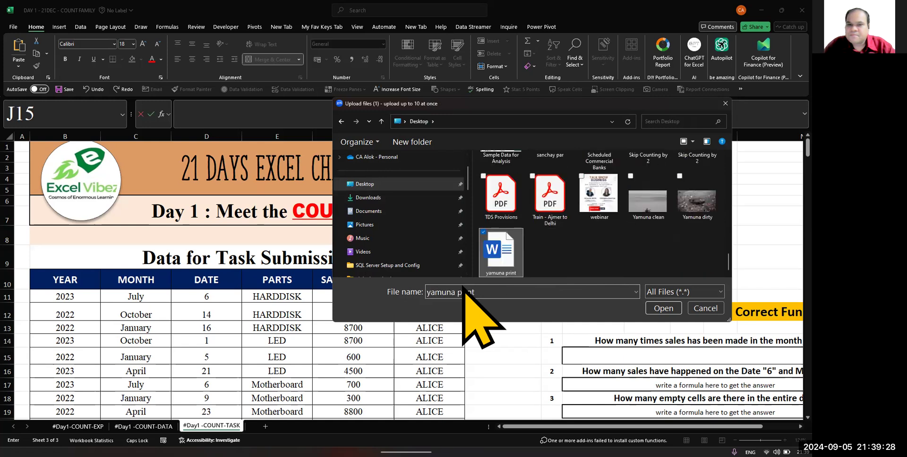
{"action": "key", "text": "Up"}
{"action": "key", "text": "Up"}
{"action": "key", "text": "Up"}
{"action": "key", "text": "Up"}
{"action": "key", "text": "Down"}
{"action": "key", "text": "Down"}
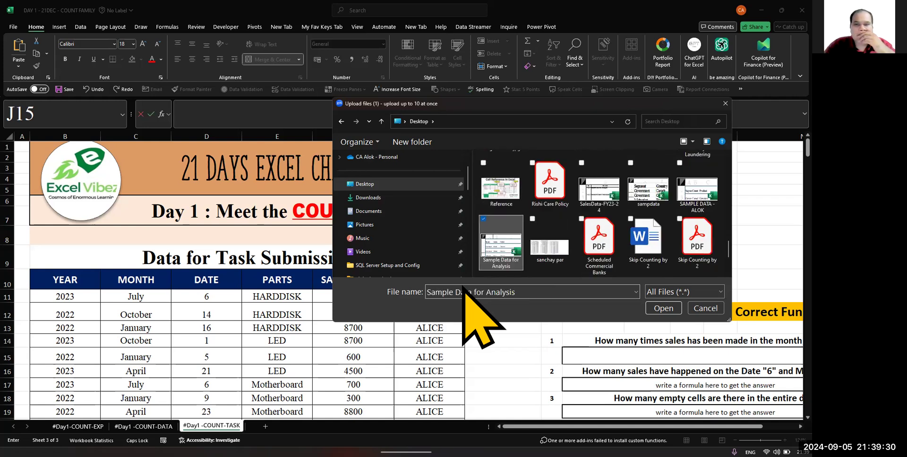
{"action": "key", "text": "Up"}
{"action": "key", "text": "Up"}
{"action": "key", "text": "Up"}
{"action": "key", "text": "Up"}
{"action": "key", "text": "Up"}
{"action": "key", "text": "Up"}
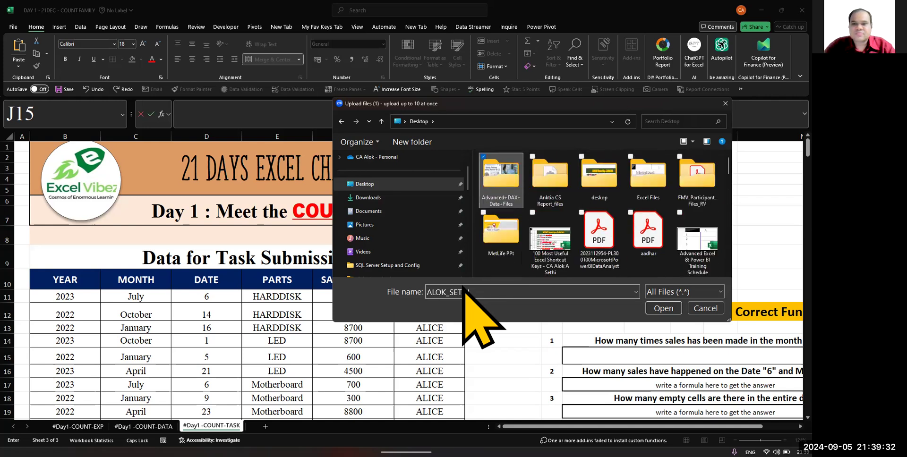
{"action": "key", "text": "Down"}
{"action": "key", "text": "Down"}
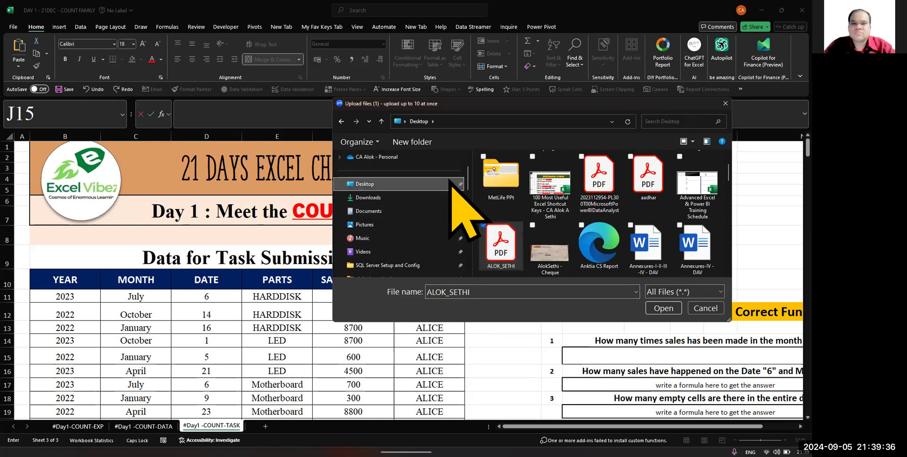
Upload the Excel Vibez - COUNT FAMILY workbook from the Desktop folder
{"action": "type", "text": "ex"}
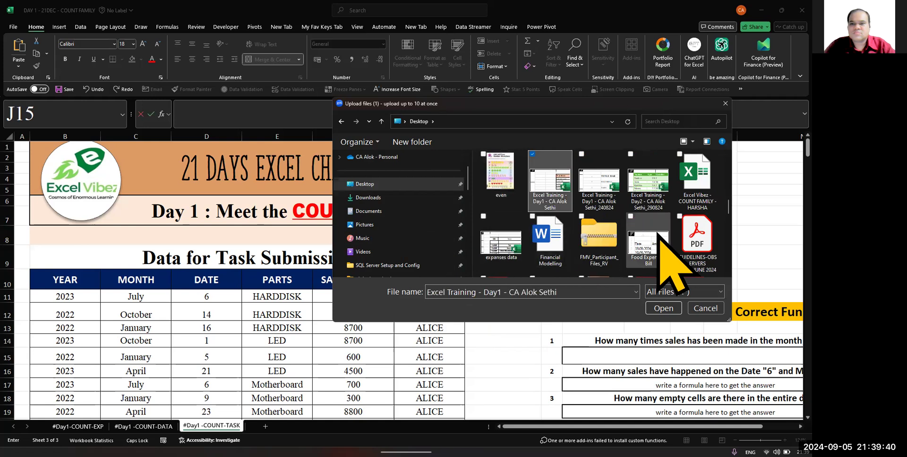
{"action": "key", "text": "Right"}
{"action": "key", "text": "Right"}
{"action": "key", "text": "Right"}
{"action": "key", "text": "Return"}
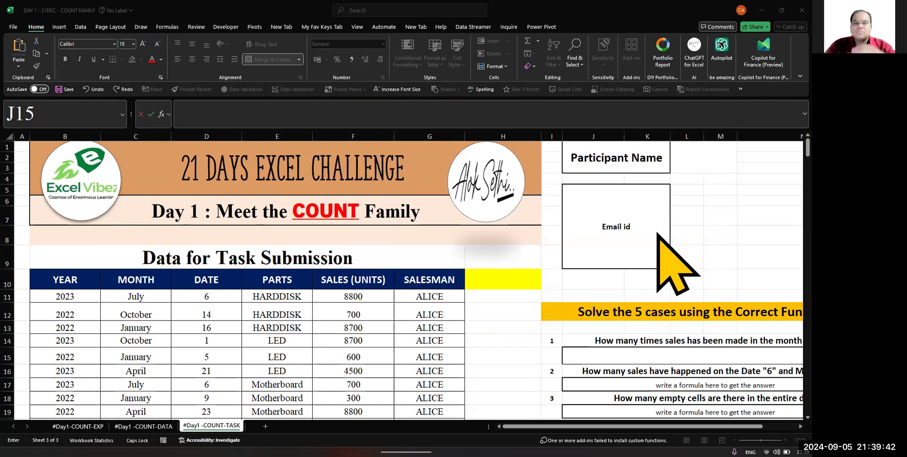
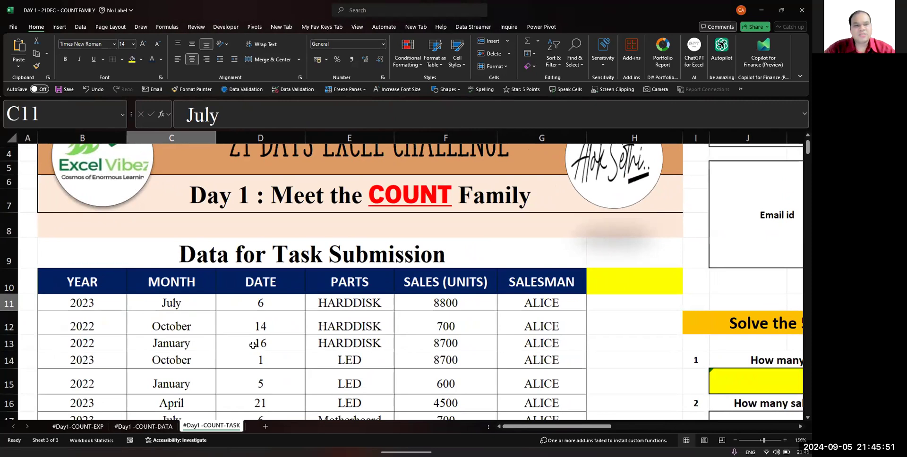
{"action": "left_click", "coordinate": [253, 345]}
{"action": "scroll", "coordinate": [255, 345], "scroll_direction": "down", "scroll_amount": 1}
{"action": "scroll", "coordinate": [256, 344], "scroll_direction": "up", "scroll_amount": 1}
{"action": "left_click", "coordinate": [143, 268]}
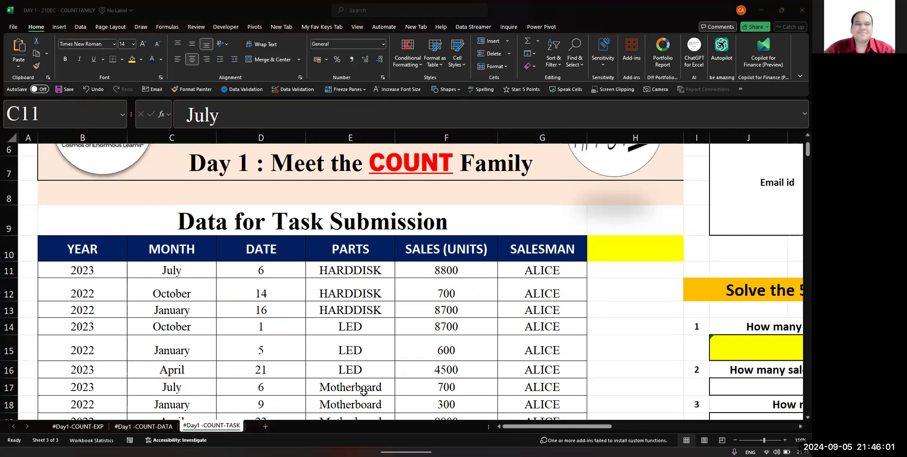
Start creating a table with headers from the sales data block, beginning from the YEAR header cell B10
{"action": "left_click", "coordinate": [76, 249]}
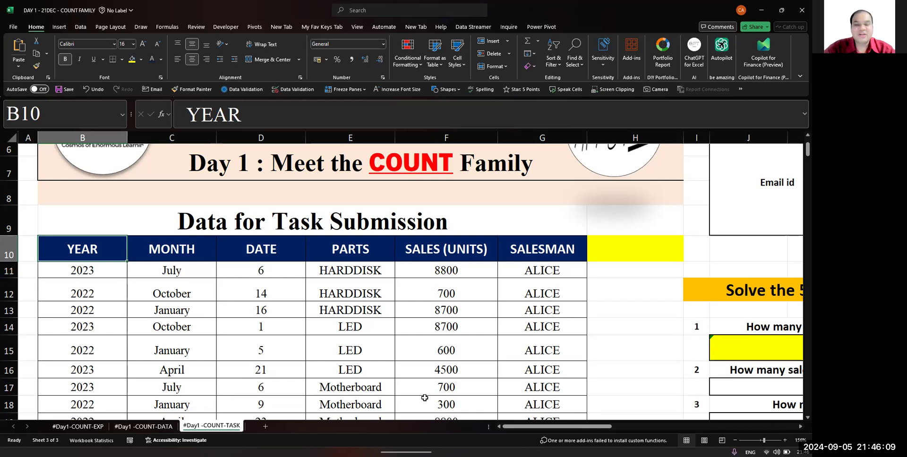
{"action": "left_click", "coordinate": [427, 308]}
{"action": "key", "text": "ctrl+a"}
{"action": "left_click", "coordinate": [88, 249]}
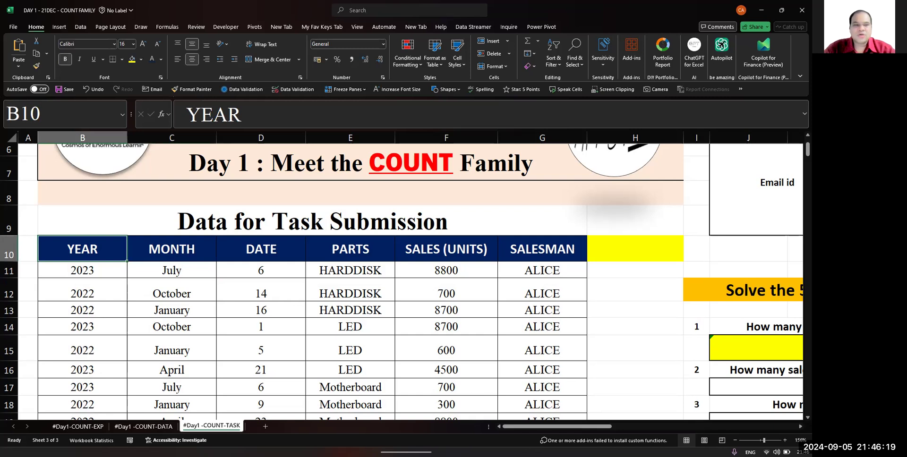
{"action": "key", "text": "ctrl+t"}
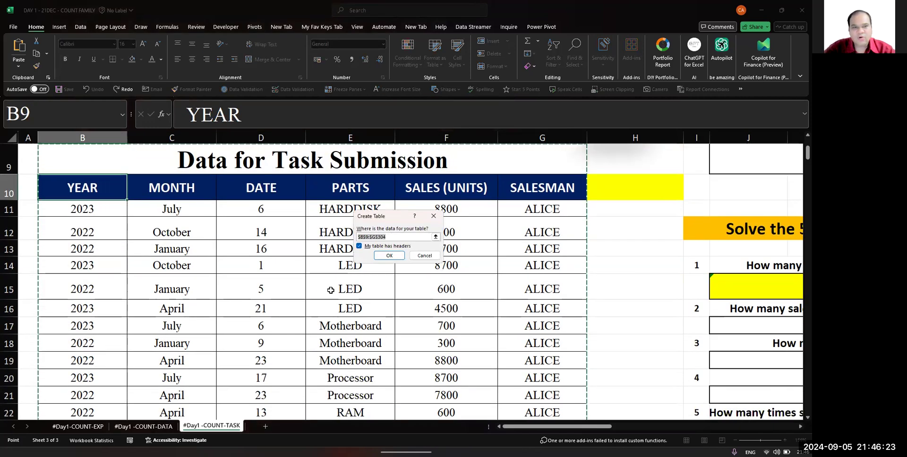
Set the new table's range to $B$10:$G$304 with headers included and create the table
{"action": "scroll", "coordinate": [241, 171], "scroll_direction": "up", "scroll_amount": 1}
{"action": "key", "text": "ctrl+Down"}
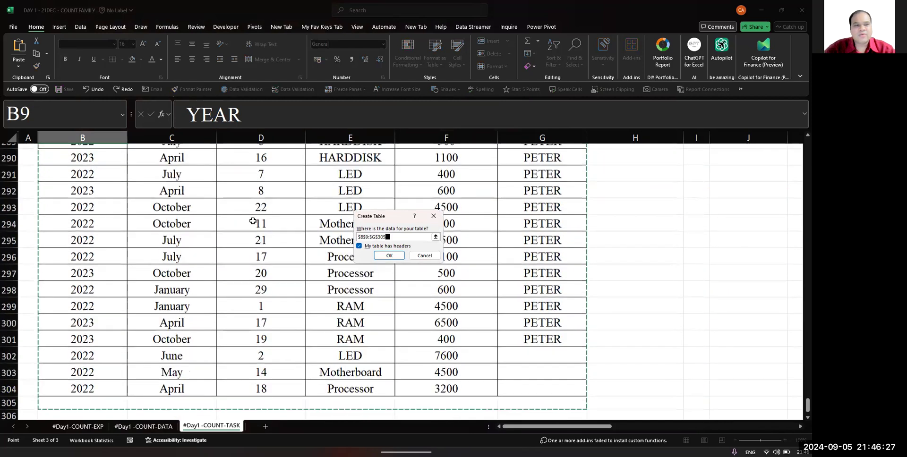
{"action": "key", "text": "ctrl+Up"}
{"action": "key", "text": "Down"}
{"action": "key", "text": "Down"}
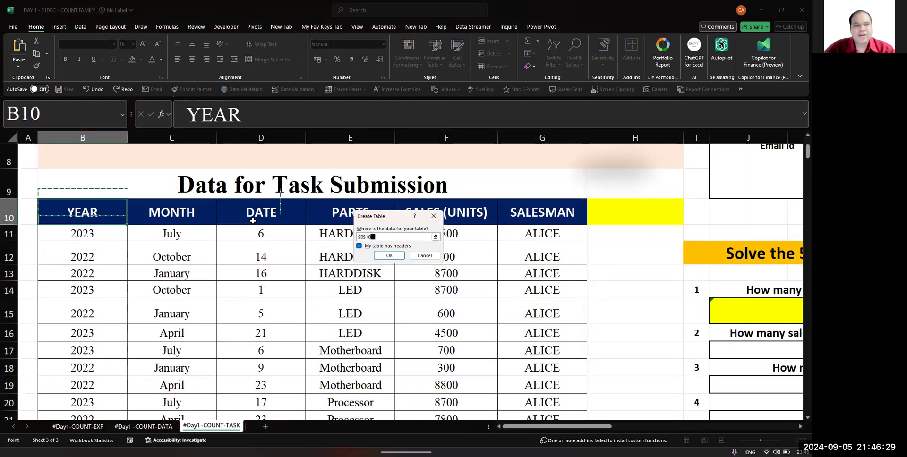
{"action": "key", "text": "ctrl+shift+Right"}
{"action": "key", "text": "ctrl+shift+Down"}
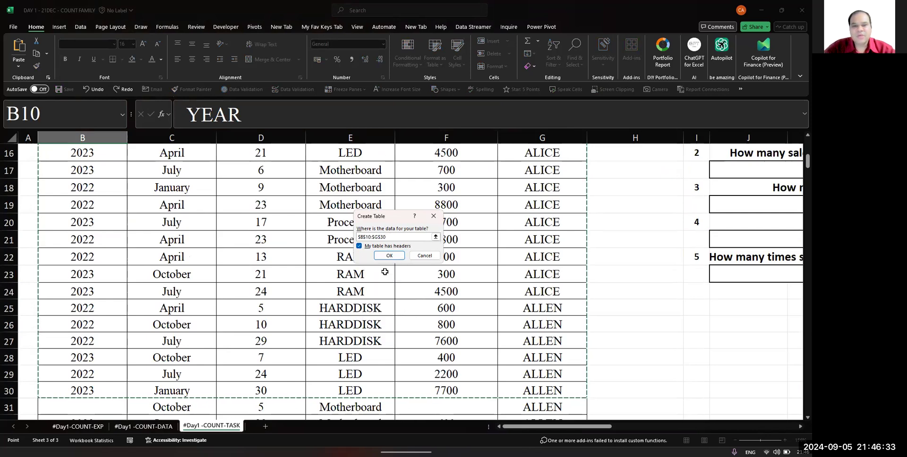
{"action": "key", "text": "F2"}
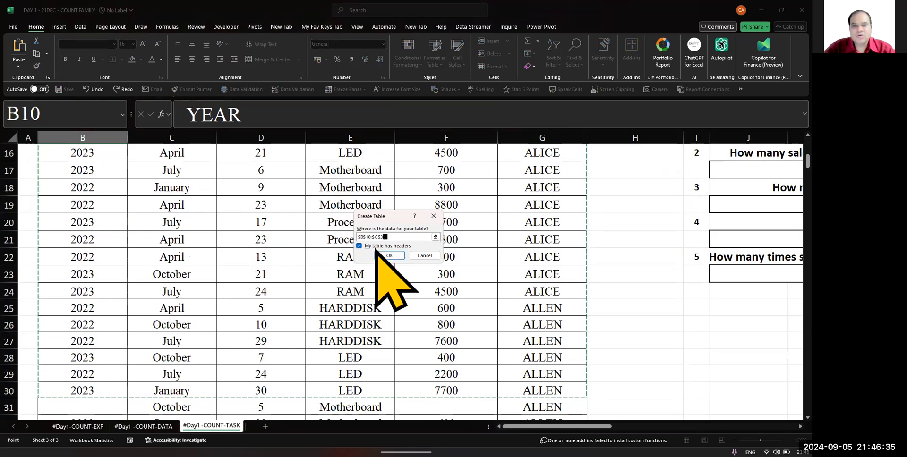
{"action": "key", "text": "BackSpace"}
{"action": "type", "text": "04"}
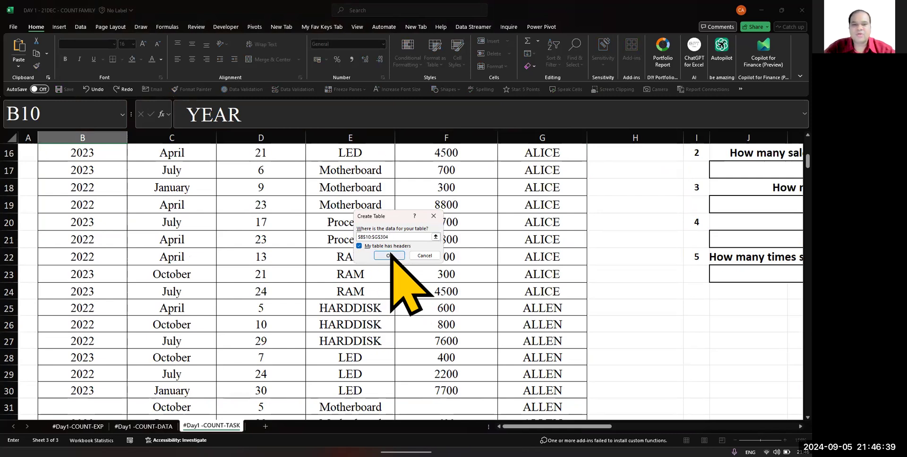
{"action": "left_click", "coordinate": [390, 256]}
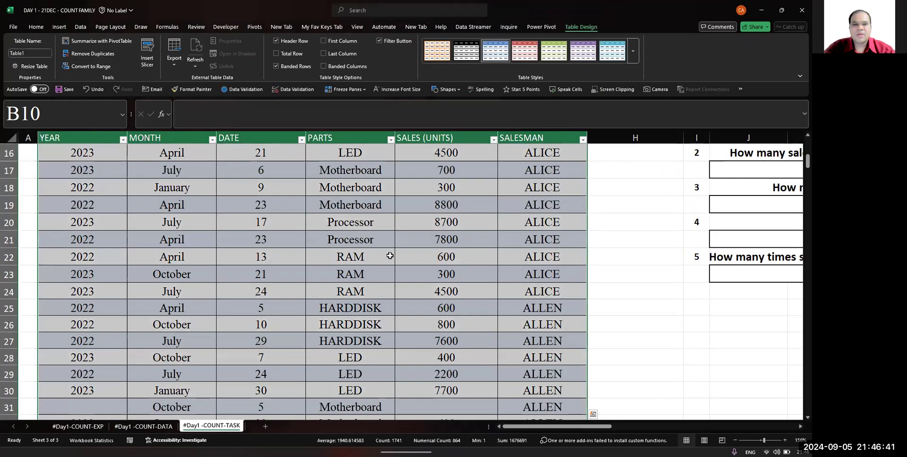
{"action": "scroll", "coordinate": [390, 256], "scroll_direction": "up", "scroll_amount": 5}
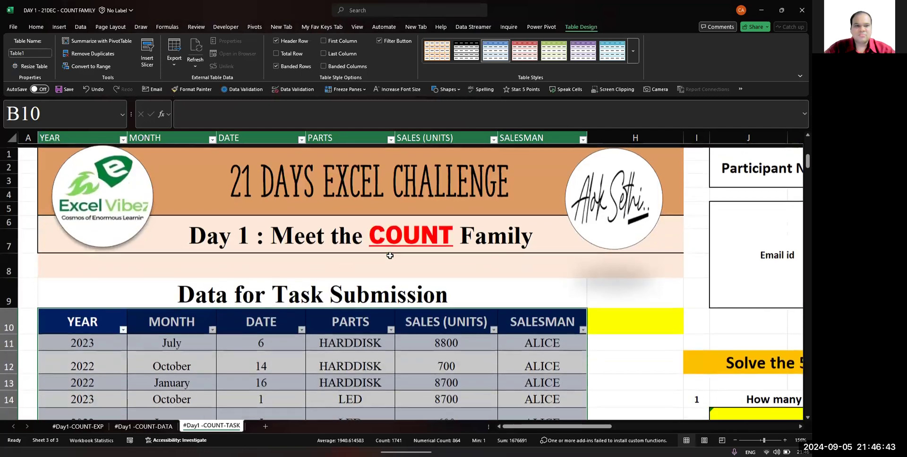
{"action": "scroll", "coordinate": [352, 358], "scroll_direction": "down", "scroll_amount": 2}
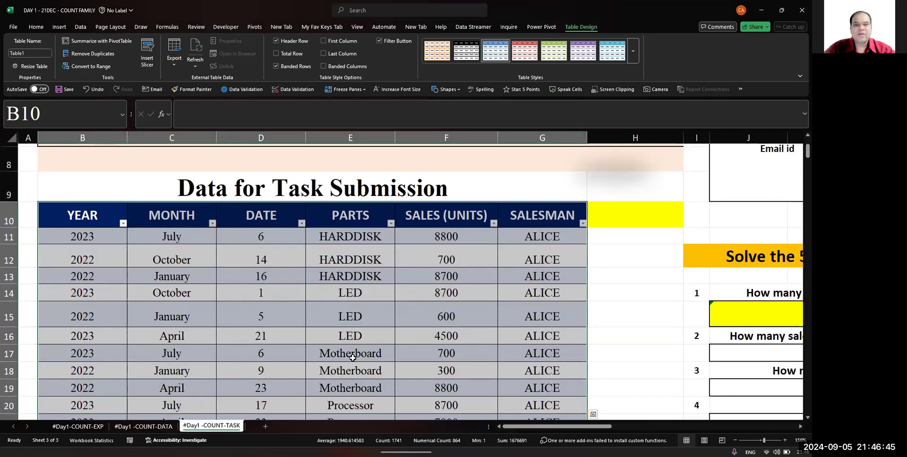
{"action": "left_click", "coordinate": [352, 358]}
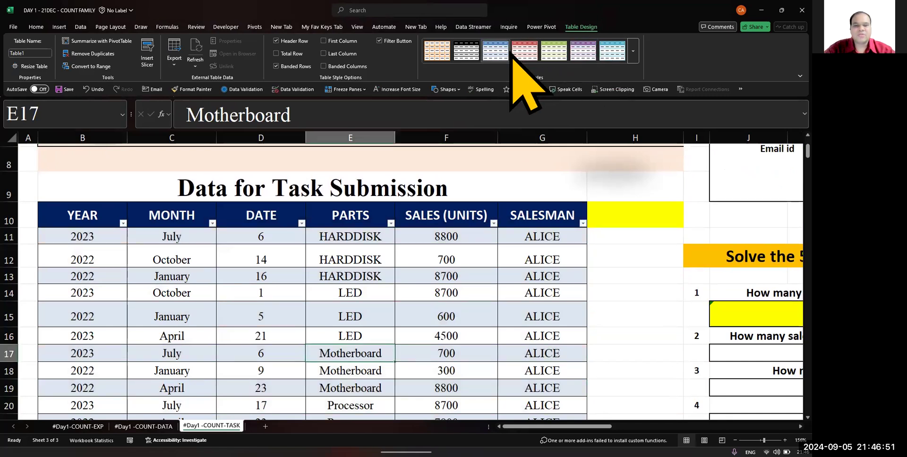
Try the table style options by switching banded rows off and on, and the total row on and off
{"action": "left_click", "coordinate": [415, 312]}
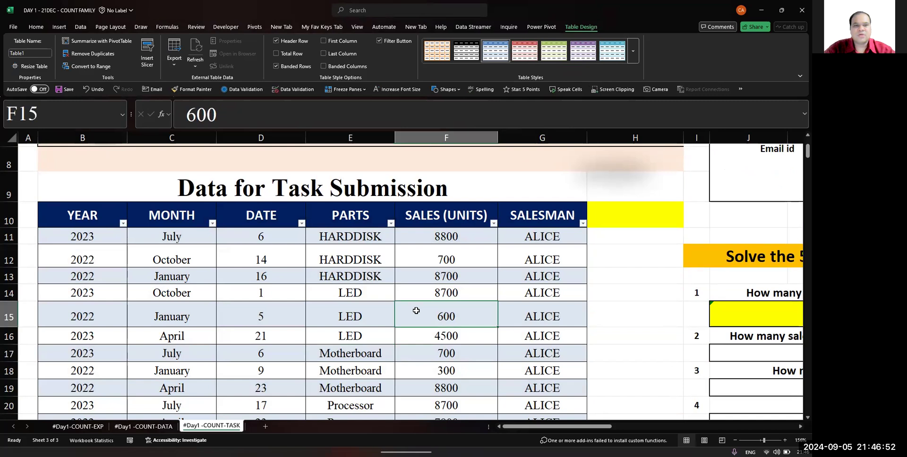
{"action": "left_click", "coordinate": [276, 66]}
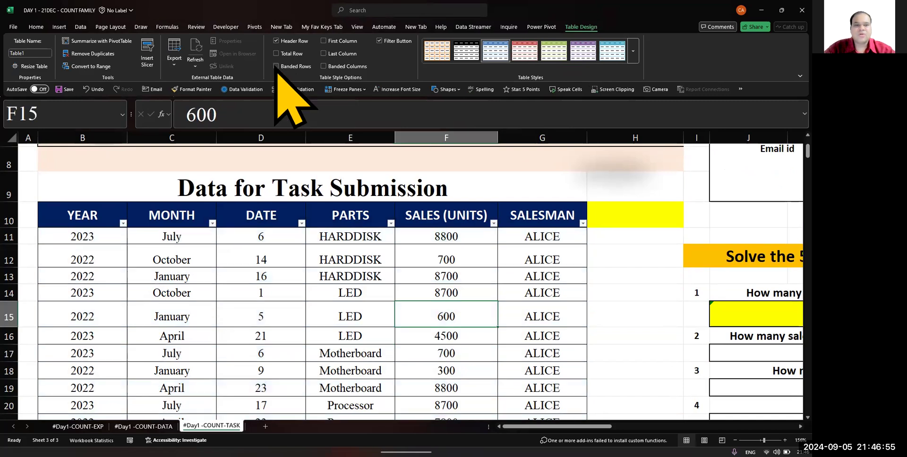
{"action": "left_click", "coordinate": [276, 66]}
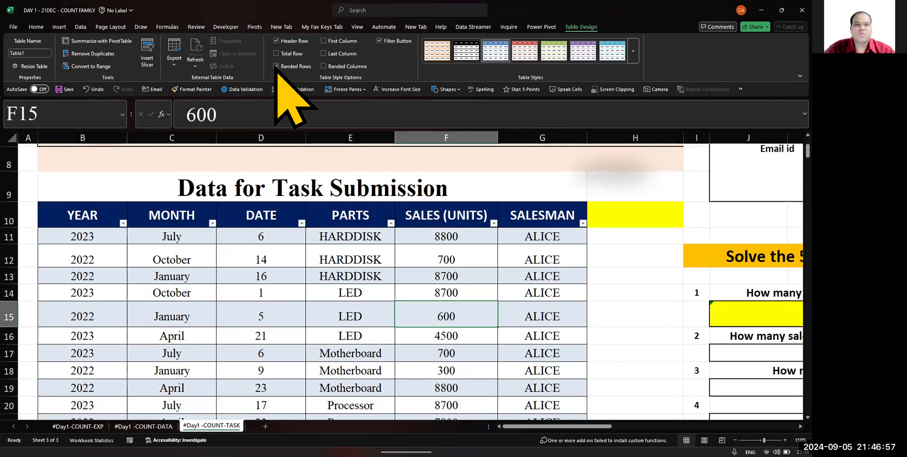
{"action": "left_click", "coordinate": [276, 53]}
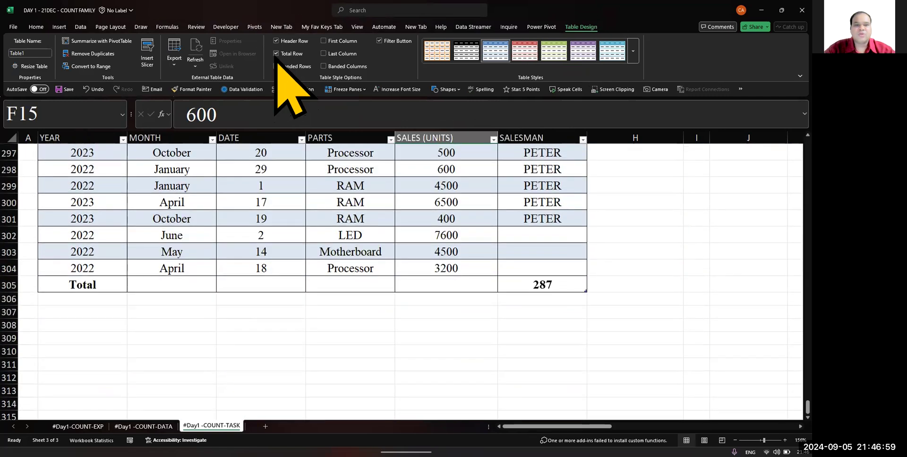
{"action": "left_click", "coordinate": [276, 53]}
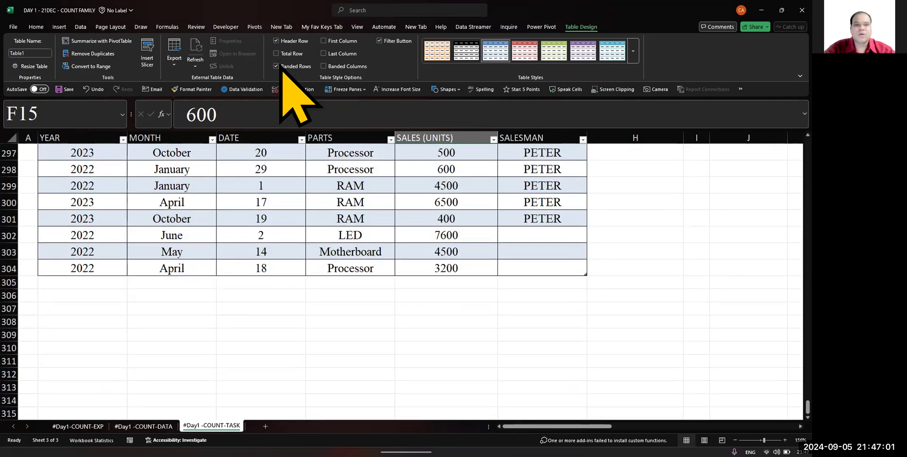
Apply the light green banded table style to the sales data table
{"action": "scroll", "coordinate": [324, 195], "scroll_direction": "up", "scroll_amount": 20}
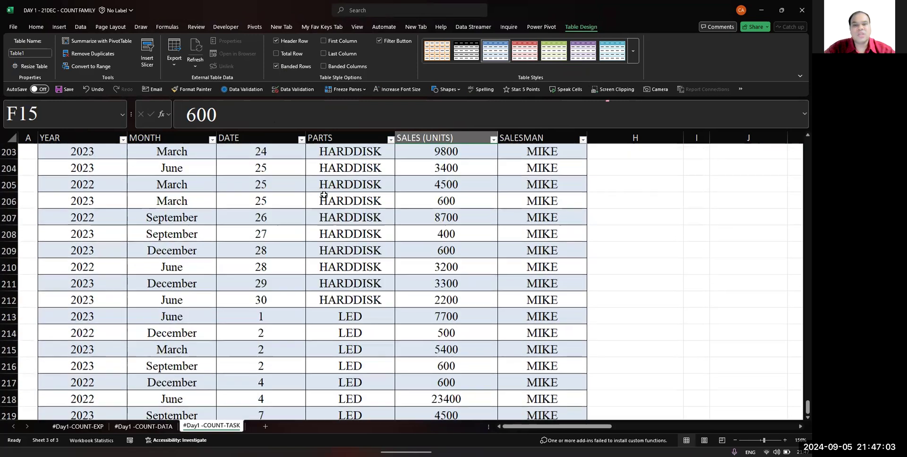
{"action": "scroll", "coordinate": [324, 195], "scroll_direction": "up", "scroll_amount": 12}
{"action": "key", "text": "ctrl+BackSpace"}
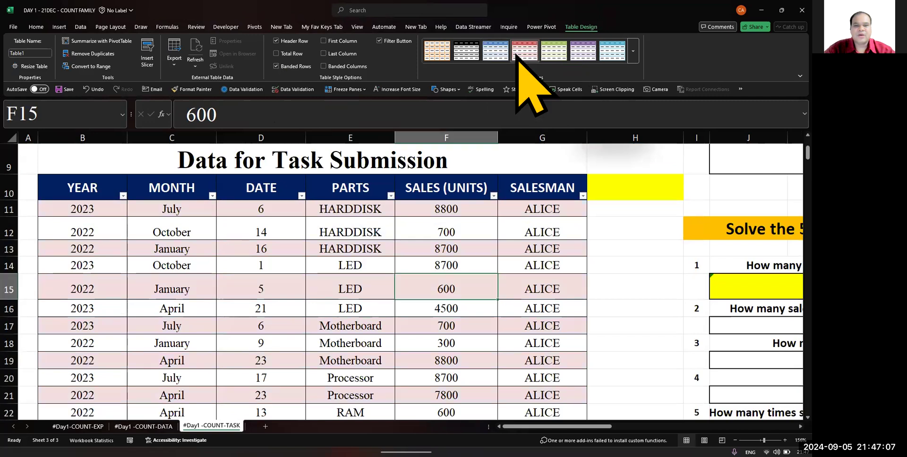
{"action": "left_click", "coordinate": [552, 49]}
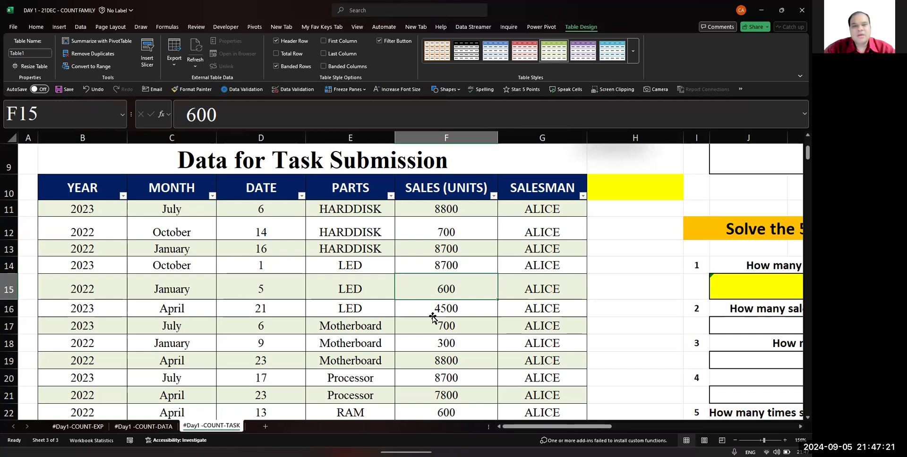
Examine how the table's header row behaves while moving down and up through the SALES (UNITS) column
{"action": "key", "text": "Down"}
{"action": "key", "text": "Down"}
{"action": "key", "text": "Down"}
{"action": "key", "text": "Down"}
{"action": "key", "text": "Down"}
{"action": "key", "text": "Down"}
{"action": "key", "text": "Down"}
{"action": "key", "text": "Down"}
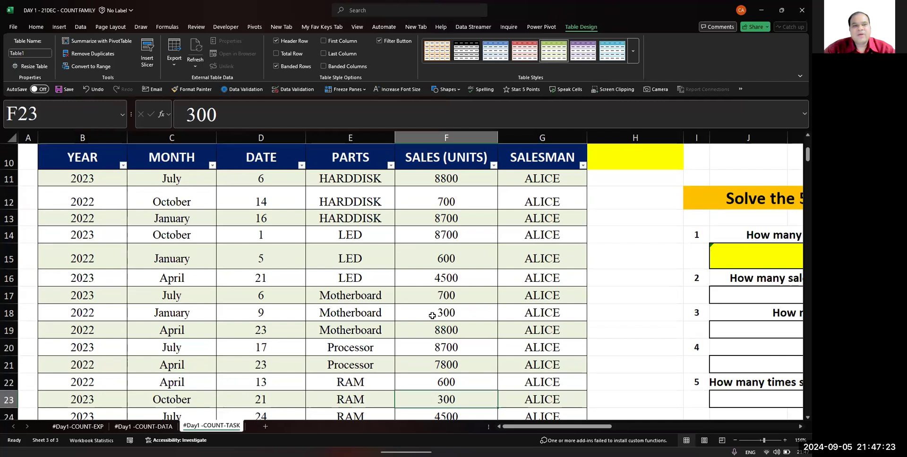
{"action": "key", "text": "Down"}
{"action": "key", "text": "Down"}
{"action": "key", "text": "Down"}
{"action": "key", "text": "Down"}
{"action": "key", "text": "Down"}
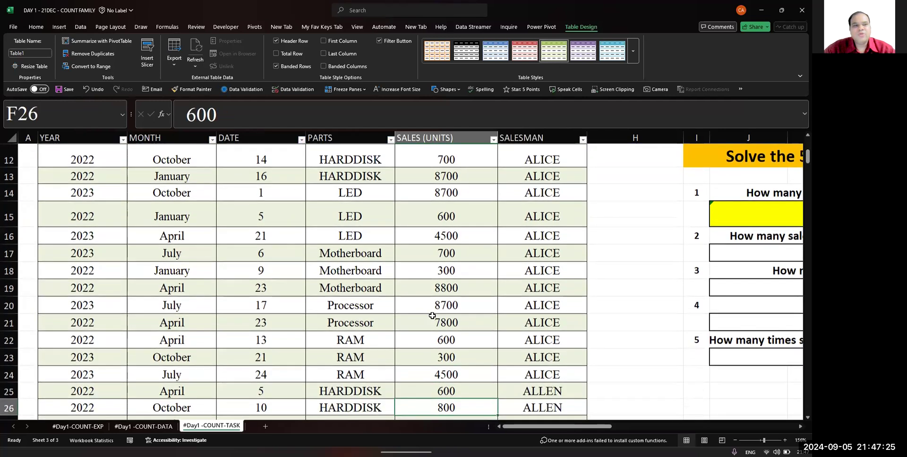
{"action": "key", "text": "Down"}
{"action": "key", "text": "Down"}
{"action": "key", "text": "Down"}
{"action": "key", "text": "Down"}
{"action": "key", "text": "Down"}
{"action": "key", "text": "Down"}
{"action": "key", "text": "Down"}
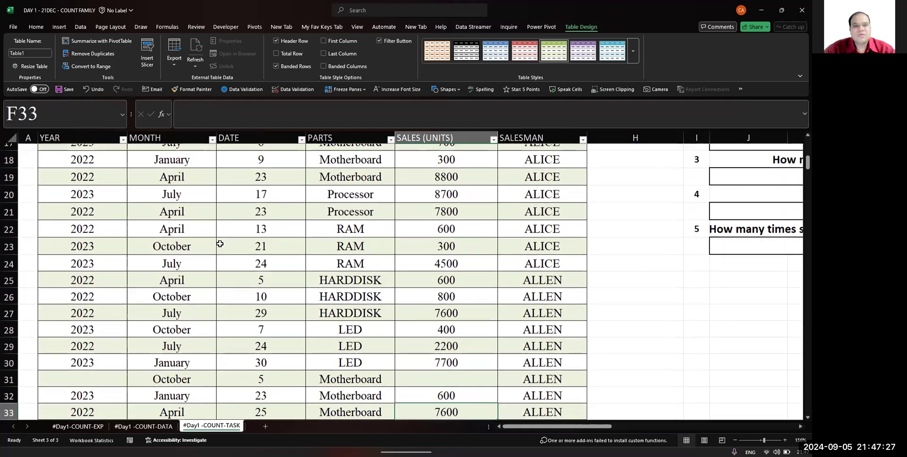
{"action": "key", "text": "Down"}
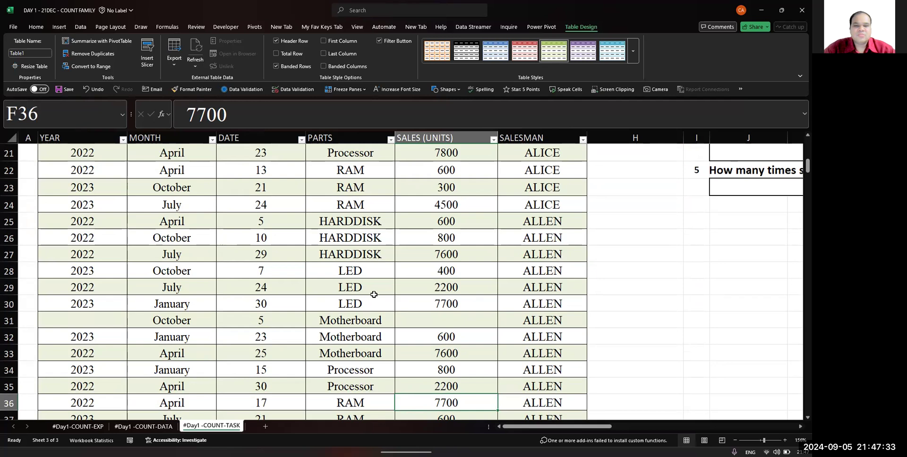
{"action": "key", "text": "Down"}
{"action": "key", "text": "Down"}
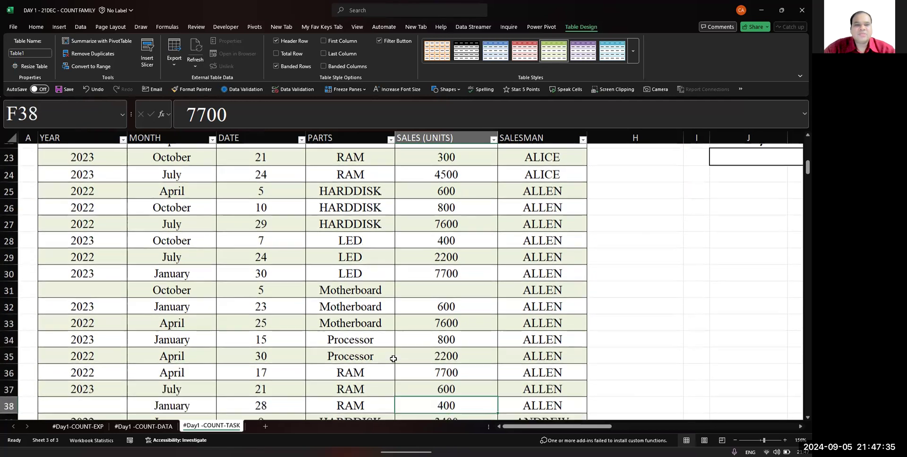
{"action": "key", "text": "Down"}
{"action": "key", "text": "Down"}
{"action": "key", "text": "Down"}
{"action": "key", "text": "Down"}
{"action": "key", "text": "Down"}
{"action": "key", "text": "Down"}
{"action": "key", "text": "Down"}
{"action": "key", "text": "Down"}
{"action": "key", "text": "Down"}
{"action": "key", "text": "Down"}
{"action": "key", "text": "Down"}
{"action": "key", "text": "Down"}
{"action": "key", "text": "Down"}
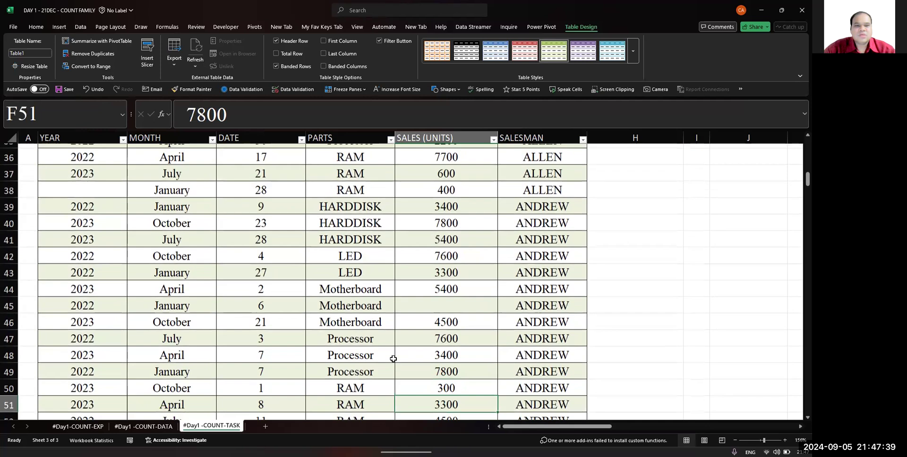
{"action": "key", "text": "Down"}
{"action": "key", "text": "Down"}
{"action": "key", "text": "Down"}
{"action": "key", "text": "Down"}
{"action": "key", "text": "Down"}
{"action": "key", "text": "Down"}
{"action": "key", "text": "Down"}
{"action": "key", "text": "Down"}
{"action": "key", "text": "Up"}
{"action": "key", "text": "Up"}
{"action": "key", "text": "Up"}
{"action": "key", "text": "Up"}
{"action": "key", "text": "Up"}
{"action": "key", "text": "Up"}
{"action": "key", "text": "Up"}
{"action": "key", "text": "Up"}
{"action": "key", "text": "Up"}
{"action": "key", "text": "Up"}
{"action": "key", "text": "Up"}
{"action": "key", "text": "Up"}
{"action": "key", "text": "Up"}
{"action": "key", "text": "Up"}
{"action": "key", "text": "Up"}
{"action": "key", "text": "Up"}
{"action": "key", "text": "Up"}
{"action": "key", "text": "Up"}
{"action": "key", "text": "Up"}
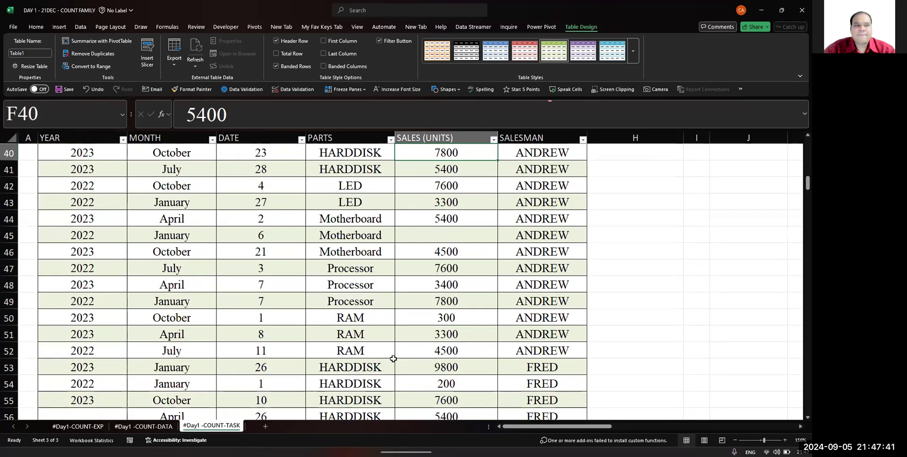
{"action": "key", "text": "Up"}
{"action": "key", "text": "Up"}
{"action": "key", "text": "Up"}
{"action": "key", "text": "Up"}
{"action": "key", "text": "Up"}
{"action": "key", "text": "Up"}
{"action": "key", "text": "Up"}
{"action": "key", "text": "Up"}
{"action": "key", "text": "Up"}
{"action": "key", "text": "Up"}
{"action": "key", "text": "Up"}
{"action": "key", "text": "Up"}
{"action": "key", "text": "Up"}
{"action": "key", "text": "Up"}
{"action": "key", "text": "Up"}
{"action": "key", "text": "Up"}
{"action": "key", "text": "Up"}
{"action": "key", "text": "Up"}
{"action": "key", "text": "Up"}
{"action": "key", "text": "Up"}
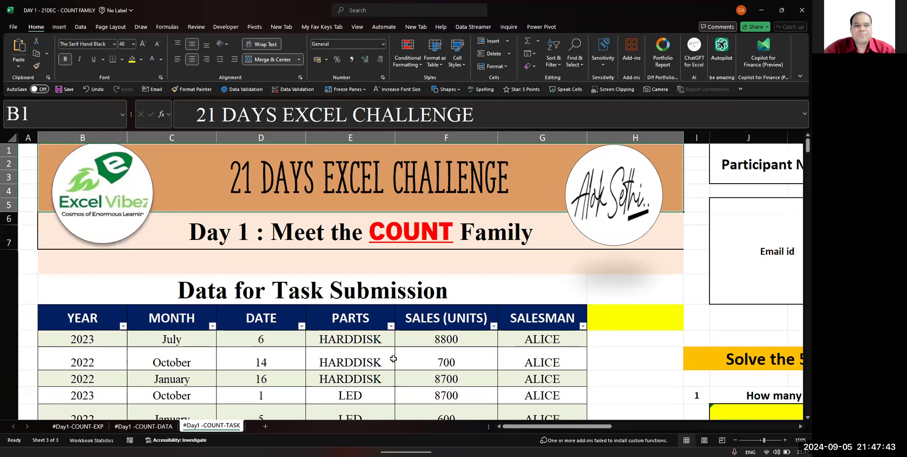
{"action": "key", "text": "Down"}
{"action": "key", "text": "Down"}
{"action": "key", "text": "Down"}
{"action": "key", "text": "Down"}
{"action": "key", "text": "Down"}
{"action": "key", "text": "Down"}
{"action": "key", "text": "Down"}
{"action": "key", "text": "Down"}
{"action": "key", "text": "Down"}
{"action": "key", "text": "Down"}
{"action": "key", "text": "Down"}
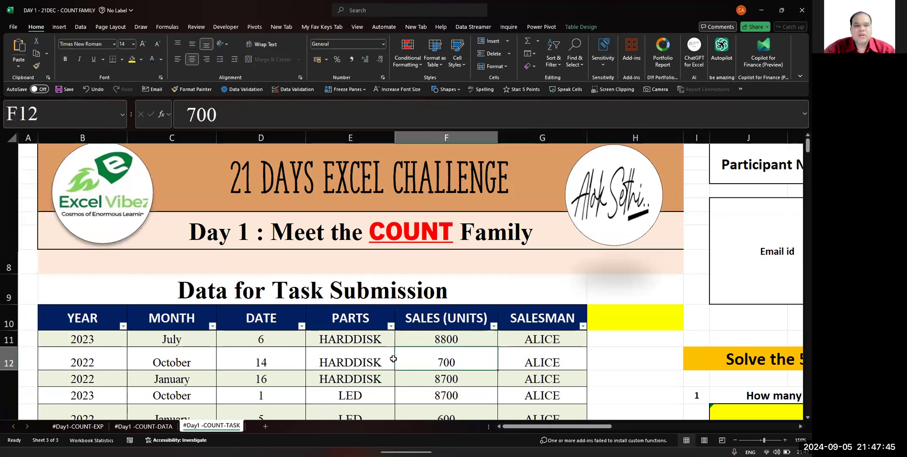
{"action": "key", "text": "Down"}
{"action": "key", "text": "Down"}
{"action": "key", "text": "Down"}
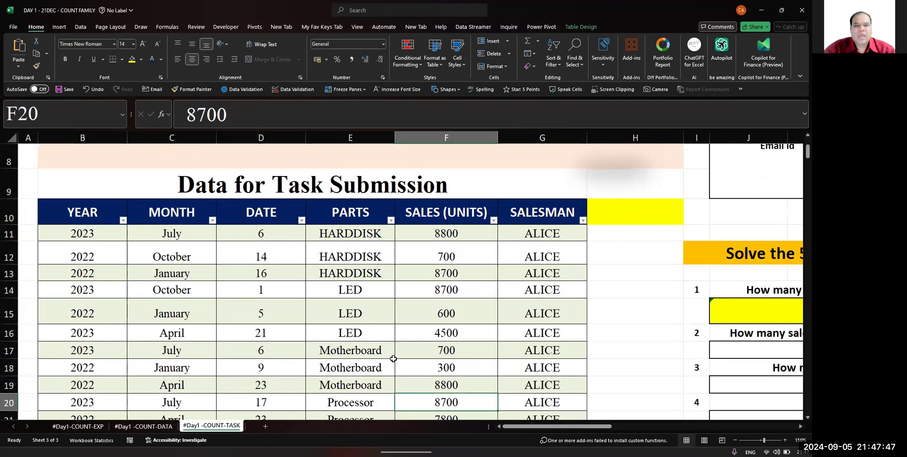
{"action": "key", "text": "Up"}
{"action": "key", "text": "Up"}
{"action": "key", "text": "Up"}
{"action": "key", "text": "Up"}
{"action": "key", "text": "Up"}
{"action": "key", "text": "Up"}
{"action": "key", "text": "Up"}
{"action": "key", "text": "Up"}
{"action": "key", "text": "Up"}
{"action": "key", "text": "Up"}
{"action": "key", "text": "Up"}
{"action": "key", "text": "Up"}
{"action": "key", "text": "Up"}
{"action": "key", "text": "Up"}
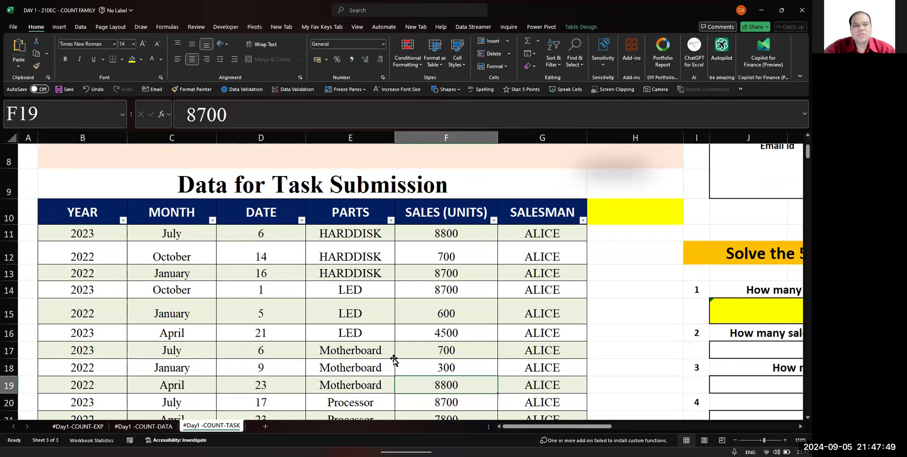
{"action": "key", "text": "Down"}
{"action": "key", "text": "Down"}
{"action": "key", "text": "Down"}
{"action": "key", "text": "Down"}
{"action": "key", "text": "Down"}
{"action": "key", "text": "Down"}
{"action": "key", "text": "Down"}
{"action": "key", "text": "Down"}
{"action": "key", "text": "Down"}
{"action": "key", "text": "Down"}
{"action": "key", "text": "Down"}
{"action": "key", "text": "Down"}
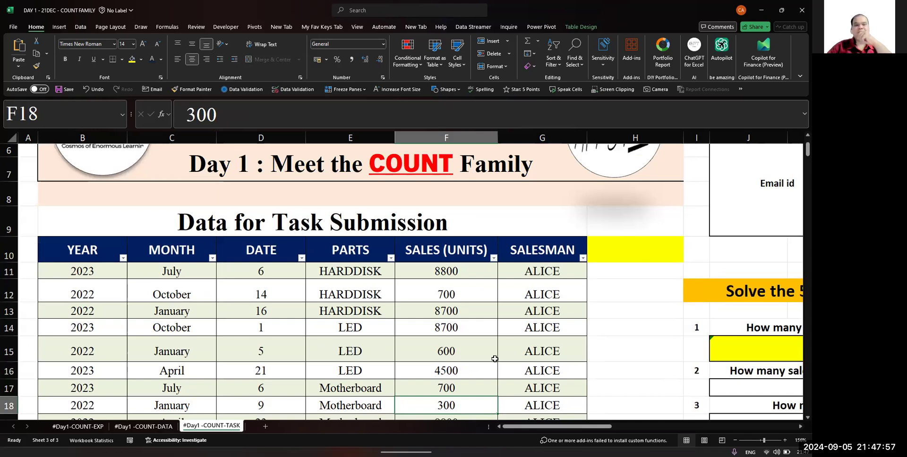
{"action": "key", "text": "Down"}
{"action": "key", "text": "Down"}
{"action": "key", "text": "Down"}
{"action": "key", "text": "Down"}
{"action": "key", "text": "Down"}
{"action": "key", "text": "Down"}
{"action": "key", "text": "Down"}
{"action": "key", "text": "Down"}
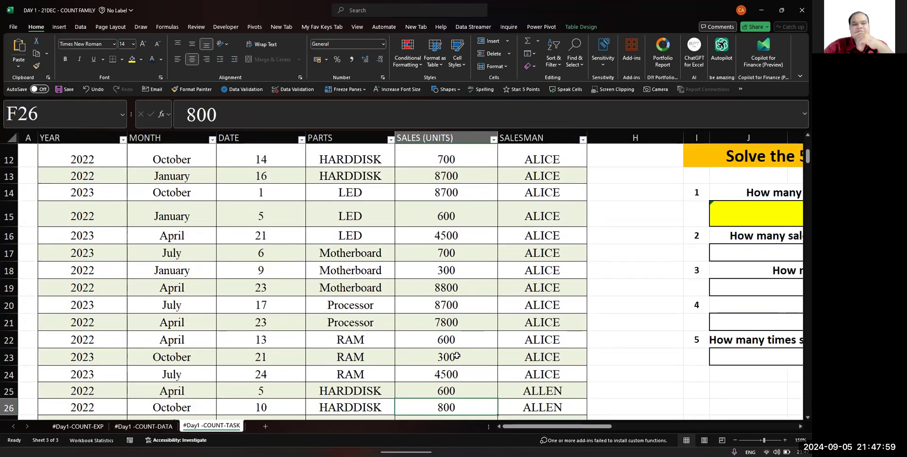
Return from the SALES (UNITS) column to the title at the top of the sheet
{"action": "key", "text": "Up"}
{"action": "key", "text": "Up"}
{"action": "key", "text": "Up"}
{"action": "key", "text": "Up"}
{"action": "key", "text": "Up"}
{"action": "key", "text": "Up"}
{"action": "key", "text": "Up"}
{"action": "key", "text": "Up"}
{"action": "key", "text": "Up"}
{"action": "key", "text": "Up"}
{"action": "key", "text": "Up"}
{"action": "key", "text": "ctrl+Up"}
{"action": "key", "text": "ctrl+Up"}
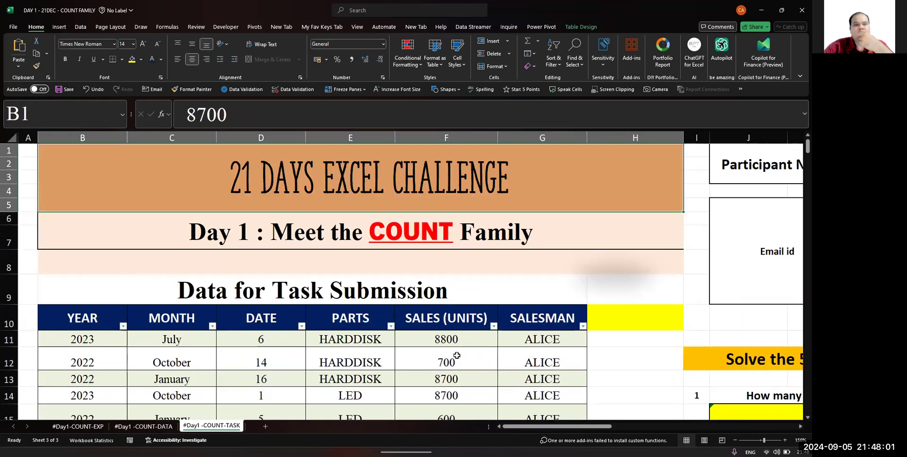
{"action": "mouse_move", "coordinate": [502, 456]}
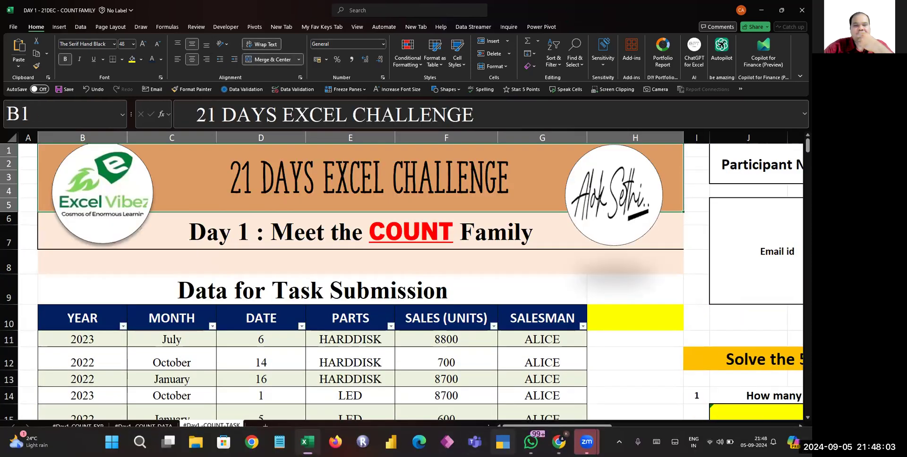
Examine the column headings while moving from cell G12 down the SALESMAN column to row 36
{"action": "left_click", "coordinate": [551, 360]}
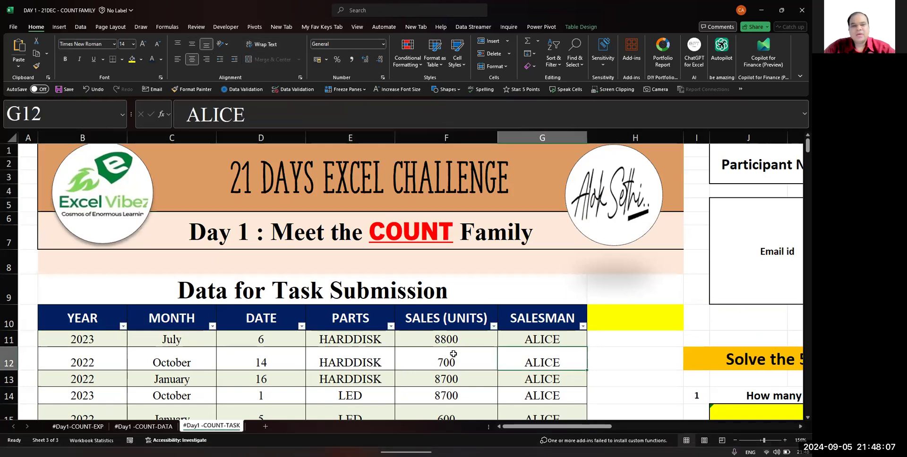
{"action": "key", "text": "Down"}
{"action": "key", "text": "Down"}
{"action": "key", "text": "Down"}
{"action": "key", "text": "Down"}
{"action": "key", "text": "Down"}
{"action": "key", "text": "Down"}
{"action": "key", "text": "Down"}
{"action": "key", "text": "Down"}
{"action": "key", "text": "Down"}
{"action": "key", "text": "Down"}
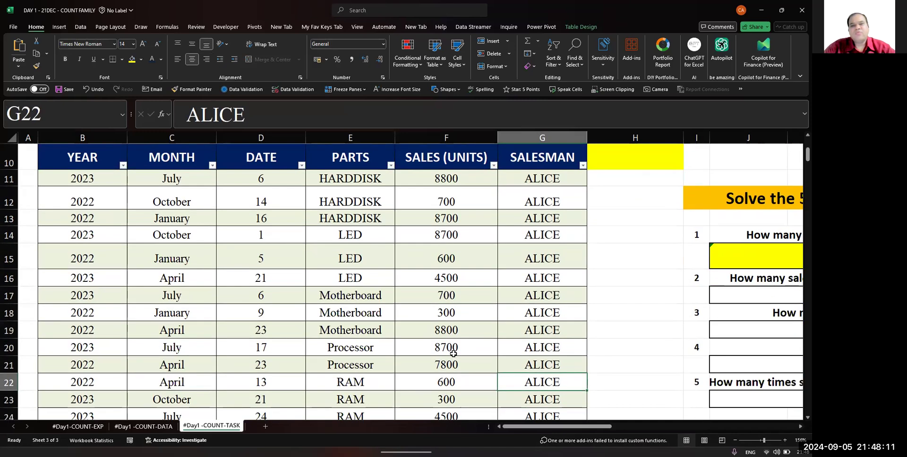
{"action": "key", "text": "Down"}
{"action": "key", "text": "Down"}
{"action": "key", "text": "Down"}
{"action": "key", "text": "Down"}
{"action": "key", "text": "Down"}
{"action": "key", "text": "Down"}
{"action": "key", "text": "Down"}
{"action": "key", "text": "Down"}
{"action": "key", "text": "Down"}
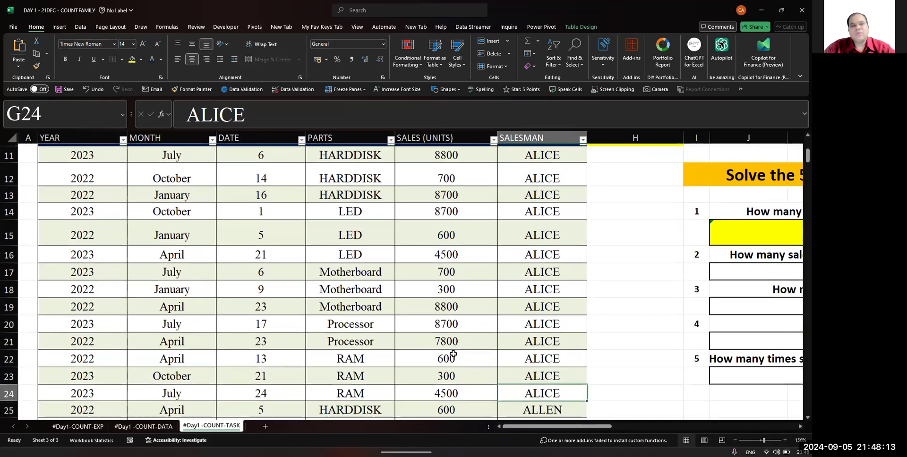
{"action": "key", "text": "Down"}
{"action": "key", "text": "Down"}
{"action": "key", "text": "Down"}
{"action": "key", "text": "Down"}
{"action": "key", "text": "Down"}
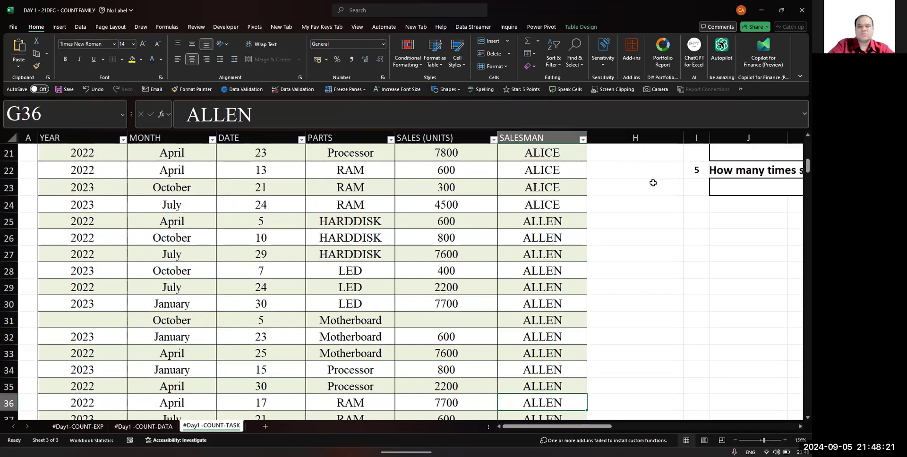
Compare the column headings with cells selected alternately inside the sales table and in the question area beside it
{"action": "left_click", "coordinate": [755, 166]}
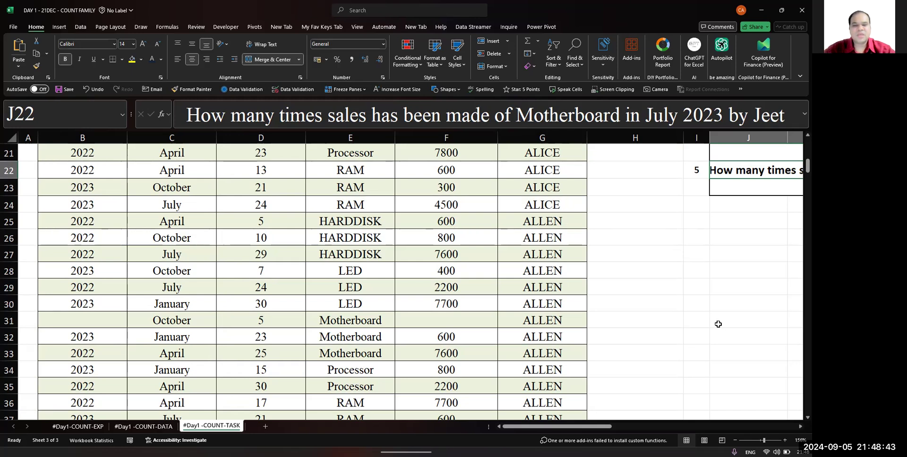
{"action": "left_click", "coordinate": [360, 266]}
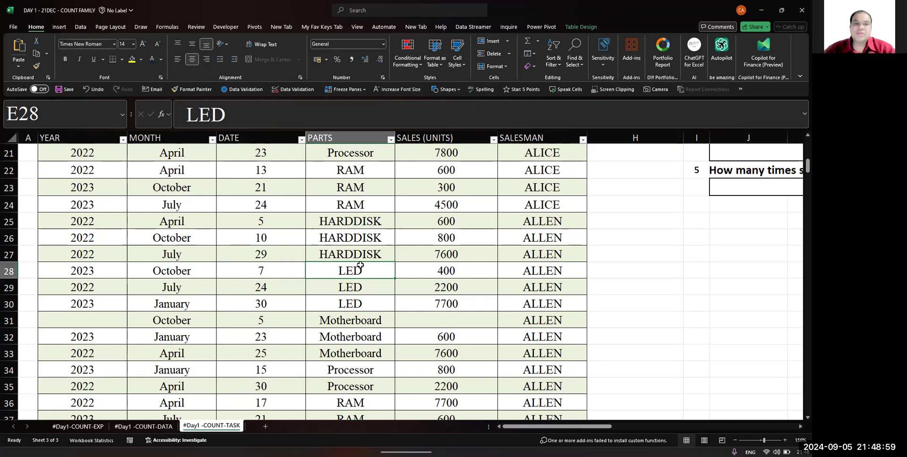
{"action": "left_click", "coordinate": [681, 258]}
{"action": "left_click", "coordinate": [770, 248]}
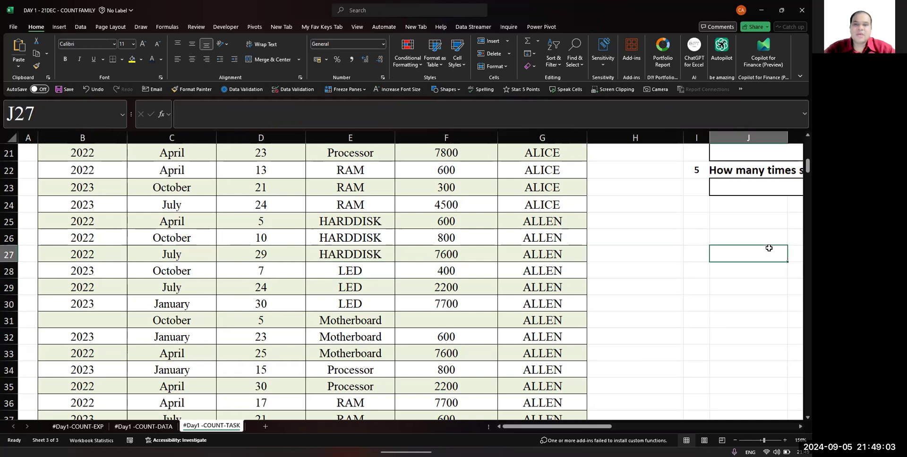
{"action": "left_click", "coordinate": [435, 258]}
{"action": "left_click", "coordinate": [439, 252]}
{"action": "left_click", "coordinate": [719, 237]}
{"action": "left_click", "coordinate": [560, 269]}
{"action": "left_click", "coordinate": [779, 232]}
{"action": "left_click", "coordinate": [559, 251]}
{"action": "left_click", "coordinate": [740, 233]}
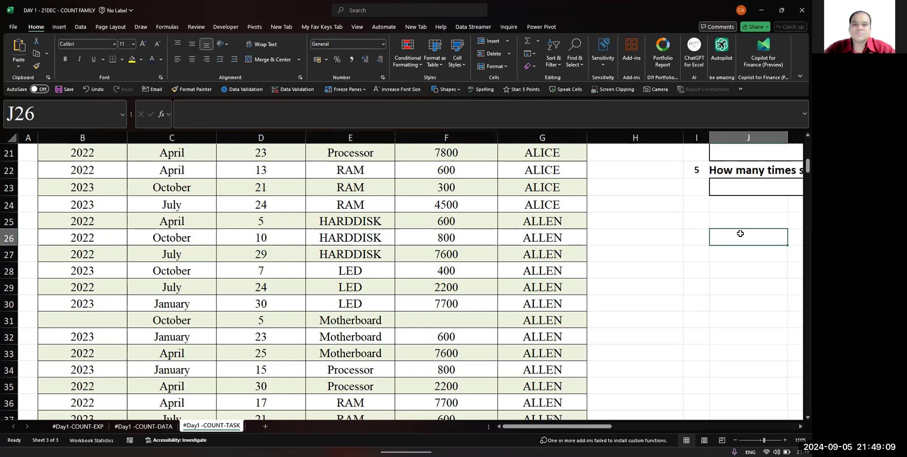
{"action": "left_click", "coordinate": [482, 255]}
{"action": "left_click", "coordinate": [690, 248]}
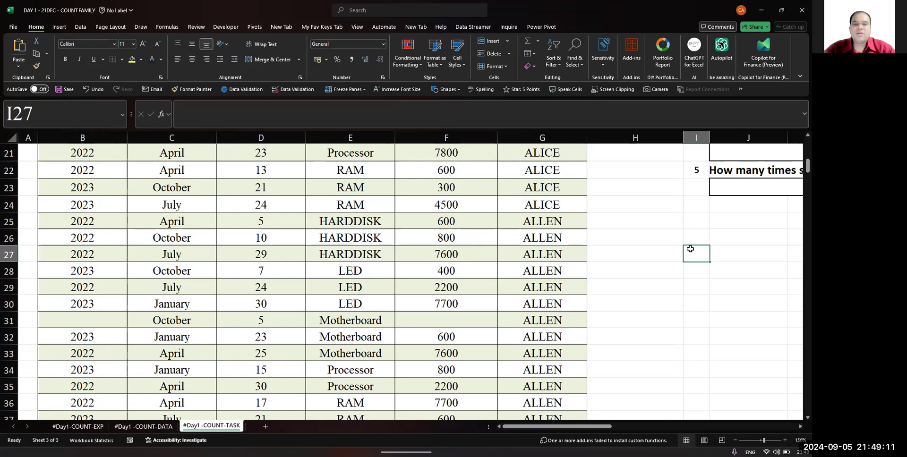
Check the column headings while moving along row 27 from cell I27 into the table and back out, twice
{"action": "key", "text": "Left"}
{"action": "key", "text": "Left"}
{"action": "key", "text": "Left"}
{"action": "key", "text": "Right"}
{"action": "key", "text": "Right"}
{"action": "key", "text": "Right"}
{"action": "key", "text": "Left"}
{"action": "key", "text": "Left"}
{"action": "key", "text": "Left"}
{"action": "key", "text": "Right"}
{"action": "key", "text": "Right"}
{"action": "key", "text": "Right"}
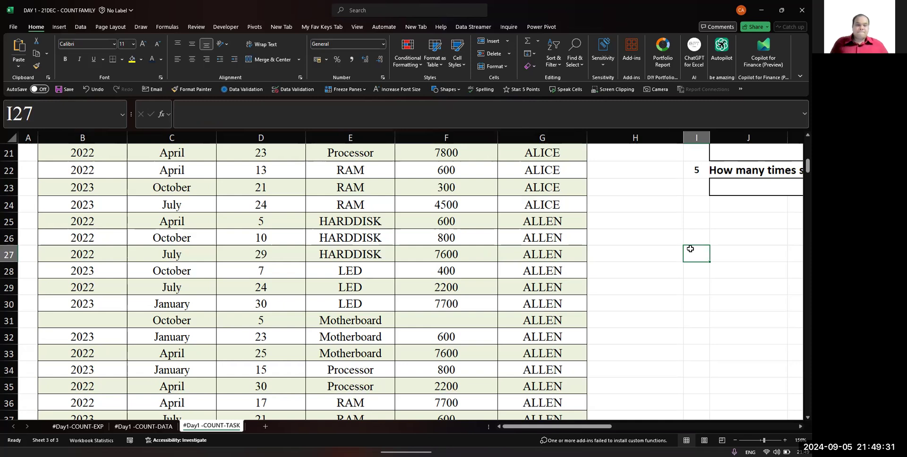
Check the headings near the start of the data with cells selected in the table and in blank column H
{"action": "left_click", "coordinate": [541, 217]}
{"action": "scroll", "coordinate": [541, 217], "scroll_direction": "up", "scroll_amount": 3}
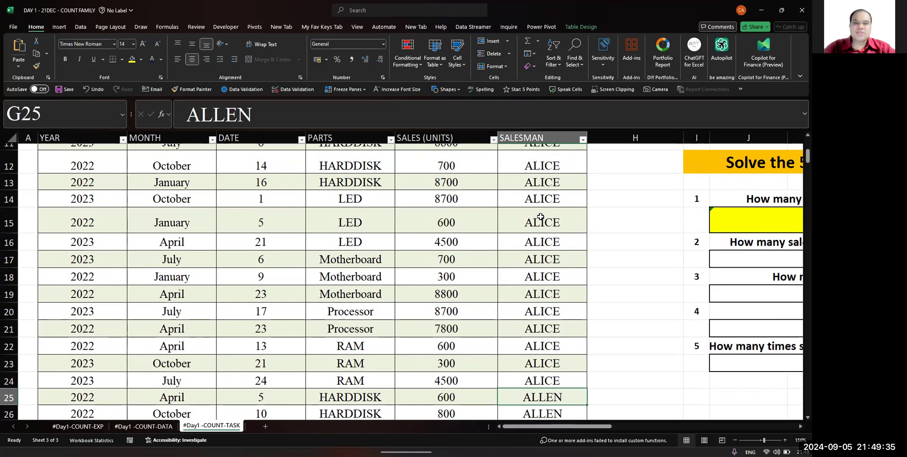
{"action": "left_click", "coordinate": [540, 217]}
{"action": "left_click", "coordinate": [624, 219]}
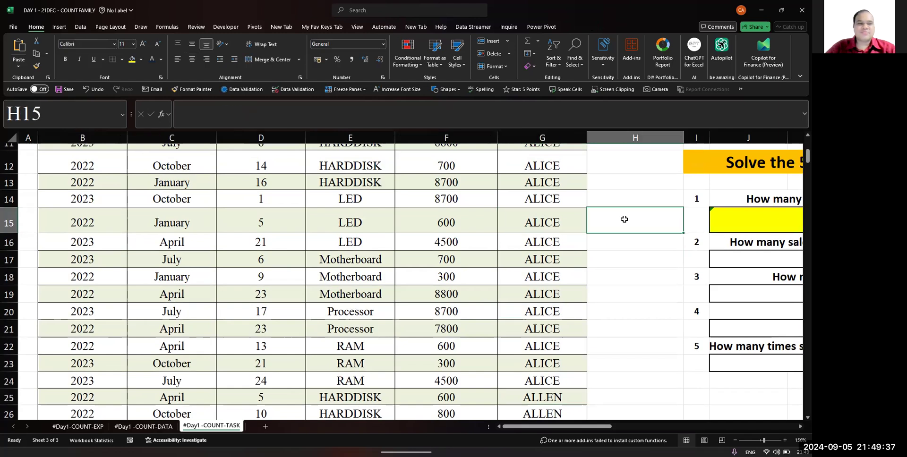
{"action": "scroll", "coordinate": [466, 274], "scroll_direction": "up", "scroll_amount": 3}
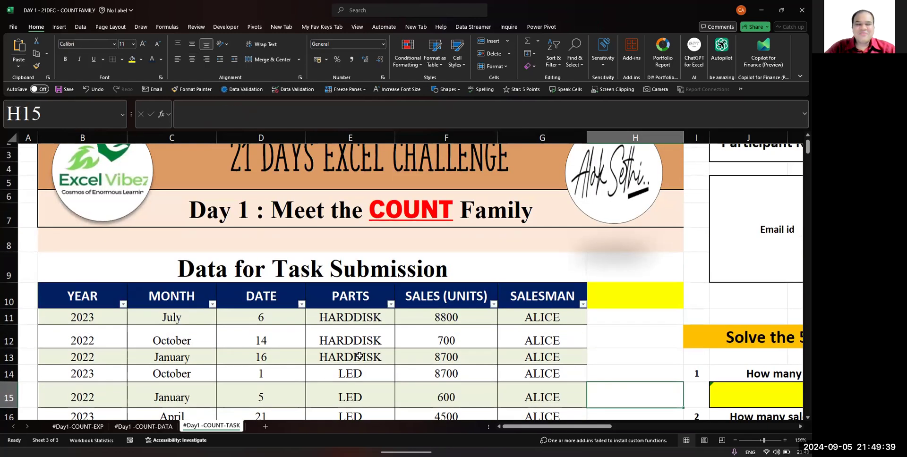
{"action": "scroll", "coordinate": [359, 357], "scroll_direction": "down", "scroll_amount": 3}
{"action": "left_click", "coordinate": [305, 326]}
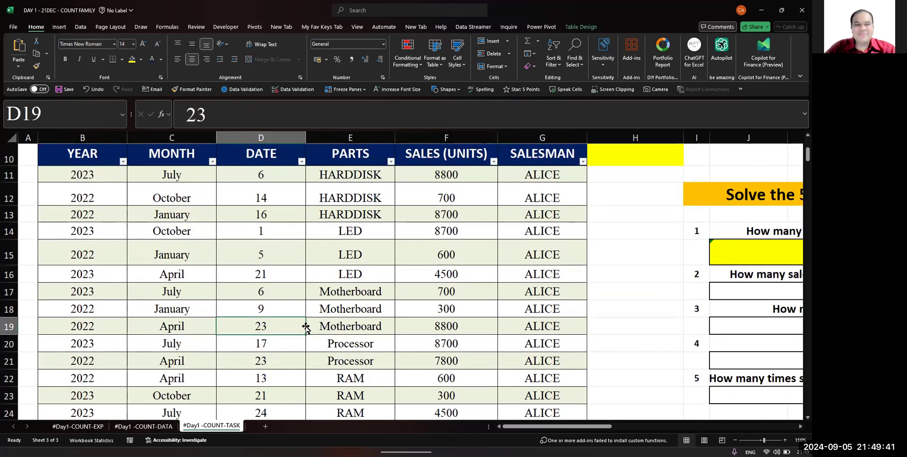
{"action": "left_click", "coordinate": [379, 286]}
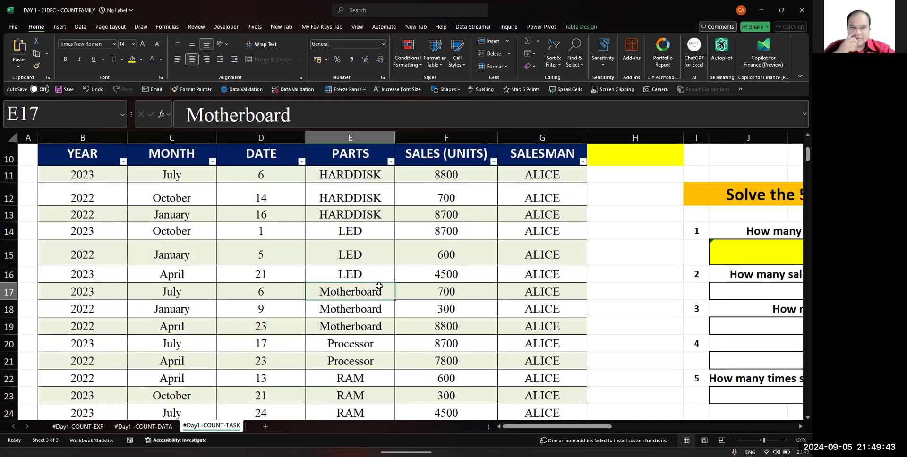
Examine the headings while moving down the PARTS column to row 36, and compare with column A selected
{"action": "key", "text": "Down"}
{"action": "key", "text": "Down"}
{"action": "key", "text": "Down"}
{"action": "key", "text": "Down"}
{"action": "key", "text": "Down"}
{"action": "key", "text": "Down"}
{"action": "key", "text": "Down"}
{"action": "key", "text": "Down"}
{"action": "key", "text": "Down"}
{"action": "key", "text": "Down"}
{"action": "key", "text": "Down"}
{"action": "key", "text": "Down"}
{"action": "key", "text": "Down"}
{"action": "key", "text": "Down"}
{"action": "key", "text": "Down"}
{"action": "key", "text": "Down"}
{"action": "key", "text": "Down"}
{"action": "key", "text": "Down"}
{"action": "key", "text": "Down"}
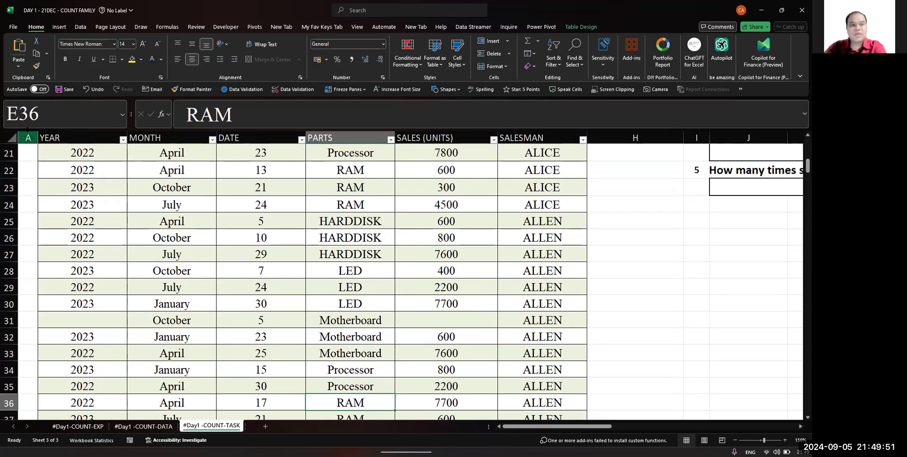
{"action": "left_click", "coordinate": [27, 137]}
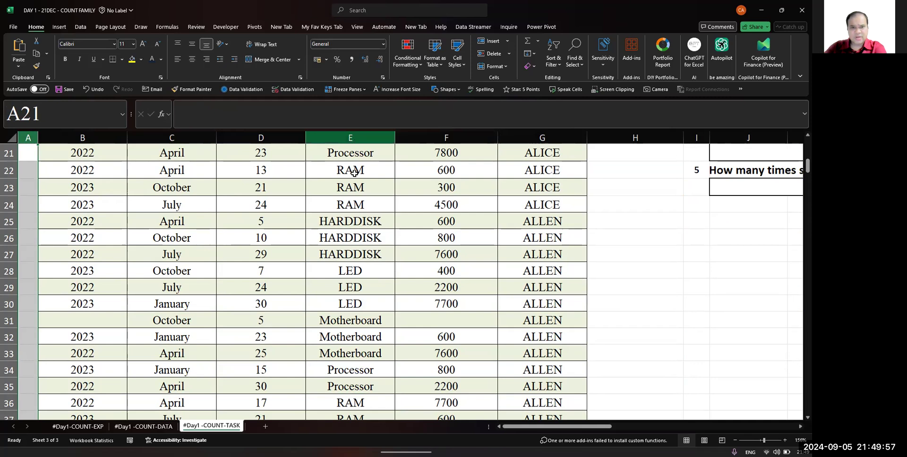
{"action": "left_click", "coordinate": [353, 174]}
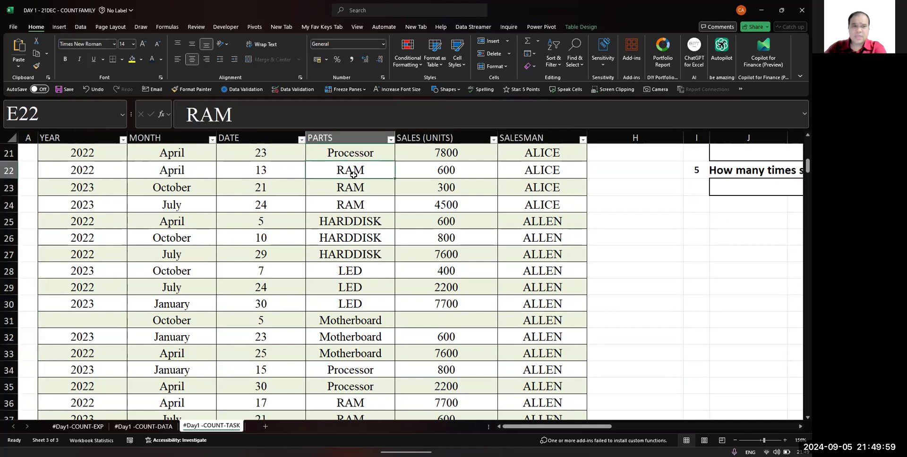
Examine the header row while moving repeatedly up and down the PARTS column between the sheet title and row 26
{"action": "key", "text": "Up"}
{"action": "key", "text": "Up"}
{"action": "key", "text": "Up"}
{"action": "key", "text": "Up"}
{"action": "key", "text": "Up"}
{"action": "key", "text": "Up"}
{"action": "key", "text": "Up"}
{"action": "key", "text": "Up"}
{"action": "key", "text": "Up"}
{"action": "key", "text": "Up"}
{"action": "key", "text": "Up"}
{"action": "key", "text": "Up"}
{"action": "key", "text": "Up"}
{"action": "key", "text": "Up"}
{"action": "key", "text": "Up"}
{"action": "key", "text": "Up"}
{"action": "key", "text": "Up"}
{"action": "key", "text": "Down"}
{"action": "key", "text": "Down"}
{"action": "key", "text": "Down"}
{"action": "key", "text": "Down"}
{"action": "key", "text": "Down"}
{"action": "key", "text": "Down"}
{"action": "key", "text": "Down"}
{"action": "key", "text": "Down"}
{"action": "key", "text": "Down"}
{"action": "key", "text": "Down"}
{"action": "key", "text": "Down"}
{"action": "key", "text": "Down"}
{"action": "key", "text": "Down"}
{"action": "key", "text": "Down"}
{"action": "key", "text": "Down"}
{"action": "key", "text": "Down"}
{"action": "key", "text": "Down"}
{"action": "key", "text": "Down"}
{"action": "key", "text": "Down"}
{"action": "key", "text": "Down"}
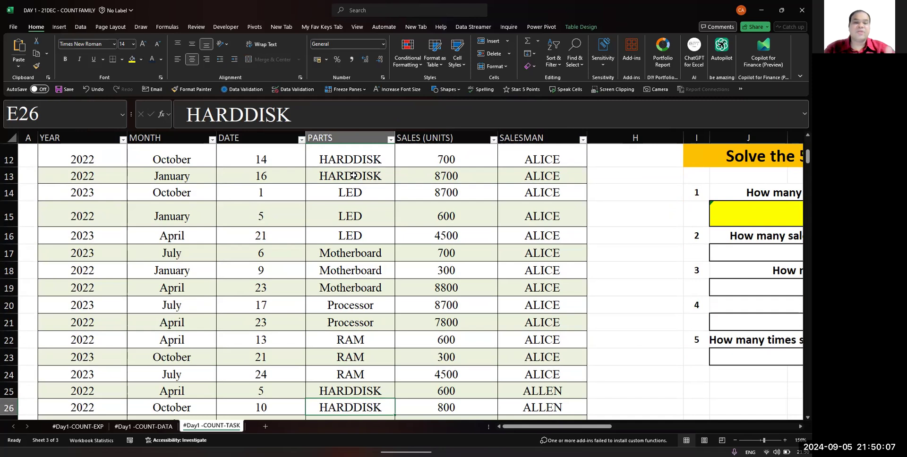
{"action": "key", "text": "Up"}
{"action": "key", "text": "Up"}
{"action": "key", "text": "Up"}
{"action": "key", "text": "Up"}
{"action": "key", "text": "Up"}
{"action": "key", "text": "Up"}
{"action": "key", "text": "Up"}
{"action": "key", "text": "Up"}
{"action": "key", "text": "Up"}
{"action": "key", "text": "Up"}
{"action": "key", "text": "Up"}
{"action": "key", "text": "Up"}
{"action": "key", "text": "Up"}
{"action": "key", "text": "Up"}
{"action": "key", "text": "Up"}
{"action": "key", "text": "Up"}
{"action": "key", "text": "Up"}
{"action": "key", "text": "Up"}
{"action": "key", "text": "Up"}
{"action": "key", "text": "Up"}
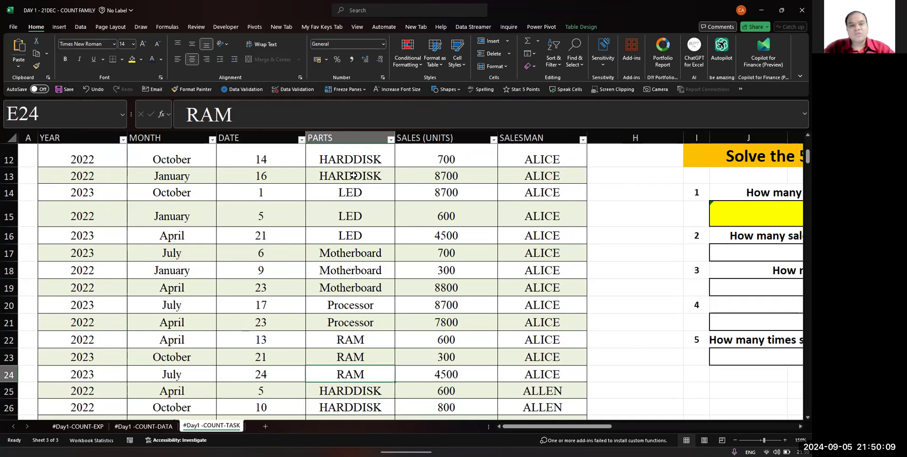
{"action": "key", "text": "Down"}
{"action": "key", "text": "Down"}
{"action": "key", "text": "Down"}
{"action": "key", "text": "Down"}
{"action": "key", "text": "Down"}
{"action": "key", "text": "Down"}
{"action": "key", "text": "Down"}
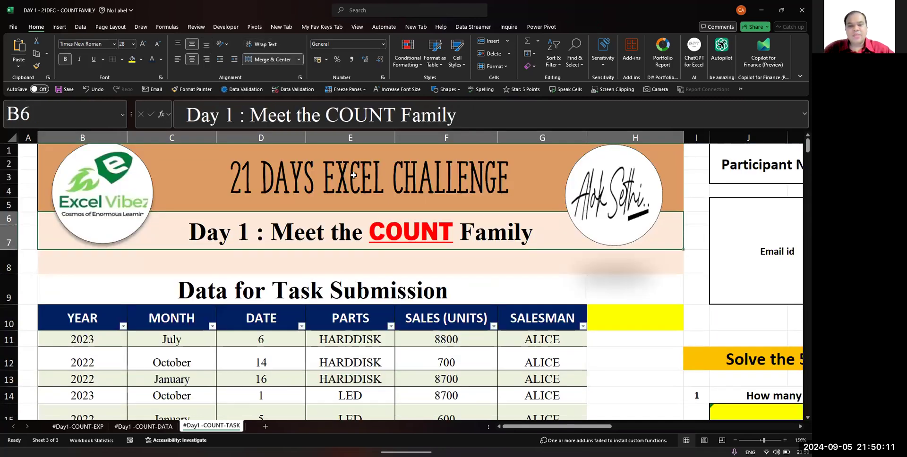
Clear the case 1 answer formula from merged cell J15
{"action": "key", "text": "Right"}
{"action": "key", "text": "Right"}
{"action": "key", "text": "Right"}
{"action": "key", "text": "Right"}
{"action": "key", "text": "Right"}
{"action": "key", "text": "Right"}
{"action": "key", "text": "Right"}
{"action": "key", "text": "Right"}
{"action": "key", "text": "Right"}
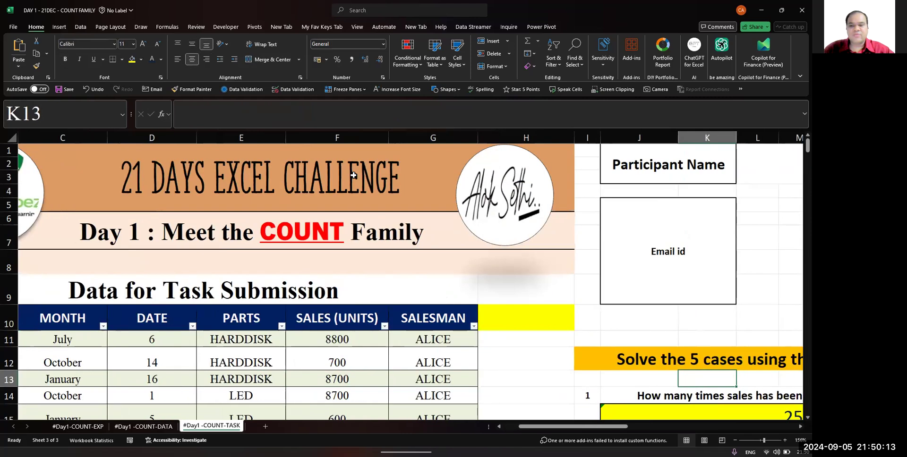
{"action": "key", "text": "Down"}
{"action": "key", "text": "Down"}
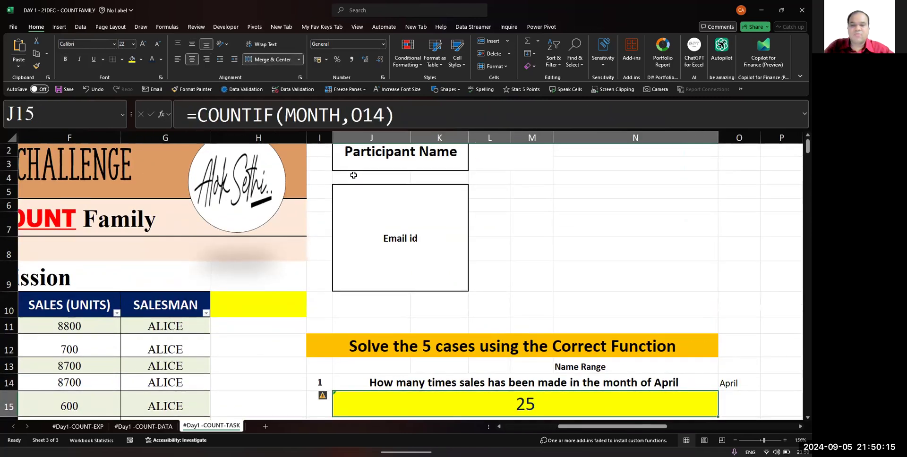
{"action": "key", "text": "Delete"}
{"action": "type", "text": "="}
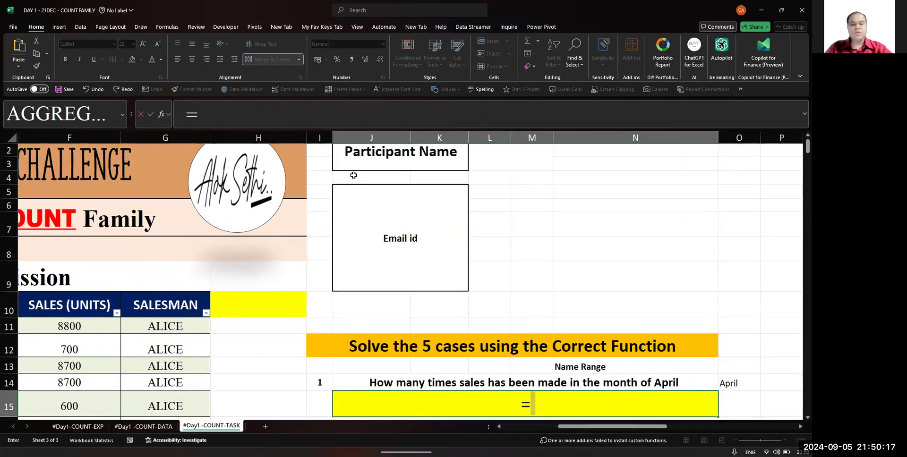
{"action": "type", "text": "countif("}
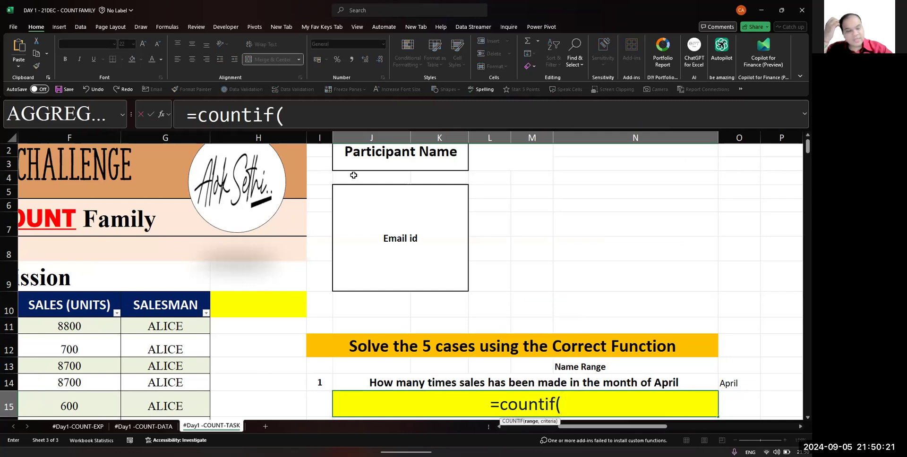
{"action": "scroll", "coordinate": [125, 258], "scroll_direction": "left", "scroll_amount": 3}
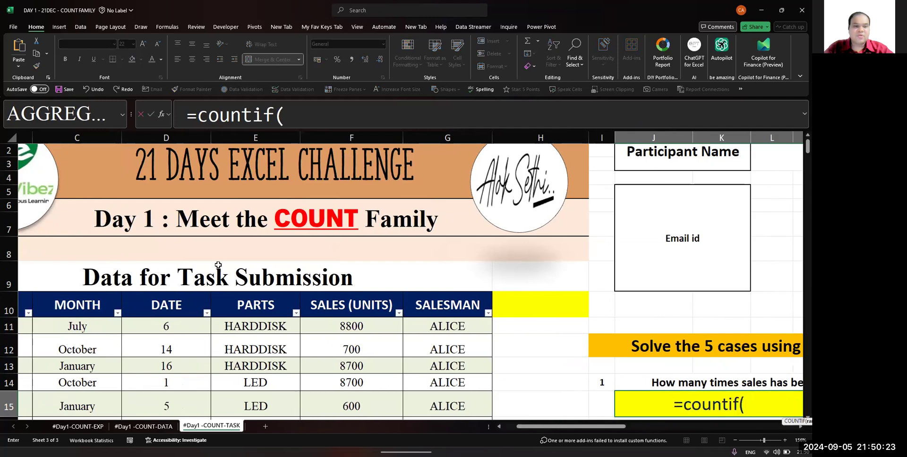
{"action": "scroll", "coordinate": [279, 280], "scroll_direction": "left", "scroll_amount": 2}
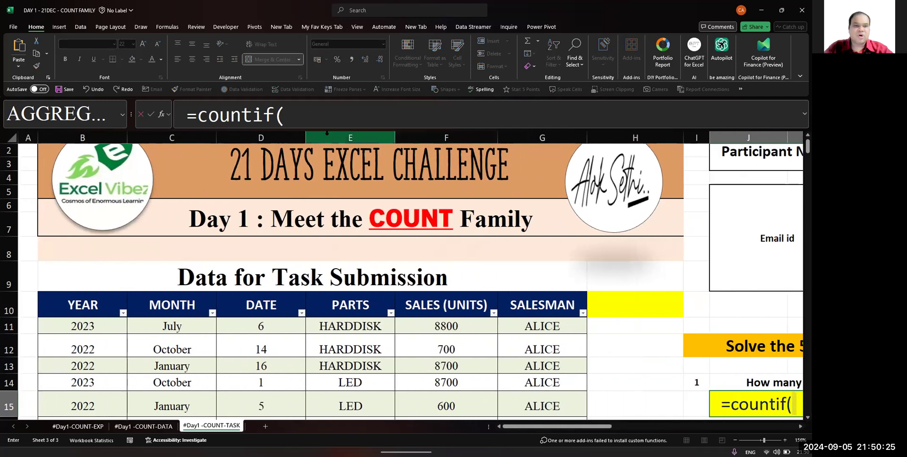
{"action": "left_click", "coordinate": [326, 136]}
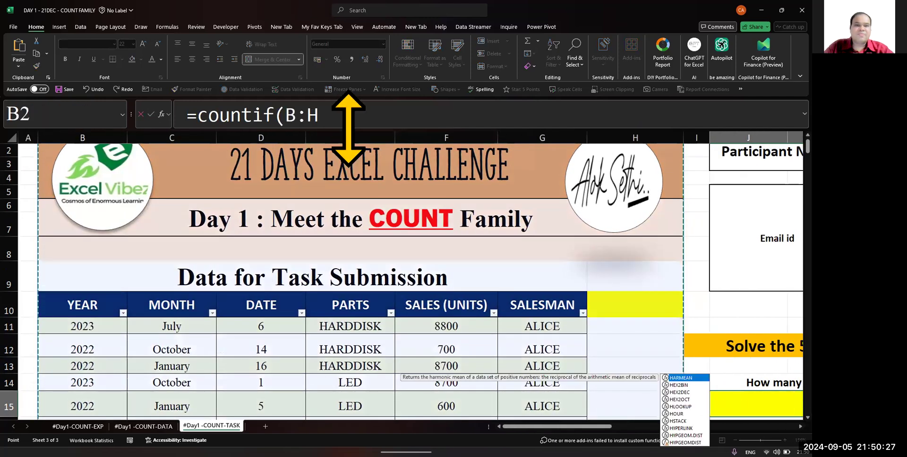
{"action": "key", "text": "BackSpace"}
{"action": "key", "text": "BackSpace"}
{"action": "key", "text": "BackSpace"}
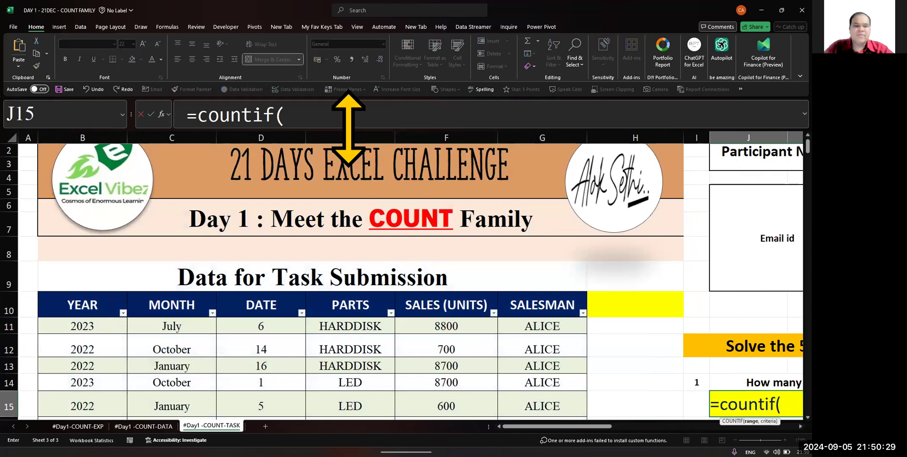
{"action": "left_click", "coordinate": [349, 124]}
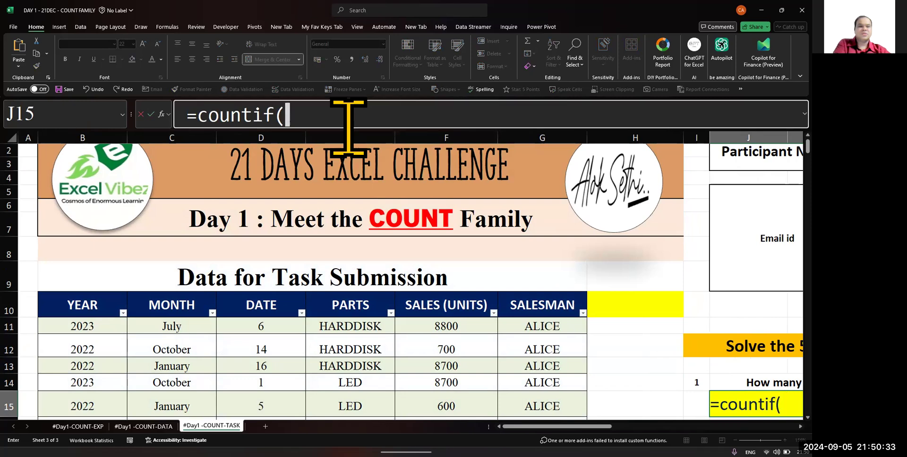
{"action": "type", "text": "tab"}
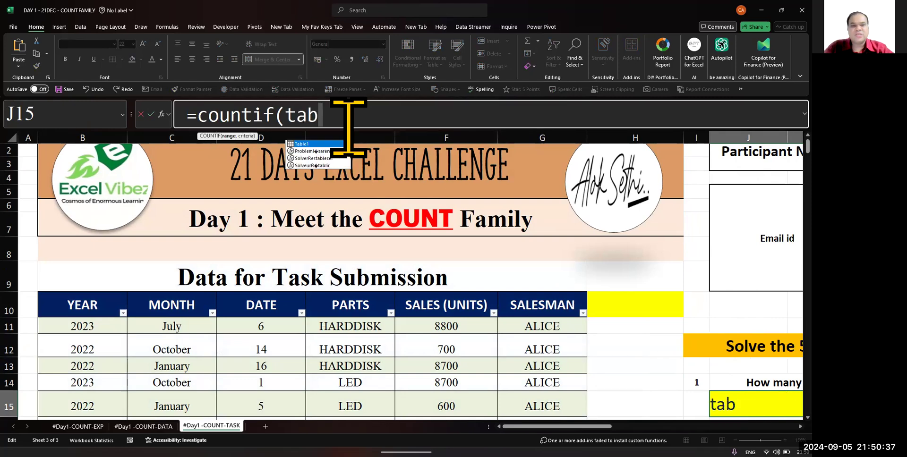
{"action": "key", "text": "Tab"}
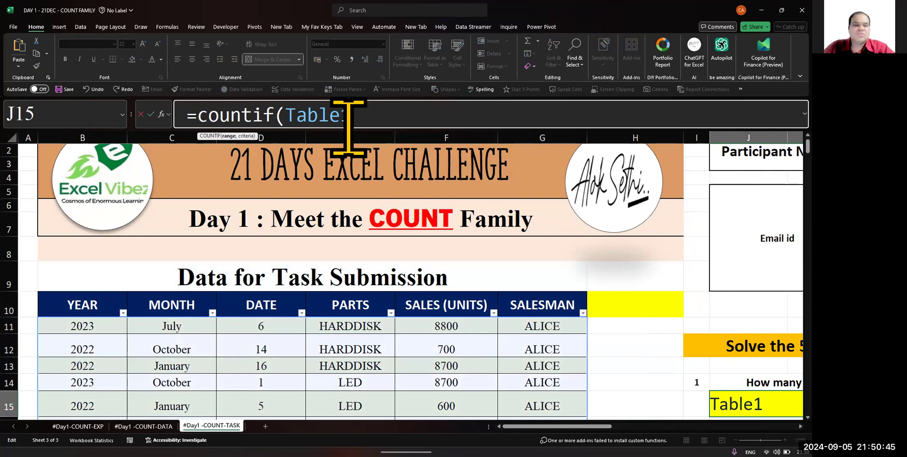
{"action": "key", "text": "Escape"}
Try to rename the task data table as sales
{"action": "left_click", "coordinate": [278, 366]}
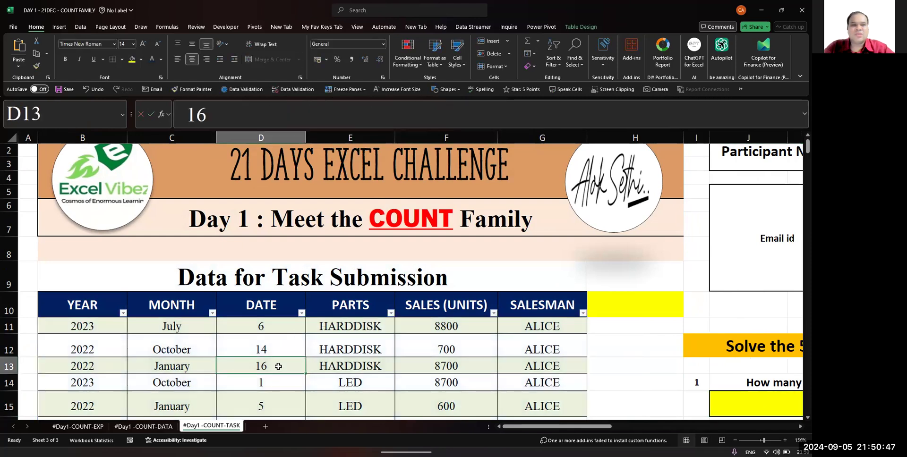
{"action": "left_click", "coordinate": [580, 27]}
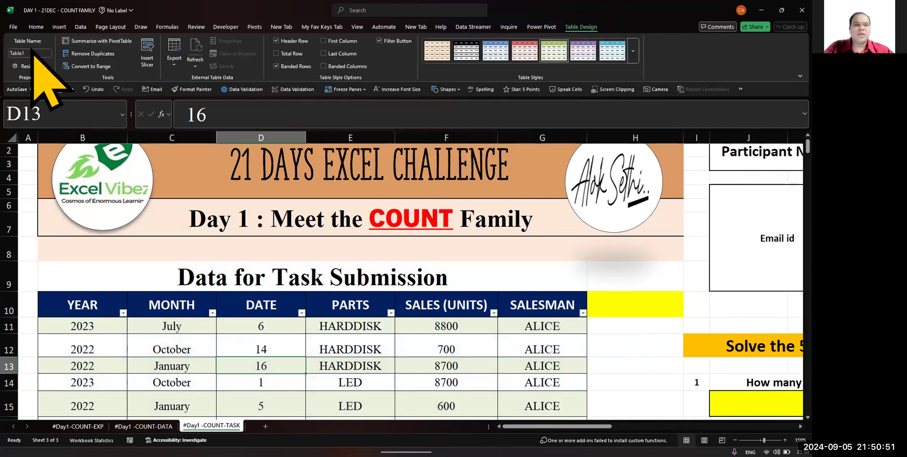
{"action": "left_click", "coordinate": [54, 52]}
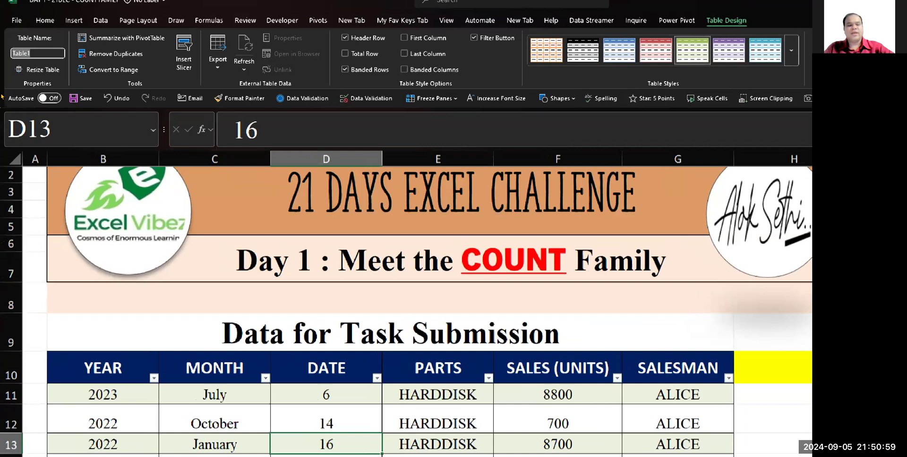
{"action": "type", "text": "sa"}
{"action": "type", "text": "lte"}
{"action": "type", "text": "les"}
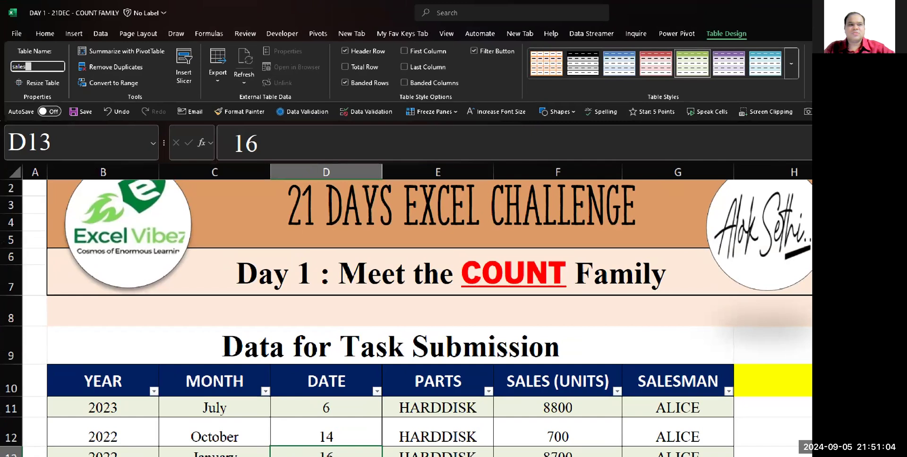
{"action": "left_click", "coordinate": [66, 280]}
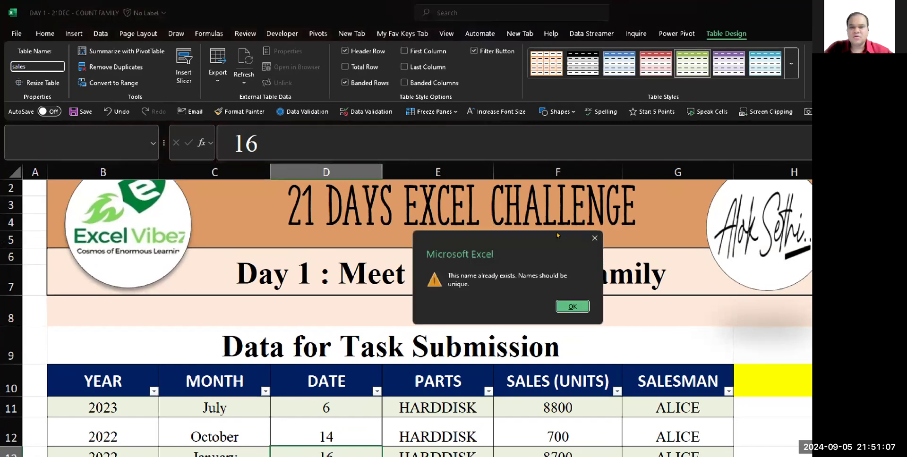
{"action": "key", "text": "Return"}
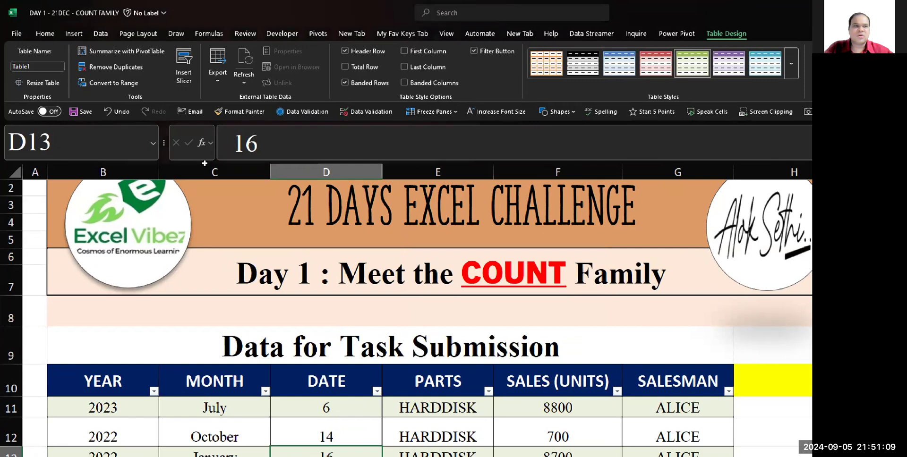
Rename the task data table as SalesT
{"action": "left_click", "coordinate": [34, 63]}
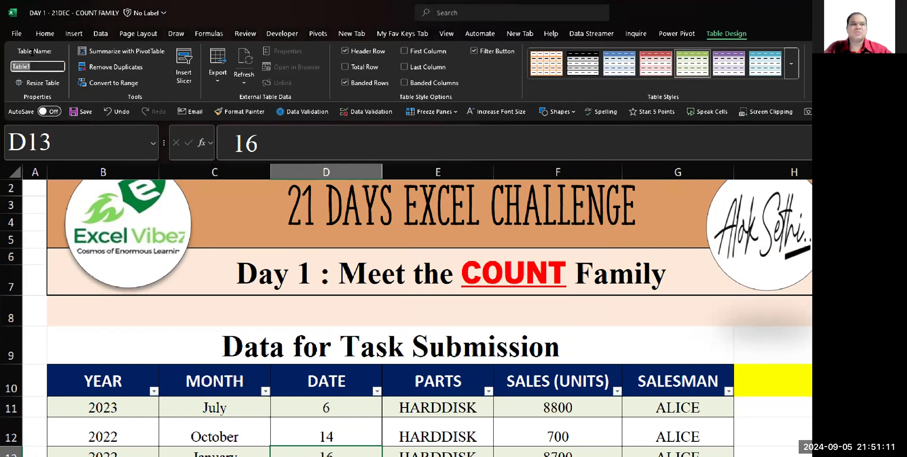
{"action": "type", "text": "Sa"}
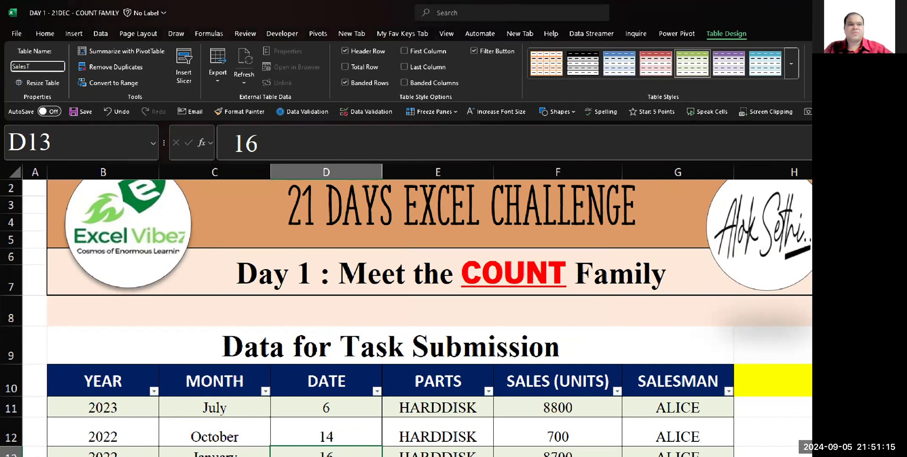
{"action": "key", "text": "Return"}
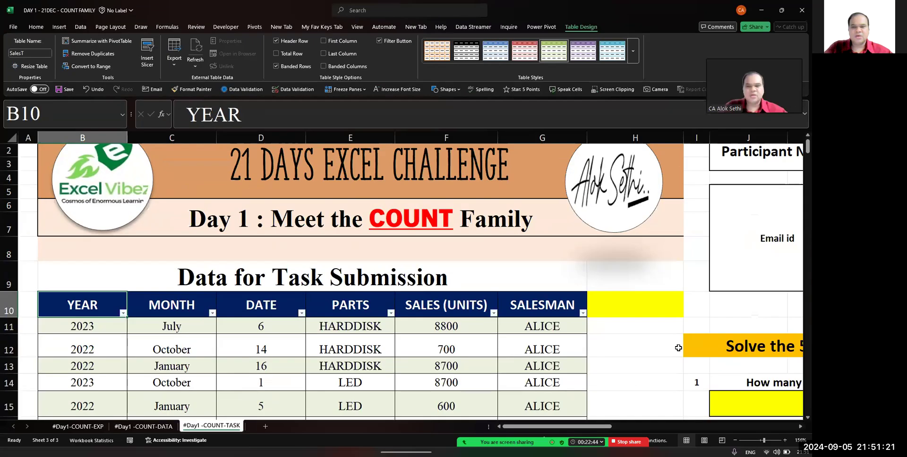
Start a COUNTIF formula in the case 1 answer cell J15
{"action": "left_click", "coordinate": [760, 394]}
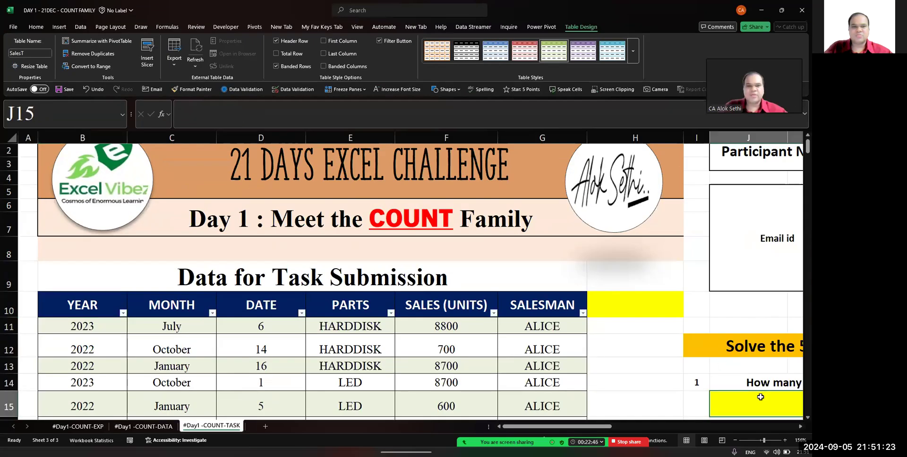
{"action": "type", "text": "="}
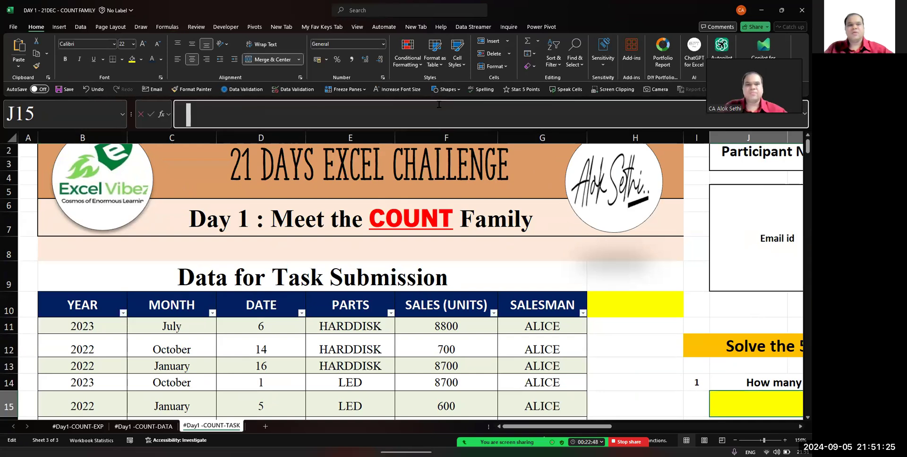
{"action": "type", "text": "countif("}
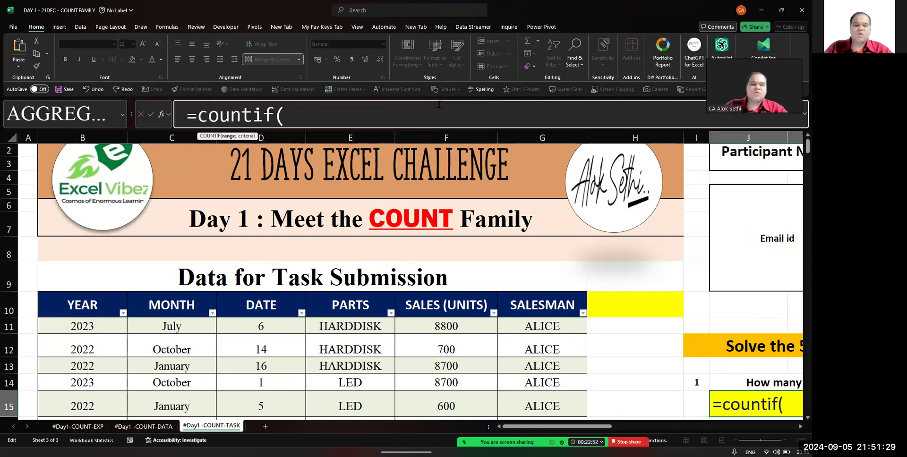
{"action": "type", "text": "table"}
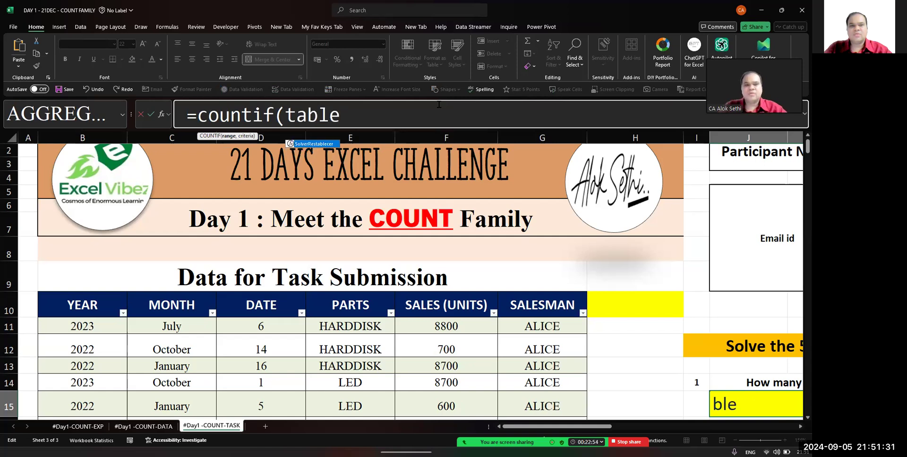
{"action": "key", "text": "BackSpace"}
{"action": "key", "text": "BackSpace"}
{"action": "key", "text": "BackSpace"}
{"action": "key", "text": "BackSpace"}
{"action": "key", "text": "BackSpace"}
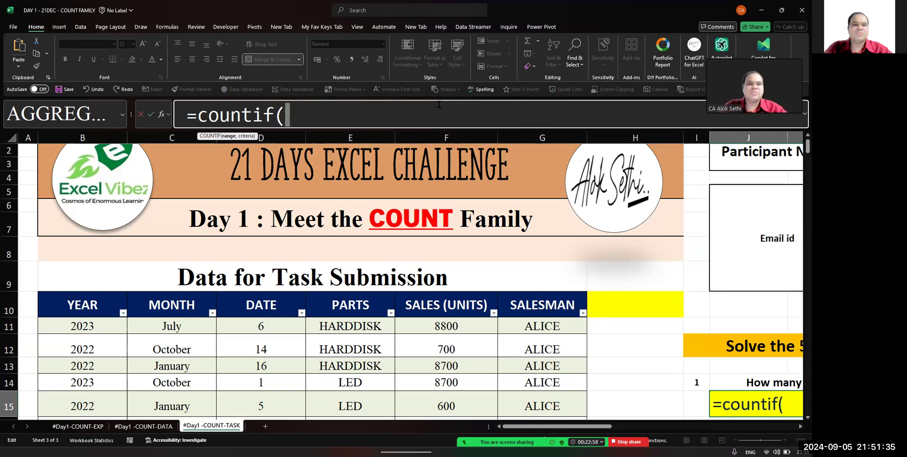
Enter sales as the COUNTIF range argument to bring up the matching range and table names
{"action": "type", "text": "sal"}
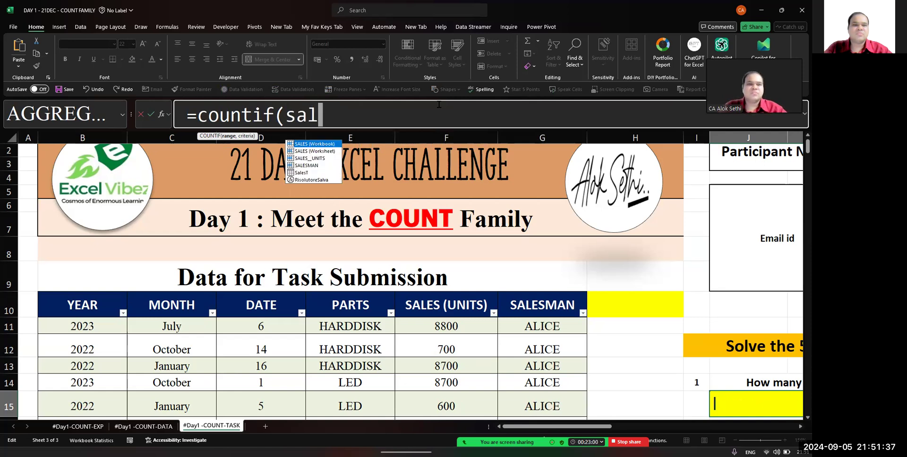
{"action": "type", "text": "es"}
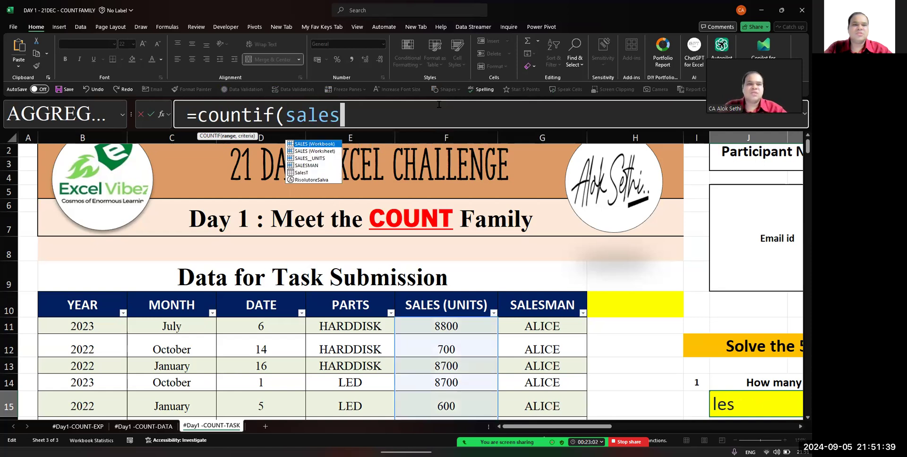
{"action": "type", "text": "t"}
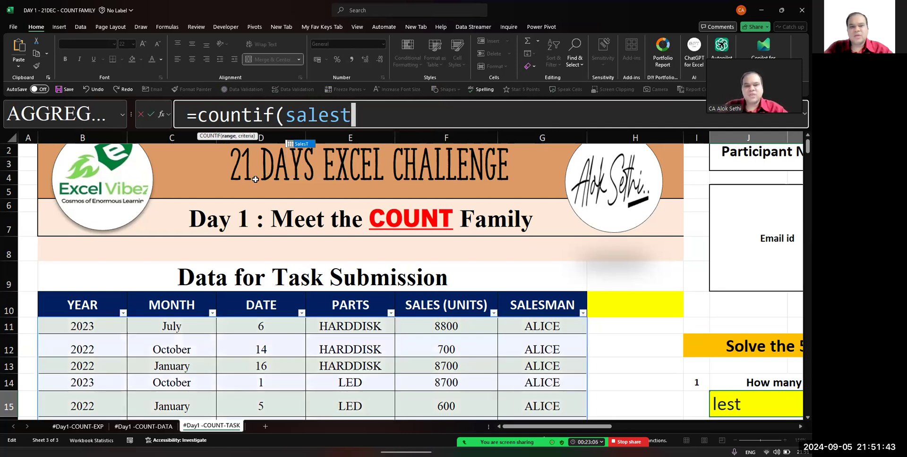
{"action": "key", "text": "ctrl+1"}
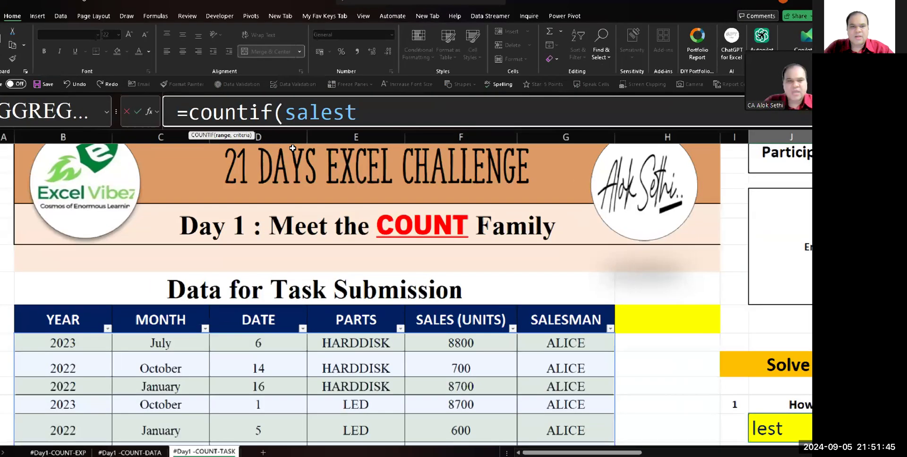
{"action": "key", "text": "BackSpace"}
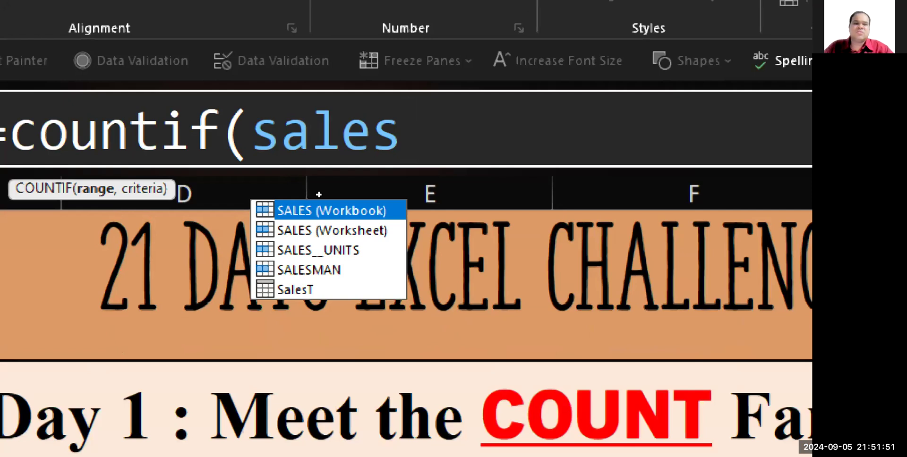
Examine the suggested names for sales, comparing the named ranges with the SalesT table entry
{"action": "key", "text": "Down"}
{"action": "key", "text": "Down"}
{"action": "key", "text": "Down"}
{"action": "key", "text": "Down"}
{"action": "key", "text": "Up"}
{"action": "key", "text": "Up"}
{"action": "key", "text": "Up"}
{"action": "key", "text": "Up"}
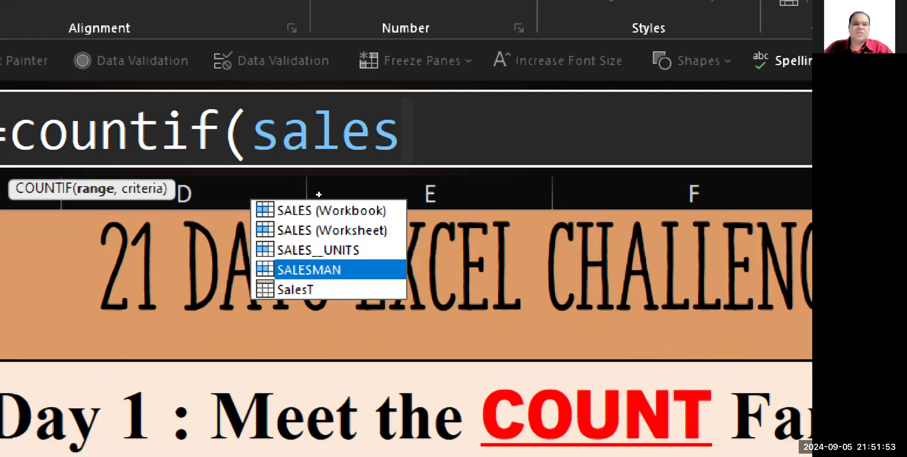
{"action": "key", "text": "Down"}
{"action": "key", "text": "Down"}
{"action": "key", "text": "Down"}
{"action": "key", "text": "Up"}
{"action": "key", "text": "Up"}
{"action": "key", "text": "Up"}
Set the COUNTIF range argument in J15 to the MONTH column of the SalesT table, SalesT[MONTH]
{"action": "key", "text": "Down"}
{"action": "key", "text": "Down"}
{"action": "key", "text": "Down"}
{"action": "key", "text": "Down"}
{"action": "key", "text": "Tab"}
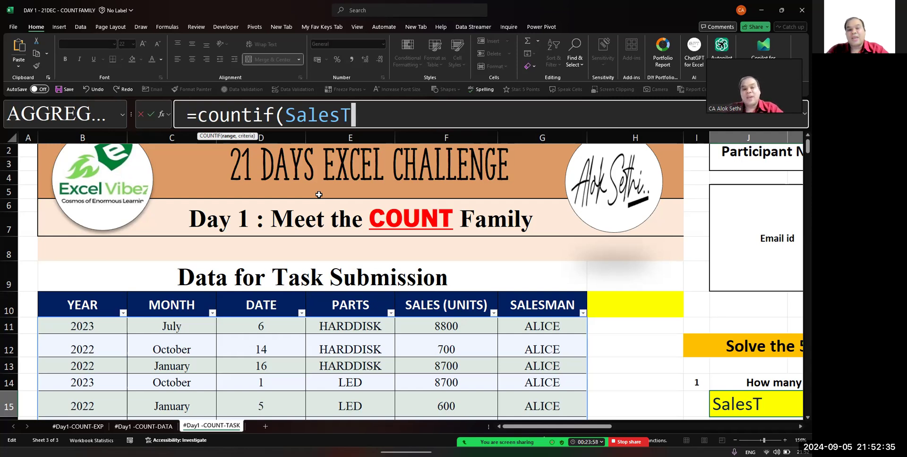
{"action": "type", "text": "["}
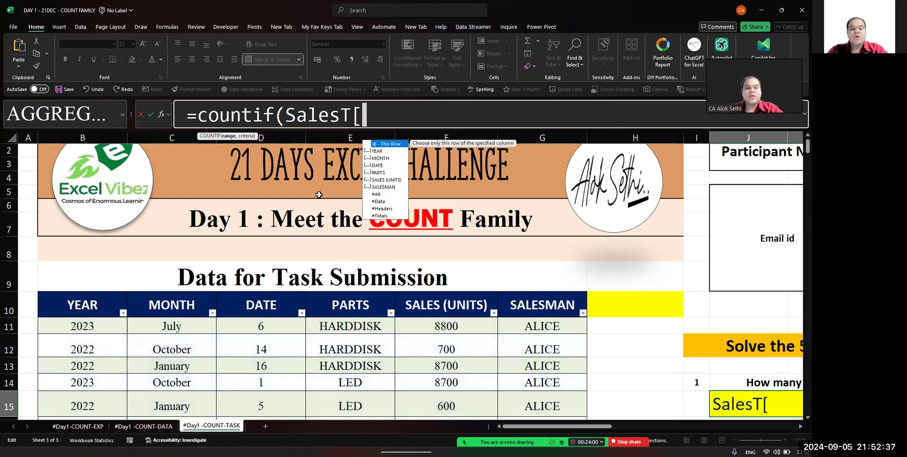
{"action": "type", "text": "mon"}
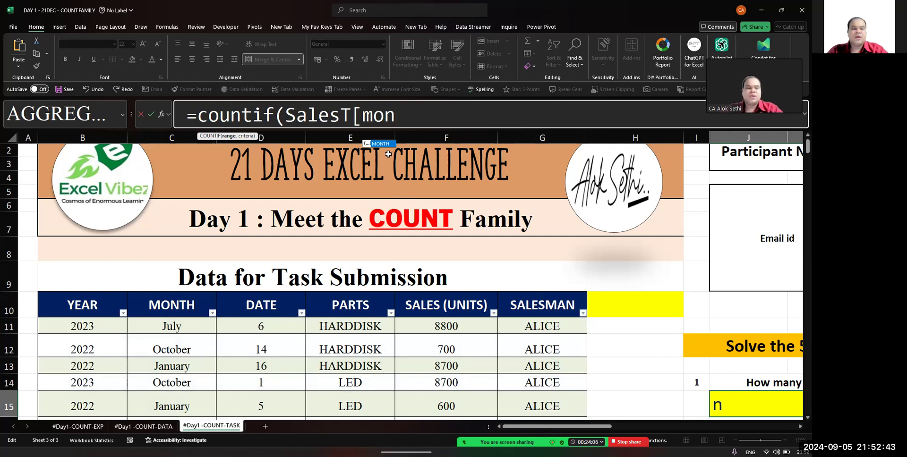
{"action": "key", "text": "Tab"}
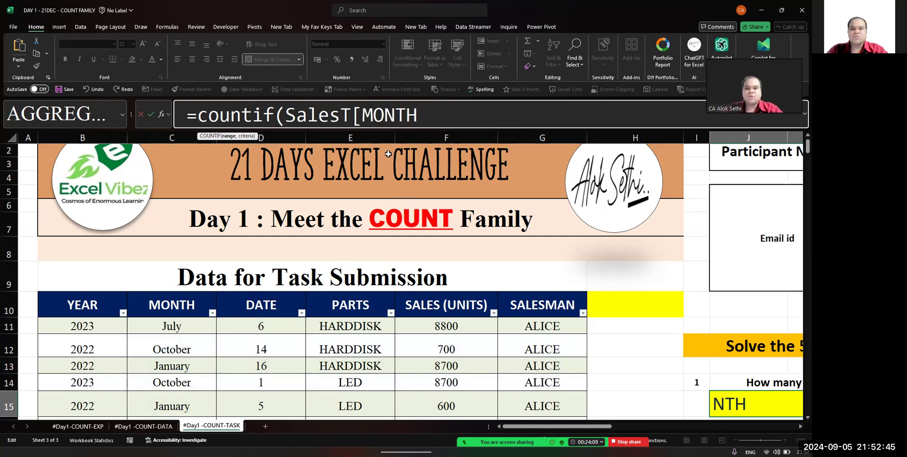
{"action": "type", "text": "]"}
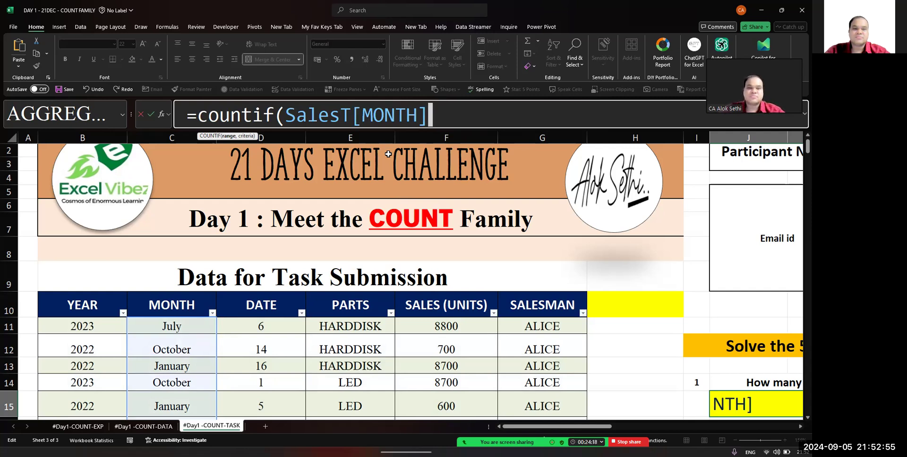
{"action": "type", "text": ","}
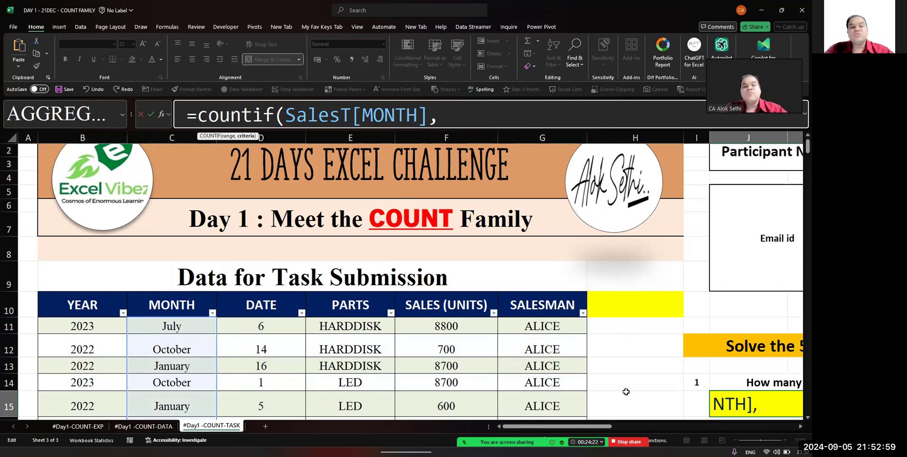
Use cell O14, containing April, as the COUNTIF criterion and complete the case 1 formula
{"action": "scroll", "coordinate": [631, 340], "scroll_direction": "down", "scroll_amount": 1}
{"action": "scroll", "coordinate": [630, 341], "scroll_direction": "right", "scroll_amount": 2}
{"action": "scroll", "coordinate": [626, 393], "scroll_direction": "down", "scroll_amount": 1}
{"action": "scroll", "coordinate": [626, 392], "scroll_direction": "right", "scroll_amount": 3}
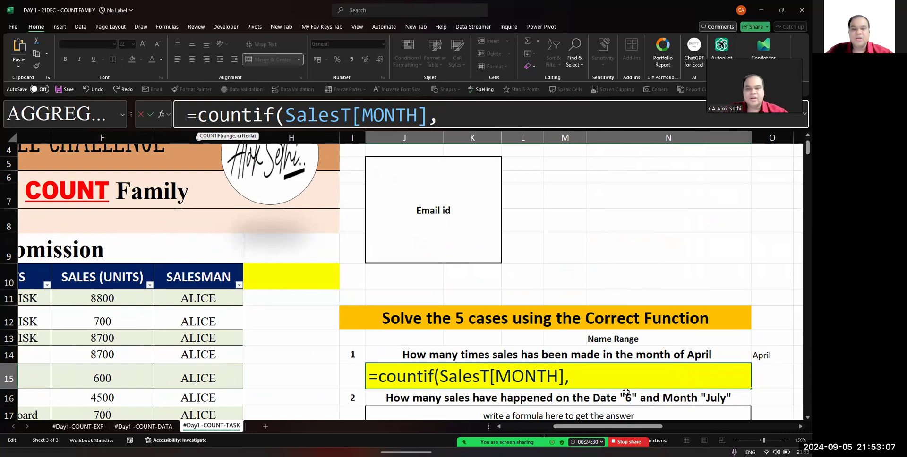
{"action": "scroll", "coordinate": [69, 374], "scroll_direction": "left", "scroll_amount": 3}
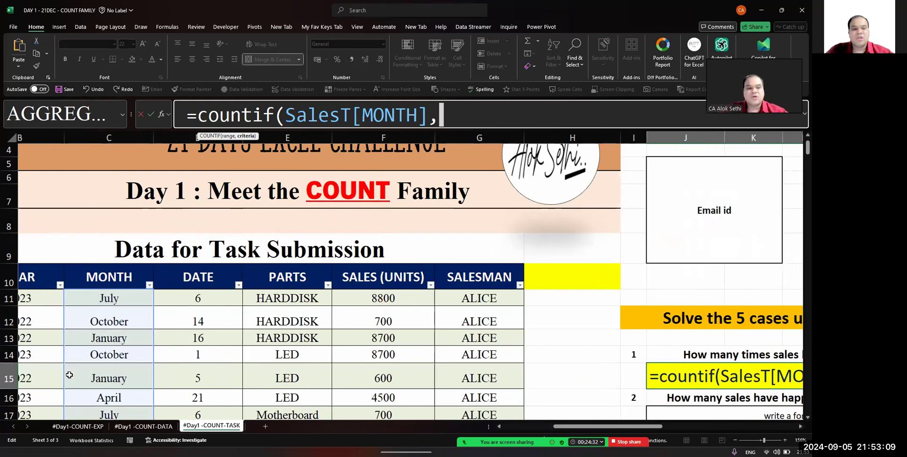
{"action": "scroll", "coordinate": [69, 375], "scroll_direction": "right", "scroll_amount": 3}
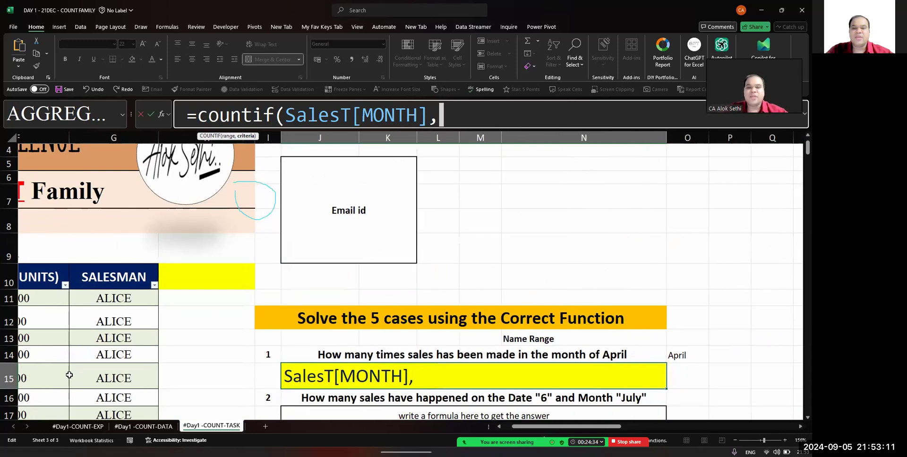
{"action": "left_click", "coordinate": [679, 352]}
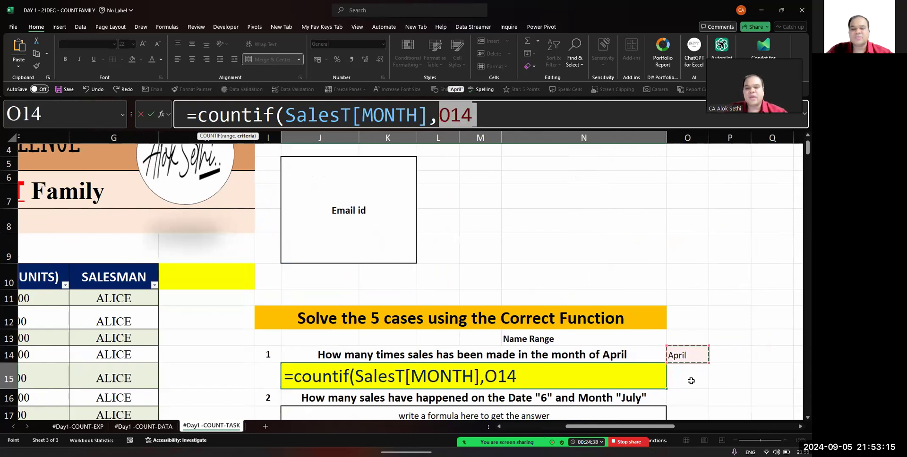
{"action": "type", "text": ")"}
{"action": "key", "text": "Return"}
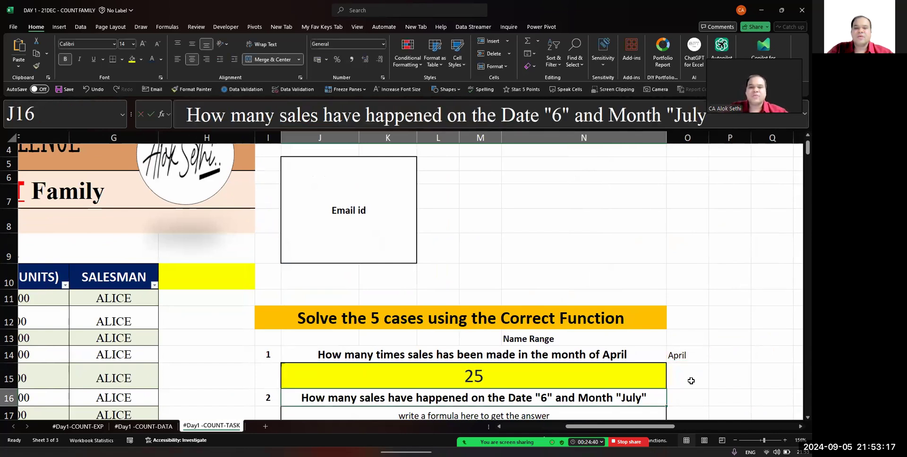
Review the case 1 COUNTIF formula in J15 together with the MONTH column and criterion cell it references
{"action": "left_click", "coordinate": [571, 376]}
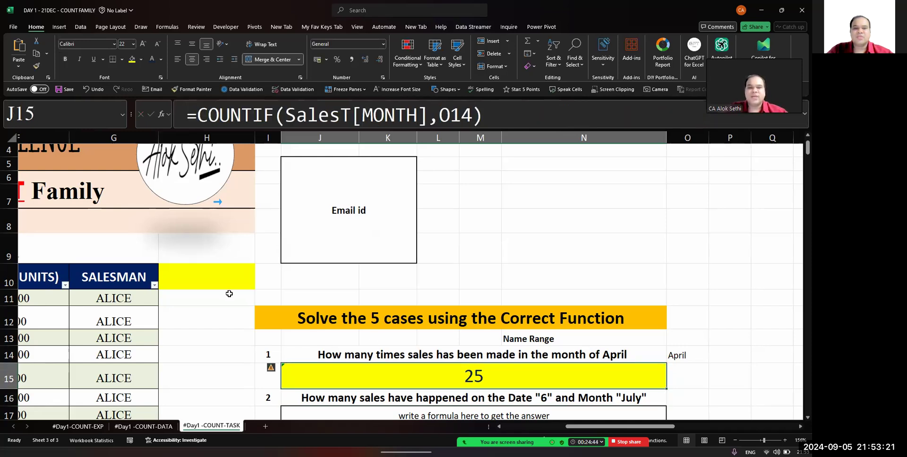
{"action": "scroll", "coordinate": [229, 294], "scroll_direction": "left", "scroll_amount": 8}
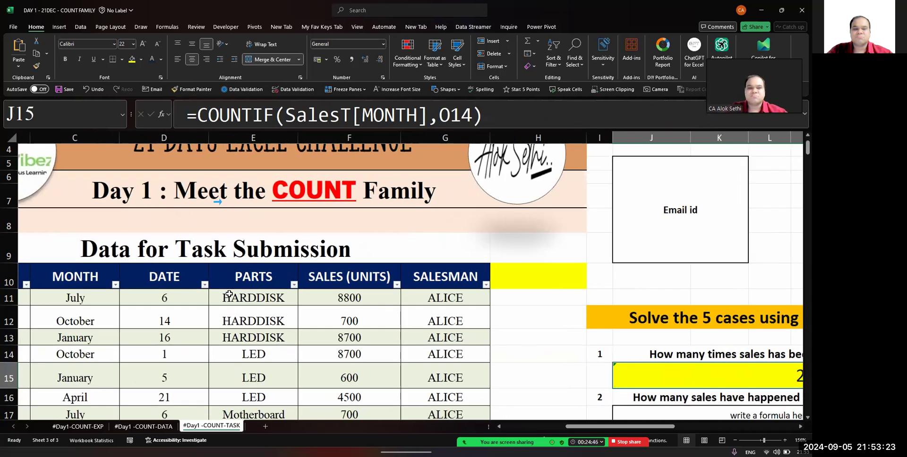
{"action": "scroll", "coordinate": [229, 294], "scroll_direction": "down", "scroll_amount": 4}
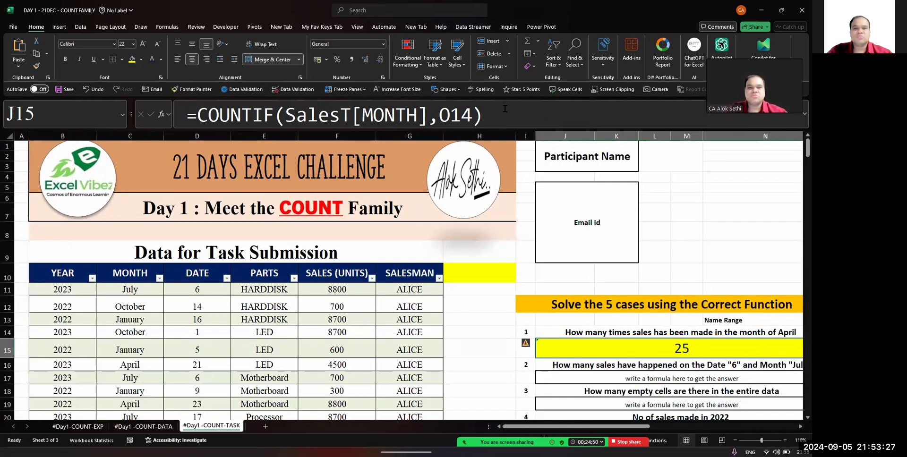
{"action": "left_click", "coordinate": [505, 108]}
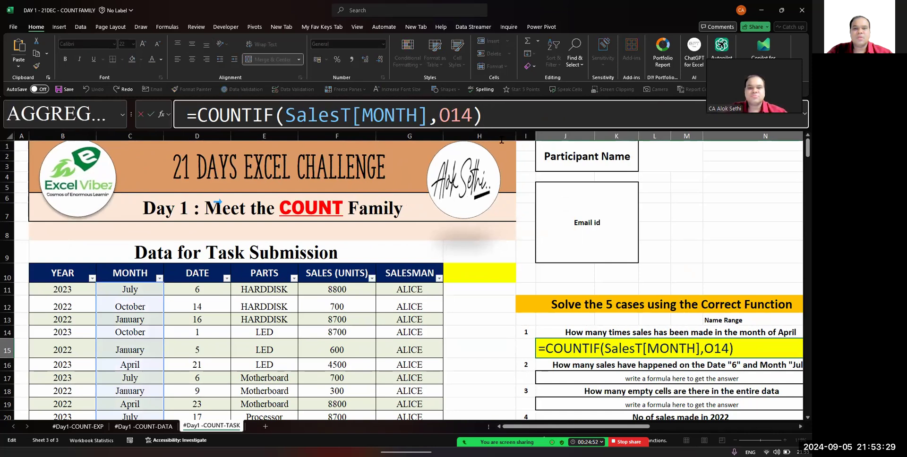
{"action": "scroll", "coordinate": [411, 288], "scroll_direction": "right", "scroll_amount": 3}
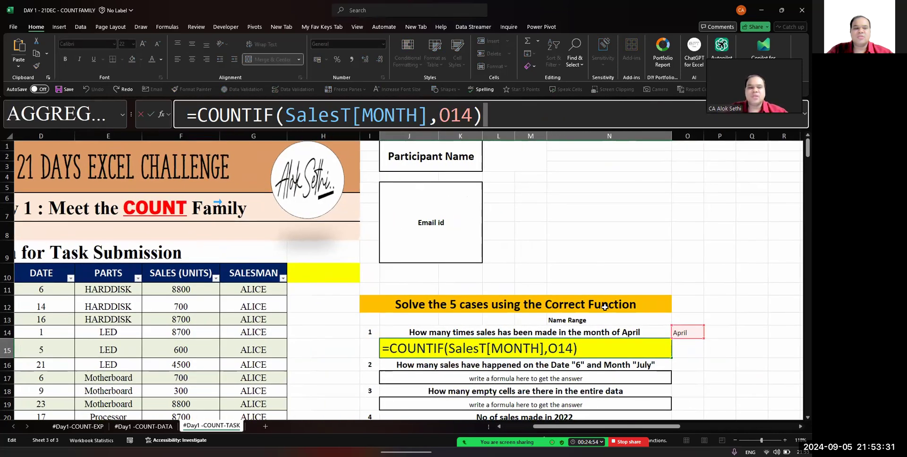
{"action": "scroll", "coordinate": [605, 307], "scroll_direction": "left", "scroll_amount": 3}
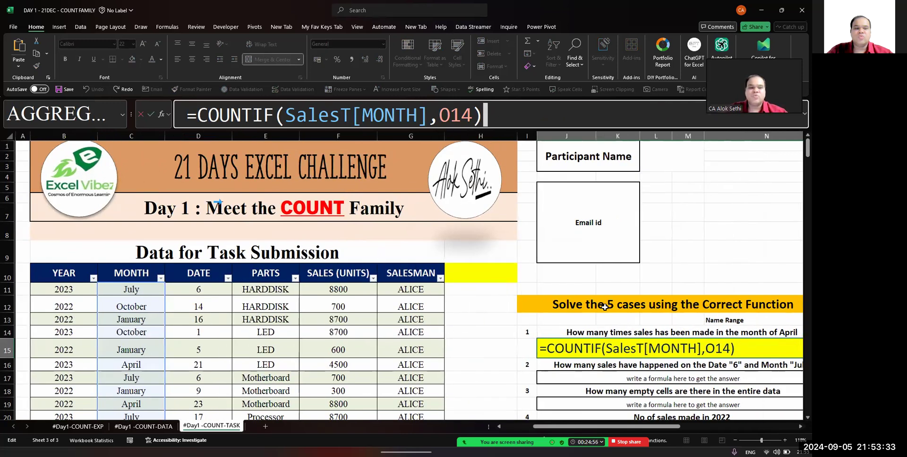
{"action": "scroll", "coordinate": [605, 307], "scroll_direction": "right", "scroll_amount": 3}
{"action": "left_click", "coordinate": [765, 351]}
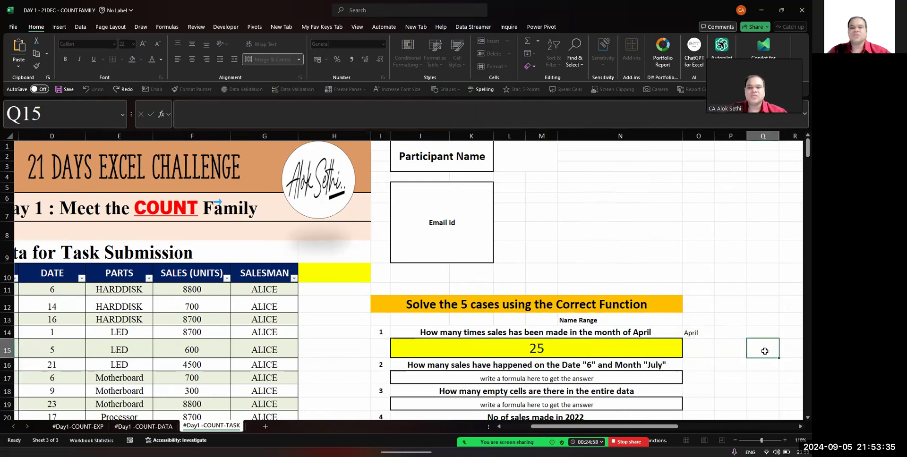
Change the month criterion in cell O14 to July to test the case 1 formula
{"action": "key", "text": "Right"}
{"action": "key", "text": "Left"}
{"action": "key", "text": "Left"}
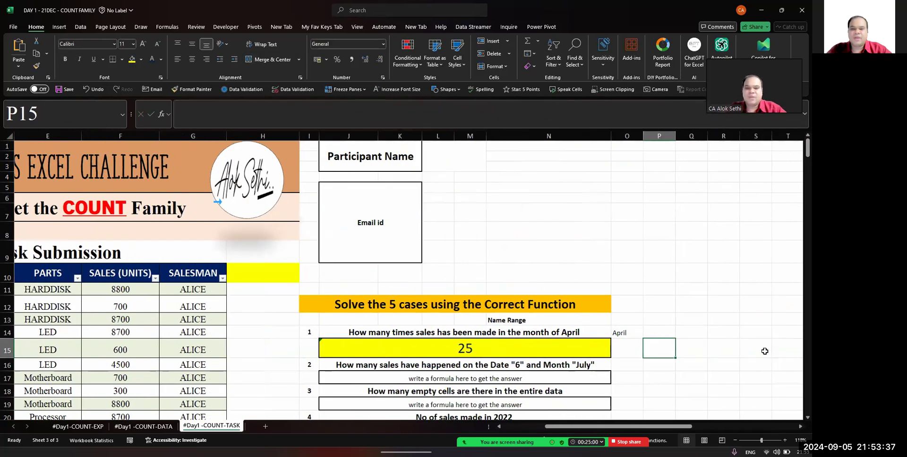
{"action": "key", "text": "Up"}
{"action": "key", "text": "Left"}
{"action": "type", "text": "July"}
{"action": "key", "text": "Return"}
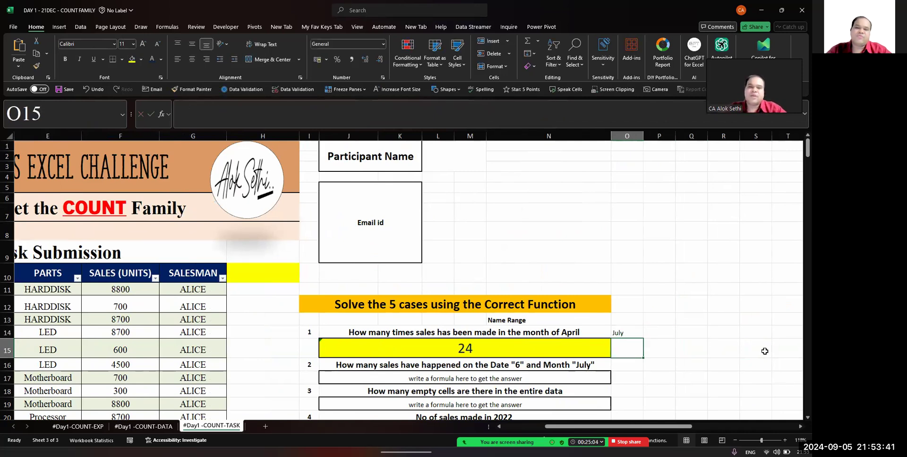
Set the month criterion in cell O14 back to April
{"action": "key", "text": "Up"}
{"action": "type", "text": "Apri"}
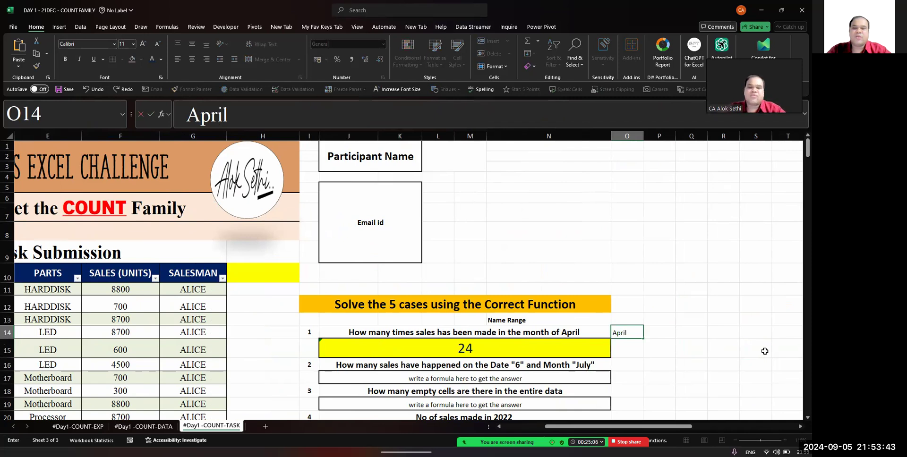
{"action": "key", "text": "Return"}
Inspect the references inside the COUNTIF formula in J15 without changing it
{"action": "key", "text": "Left"}
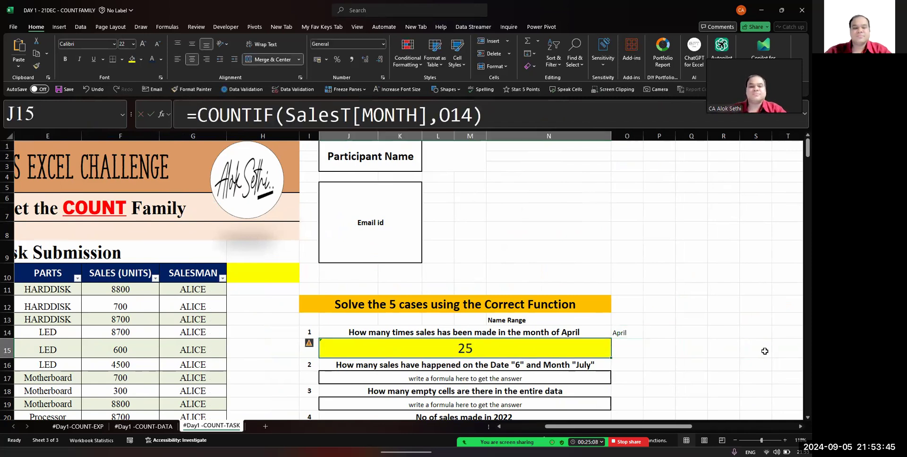
{"action": "key", "text": "F2"}
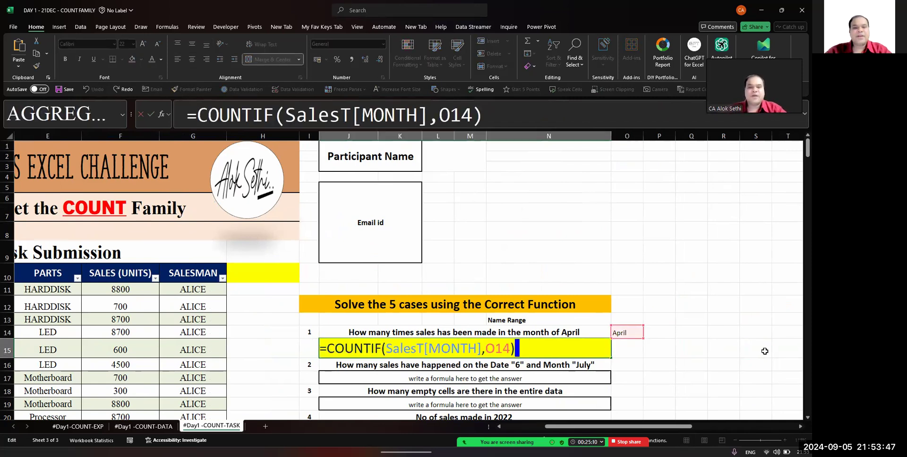
{"action": "key", "text": "Escape"}
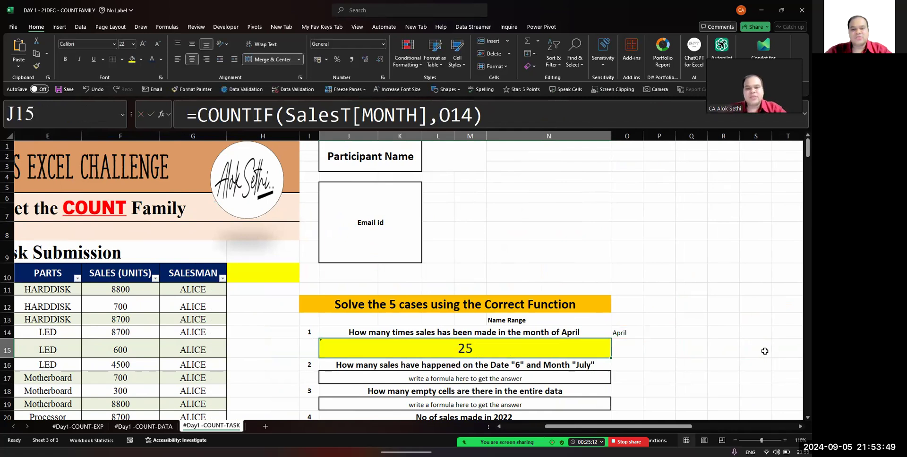
{"action": "key", "text": "Down"}
{"action": "key", "text": "Up"}
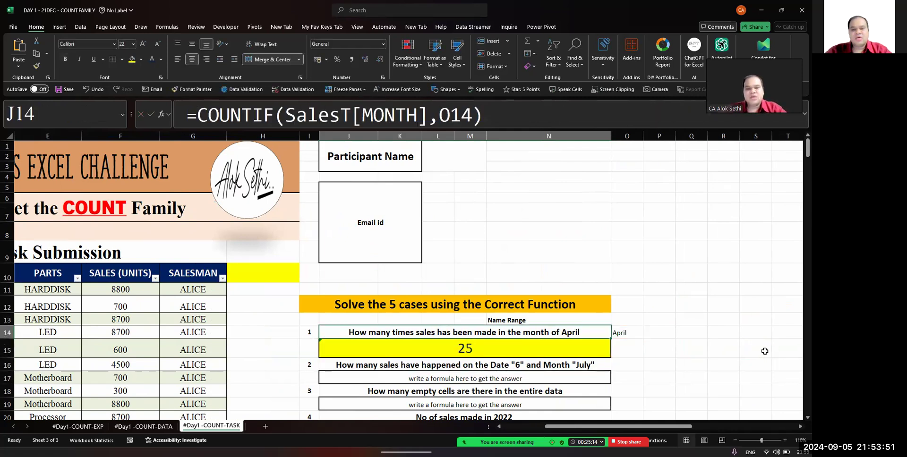
{"action": "key", "text": "F2"}
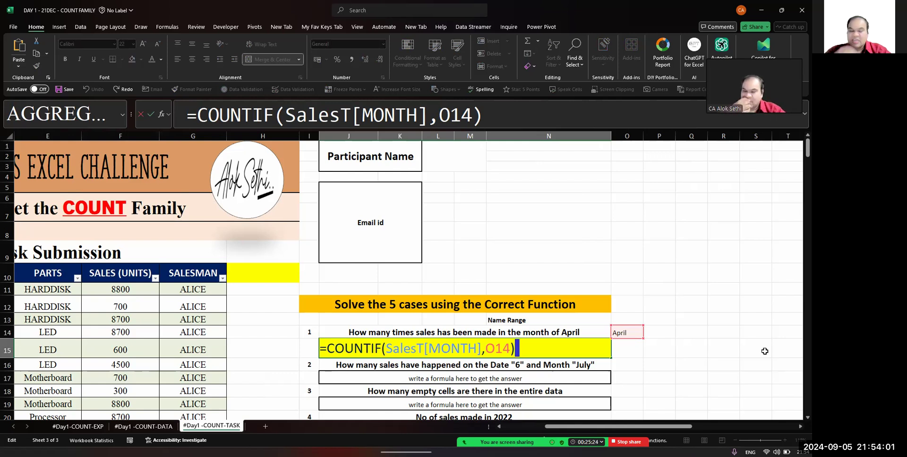
{"action": "key", "text": "Tab"}
{"action": "key", "text": "Left"}
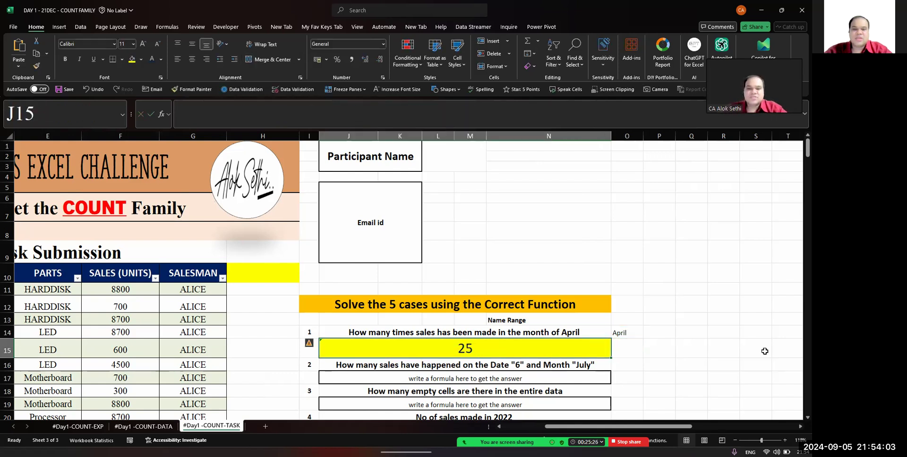
Trace back and forth between the case 1 formula in J15 and its precedent cell O14
{"action": "key", "text": "ctrl+bracketleft"}
{"action": "key", "text": "F2"}
{"action": "key", "text": "Escape"}
{"action": "key", "text": "ctrl+bracketright"}
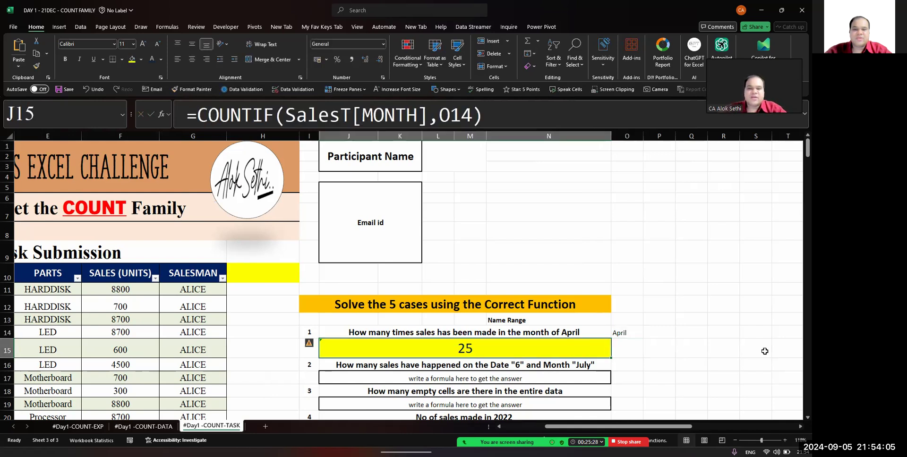
{"action": "key", "text": "F2"}
{"action": "key", "text": "Escape"}
{"action": "key", "text": "ctrl+bracketleft"}
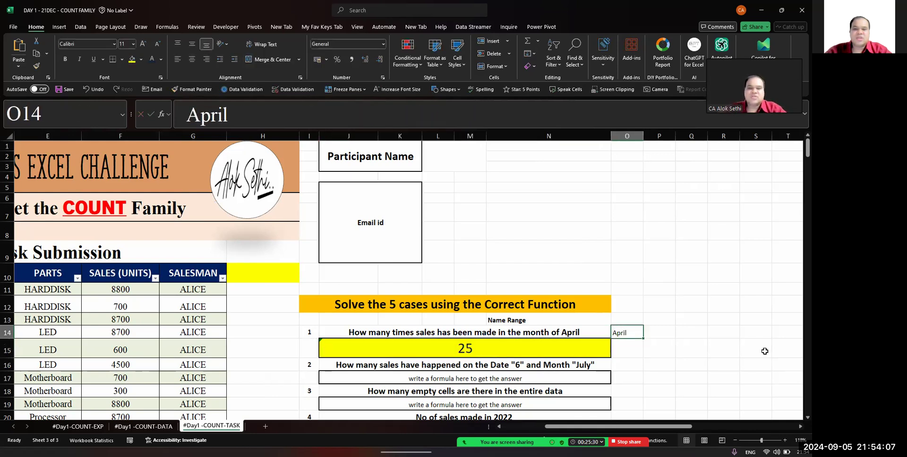
{"action": "key", "text": "ctrl+bracketright"}
{"action": "key", "text": "F2"}
{"action": "key", "text": "Escape"}
{"action": "key", "text": "ctrl+bracketleft"}
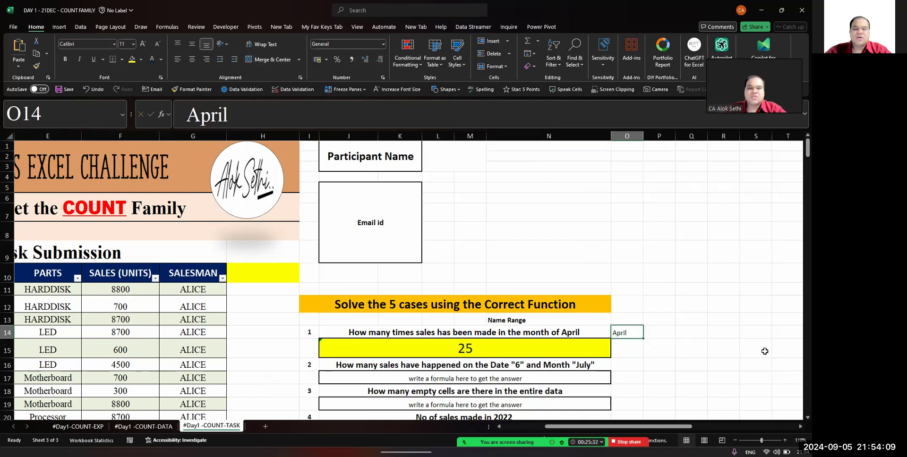
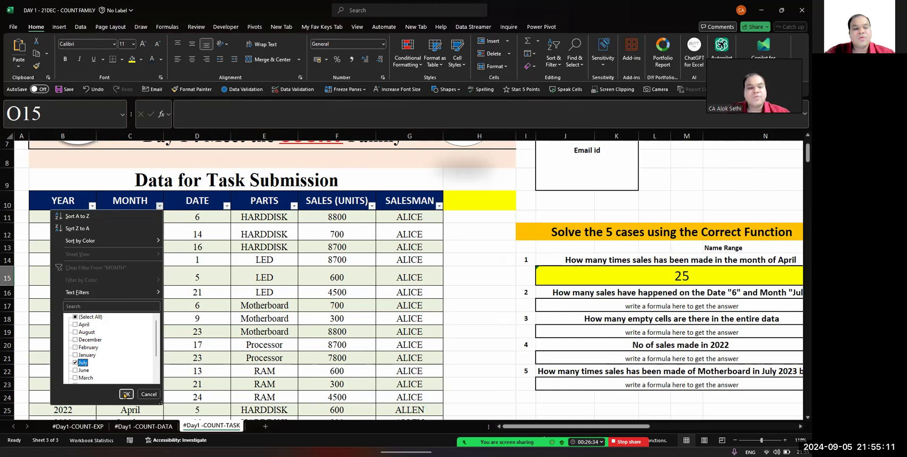
Filter the DATE column of the task table to show only date 6 among the July rows
{"action": "left_click", "coordinate": [226, 206]}
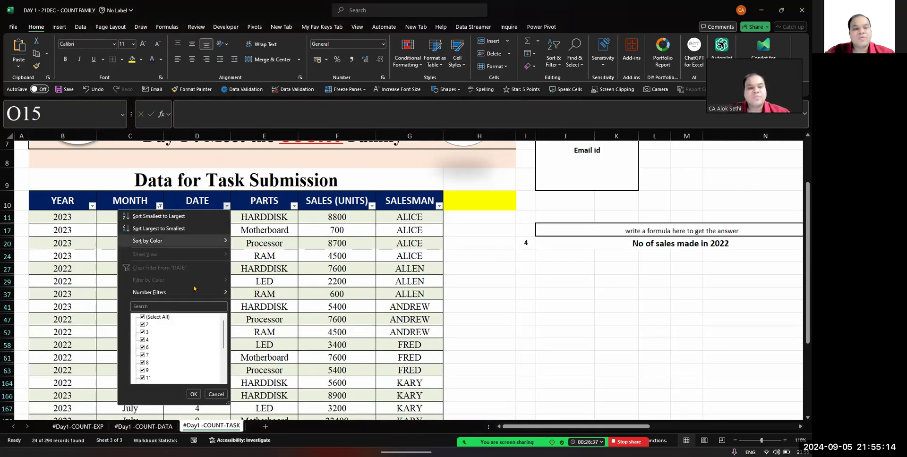
{"action": "left_click", "coordinate": [154, 318]}
{"action": "left_click", "coordinate": [143, 348]}
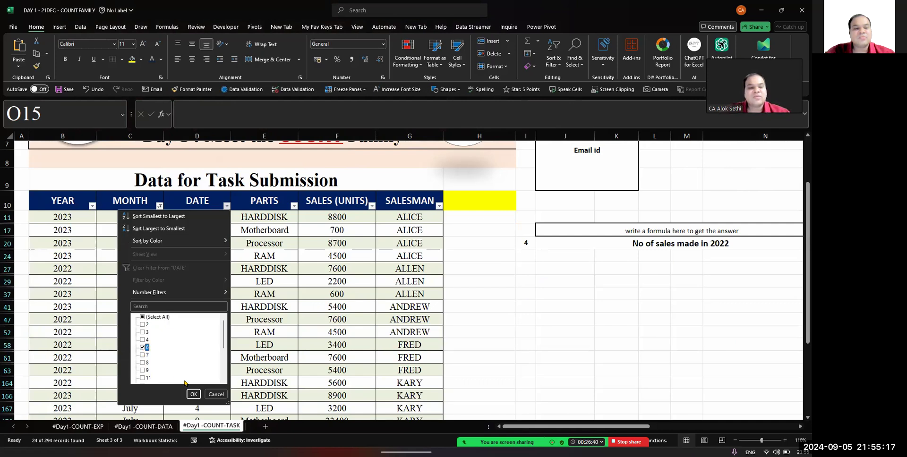
{"action": "left_click", "coordinate": [193, 394]}
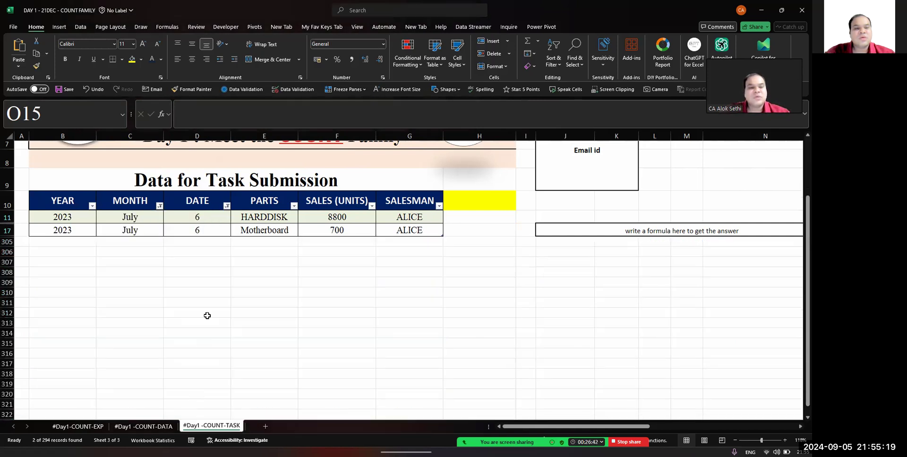
{"action": "scroll", "coordinate": [207, 316], "scroll_direction": "up", "scroll_amount": 2}
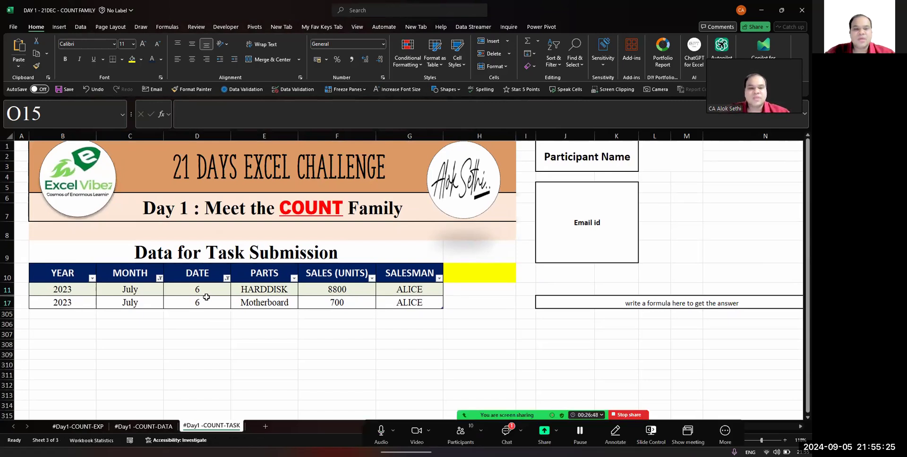
Remove the filters from the task table and check the meeting chat for replies
{"action": "left_click", "coordinate": [225, 292]}
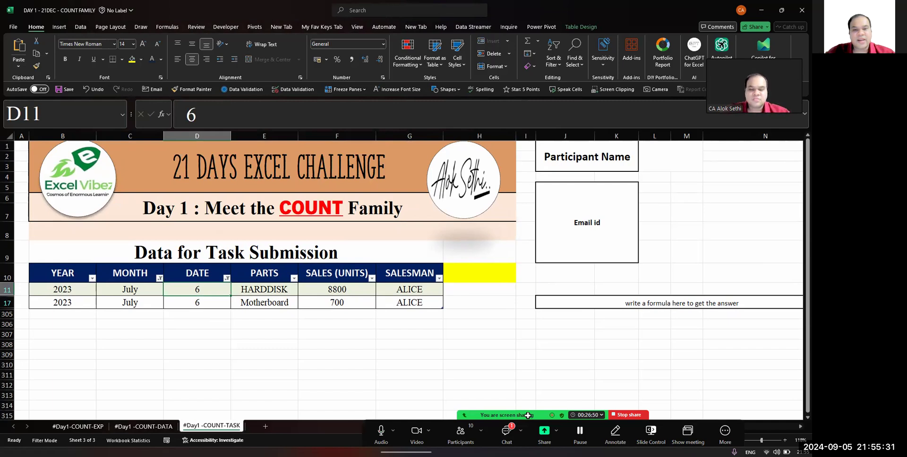
{"action": "key", "text": "ctrl+shift+l"}
{"action": "left_click", "coordinate": [506, 430]}
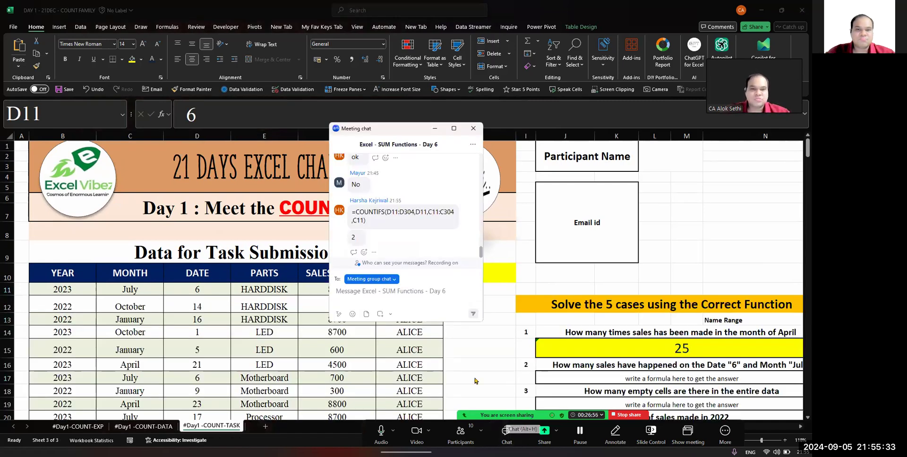
{"action": "key", "text": "alt+h"}
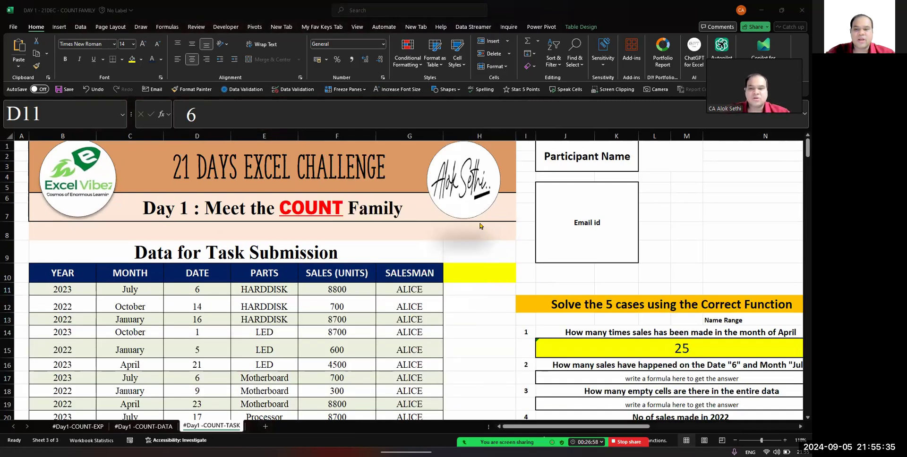
Enlarge the font of the case 2 answer cell J17 to 20 and clear its placeholder text
{"action": "scroll", "coordinate": [480, 223], "scroll_direction": "down", "scroll_amount": 2}
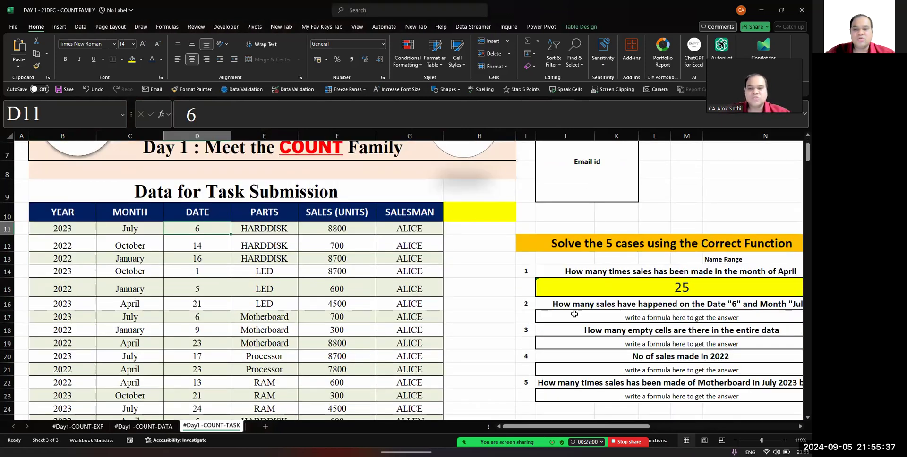
{"action": "left_click", "coordinate": [575, 318]}
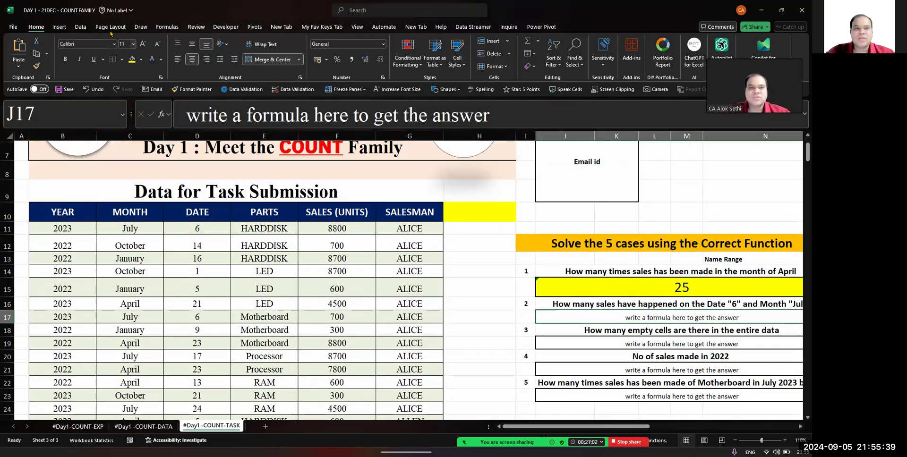
{"action": "left_click", "coordinate": [143, 46]}
{"action": "left_click", "coordinate": [143, 46]}
{"action": "left_click", "coordinate": [142, 46]}
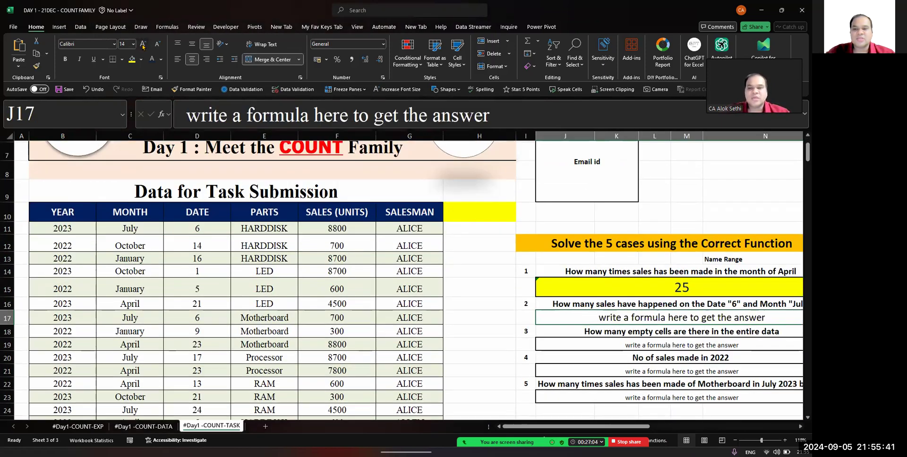
{"action": "left_click", "coordinate": [142, 45]}
{"action": "left_click", "coordinate": [142, 46]}
{"action": "key", "text": "Delete"}
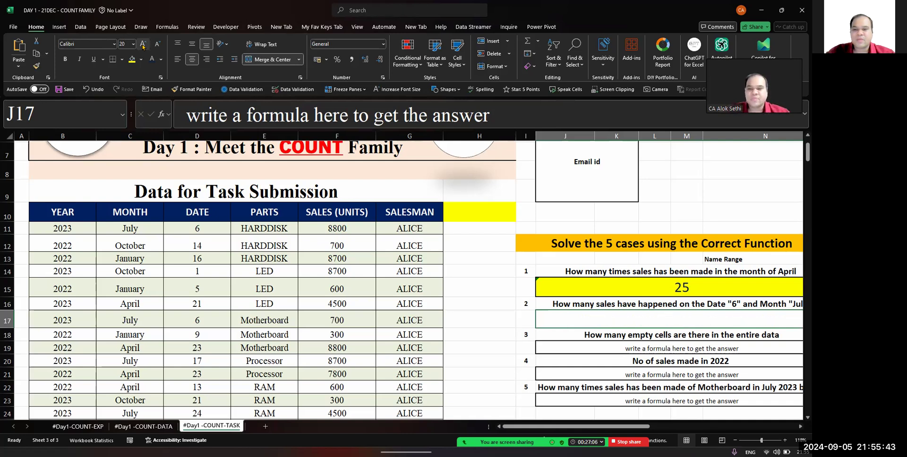
Begin the case 2 formula in J17 with =COUNTIFS( and look at the meeting chat for participants' answers
{"action": "type", "text": "="}
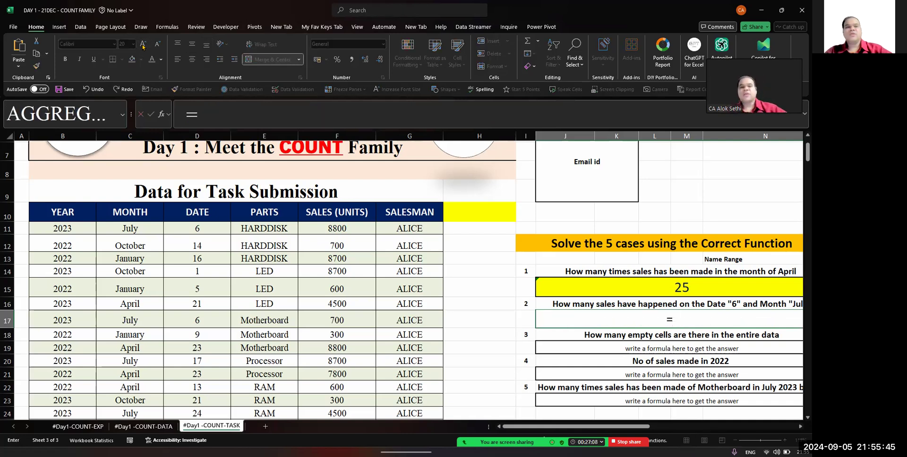
{"action": "left_click", "coordinate": [228, 108]}
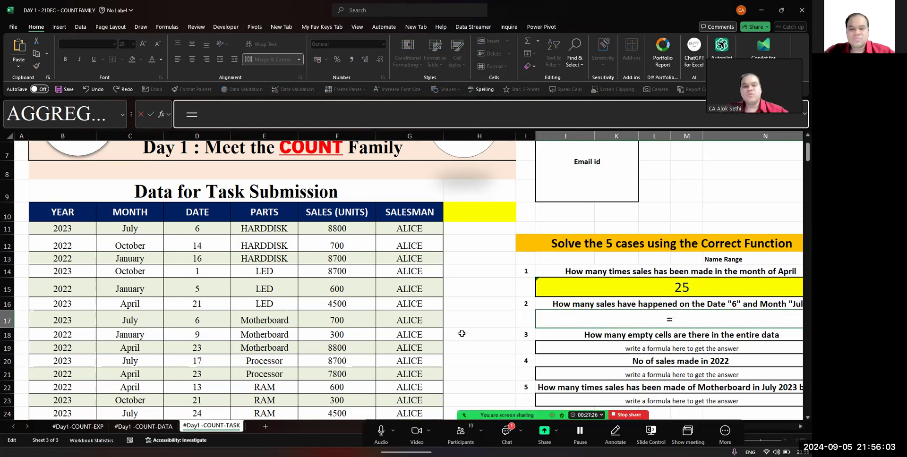
{"action": "key", "text": "alt+h"}
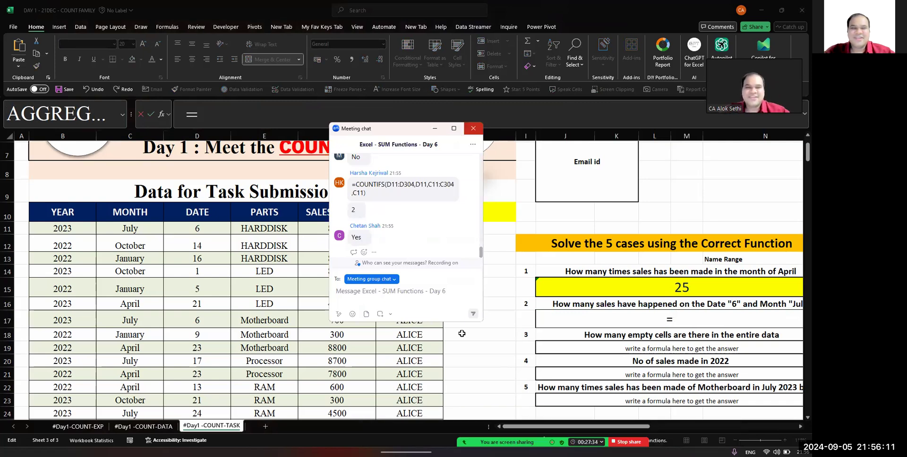
{"action": "left_click", "coordinate": [473, 128]}
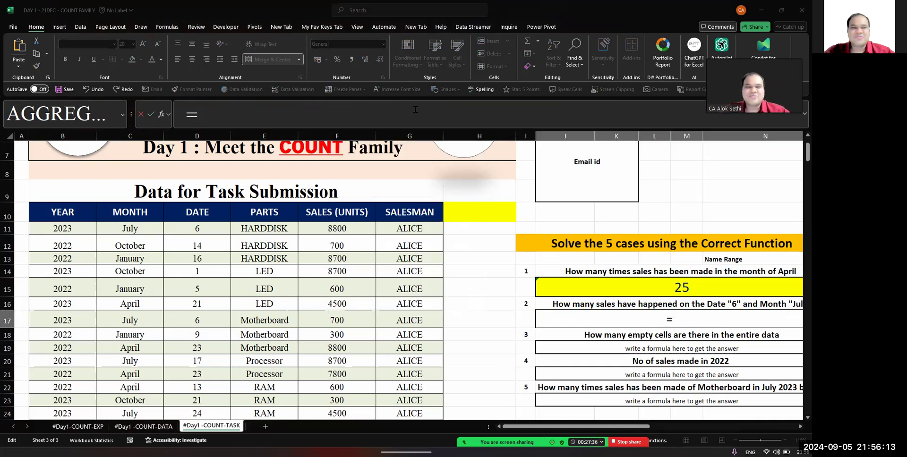
{"action": "left_click", "coordinate": [416, 109]}
{"action": "type", "text": "counti"}
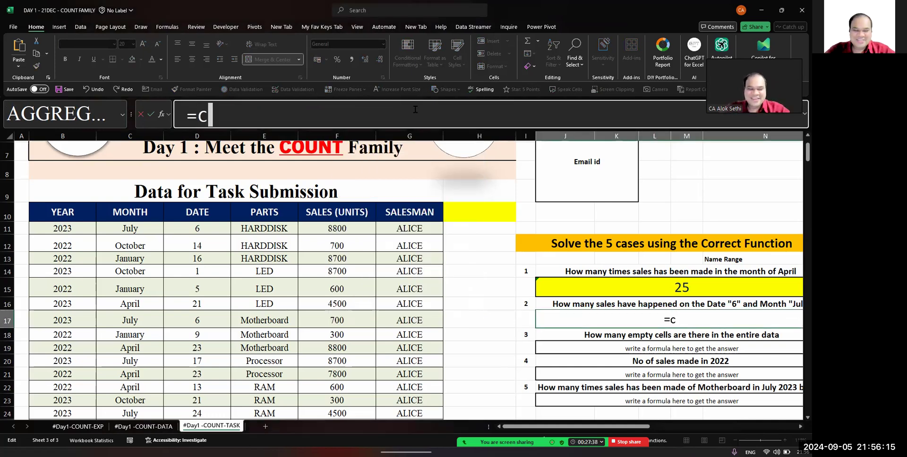
{"action": "type", "text": "f"}
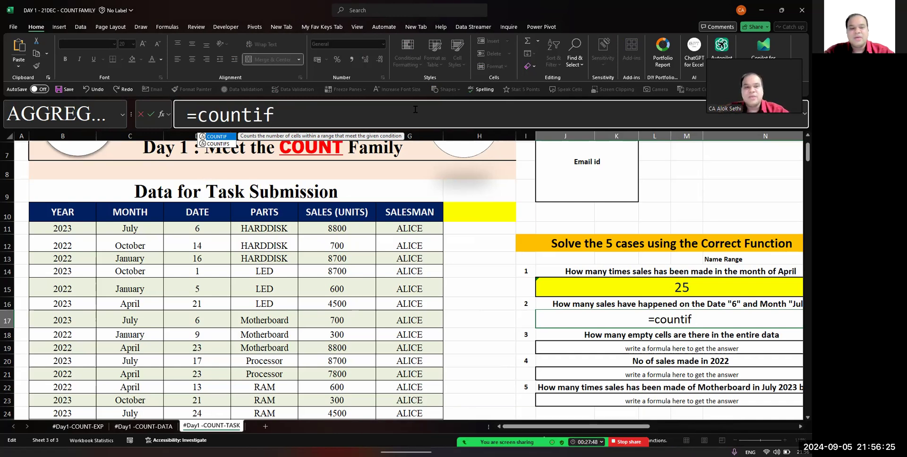
{"action": "type", "text": "s"}
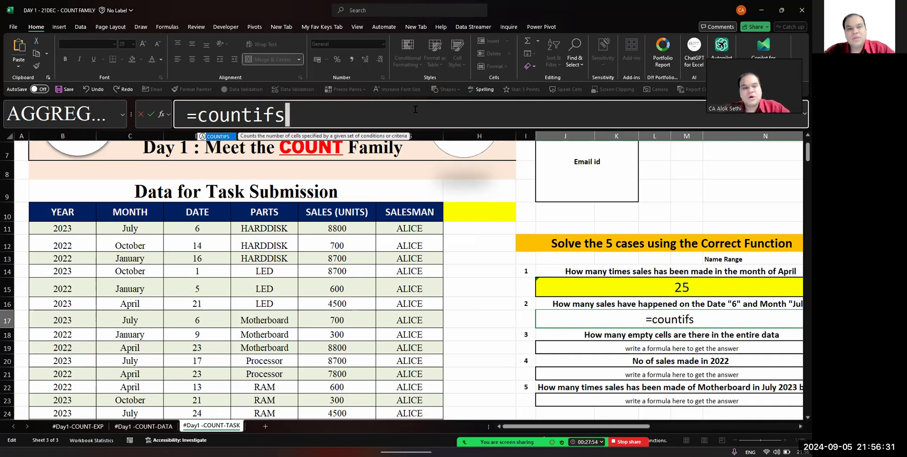
{"action": "key", "text": "Tab"}
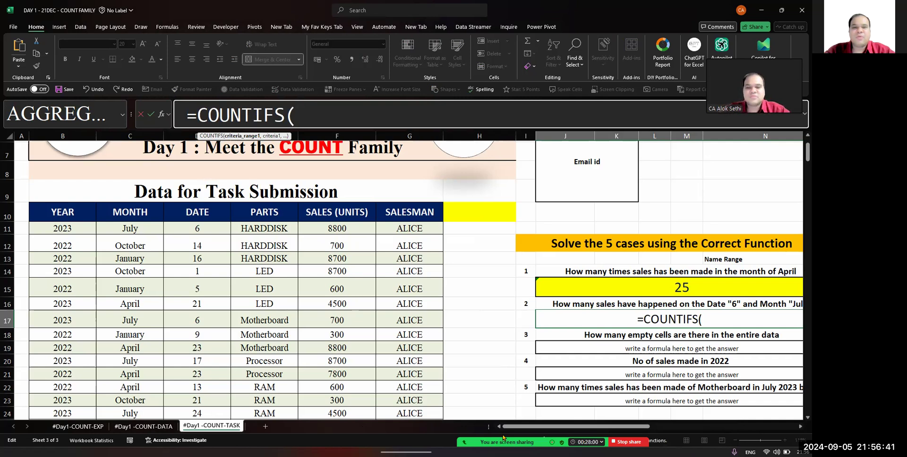
{"action": "left_click", "coordinate": [380, 113]}
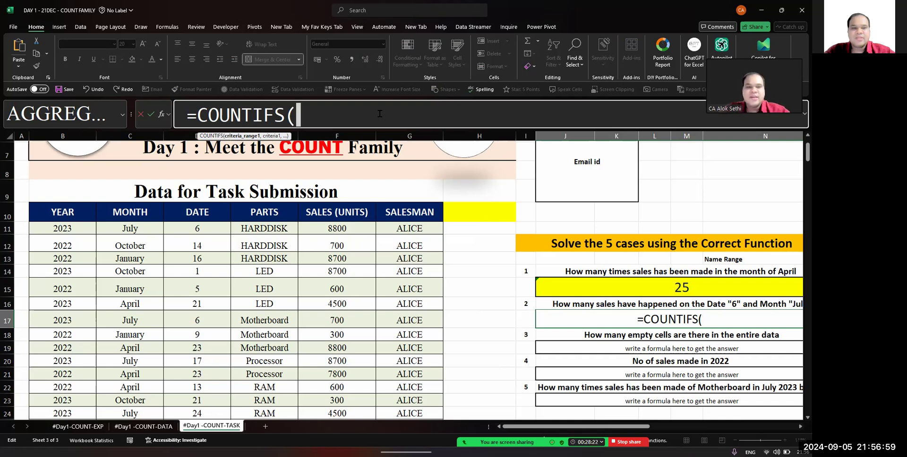
Try the structured reference salest[date] as the first criteria range of the COUNTIFS formula and delete it
{"action": "type", "text": "date"}
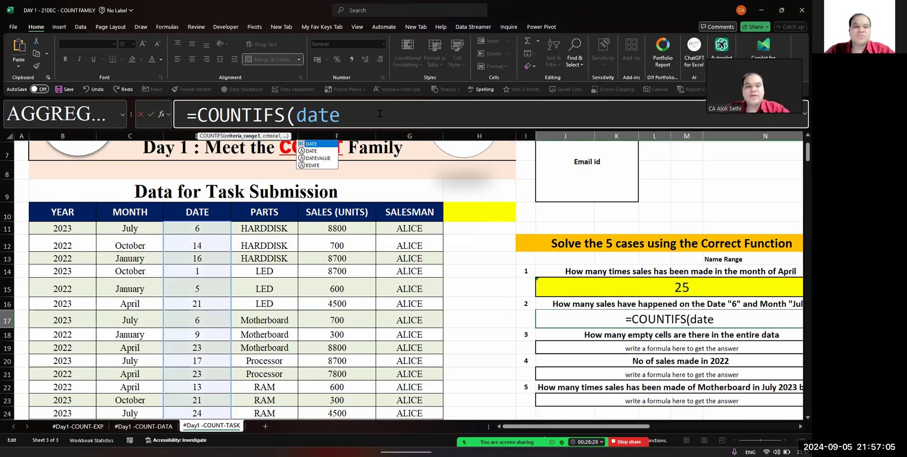
{"action": "key", "text": "BackSpace"}
{"action": "key", "text": "BackSpace"}
{"action": "key", "text": "BackSpace"}
{"action": "key", "text": "BackSpace"}
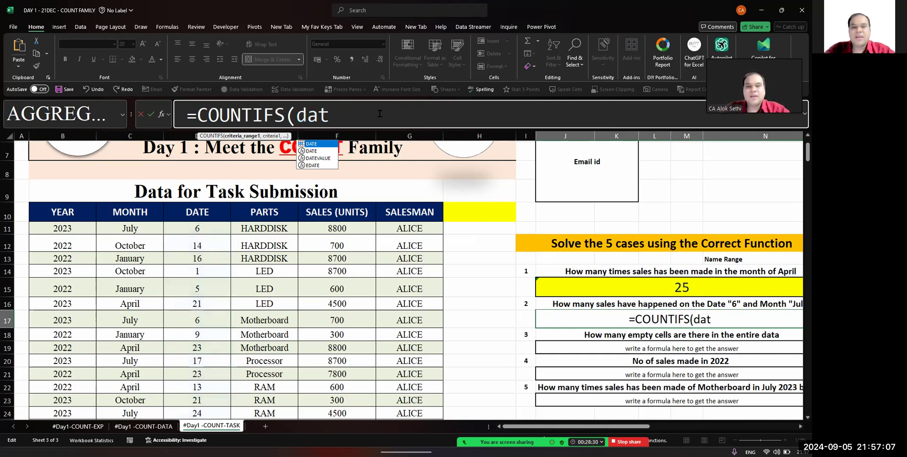
{"action": "type", "text": "salt"}
{"action": "key", "text": "BackSpace"}
{"action": "type", "text": "est"}
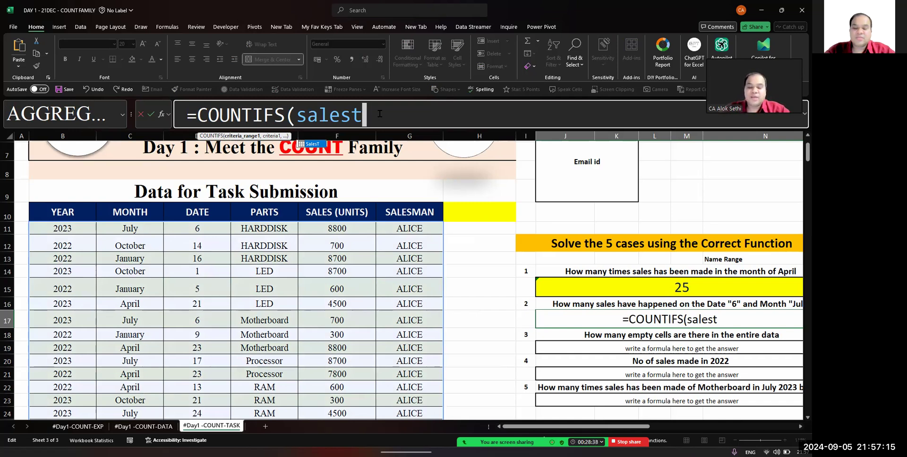
{"action": "type", "text": "["}
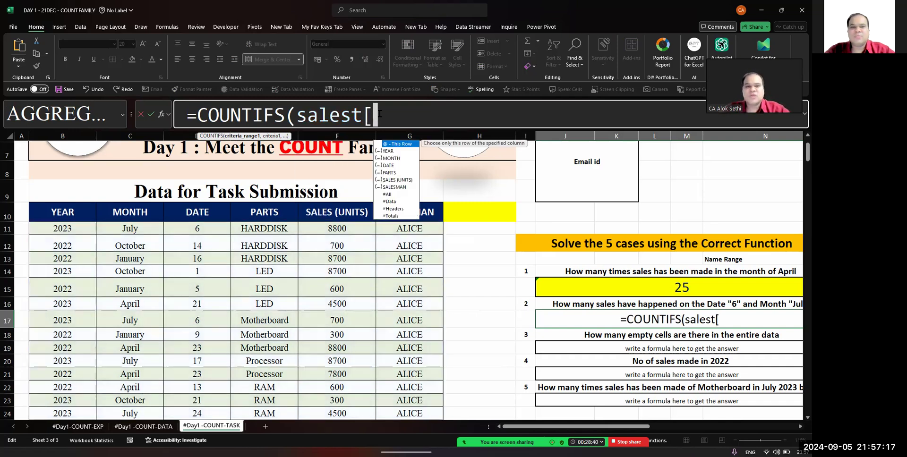
{"action": "type", "text": "date"}
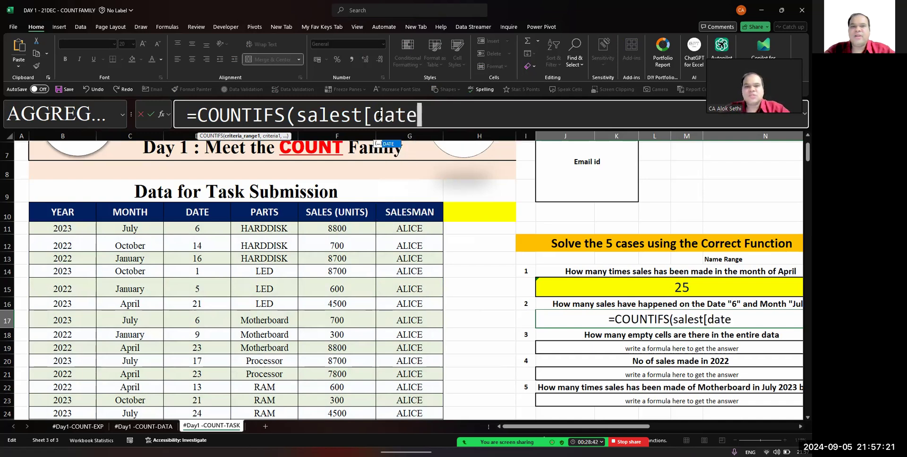
{"action": "type", "text": "],"}
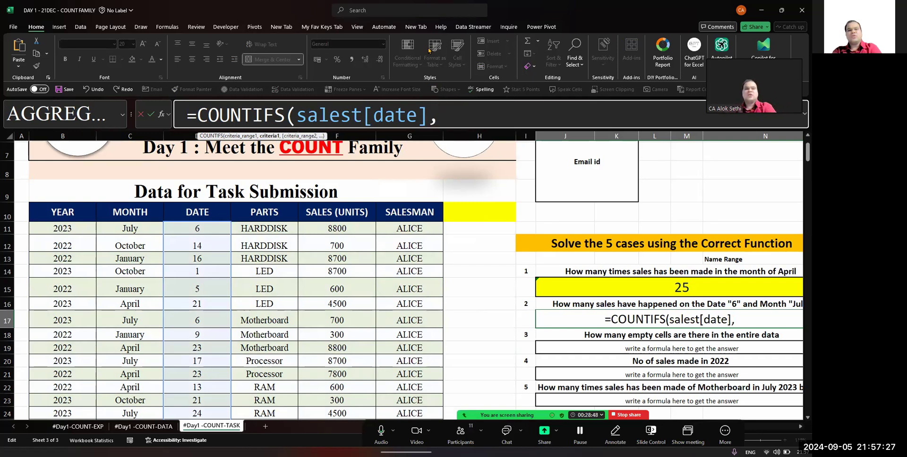
{"action": "key", "text": "BackSpace"}
{"action": "key", "text": "BackSpace"}
{"action": "key", "text": "BackSpace"}
{"action": "key", "text": "BackSpace"}
{"action": "key", "text": "BackSpace"}
{"action": "key", "text": "BackSpace"}
{"action": "key", "text": "BackSpace"}
{"action": "key", "text": "BackSpace"}
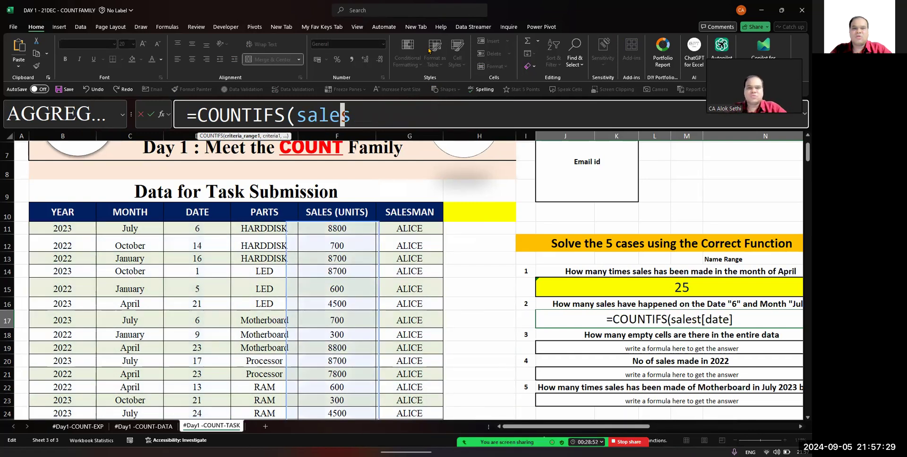
{"action": "key", "text": "BackSpace"}
{"action": "key", "text": "BackSpace"}
{"action": "key", "text": "BackSpace"}
{"action": "key", "text": "BackSpace"}
{"action": "key", "text": "BackSpace"}
Complete the case 2 formula in J17 as =COUNTIFS(date,d11,month,c11) using the named ranges
{"action": "type", "text": "date,"}
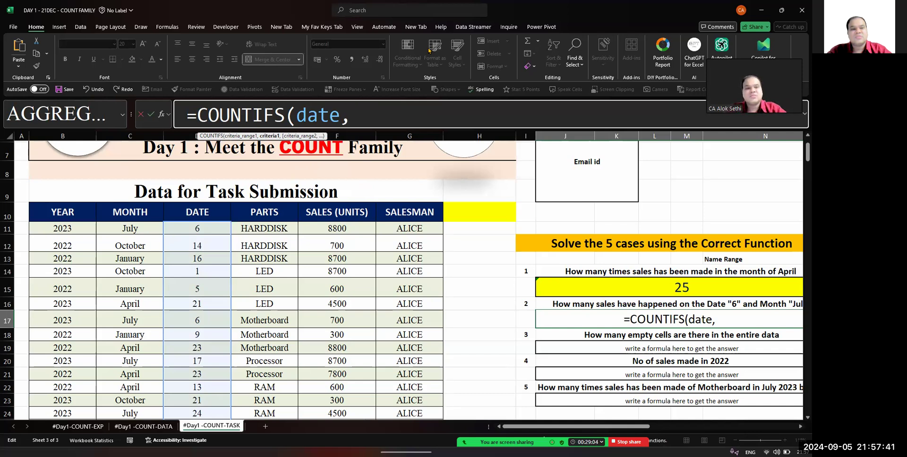
{"action": "type", "text": "d11,"}
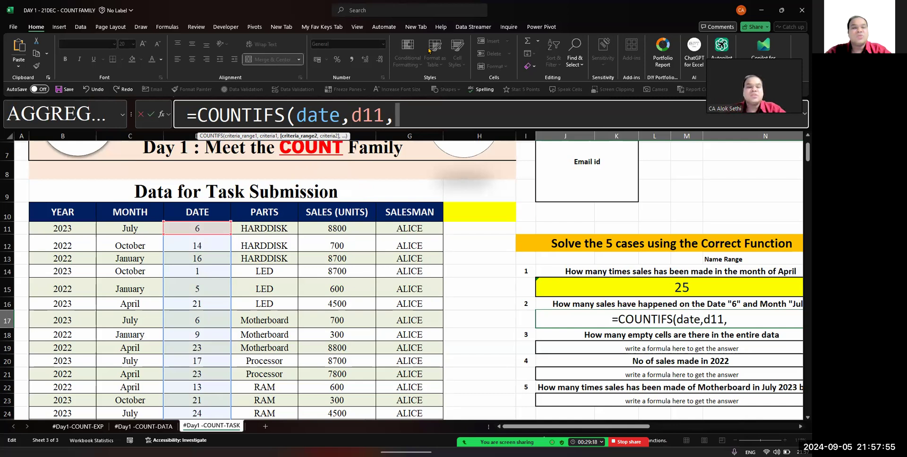
{"action": "type", "text": "m"}
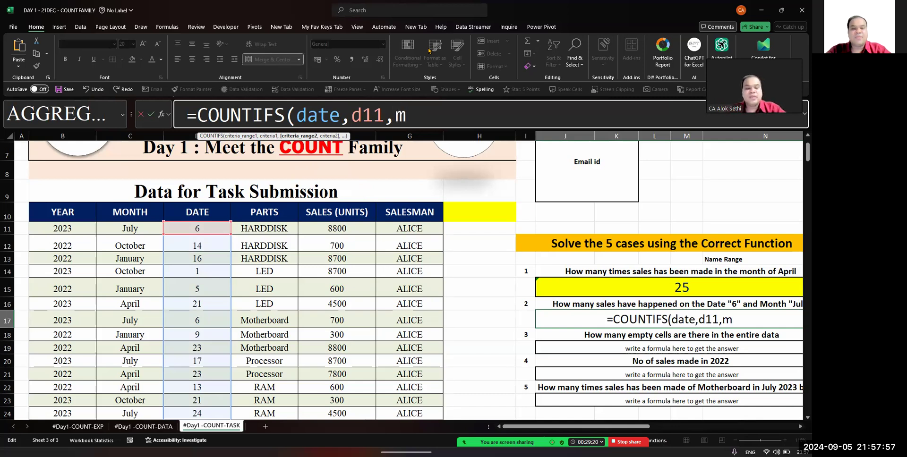
{"action": "type", "text": "onth,"}
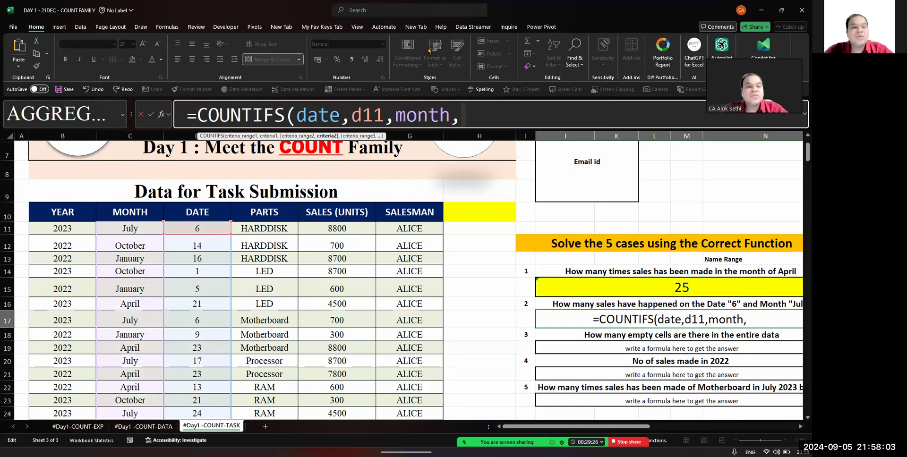
{"action": "type", "text": "c"}
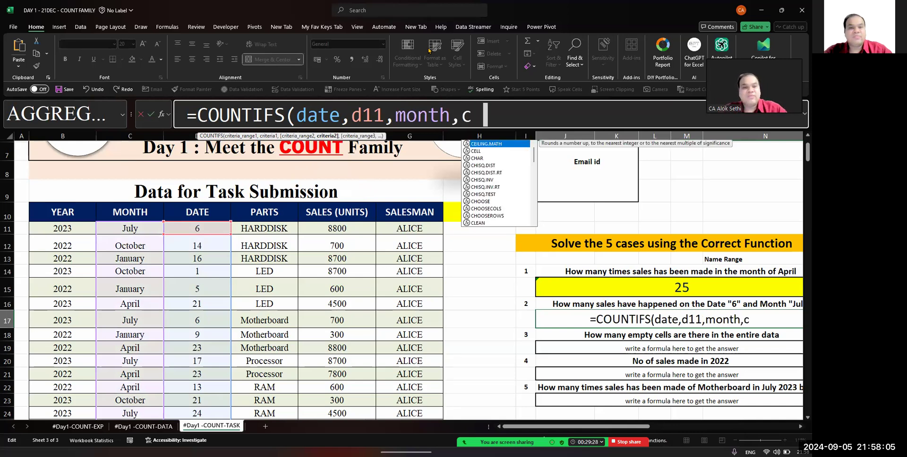
{"action": "type", "text": "11)"}
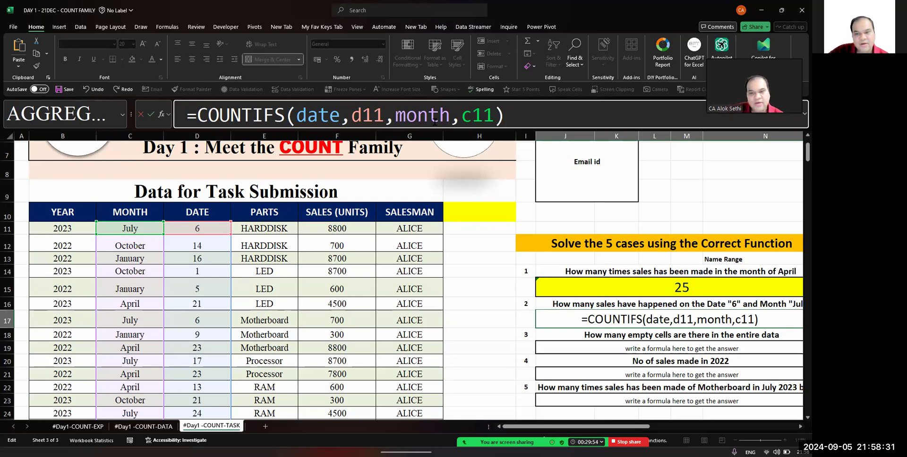
{"action": "key", "text": "Return"}
{"action": "key", "text": "Up"}
{"action": "key", "text": "Down"}
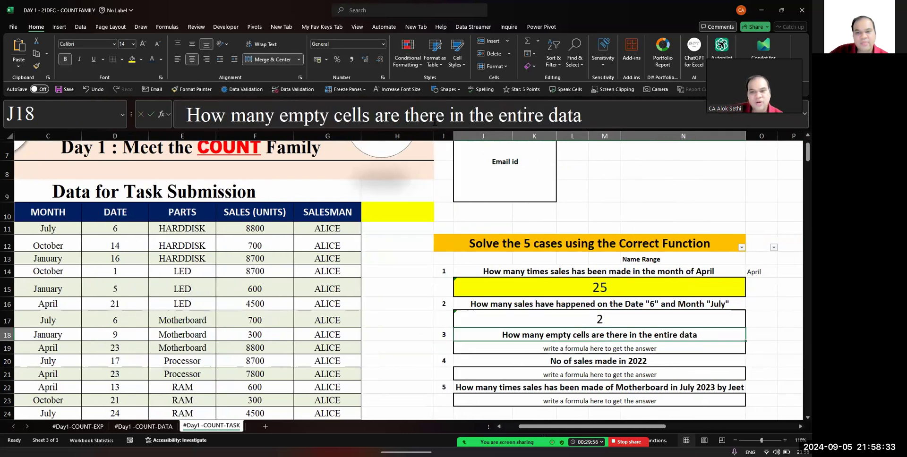
Fill the case 2 answer cell J17 with yellow and increase its font size to 22
{"action": "key", "text": "Up"}
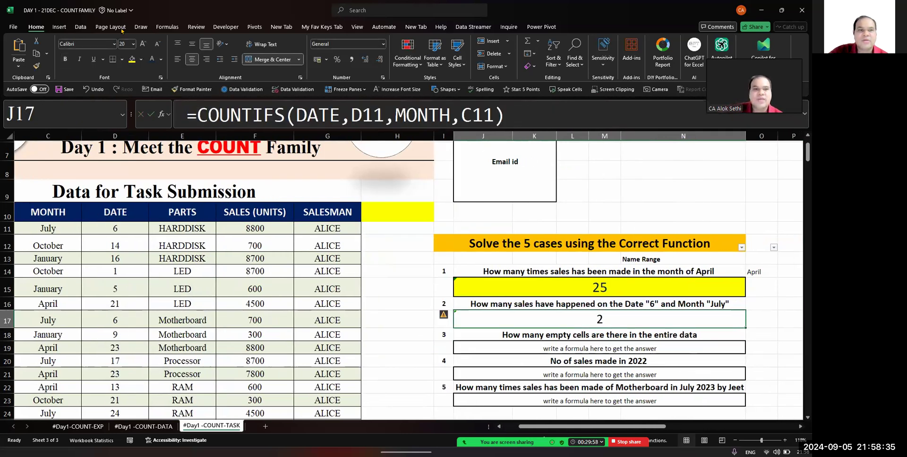
{"action": "left_click", "coordinate": [131, 59]}
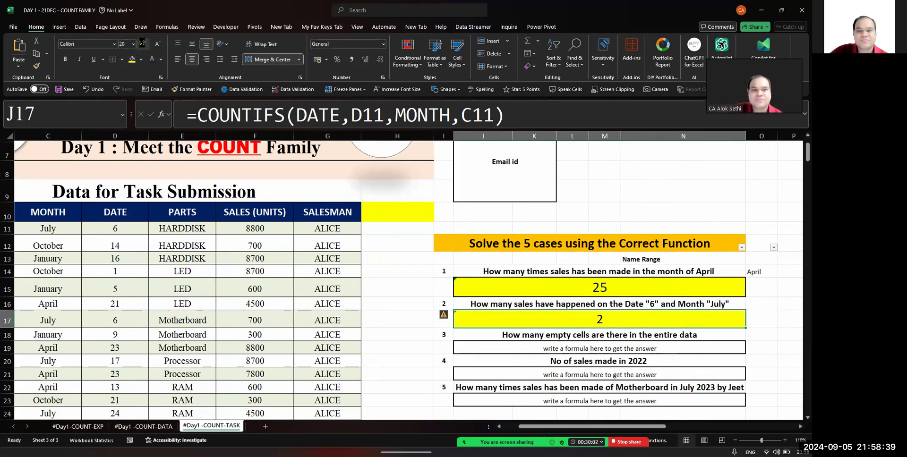
{"action": "left_click", "coordinate": [144, 44]}
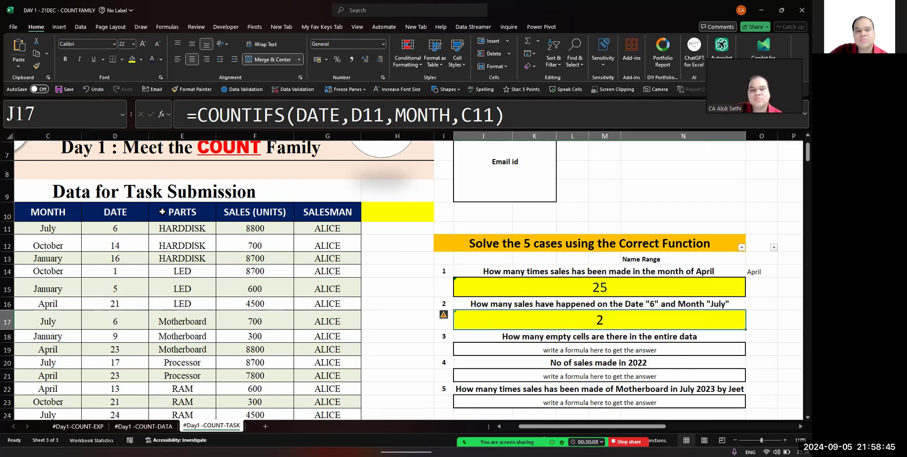
Go to the first data cell of the task table, B11 in the YEAR column
{"action": "left_click", "coordinate": [162, 212]}
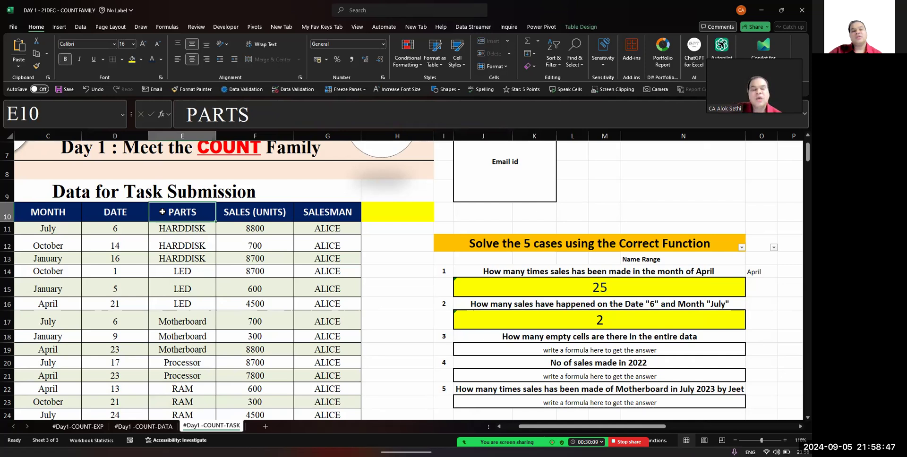
{"action": "key", "text": "Home"}
{"action": "key", "text": "Down"}
{"action": "key", "text": "Right"}
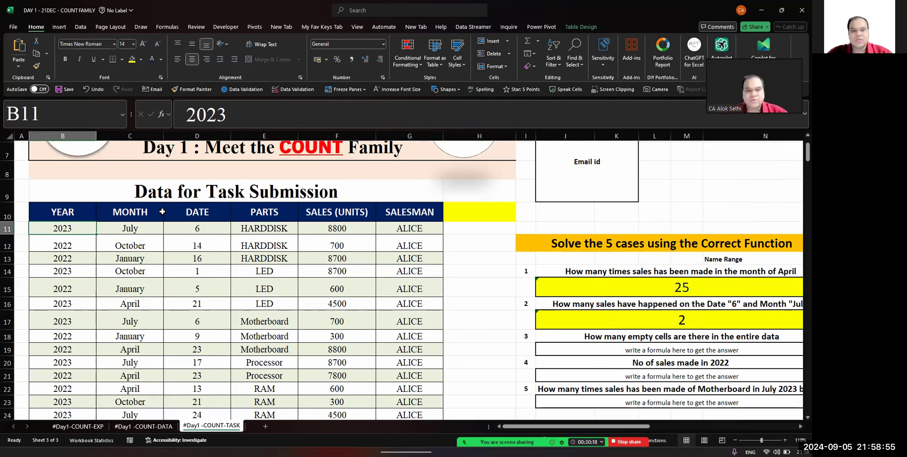
Copy all data rows of the task table from B11 to the end and paste them into a new sheet at C2
{"action": "key", "text": "ctrl+shift+End"}
{"action": "key", "text": "ctrl+c"}
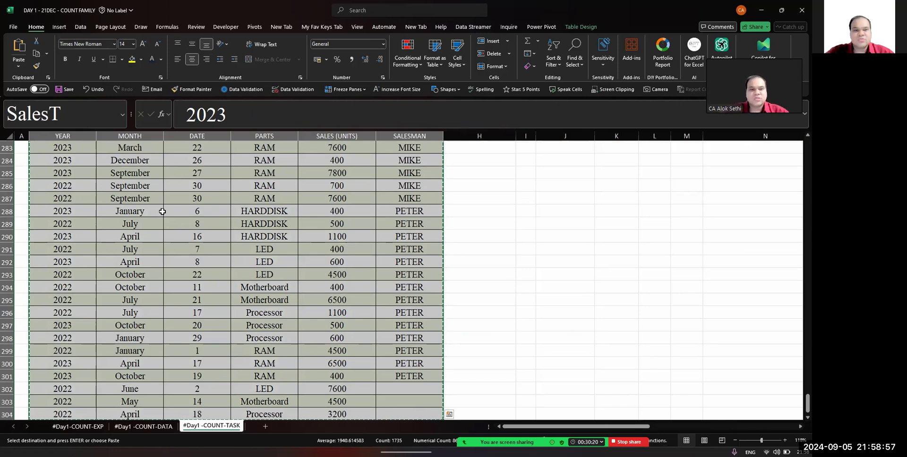
{"action": "left_click", "coordinate": [265, 427]}
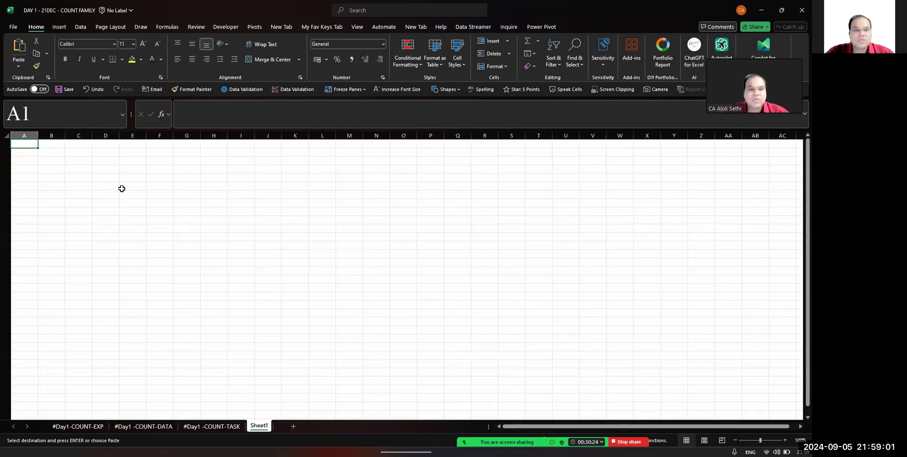
{"action": "left_click", "coordinate": [74, 152]}
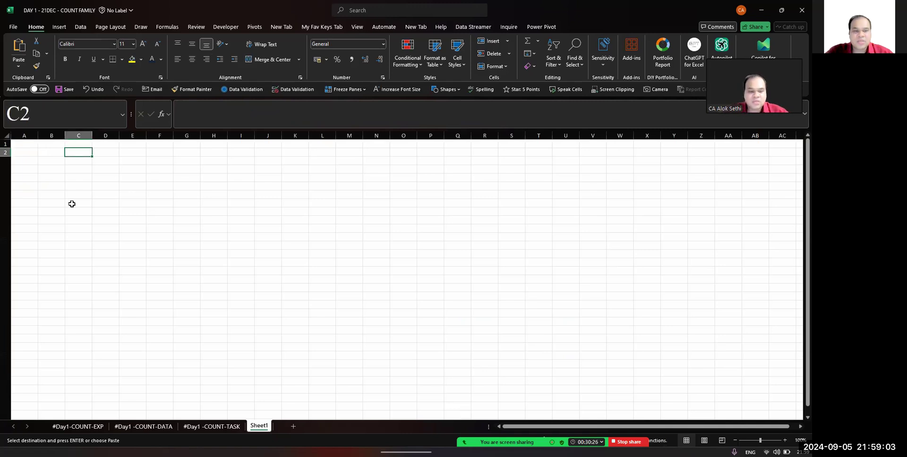
{"action": "key", "text": "ctrl+v"}
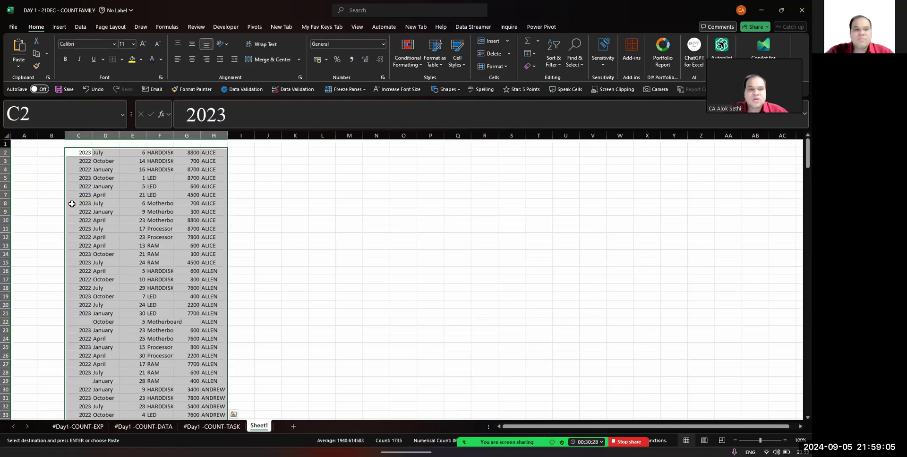
{"action": "left_click", "coordinate": [159, 178]}
{"action": "scroll", "coordinate": [139, 269], "scroll_direction": "up", "scroll_amount": 10, "text": "ctrl"}
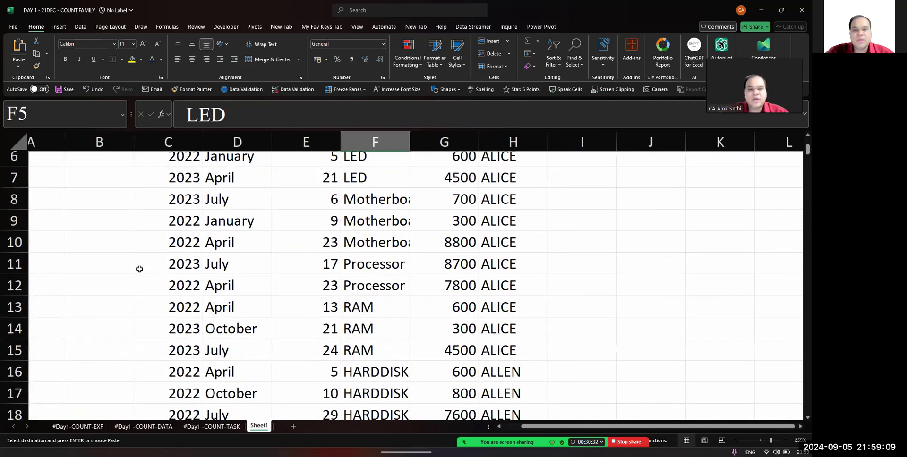
{"action": "scroll", "coordinate": [139, 268], "scroll_direction": "up", "scroll_amount": 2}
{"action": "scroll", "coordinate": [132, 237], "scroll_direction": "right", "scroll_amount": 2}
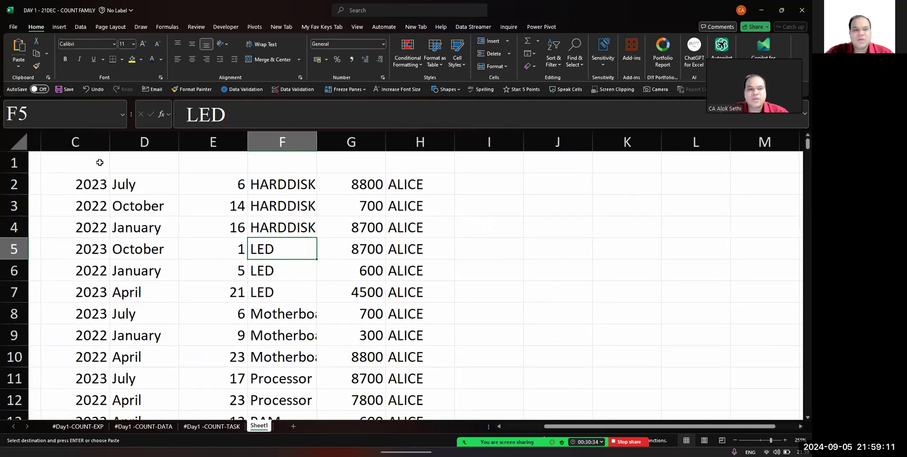
Copy the whole header row 10 of the #Day1 -COUNT-TASK sheet and return to Sheet1
{"action": "left_click", "coordinate": [211, 427]}
{"action": "scroll", "coordinate": [112, 254], "scroll_direction": "down", "scroll_amount": 20}
{"action": "scroll", "coordinate": [112, 253], "scroll_direction": "up", "scroll_amount": 20}
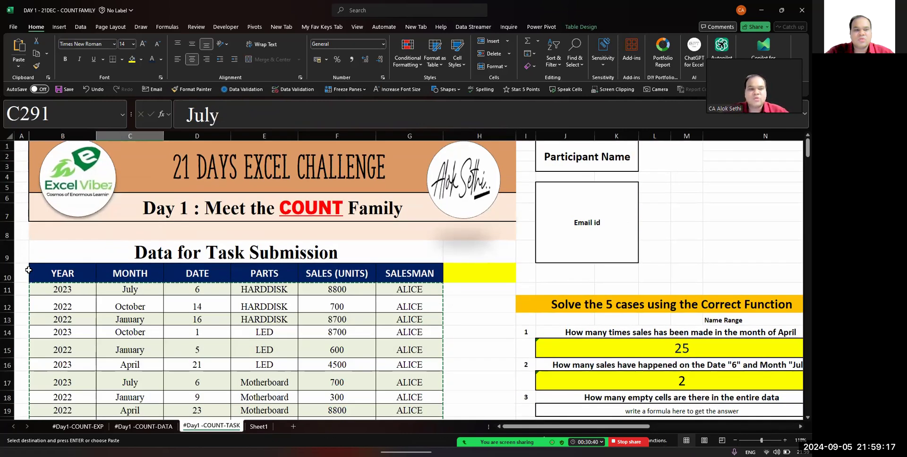
{"action": "left_click", "coordinate": [7, 273]}
{"action": "key", "text": "ctrl+c"}
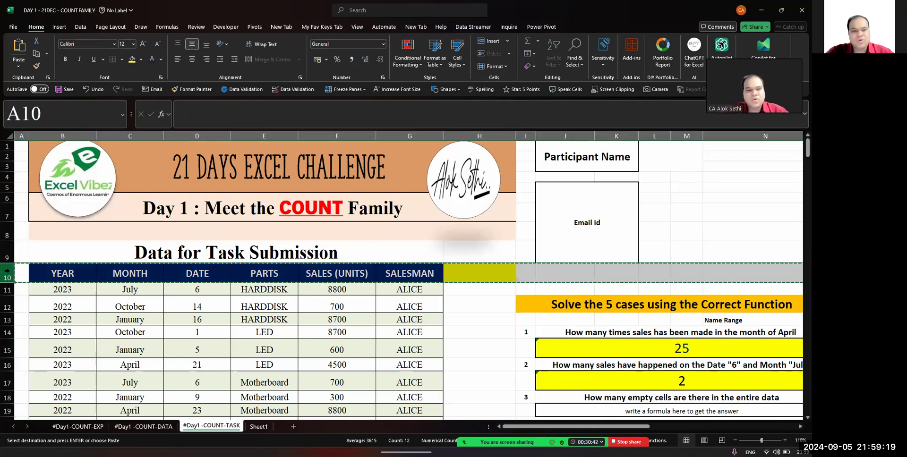
{"action": "left_click", "coordinate": [259, 426]}
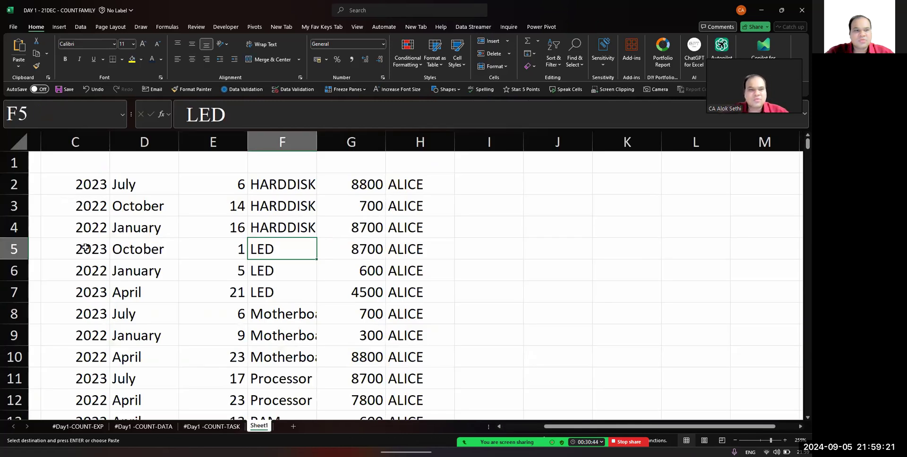
Try to paste the copied header row with only cell B1 of Sheet1 selected
{"action": "left_click", "coordinate": [52, 157]}
{"action": "key", "text": "Left"}
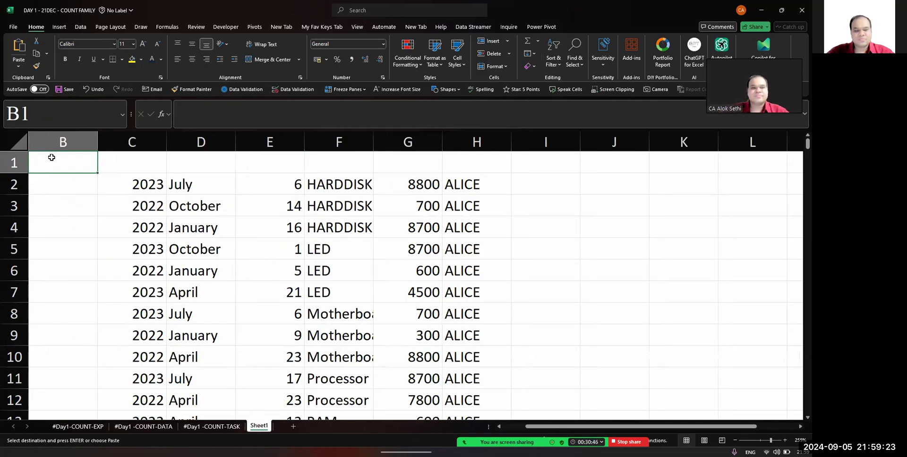
{"action": "key", "text": "ctrl+v"}
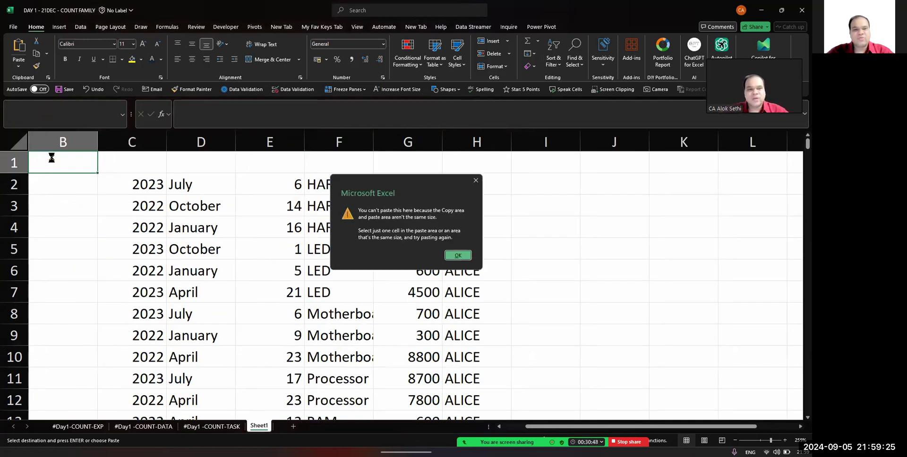
{"action": "key", "text": "Return"}
Paste the copied header row over the whole of row 1 in Sheet1
{"action": "key", "text": "shift+space"}
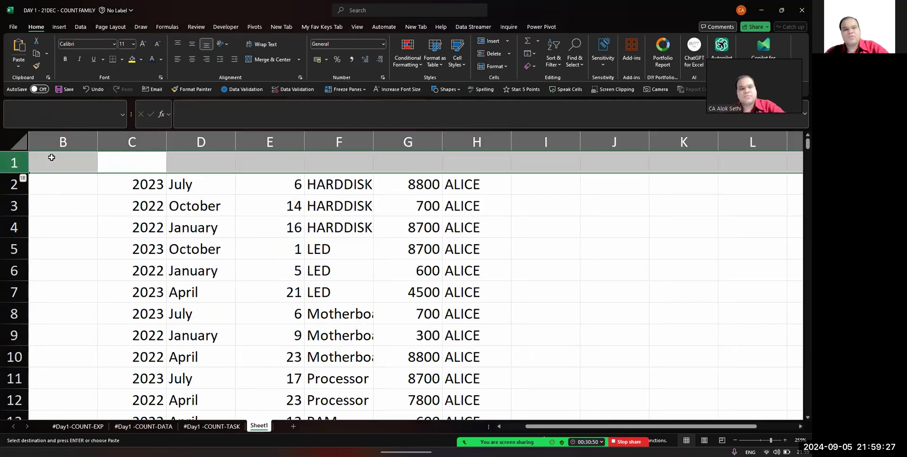
{"action": "key", "text": "ctrl+v"}
{"action": "key", "text": "Escape"}
{"action": "key", "text": "Left"}
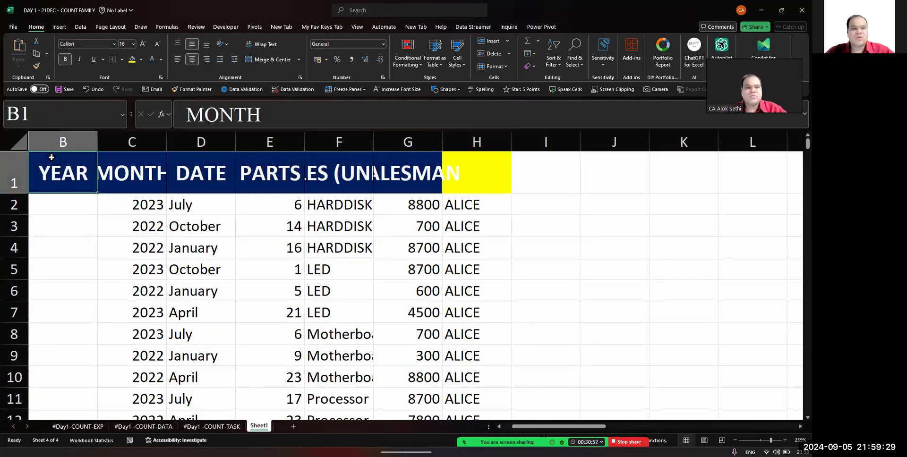
Copy the six headers YEAR to SALESMAN from B1:G1 and paste them at C1 above the matching data columns
{"action": "key", "text": "shift+Right"}
{"action": "key", "text": "shift+Right"}
{"action": "key", "text": "shift+Right"}
{"action": "key", "text": "shift+Right"}
{"action": "key", "text": "shift+Right"}
{"action": "key", "text": "ctrl+c"}
{"action": "key", "text": "Right"}
{"action": "key", "text": "ctrl+v"}
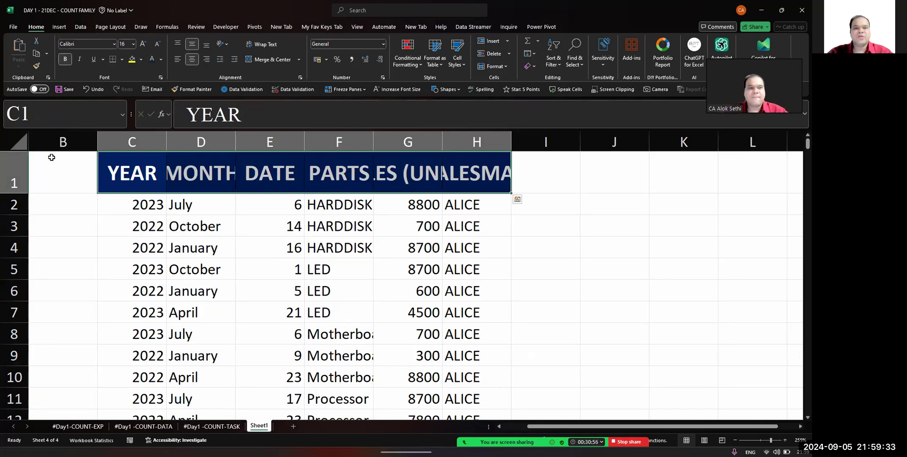
Reduce the font size of the headers in C1:H1 to 8
{"action": "left_click", "coordinate": [158, 45]}
{"action": "left_click", "coordinate": [159, 44]}
{"action": "left_click", "coordinate": [158, 44]}
{"action": "left_click", "coordinate": [159, 44]}
{"action": "left_click", "coordinate": [159, 44]}
{"action": "left_click", "coordinate": [159, 45]}
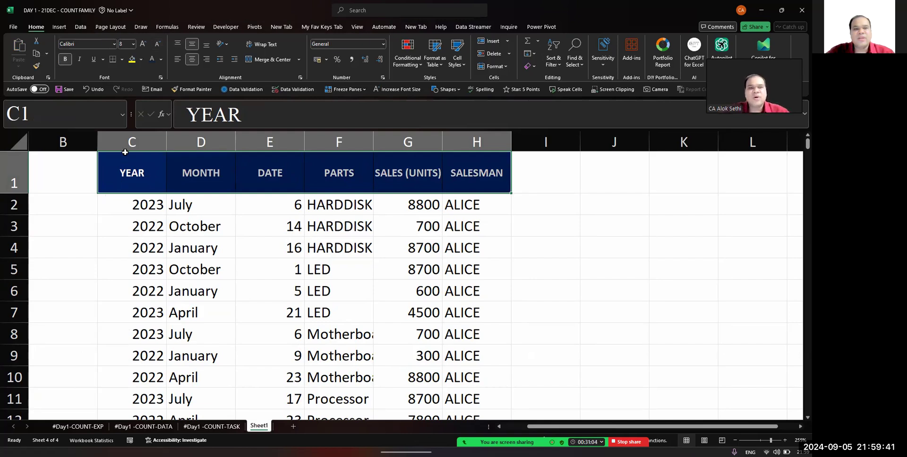
AutoFit the column widths of the complete data range in columns C to H
{"action": "key", "text": "ctrl+shift+Down"}
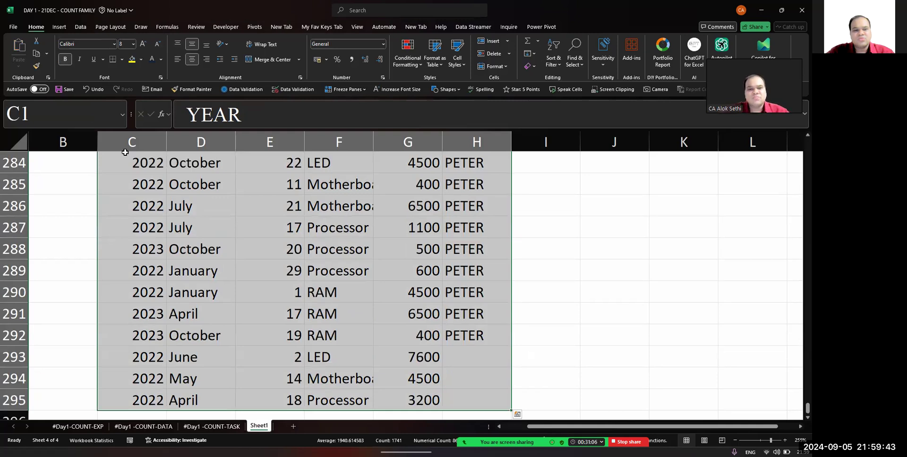
{"action": "key", "text": "alt"}
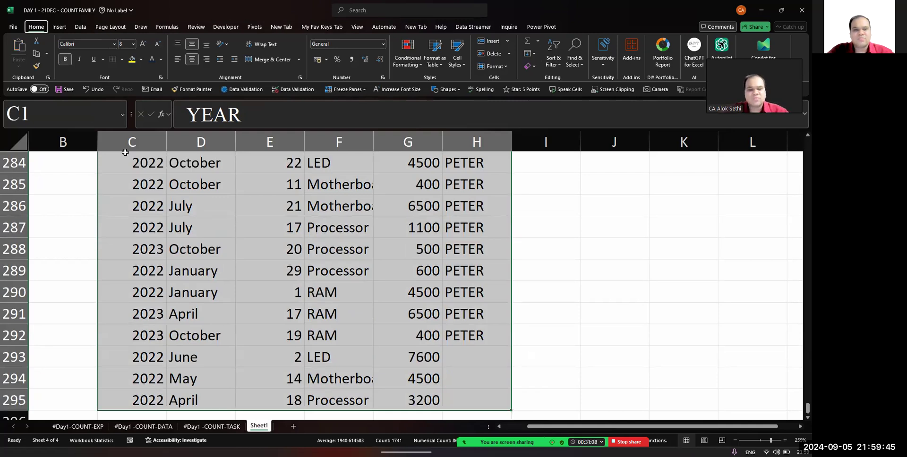
{"action": "key", "text": "h"}
{"action": "key", "text": "o"}
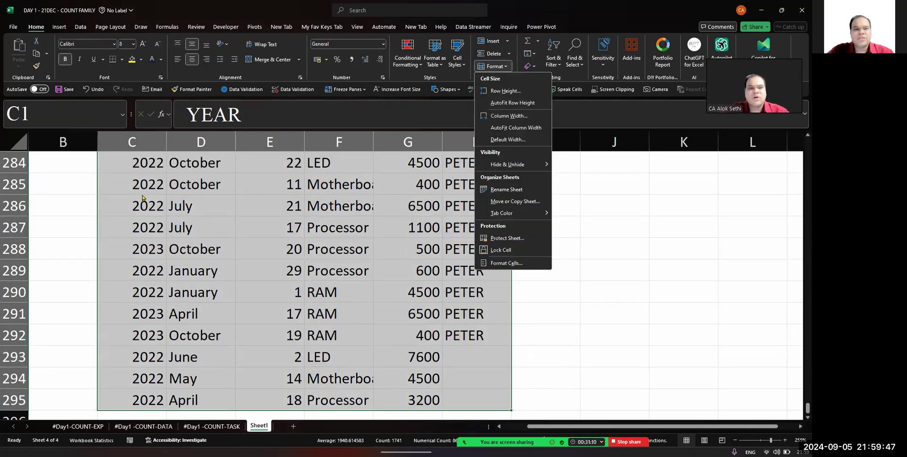
{"action": "key", "text": "i"}
{"action": "left_click", "coordinate": [178, 204]}
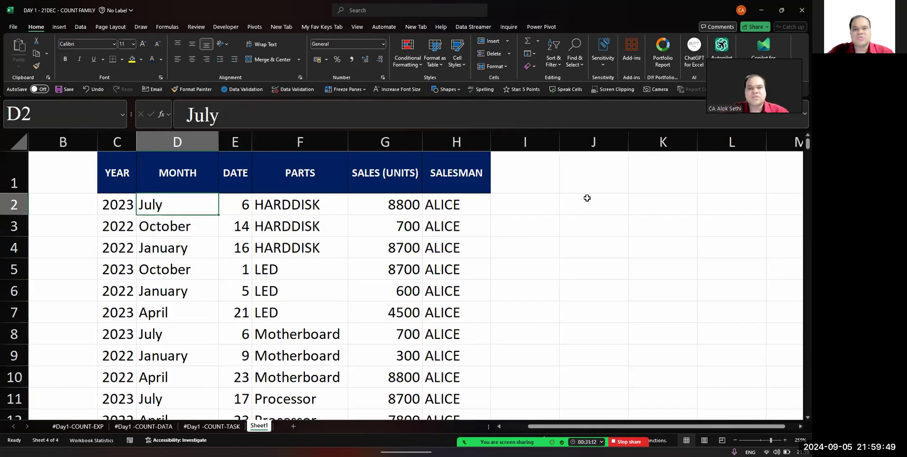
Enter the notes "Alt + H + O + I" in J1 and "Auto fit col width" in J2, and fit column J to them
{"action": "left_click", "coordinate": [598, 185]}
{"action": "type", "text": "Alt "}
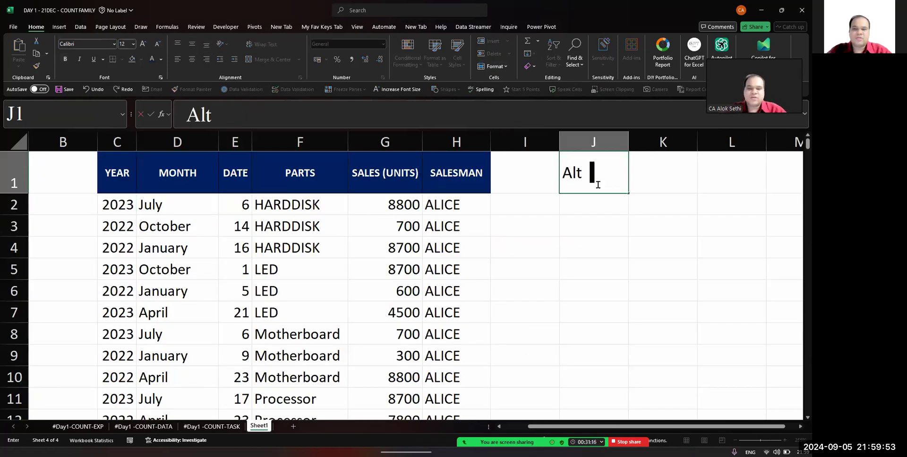
{"action": "type", "text": "+ H"}
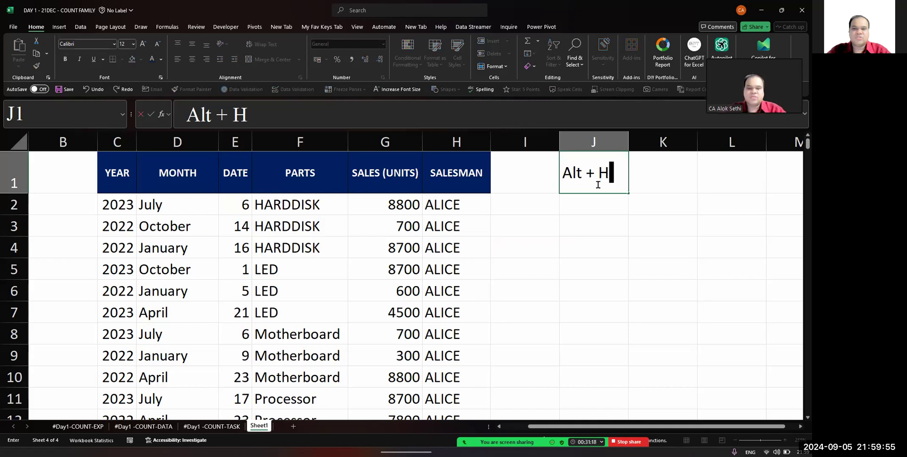
{"action": "type", "text": " + O + I"}
{"action": "key", "text": "Return"}
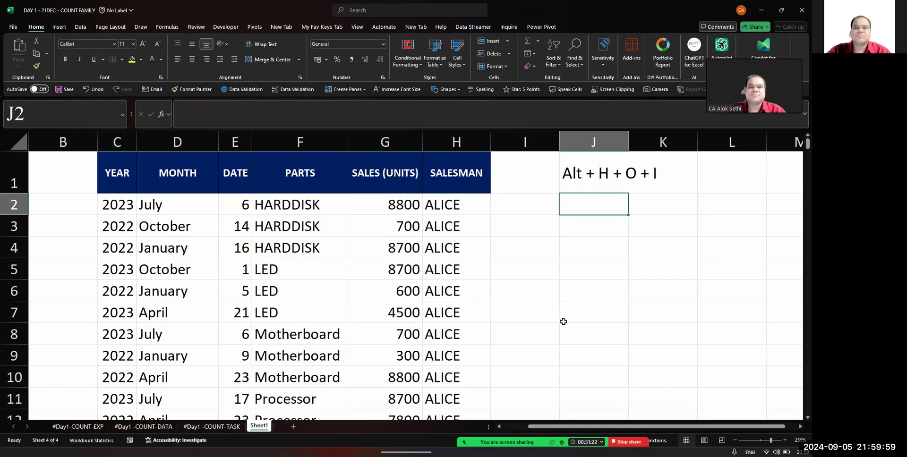
{"action": "type", "text": "Auto fit col width"}
{"action": "key", "text": "Return"}
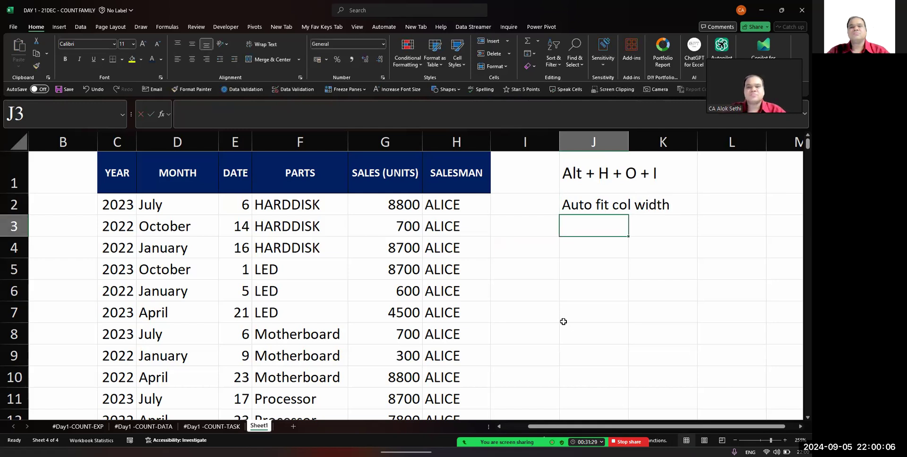
{"action": "double_click", "coordinate": [625, 142]}
Narrow columns C to H together to one equal width so that their contents are cut off
{"action": "left_click_drag", "start_coordinate": [128, 142], "coordinate": [456, 142]}
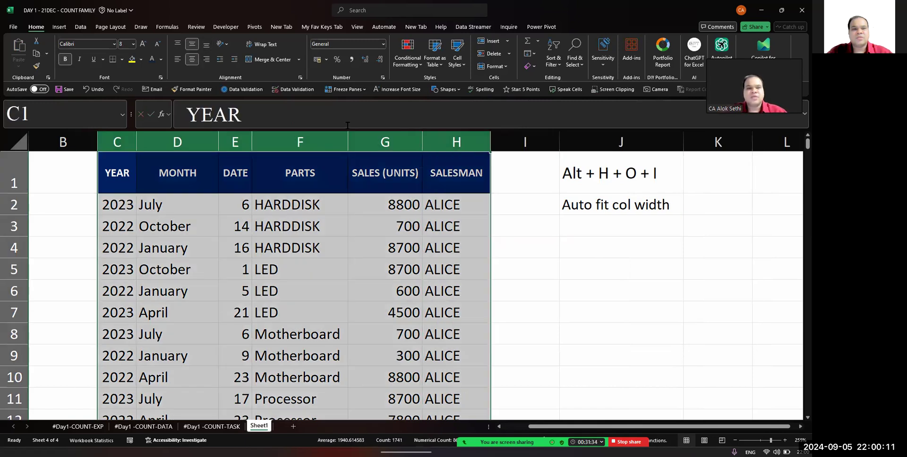
{"action": "left_click_drag", "start_coordinate": [346, 135], "coordinate": [304, 136]}
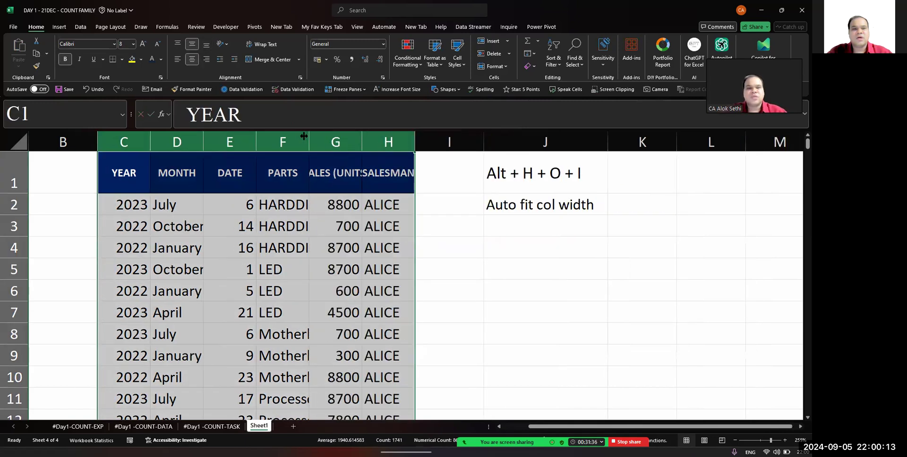
{"action": "left_click_drag", "start_coordinate": [203, 139], "coordinate": [190, 140]}
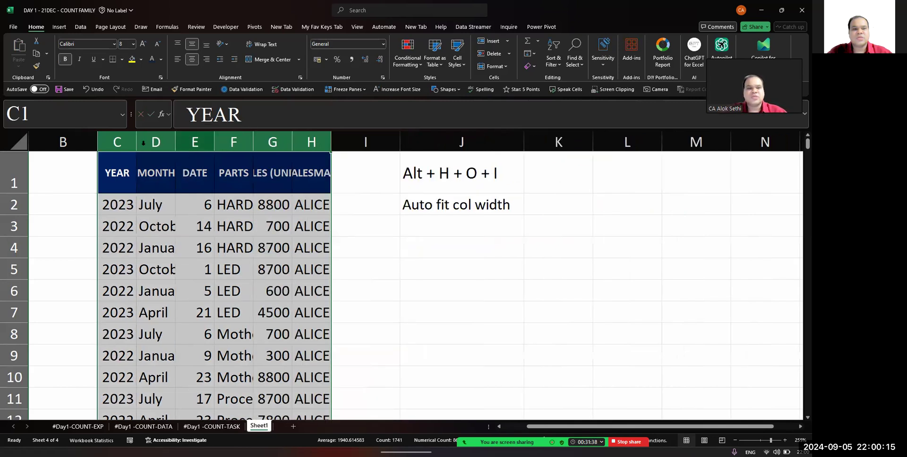
AutoFit the widths of the narrowed columns C to H and return to the YEAR header cell
{"action": "left_click_drag", "start_coordinate": [118, 143], "coordinate": [314, 149]}
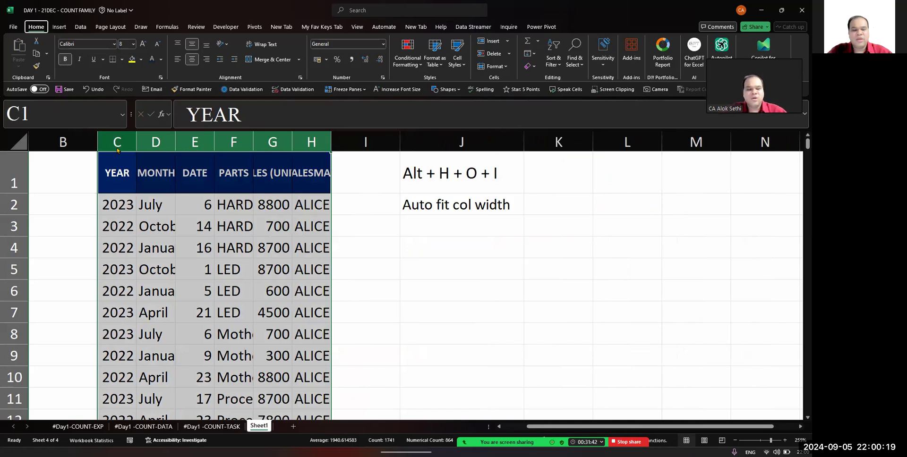
{"action": "key", "text": "alt+h"}
{"action": "key", "text": "o"}
{"action": "key", "text": "i"}
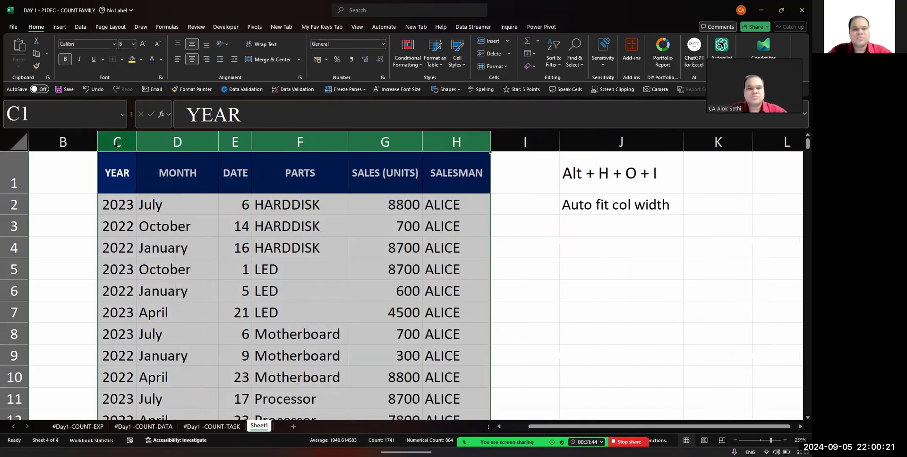
{"action": "left_click", "coordinate": [119, 182]}
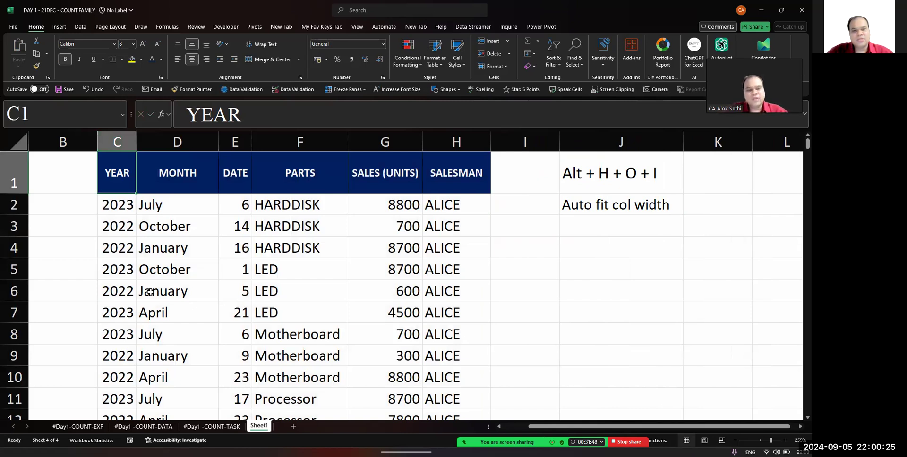
Delete the workbook's defined names, DATE, MONTH, PARTS, both SALES, SALES__UNITS, SALESMAN and YEAR, in the Name Manager
{"action": "key", "text": "Down"}
{"action": "key", "text": "Right"}
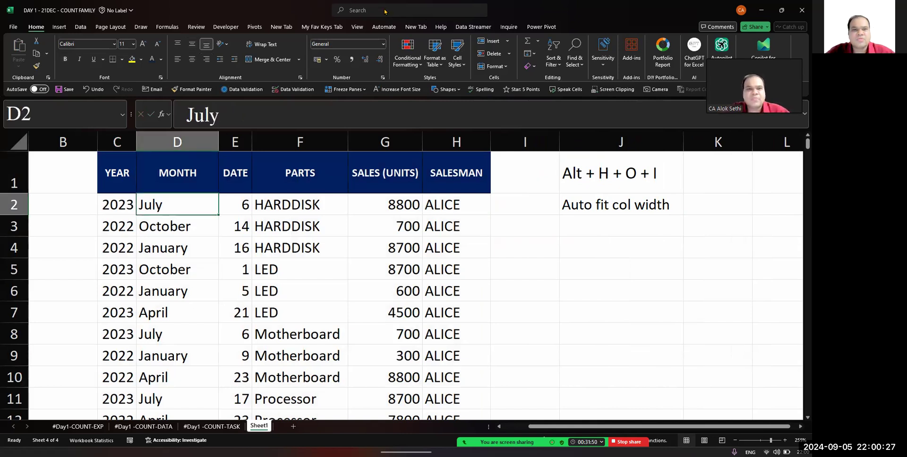
{"action": "left_click", "coordinate": [172, 27]}
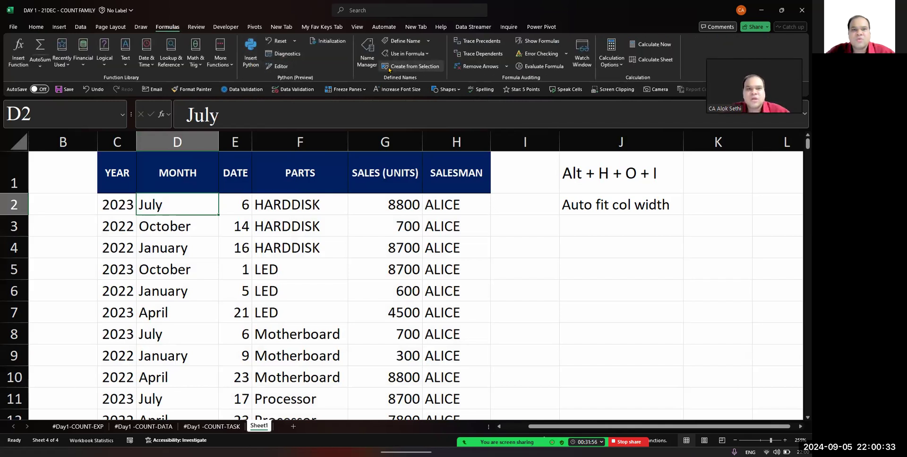
{"action": "key", "text": "ctrl+F3"}
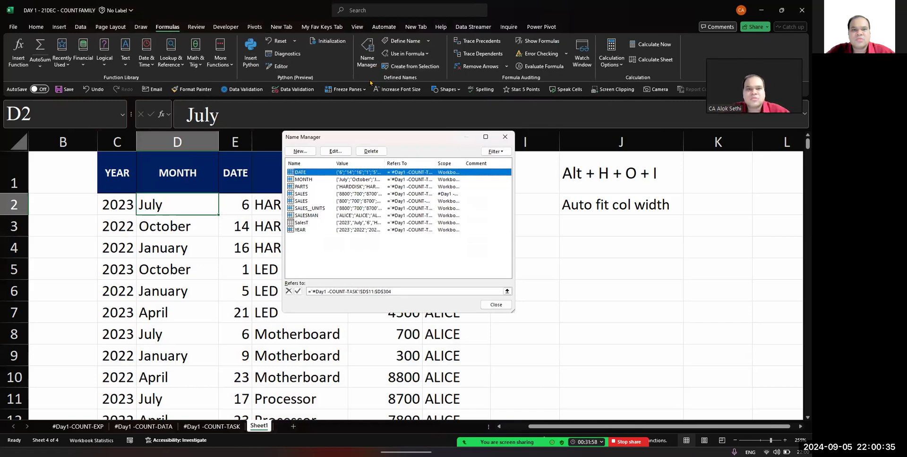
{"action": "key", "text": "shift+Down"}
{"action": "key", "text": "shift+Down"}
{"action": "key", "text": "shift+Down"}
{"action": "key", "text": "shift+Down"}
{"action": "key", "text": "shift+Down"}
{"action": "key", "text": "shift+Down"}
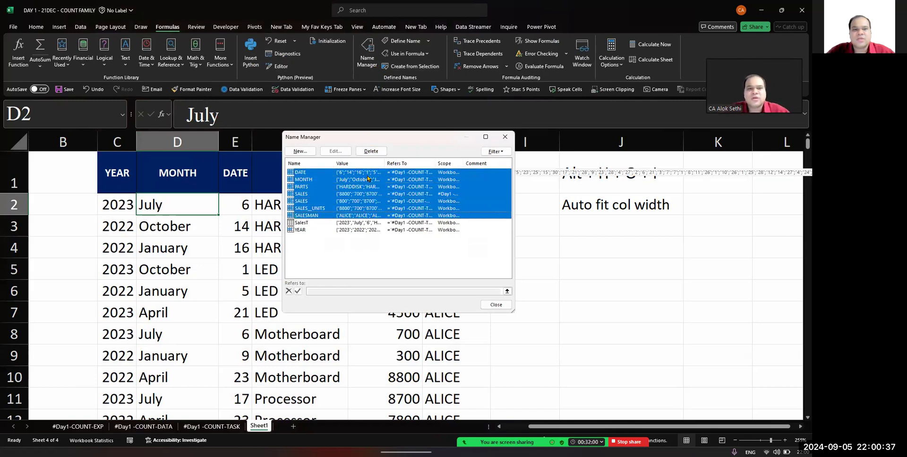
{"action": "key", "text": "shift+Down"}
{"action": "key", "text": "shift+Down"}
{"action": "left_click", "coordinate": [374, 153]}
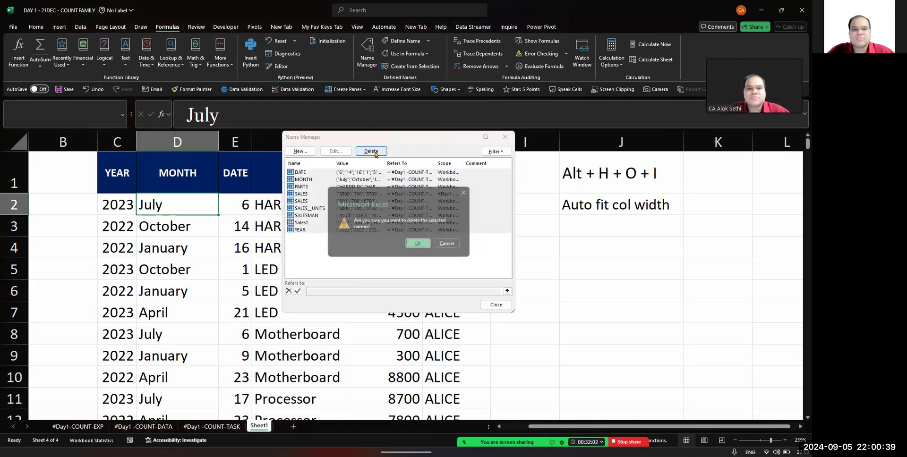
{"action": "left_click", "coordinate": [425, 248]}
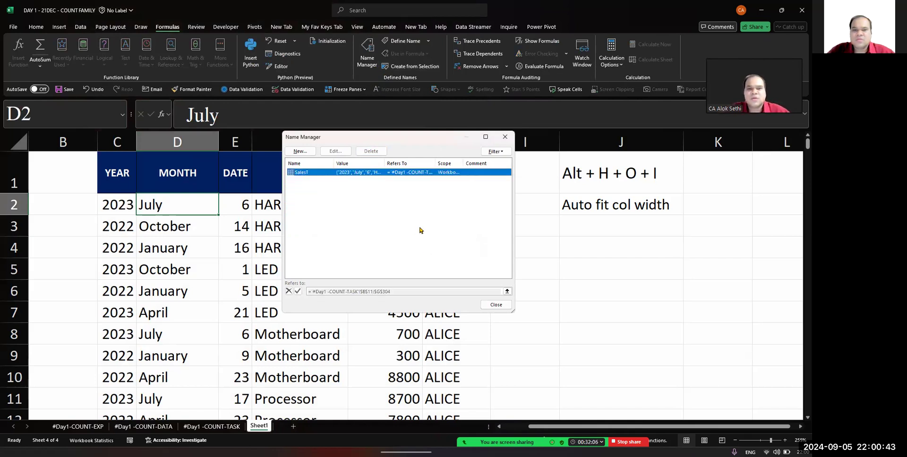
Check the remaining SalesT entry in the Name Manager, close it, and read the latest messages in the meeting chat
{"action": "left_click", "coordinate": [362, 199]}
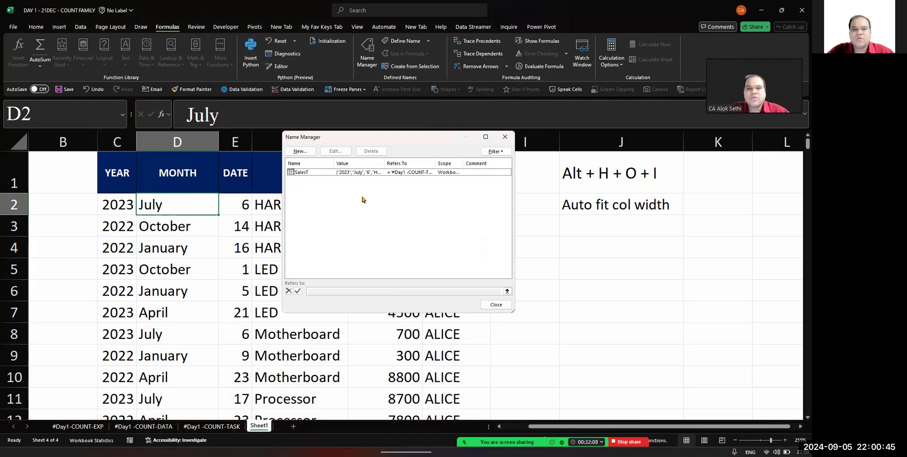
{"action": "left_click", "coordinate": [317, 171]}
{"action": "left_click", "coordinate": [493, 306]}
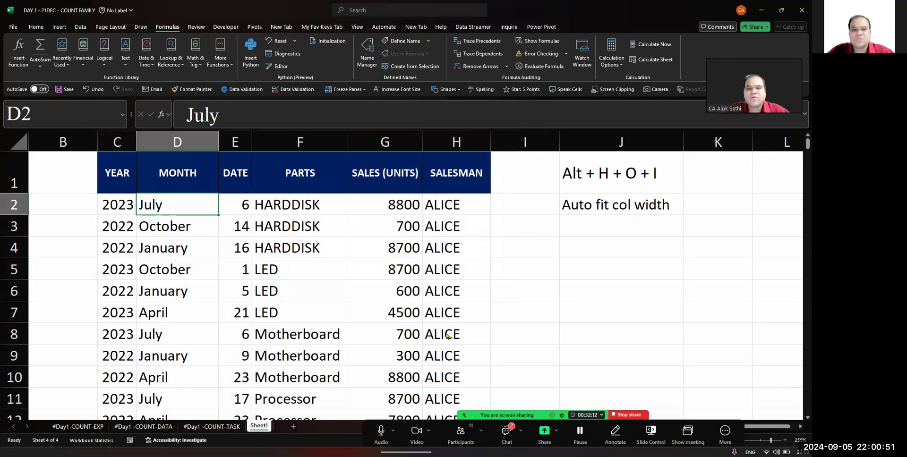
{"action": "left_click", "coordinate": [507, 435]}
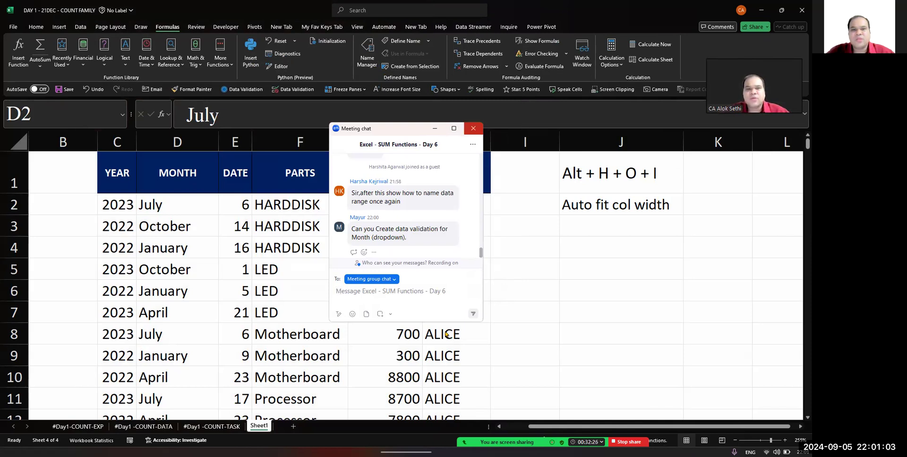
{"action": "left_click", "coordinate": [473, 128]}
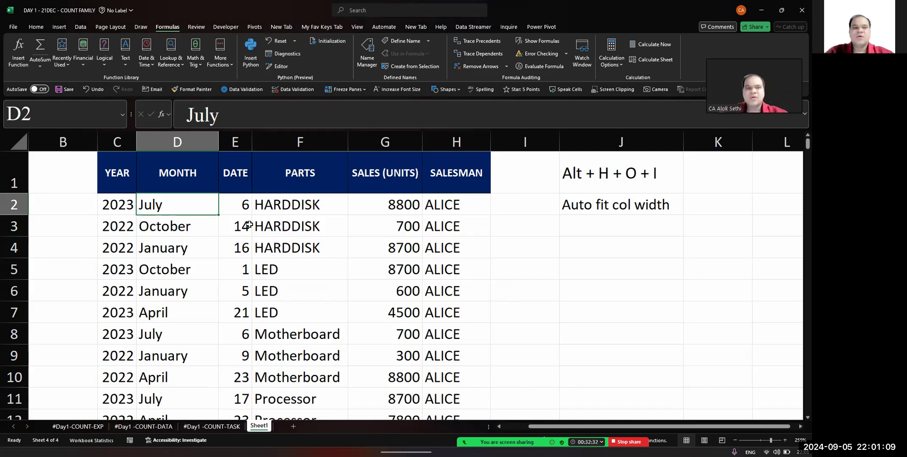
Select the whole data range C1:H295 including its header row, leaving its text without italics
{"action": "left_click", "coordinate": [111, 186]}
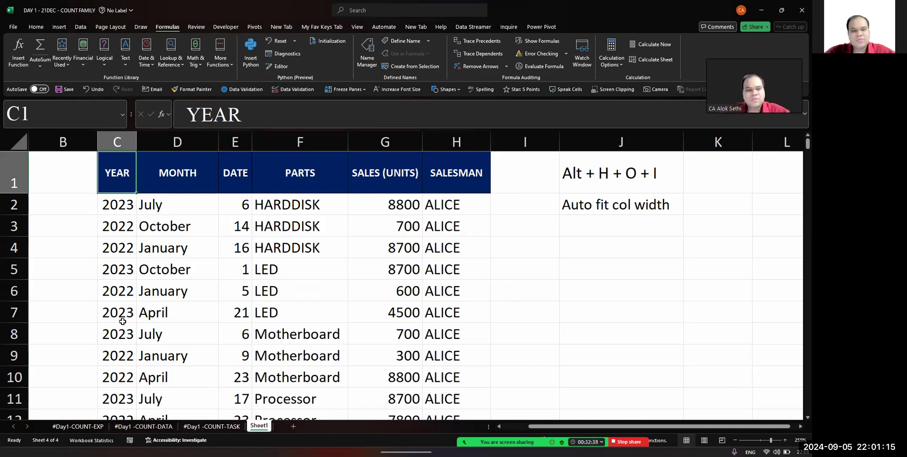
{"action": "key", "text": "ctrl+shift+End"}
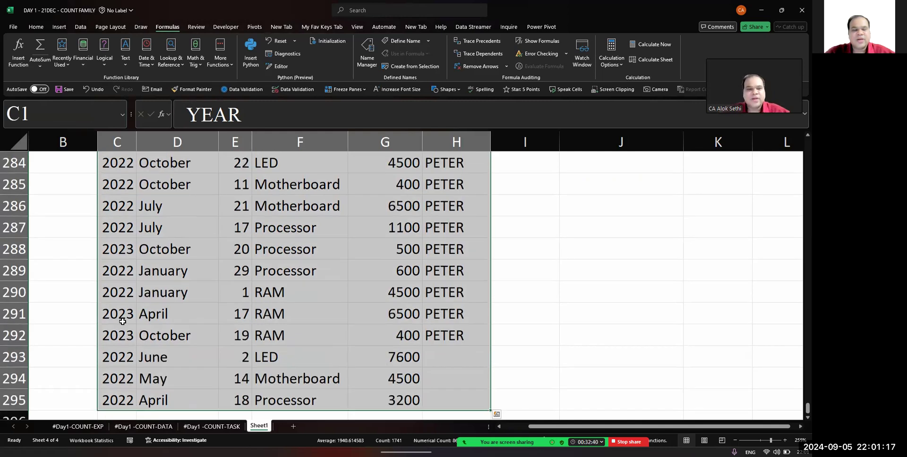
{"action": "scroll", "coordinate": [180, 290], "scroll_direction": "up", "scroll_amount": 20}
{"action": "scroll", "coordinate": [180, 290], "scroll_direction": "up", "scroll_amount": 20}
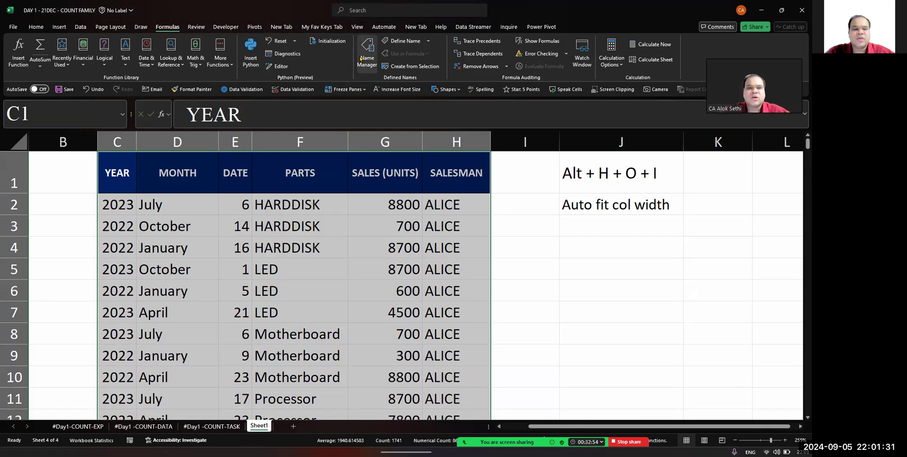
{"action": "key", "text": "ctrl+i"}
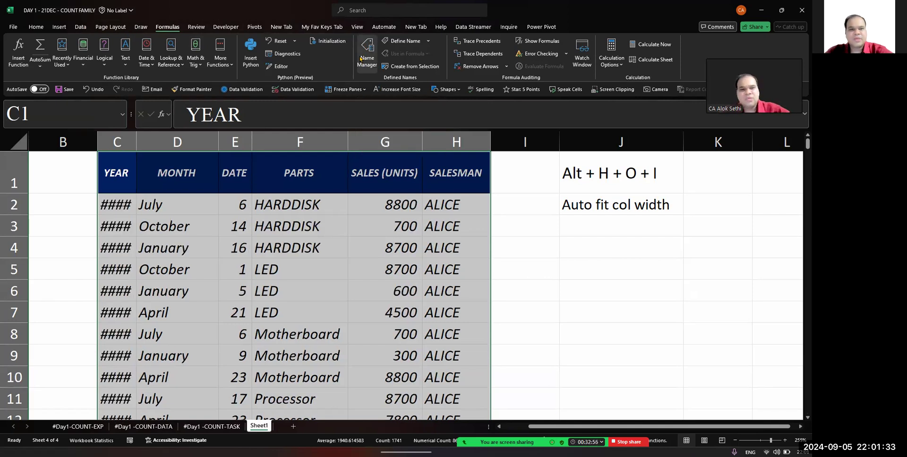
{"action": "key", "text": "ctrl+i"}
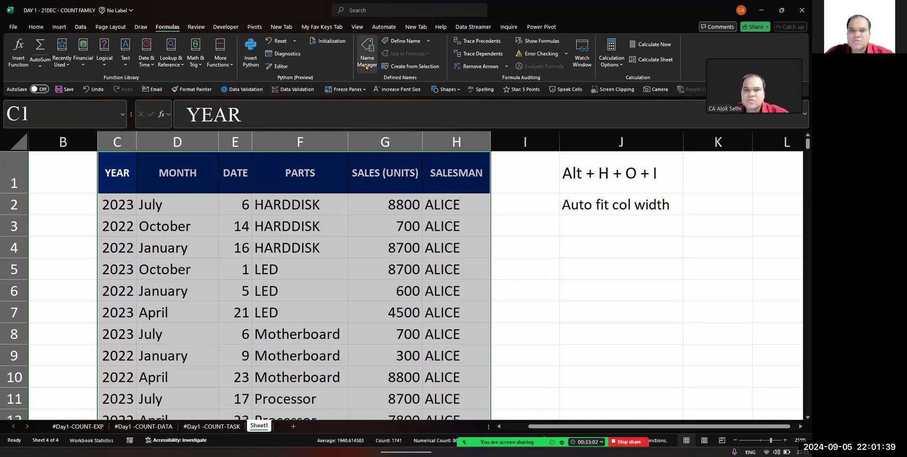
{"action": "left_click", "coordinate": [367, 67]}
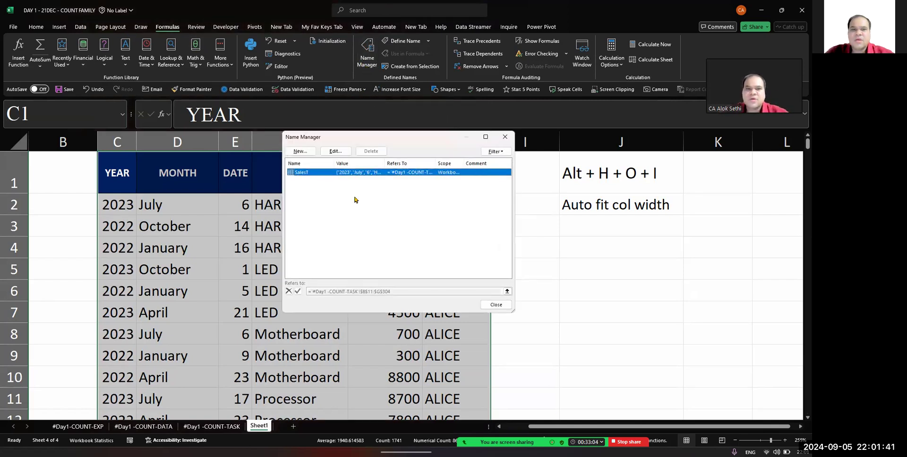
{"action": "left_click", "coordinate": [305, 152]}
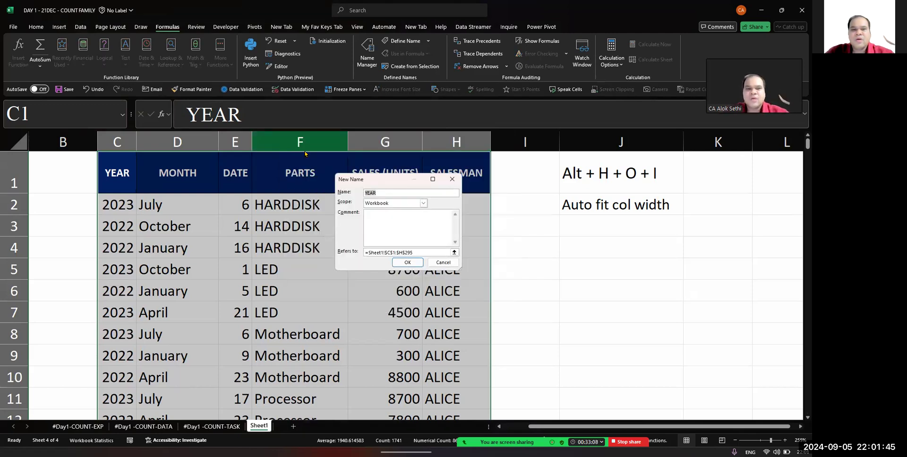
{"action": "left_click", "coordinate": [385, 194]}
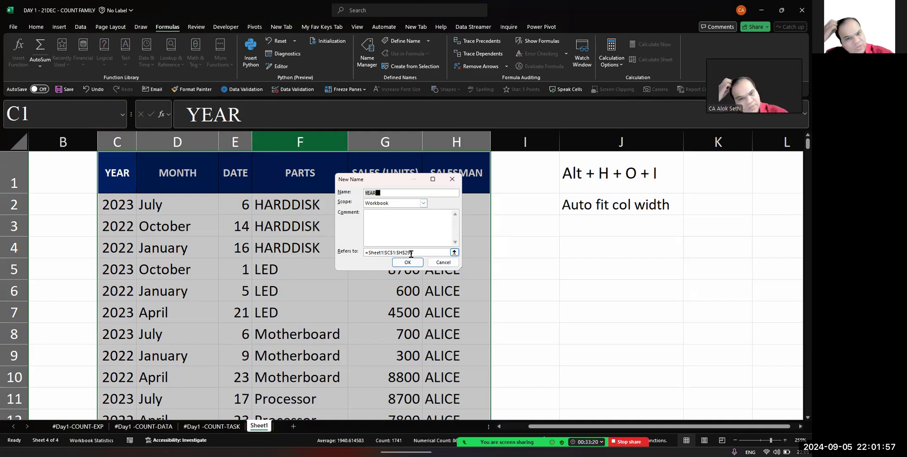
{"action": "key", "text": "Escape"}
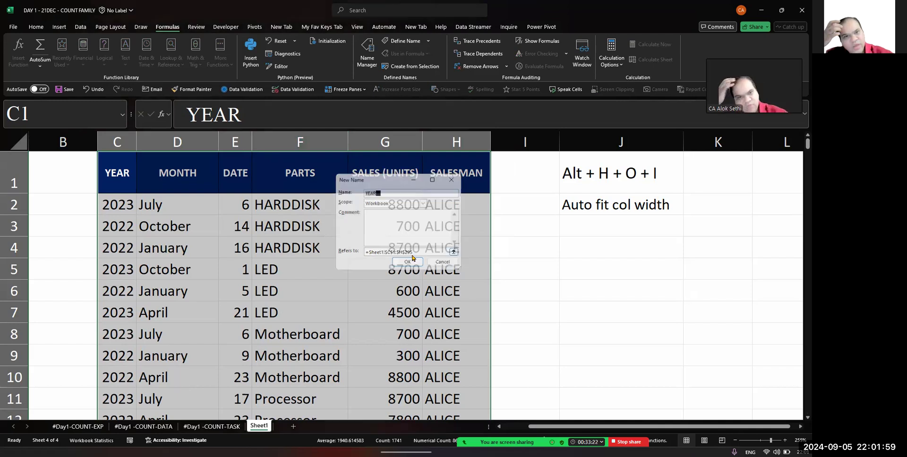
{"action": "key", "text": "Escape"}
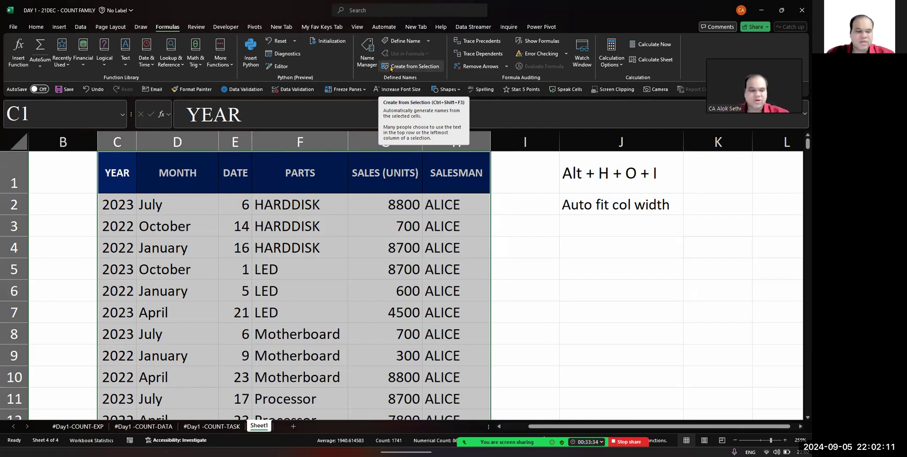
Create named ranges from the selected data using only the top row as names
{"action": "left_click", "coordinate": [391, 67]}
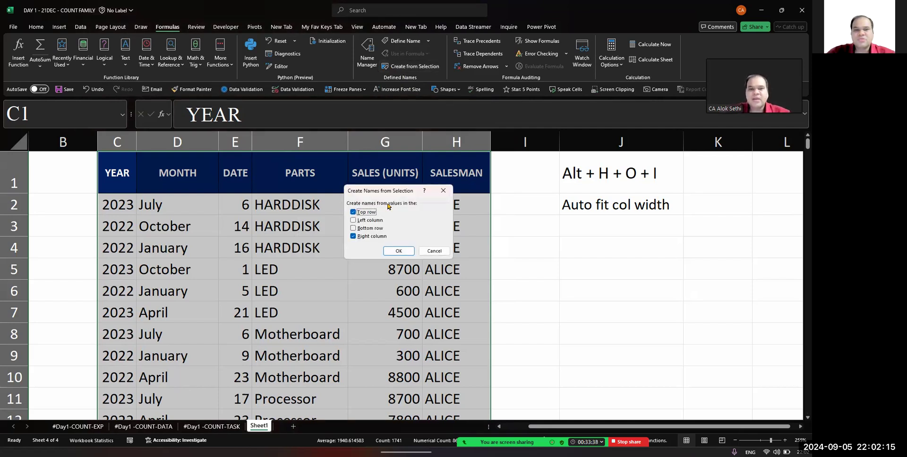
{"action": "left_click", "coordinate": [366, 242]}
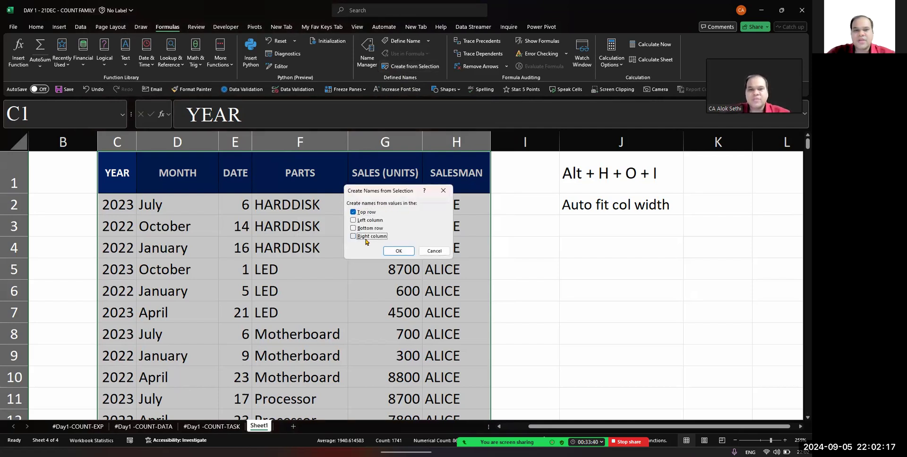
{"action": "left_click", "coordinate": [391, 252]}
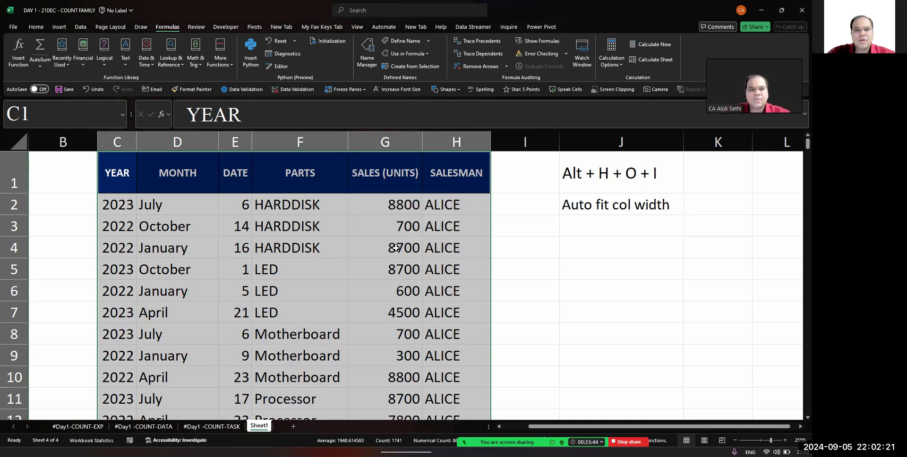
Enter the headings Year, Month and Date in cells L1 to N1
{"action": "scroll", "coordinate": [606, 247], "scroll_direction": "right", "scroll_amount": 5}
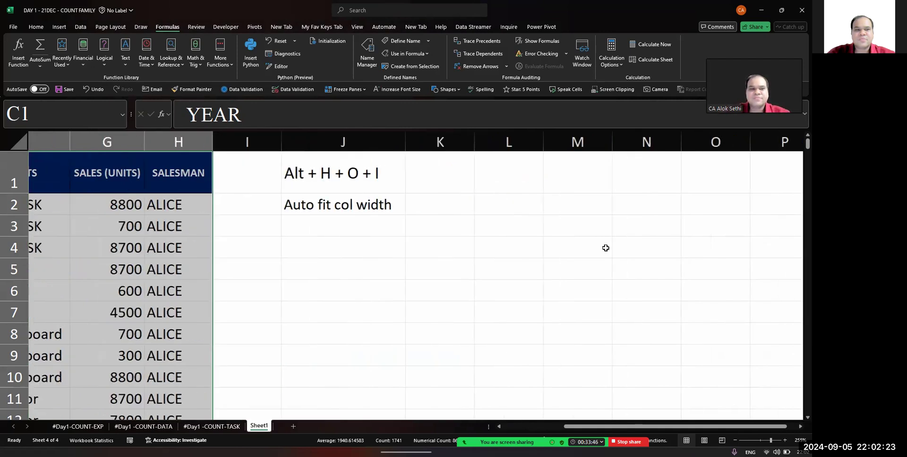
{"action": "scroll", "coordinate": [606, 248], "scroll_direction": "right", "scroll_amount": 1}
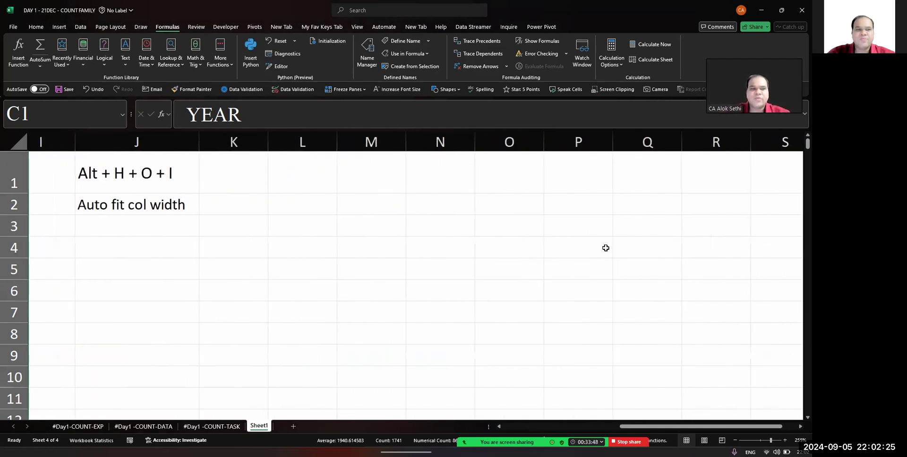
{"action": "left_click", "coordinate": [330, 178]}
{"action": "type", "text": "Year"}
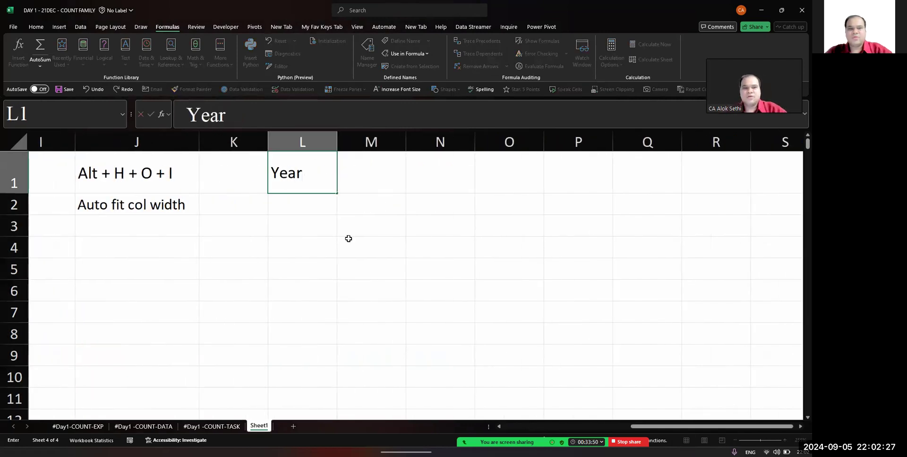
{"action": "key", "text": "Tab"}
{"action": "type", "text": "Month"}
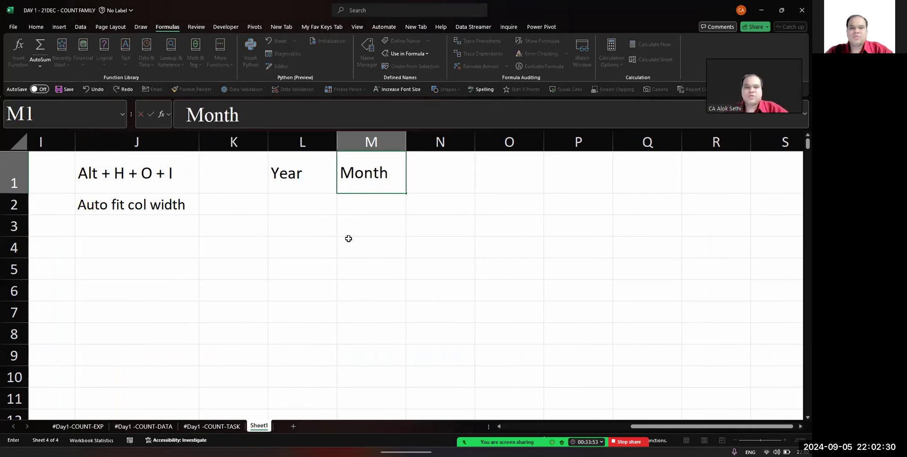
{"action": "key", "text": "Tab"}
{"action": "type", "text": "Date"}
{"action": "key", "text": "Tab"}
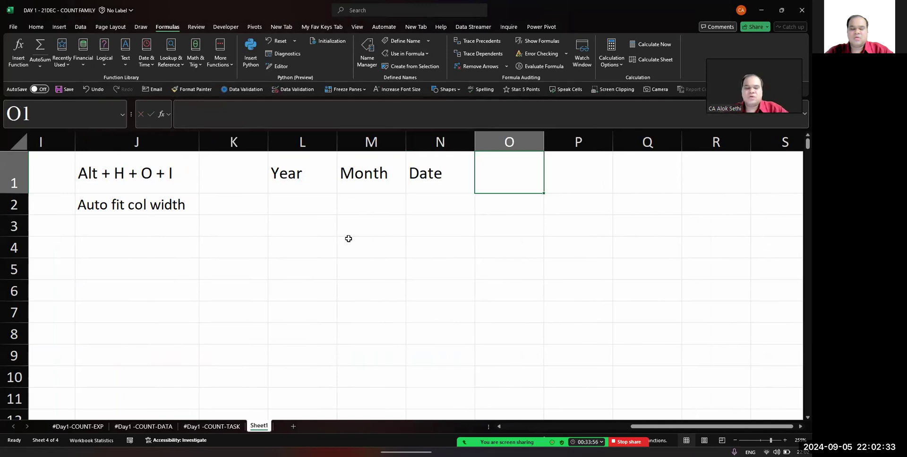
Enter the headings Parts, Sales unit and Salesman in cells O1 to Q1
{"action": "type", "text": "Parts"}
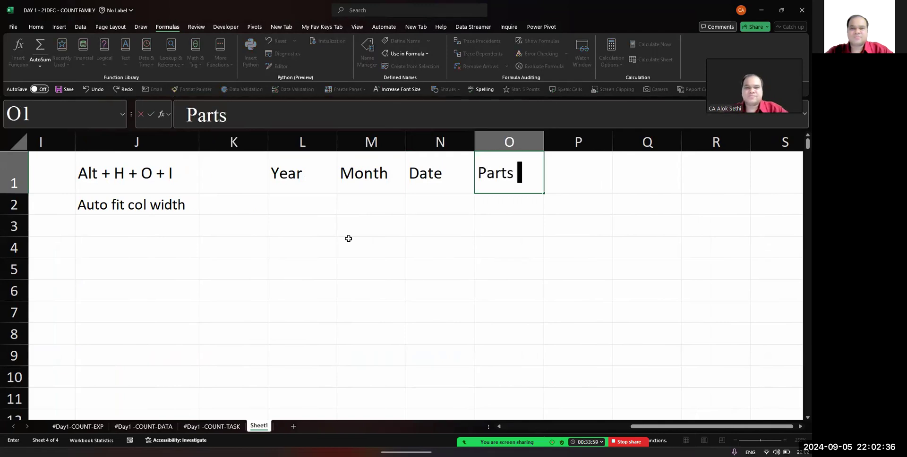
{"action": "key", "text": "Tab"}
{"action": "type", "text": "Sales IU"}
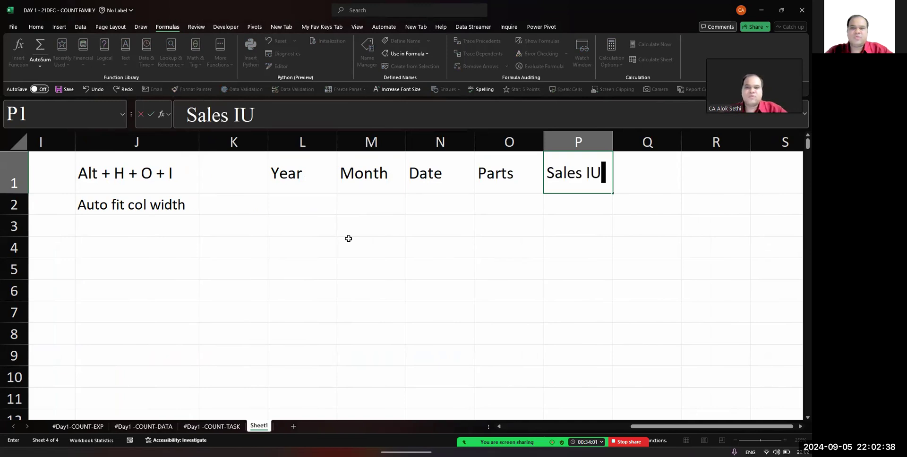
{"action": "key", "text": "BackSpace"}
{"action": "key", "text": "BackSpace"}
{"action": "type", "text": "unit"}
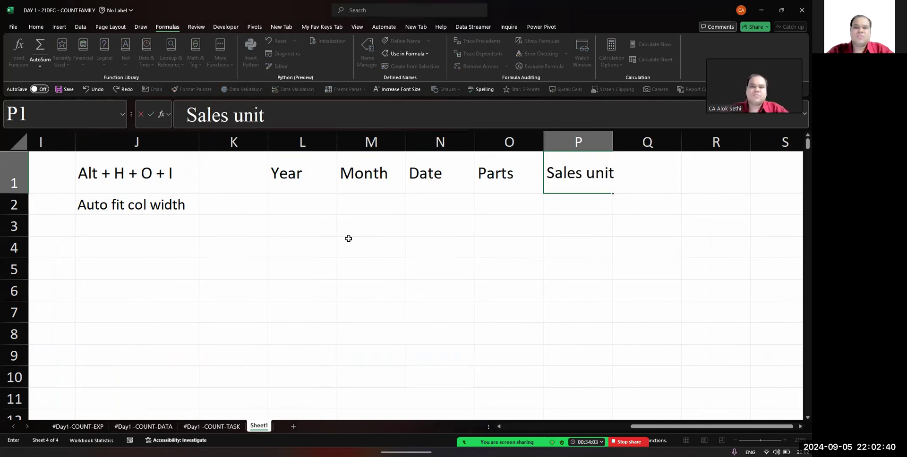
{"action": "key", "text": "Tab"}
{"action": "type", "text": "Sale"}
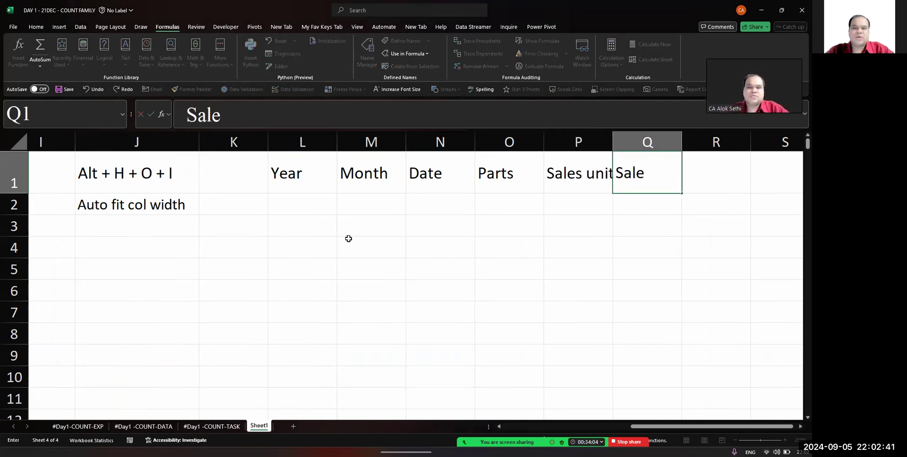
{"action": "type", "text": "smand"}
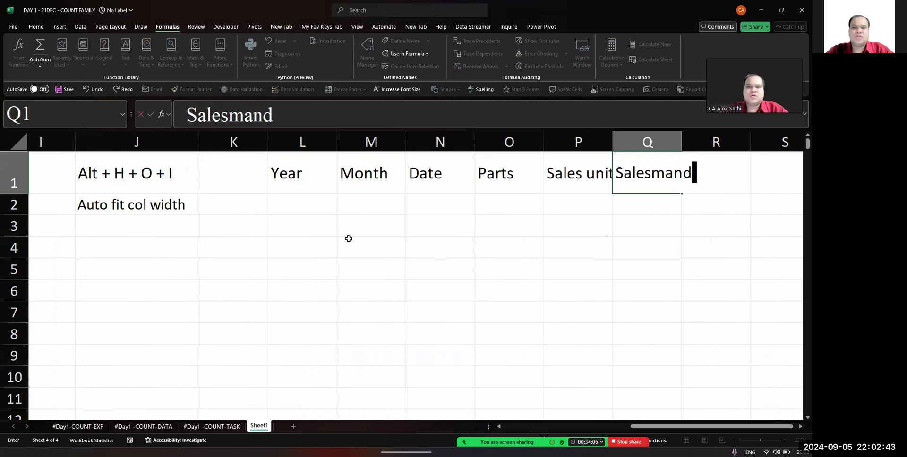
{"action": "key", "text": "BackSpace"}
{"action": "key", "text": "Return"}
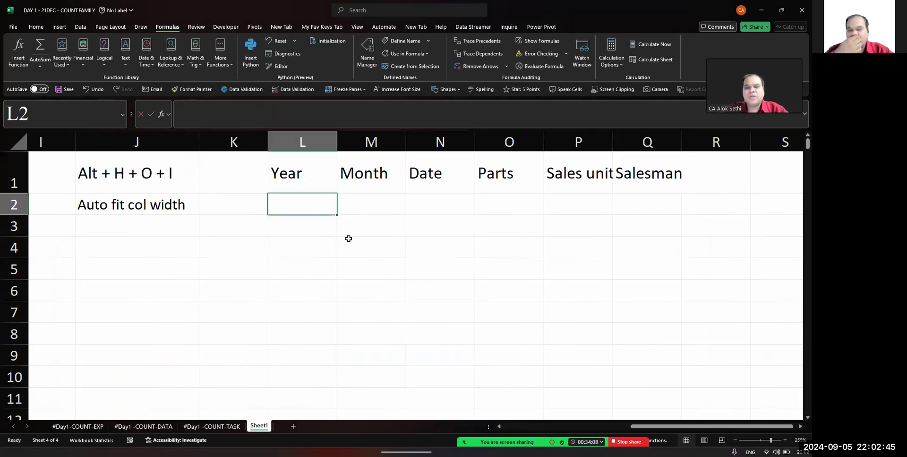
Enter =YEAR in L2 under the Year heading to return the YEAR named range
{"action": "type", "text": "=yewr"}
{"action": "key", "text": "Caps_Lock"}
{"action": "key", "text": "BackSpace"}
{"action": "key", "text": "BackSpace"}
{"action": "type", "text": "AR"}
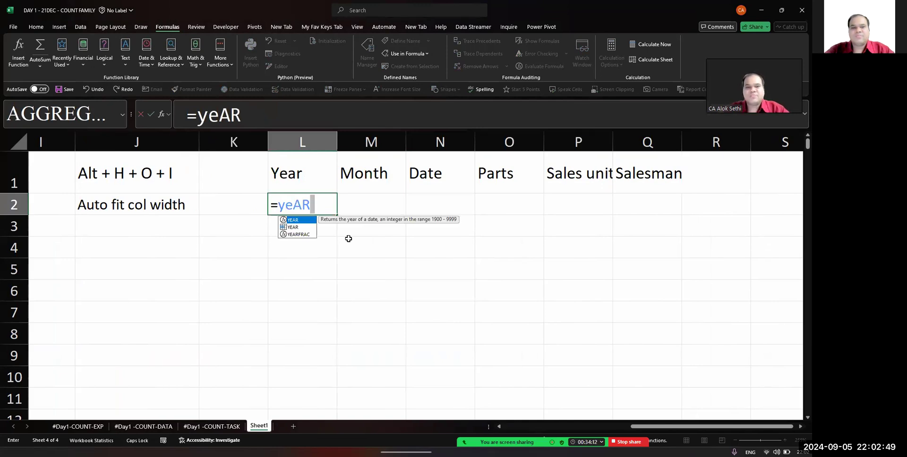
{"action": "key", "text": "BackSpace"}
{"action": "key", "text": "BackSpace"}
{"action": "key", "text": "BackSpace"}
{"action": "key", "text": "BackSpace"}
{"action": "type", "text": "YEAR"}
{"action": "key", "text": "Return"}
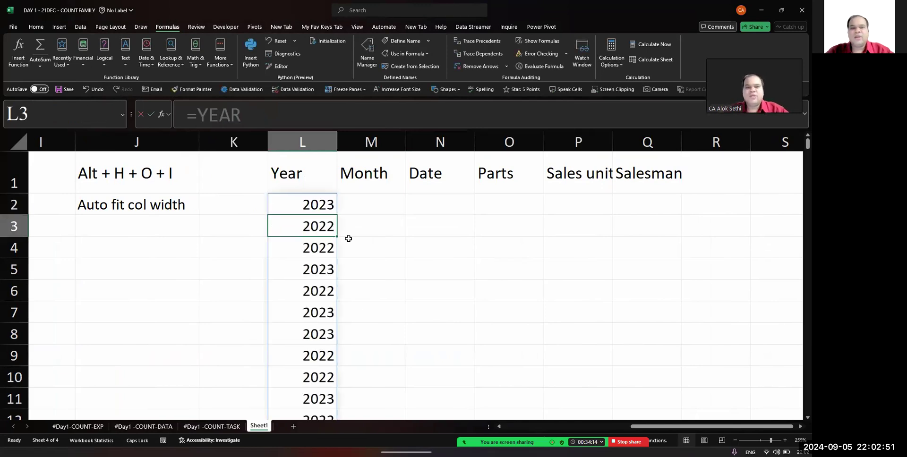
Return the MONTH and DATE named ranges by entering =MONTH in M2 and =DATE in N2
{"action": "key", "text": "Right"}
{"action": "key", "text": "Up"}
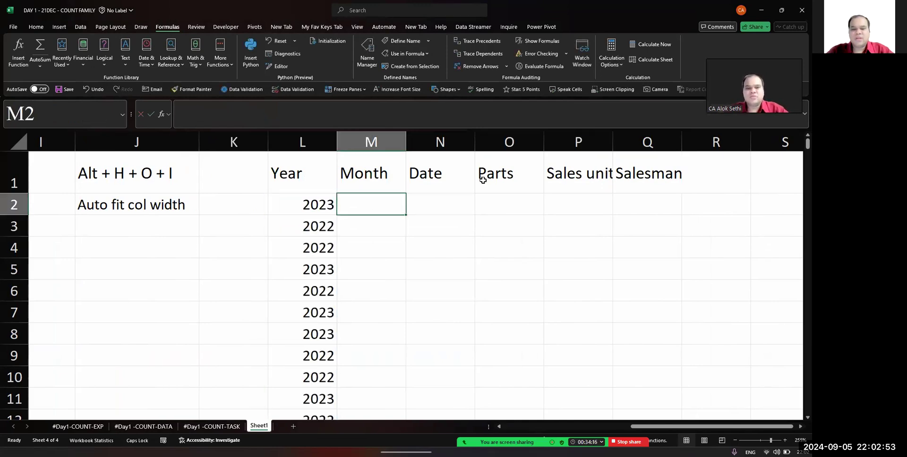
{"action": "type", "text": "=MONTH"}
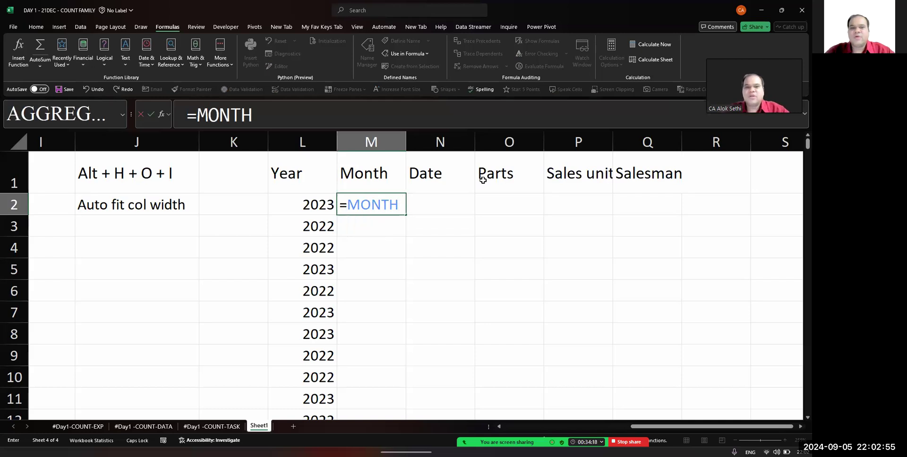
{"action": "key", "text": "Return"}
{"action": "key", "text": "Right"}
{"action": "key", "text": "Up"}
{"action": "type", "text": "=DAT"}
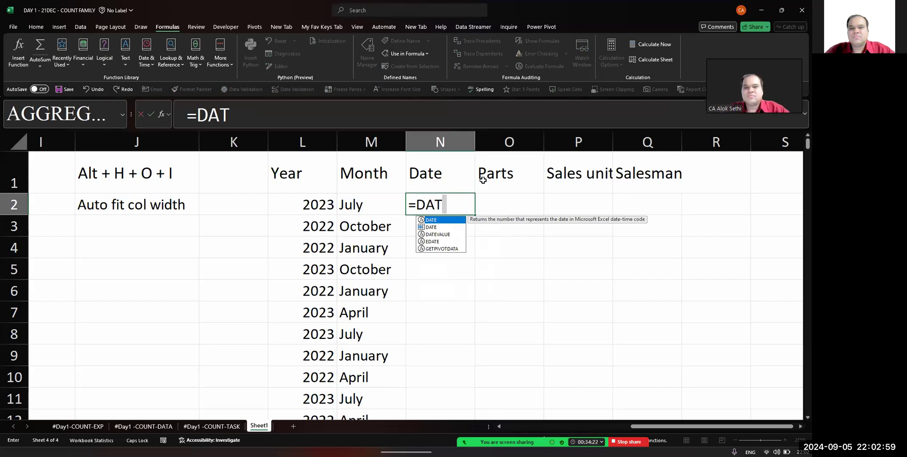
{"action": "type", "text": "E"}
{"action": "key", "text": "Return"}
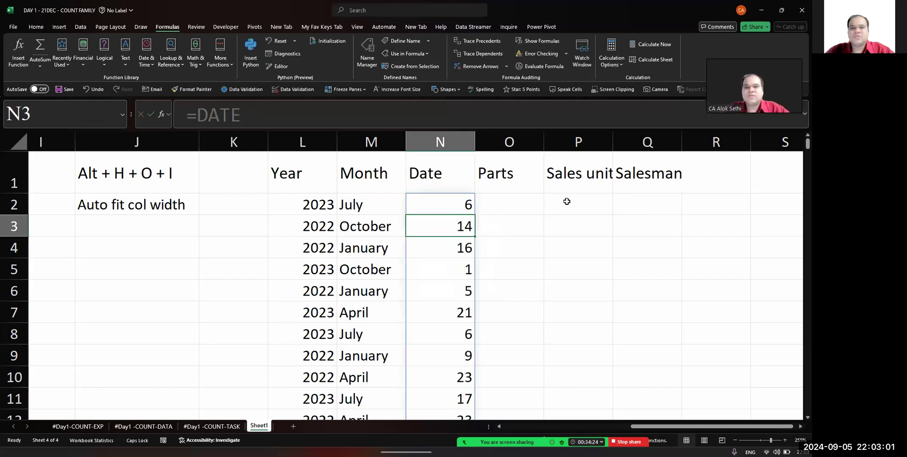
Return the PARTS and SALES__UNITS named ranges by entering =PARTS in O2 and =SALES__UNITS in P2
{"action": "left_click", "coordinate": [538, 207]}
{"action": "type", "text": "=PAR"}
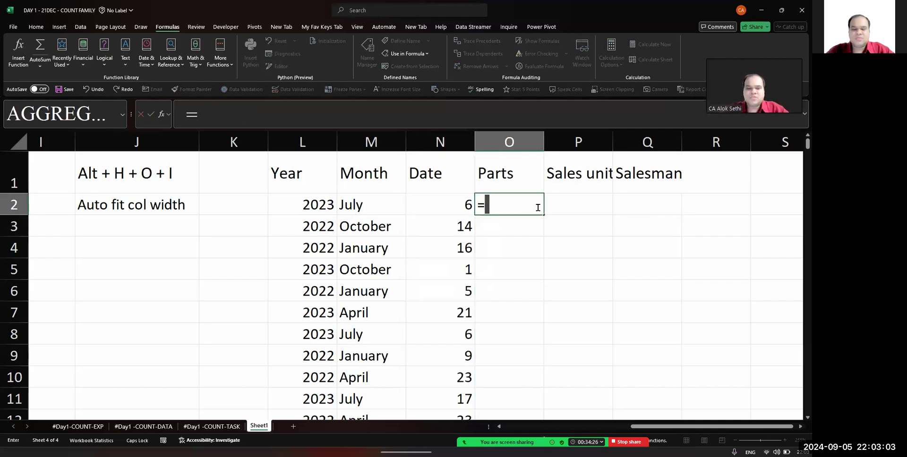
{"action": "key", "text": "Tab"}
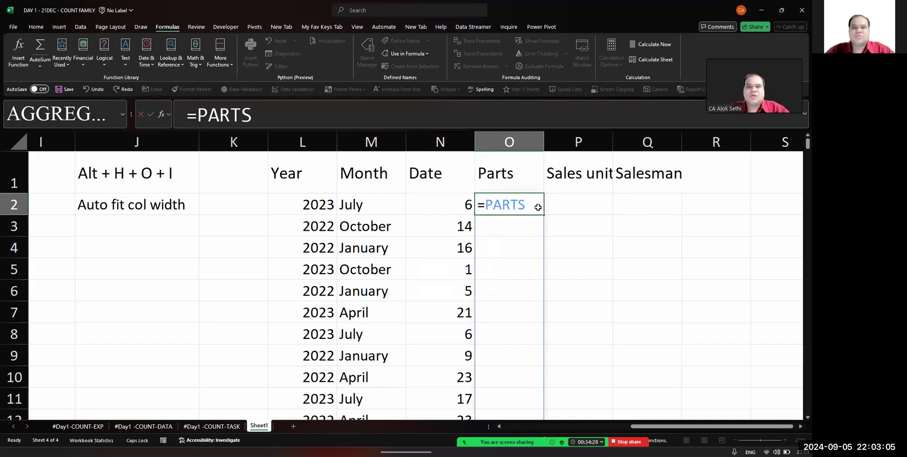
{"action": "key", "text": "Tab"}
{"action": "type", "text": "=SA"}
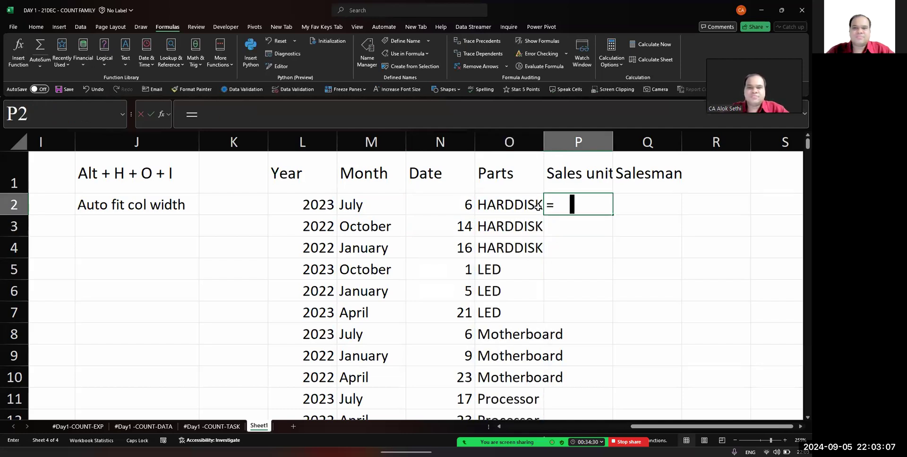
{"action": "key", "text": "Tab"}
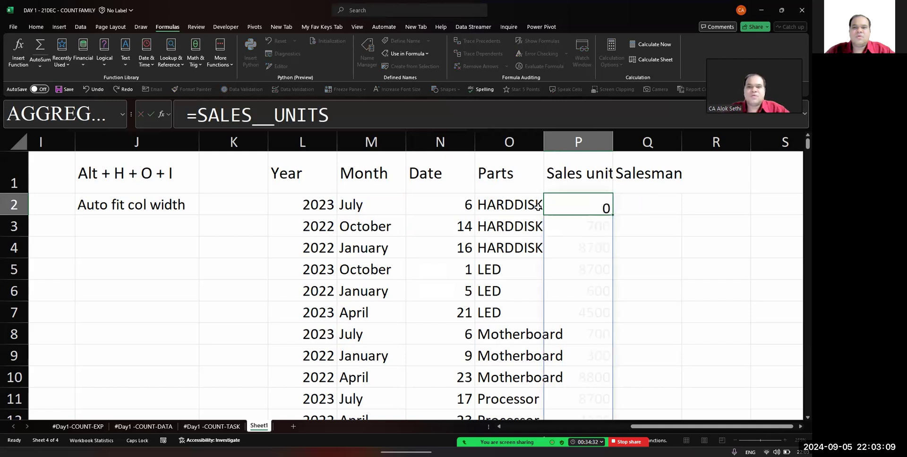
{"action": "key", "text": "Tab"}
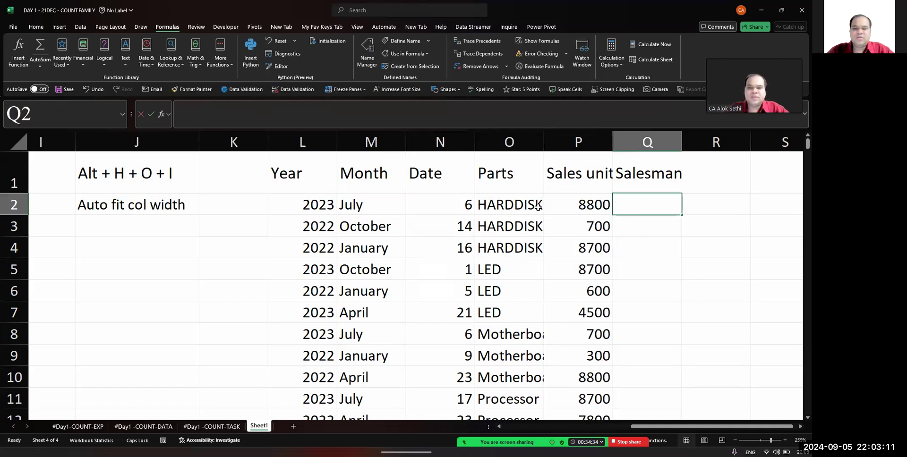
Enter =SALESMAN in Q2 under the Salesman heading to return the SALESMAN named range
{"action": "type", "text": "=SALES"}
{"action": "key", "text": "Down"}
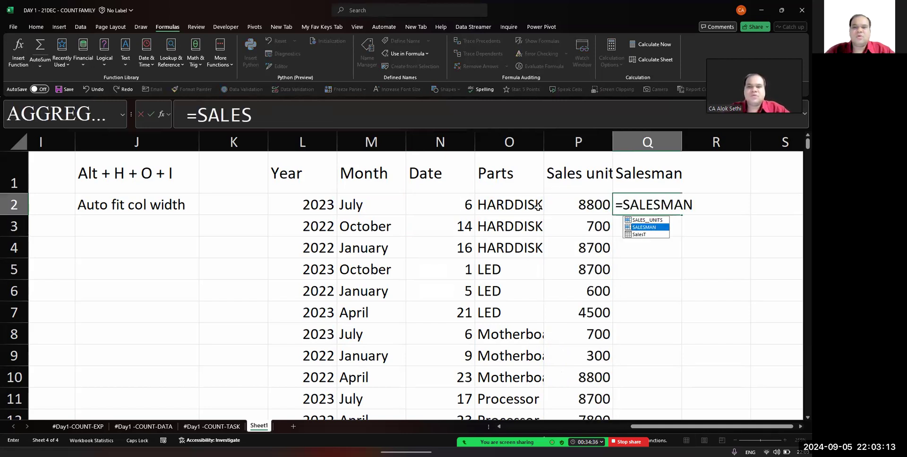
{"action": "key", "text": "Tab"}
{"action": "key", "text": "Return"}
{"action": "left_click", "coordinate": [170, 318]}
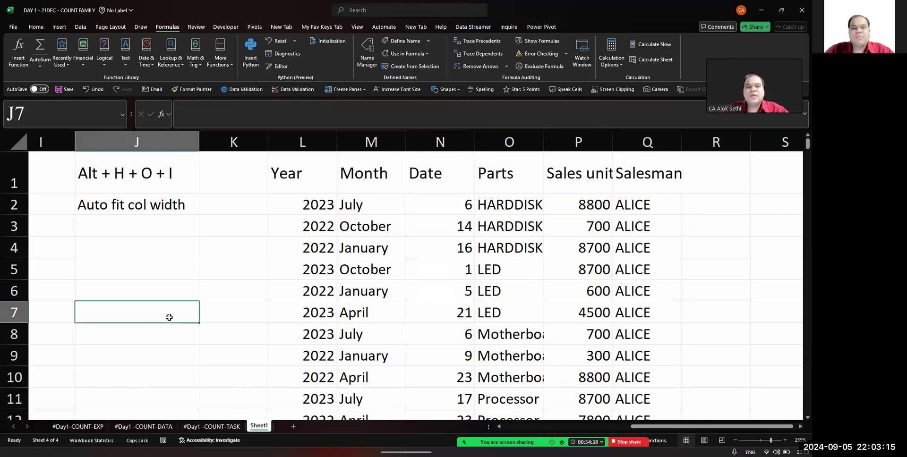
Examine the spilled results cell by cell across columns L to Q, including the header row
{"action": "left_click", "coordinate": [309, 314]}
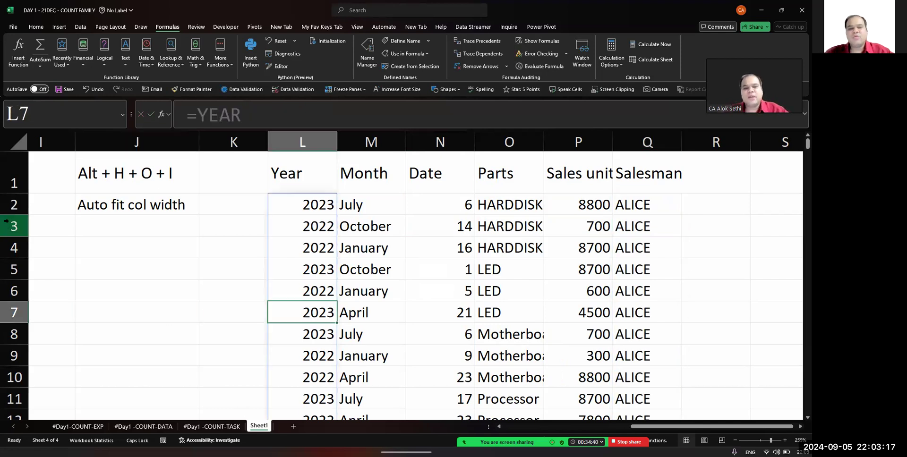
{"action": "key", "text": "Right"}
{"action": "key", "text": "Right"}
{"action": "key", "text": "Right"}
{"action": "key", "text": "Right"}
{"action": "key", "text": "Right"}
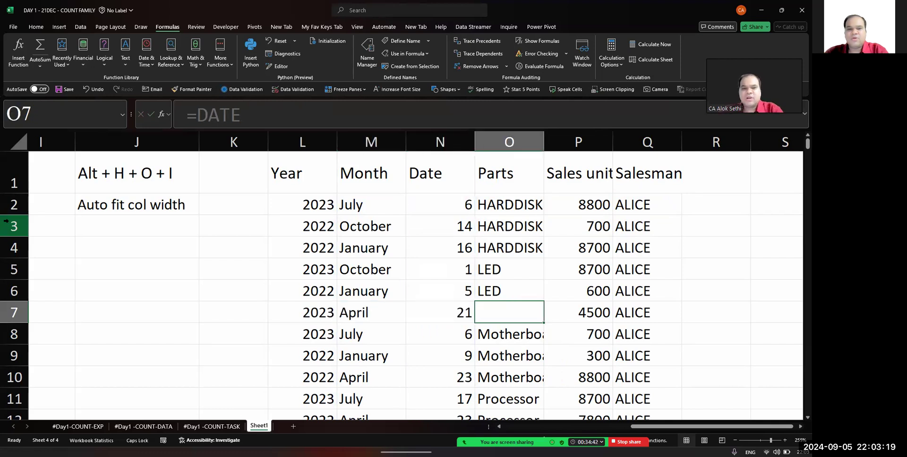
{"action": "key", "text": "Left"}
{"action": "key", "text": "Left"}
{"action": "key", "text": "Left"}
{"action": "key", "text": "Left"}
{"action": "key", "text": "Left"}
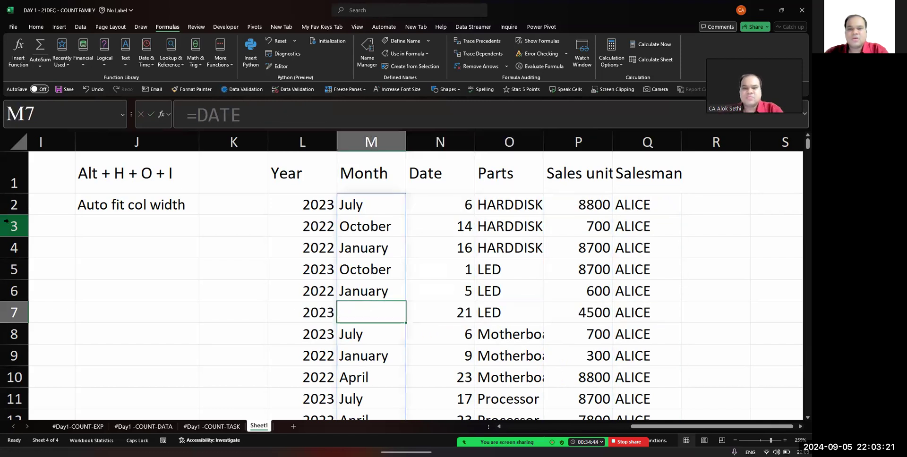
{"action": "key", "text": "Up"}
{"action": "key", "text": "Right"}
{"action": "key", "text": "Right"}
{"action": "key", "text": "Right"}
{"action": "key", "text": "Right"}
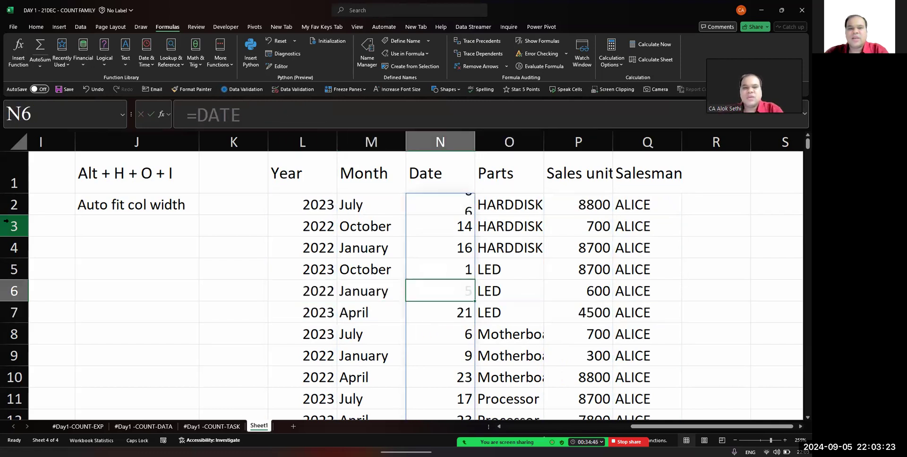
{"action": "key", "text": "Up"}
{"action": "key", "text": "Up"}
{"action": "key", "text": "Up"}
{"action": "key", "text": "Up"}
{"action": "key", "text": "Up"}
{"action": "key", "text": "Left"}
{"action": "key", "text": "Left"}
{"action": "key", "text": "Left"}
{"action": "key", "text": "Left"}
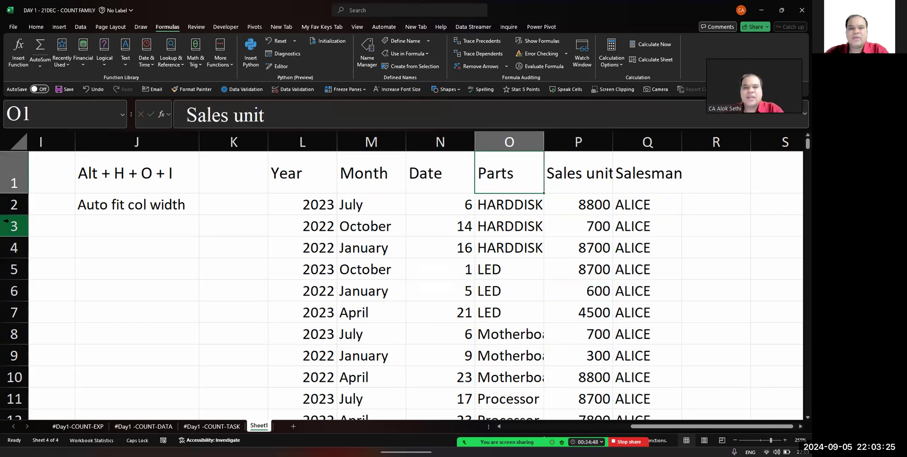
{"action": "key", "text": "Down"}
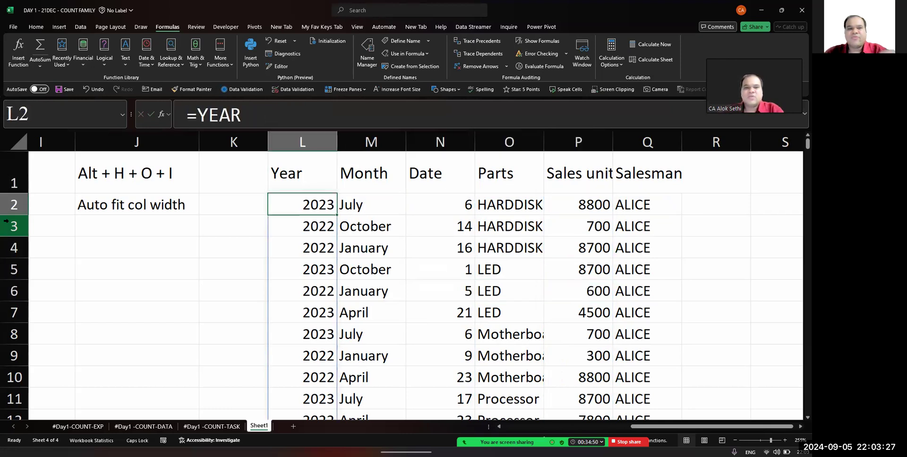
Inspect the formulas behind the spilled Year, Month and Date columns in L2 to N2
{"action": "key", "text": "F2"}
{"action": "key", "text": "Tab"}
{"action": "key", "text": "F2"}
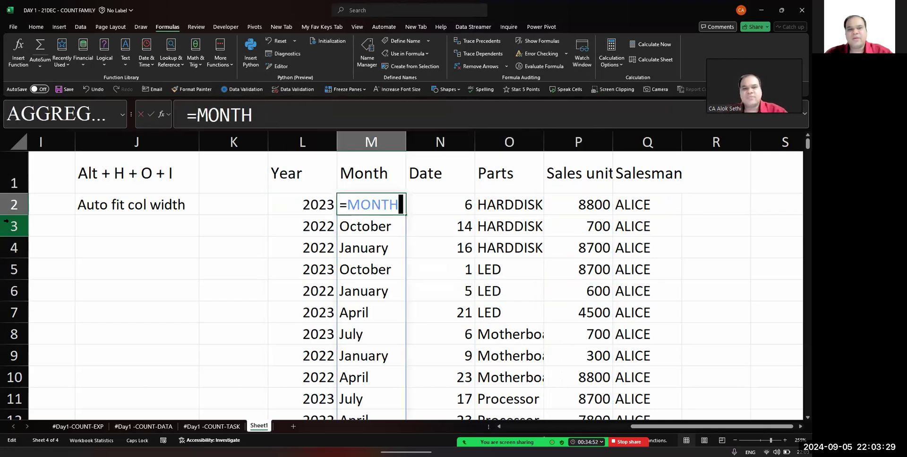
{"action": "key", "text": "Tab"}
{"action": "key", "text": "F2"}
{"action": "key", "text": "shift+Tab"}
{"action": "key", "text": "shift+Tab"}
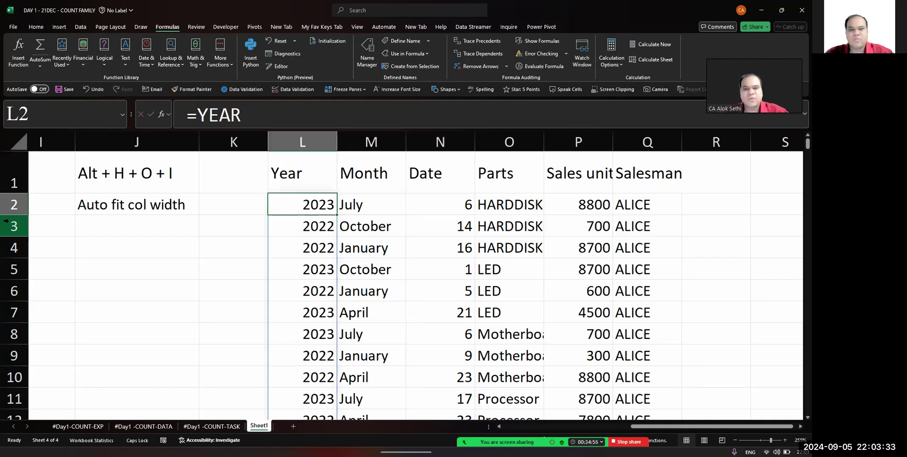
Select the whole spilled block from L2 down to the last row of column Q to review its extent
{"action": "key", "text": "ctrl+shift+Down"}
{"action": "key", "text": "ctrl+shift+Right"}
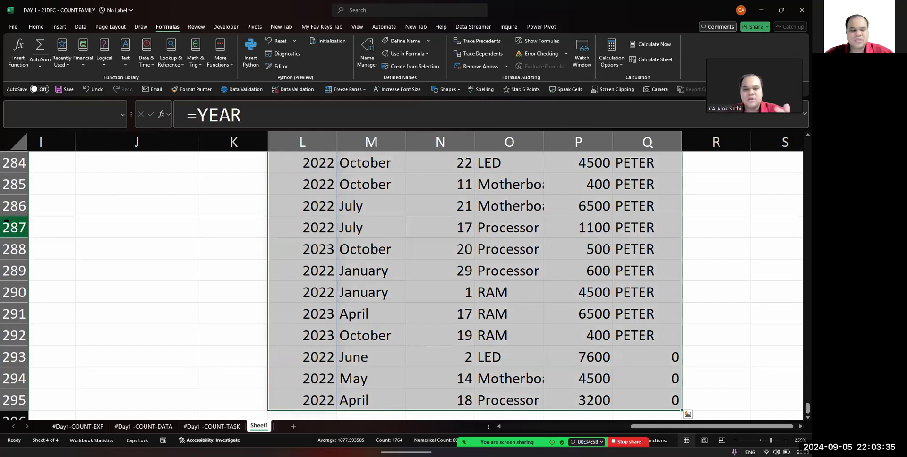
{"action": "key", "text": "ctrl+c"}
{"action": "key", "text": "ctrl+BackSpace"}
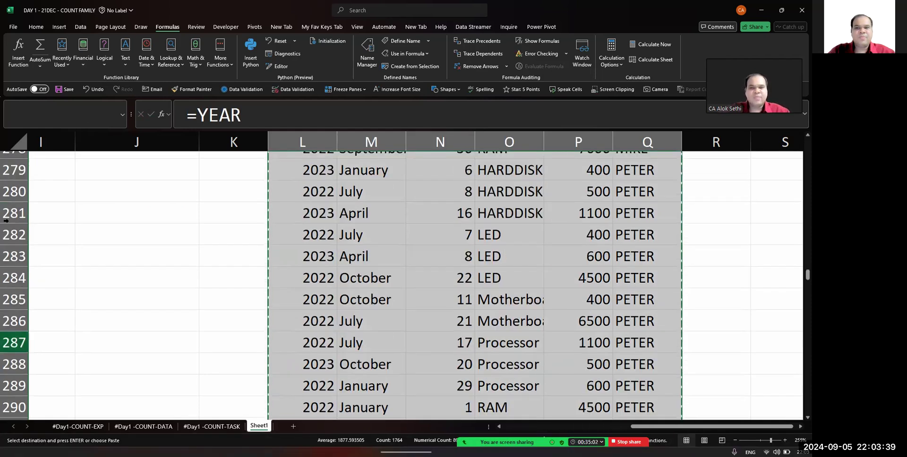
{"action": "key", "text": "Escape"}
Compare the spilled columns L to Q with the original data table in columns C to H
{"action": "key", "text": "Right"}
{"action": "key", "text": "Left"}
{"action": "key", "text": "Down"}
{"action": "key", "text": "Up"}
{"action": "key", "text": "Right"}
{"action": "key", "text": "Right"}
{"action": "key", "text": "Right"}
{"action": "key", "text": "Right"}
{"action": "key", "text": "Right"}
{"action": "key", "text": "Down"}
{"action": "key", "text": "Left"}
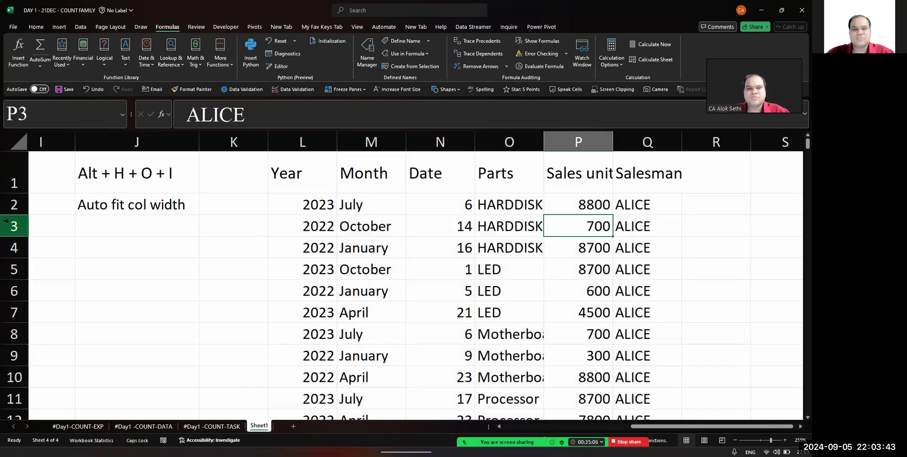
{"action": "key", "text": "Left"}
{"action": "key", "text": "Left"}
{"action": "key", "text": "Left"}
{"action": "key", "text": "Left"}
{"action": "key", "text": "Right"}
{"action": "key", "text": "Right"}
{"action": "key", "text": "Right"}
{"action": "key", "text": "Right"}
{"action": "key", "text": "Up"}
{"action": "key", "text": "Up"}
{"action": "key", "text": "Left"}
{"action": "key", "text": "Left"}
{"action": "key", "text": "Left"}
{"action": "key", "text": "Left"}
{"action": "key", "text": "Left"}
{"action": "key", "text": "Left"}
{"action": "key", "text": "Left"}
{"action": "key", "text": "Left"}
{"action": "key", "text": "Left"}
{"action": "key", "text": "Left"}
{"action": "key", "text": "Left"}
{"action": "key", "text": "Left"}
{"action": "key", "text": "Left"}
{"action": "key", "text": "Left"}
{"action": "key", "text": "Left"}
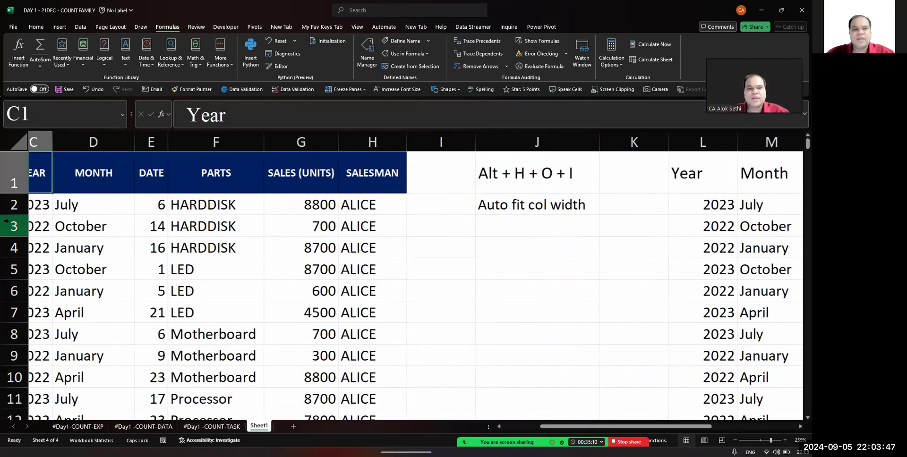
{"action": "key", "text": "Down"}
{"action": "key", "text": "Right"}
{"action": "key", "text": "Right"}
{"action": "key", "text": "Right"}
{"action": "key", "text": "Right"}
{"action": "key", "text": "Right"}
{"action": "key", "text": "Right"}
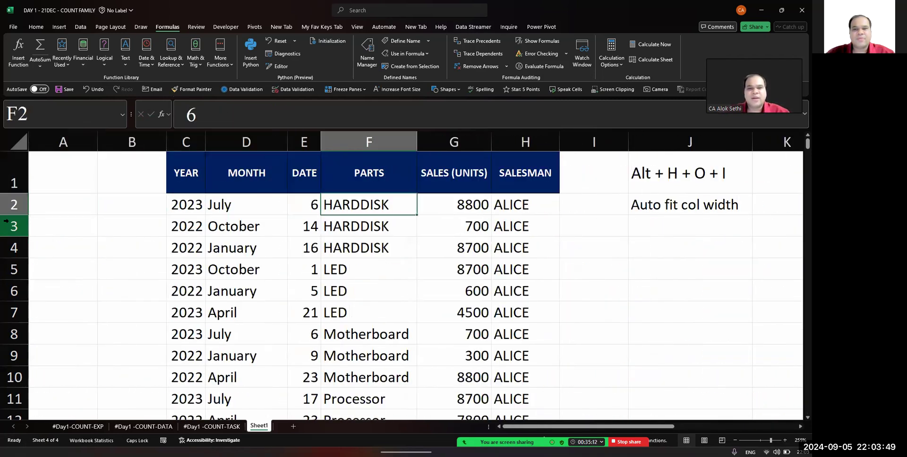
Enter the criteria 2022 in J4, LED in J5 and the salesman's name from the first data row in J6
{"action": "key", "text": "Down"}
{"action": "key", "text": "Down"}
{"action": "key", "text": "Right"}
{"action": "key", "text": "Right"}
{"action": "key", "text": "Right"}
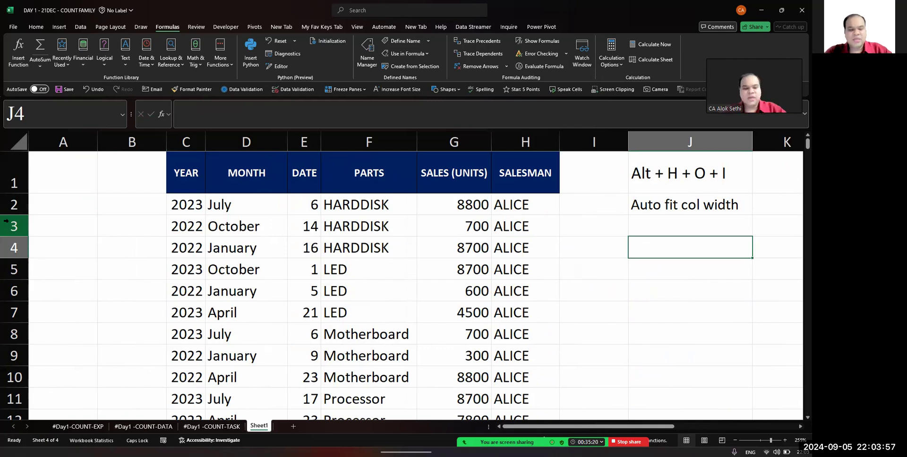
{"action": "type", "text": "2022"}
{"action": "key", "text": "Return"}
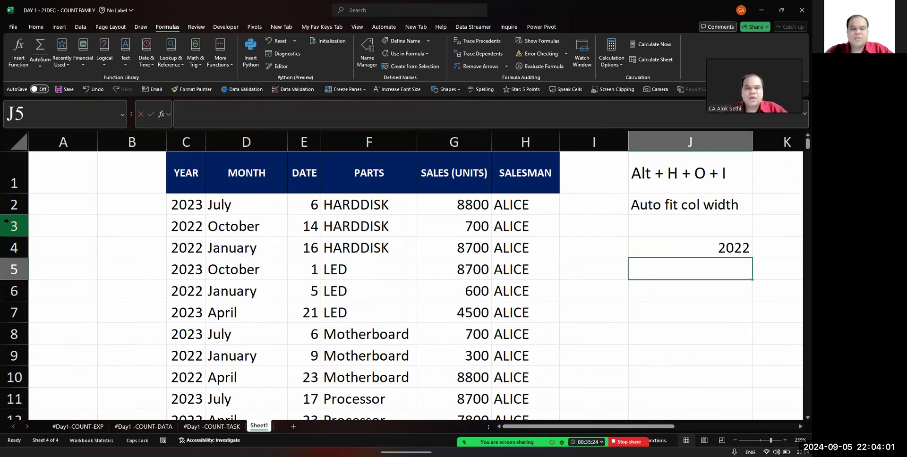
{"action": "key", "text": "Caps_Lock"}
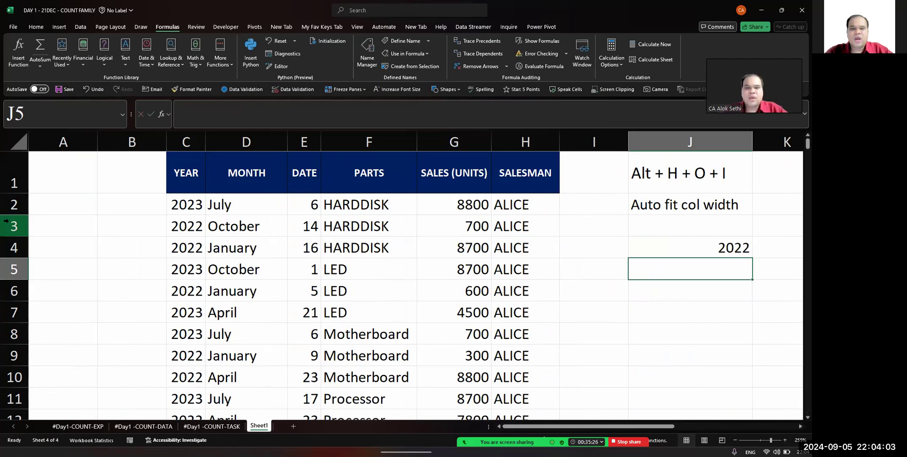
{"action": "key", "text": "Caps_Lock"}
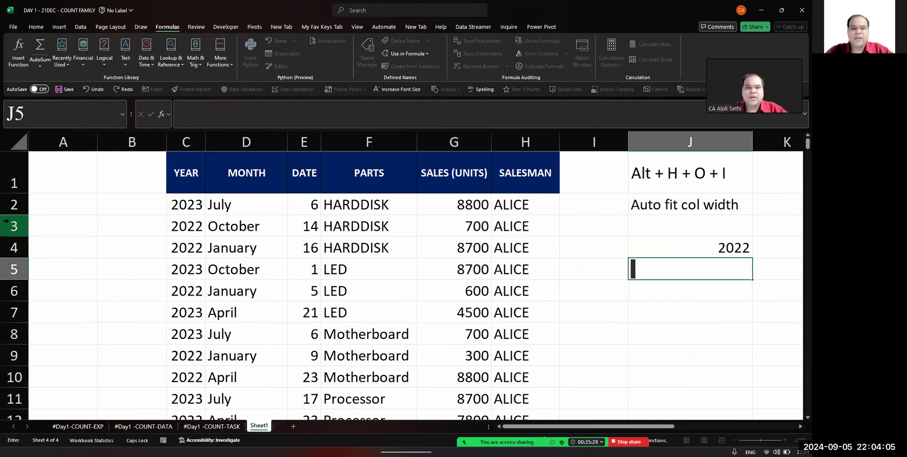
{"action": "type", "text": "LED"}
{"action": "key", "text": "Return"}
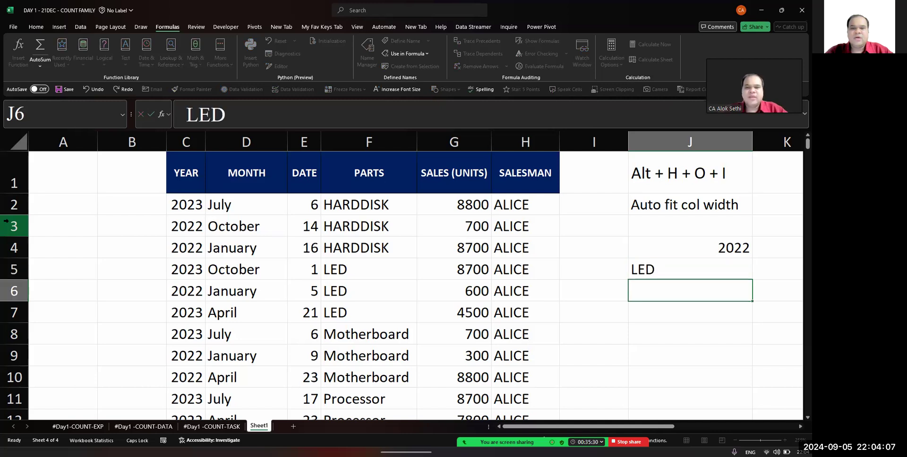
{"action": "type", "text": "ALICE"}
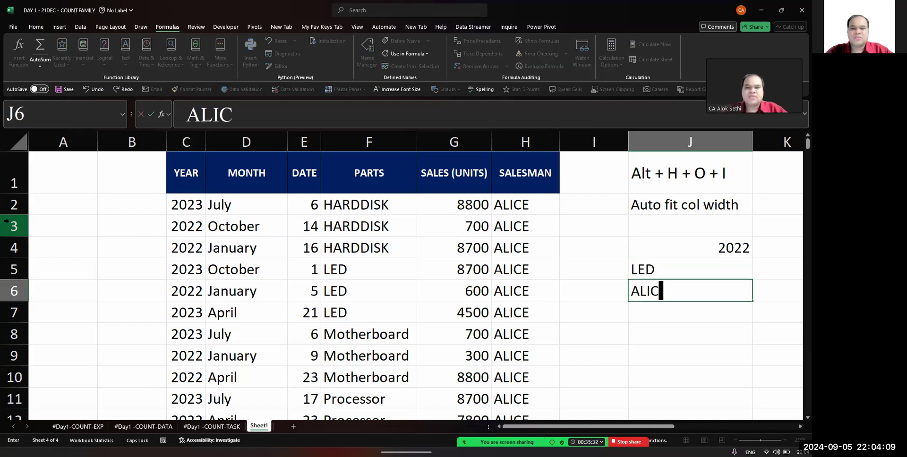
{"action": "key", "text": "Return"}
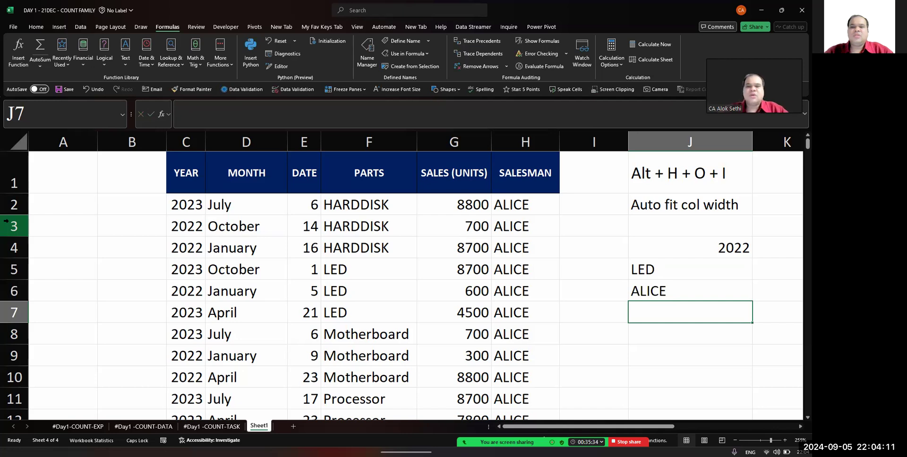
Make the three criteria in J4 to J6 bold and center them horizontally
{"action": "key", "text": "Up"}
{"action": "key", "text": "Up"}
{"action": "key", "text": "Up"}
{"action": "key", "text": "shift+Down"}
{"action": "key", "text": "shift+Down"}
{"action": "key", "text": "ctrl+b"}
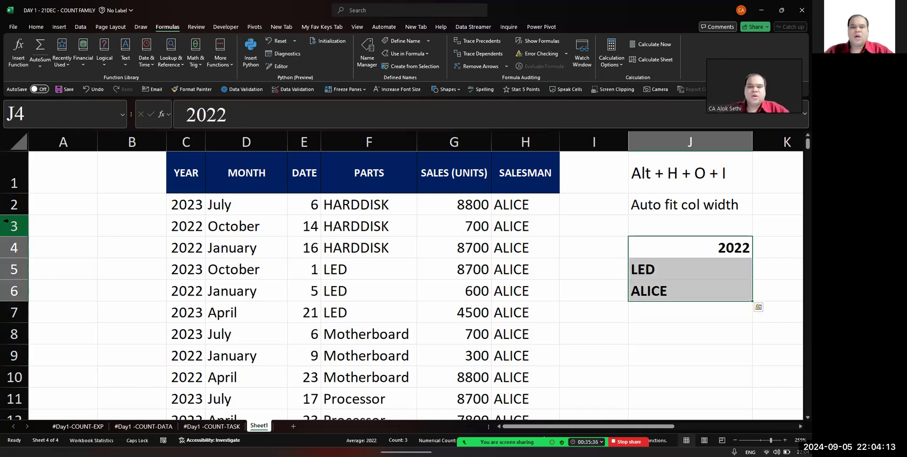
{"action": "left_click", "coordinate": [35, 27]}
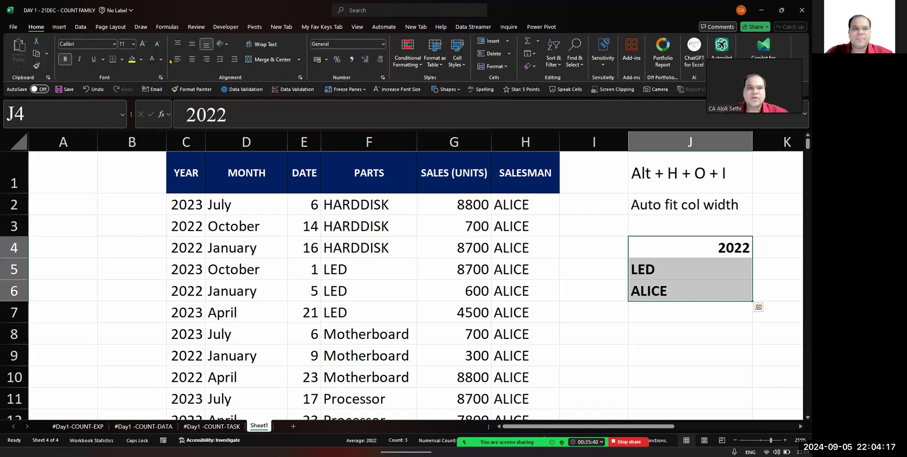
{"action": "left_click", "coordinate": [192, 60]}
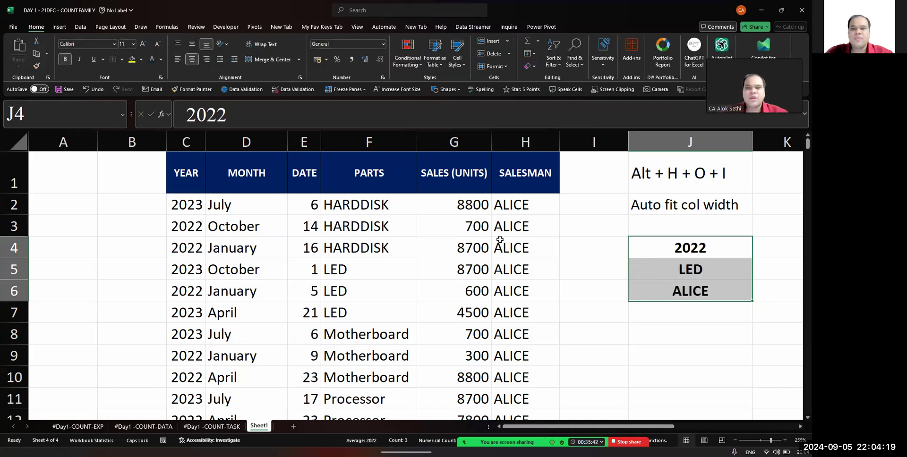
Start a COUNTIFS formula in J7 with the named range YEAR and its criterion in J4
{"action": "left_click", "coordinate": [658, 317]}
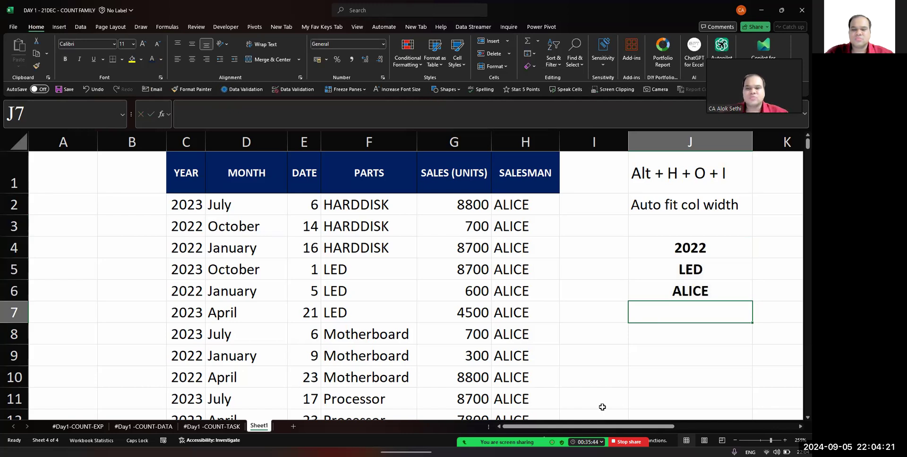
{"action": "type", "text": "="}
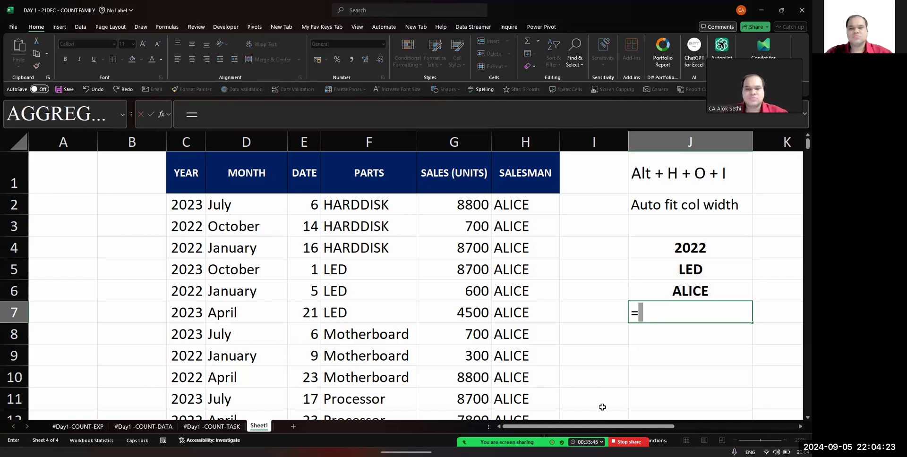
{"action": "type", "text": "COUNTIFS"}
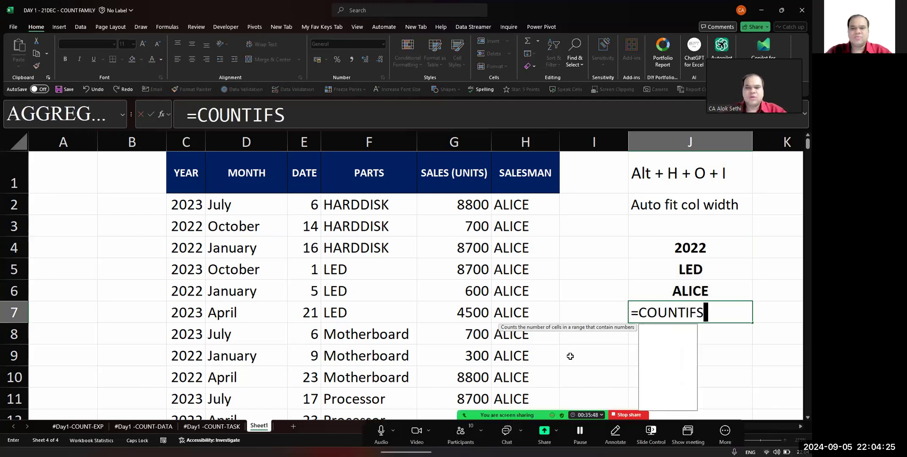
{"action": "left_click", "coordinate": [398, 105]}
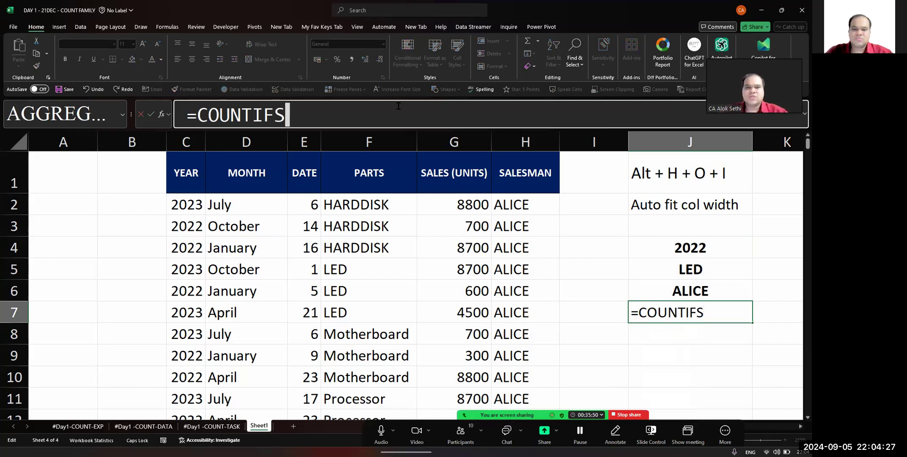
{"action": "type", "text": "("}
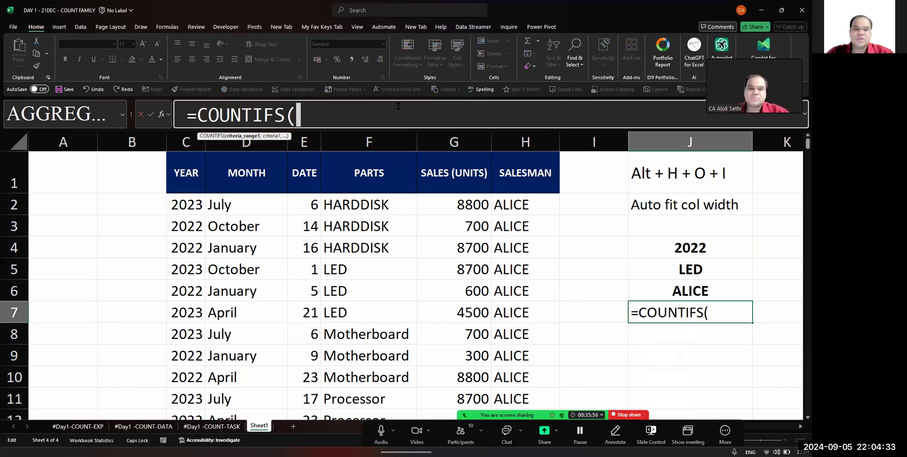
{"action": "type", "text": "YEAR,"}
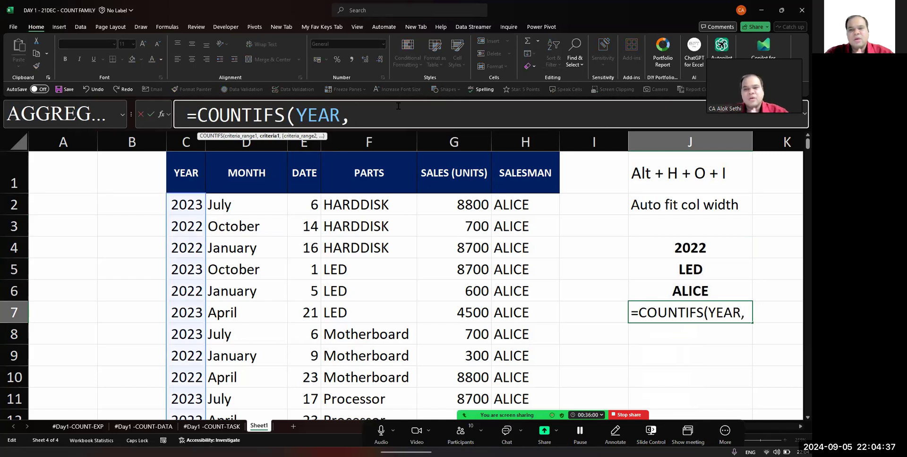
{"action": "left_click", "coordinate": [711, 244]}
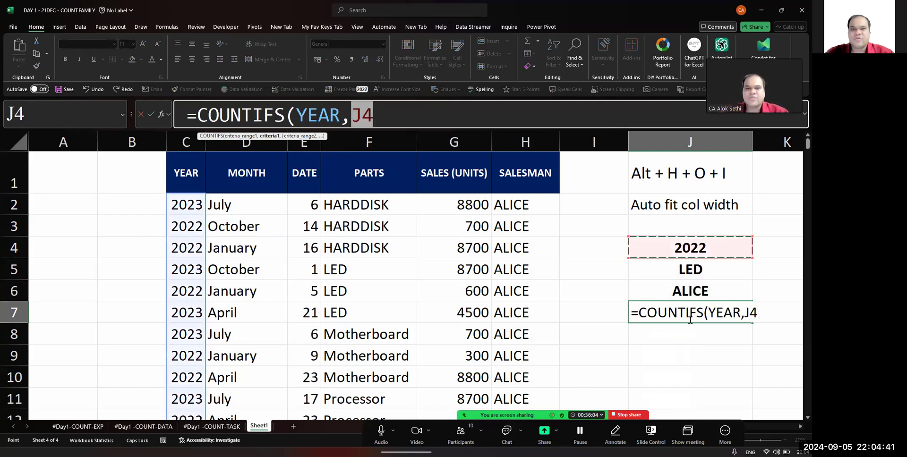
{"action": "type", "text": ","}
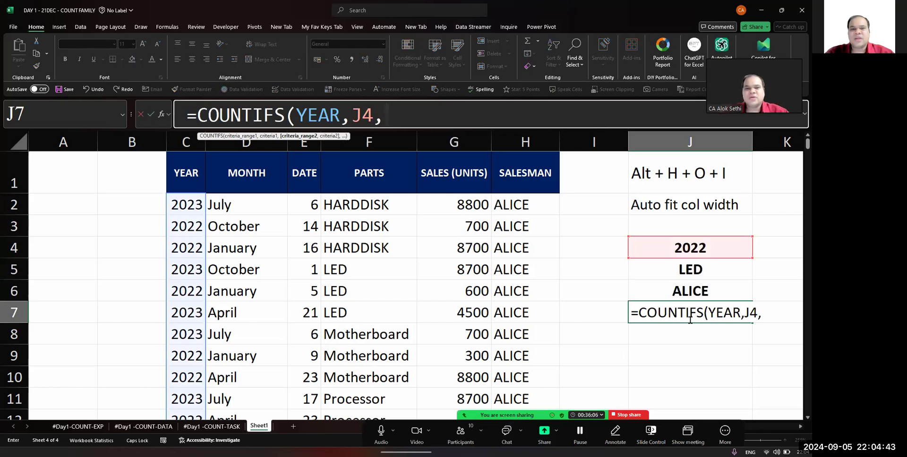
Complete the J7 COUNTIFS formula with the pairs PARTS and J5, and SALESMAN and J6, and enter it
{"action": "type", "text": "PARTS,"}
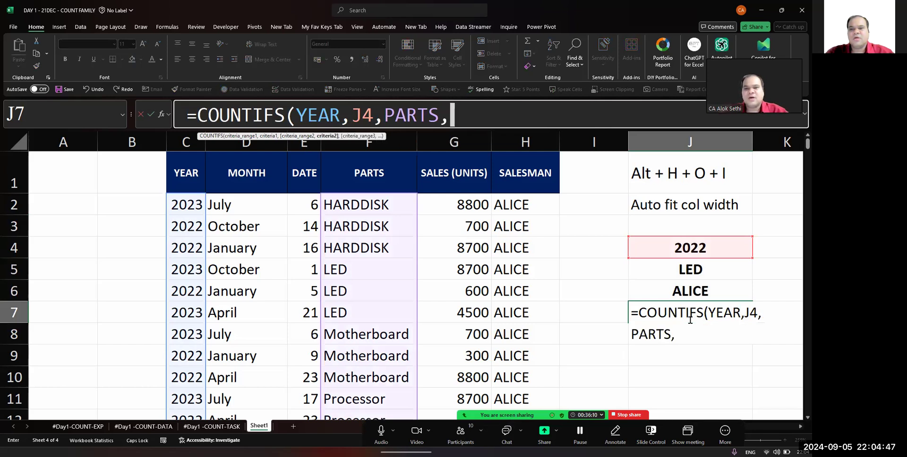
{"action": "left_click", "coordinate": [703, 268]}
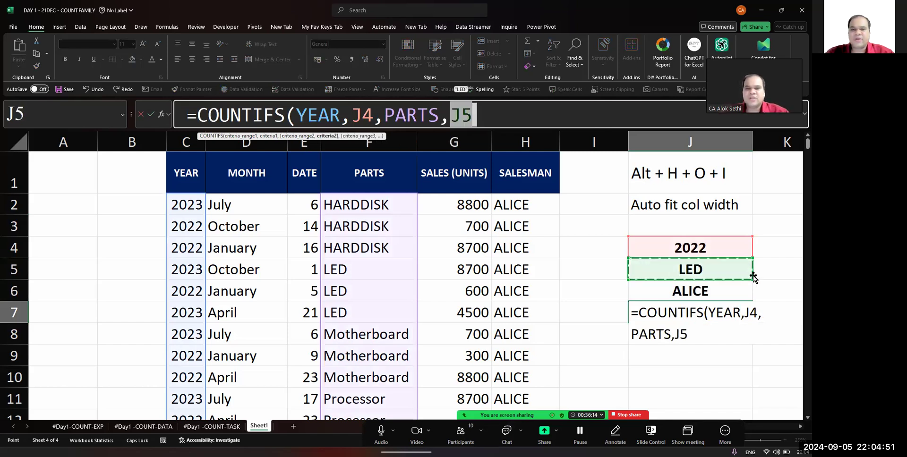
{"action": "type", "text": ","}
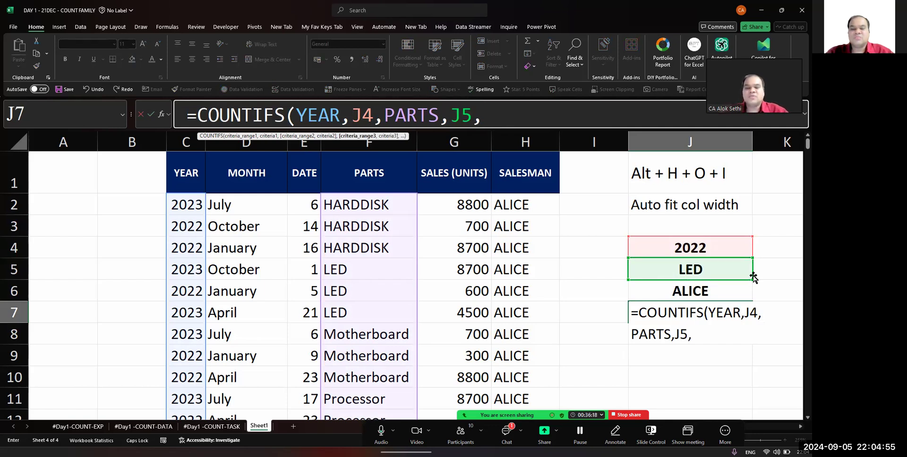
{"action": "type", "text": "SA"}
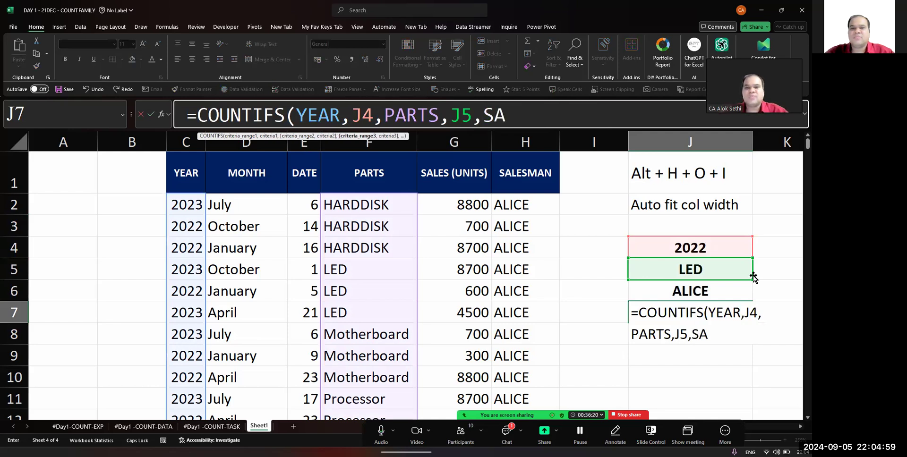
{"action": "type", "text": "LESMAN,"}
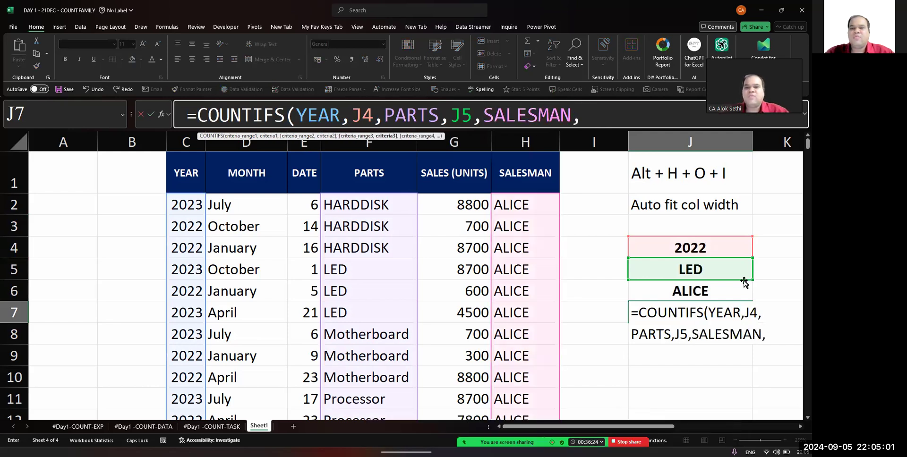
{"action": "left_click", "coordinate": [718, 291]}
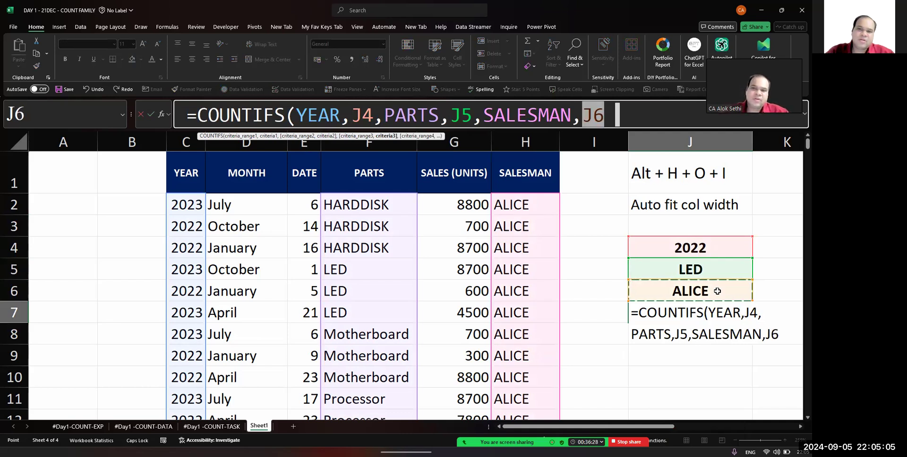
{"action": "type", "text": ")"}
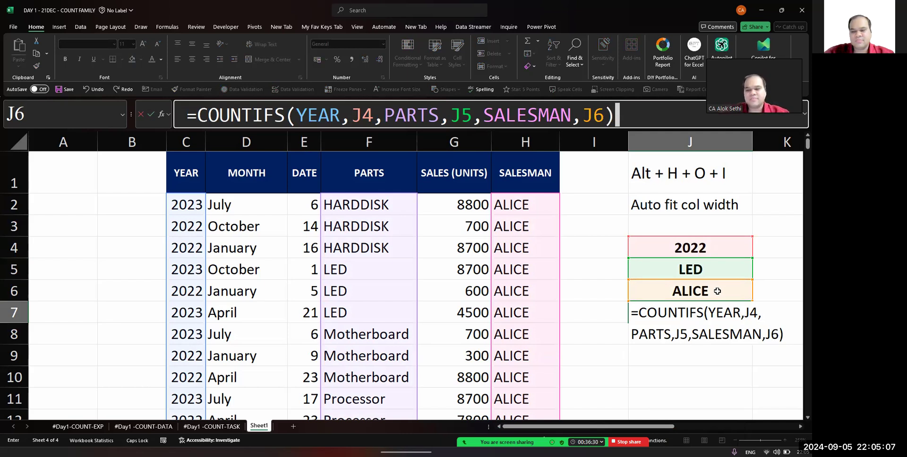
{"action": "key", "text": "Return"}
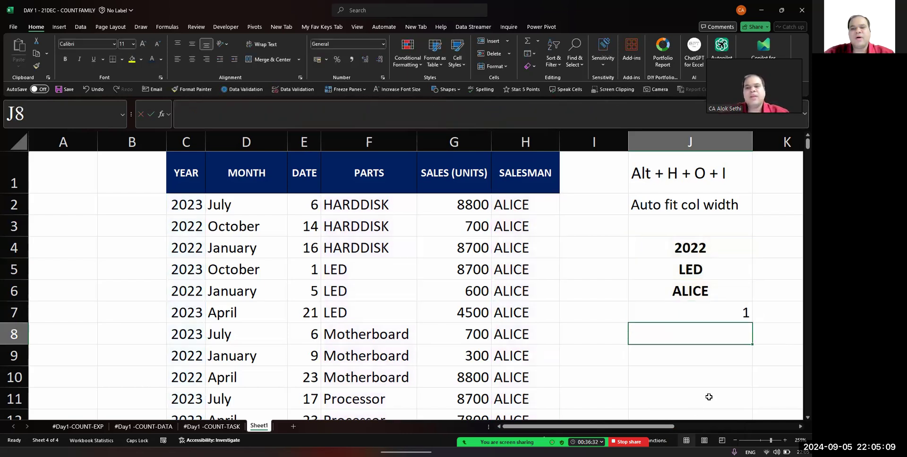
Make the COUNTIFS result in J7 bold and center it horizontally
{"action": "key", "text": "Up"}
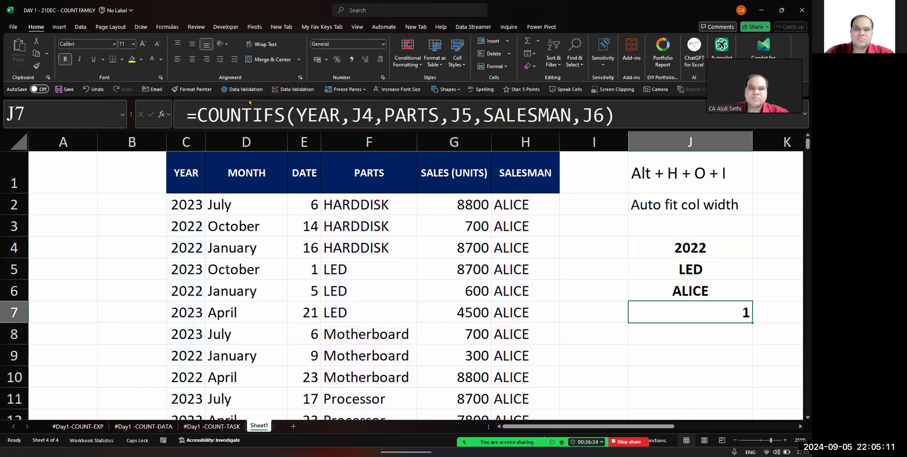
{"action": "left_click", "coordinate": [190, 60]}
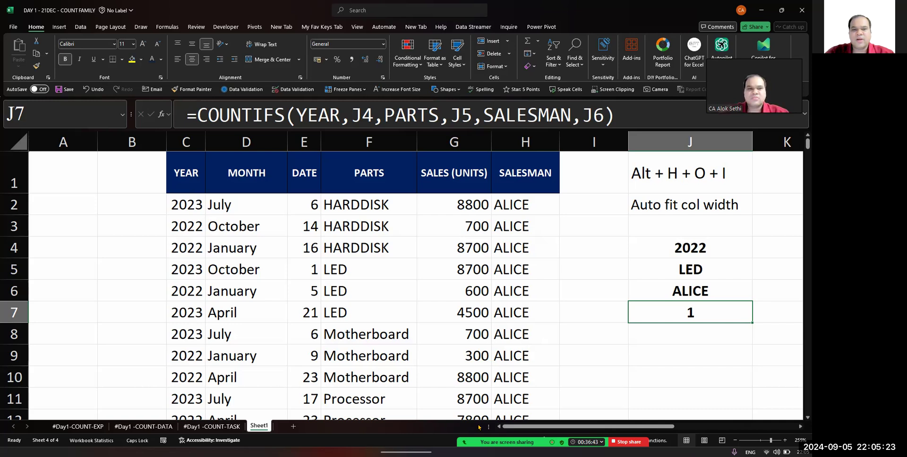
{"action": "key", "text": "alt+h"}
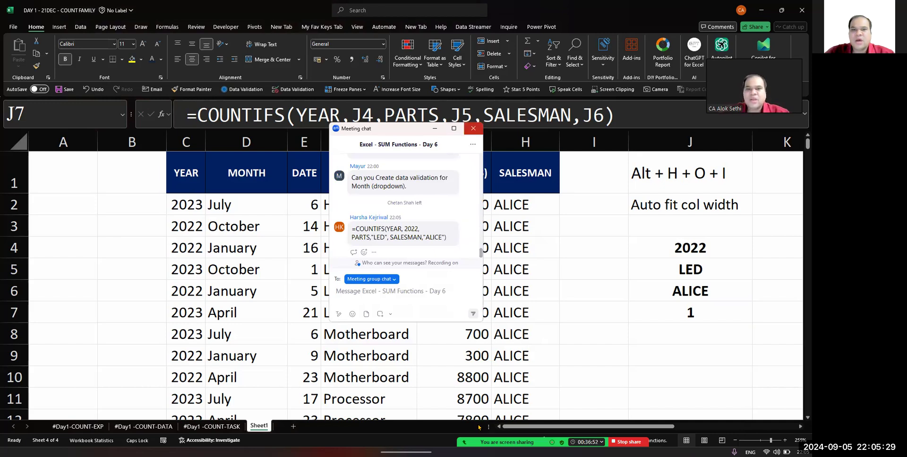
{"action": "key", "text": "alt+h"}
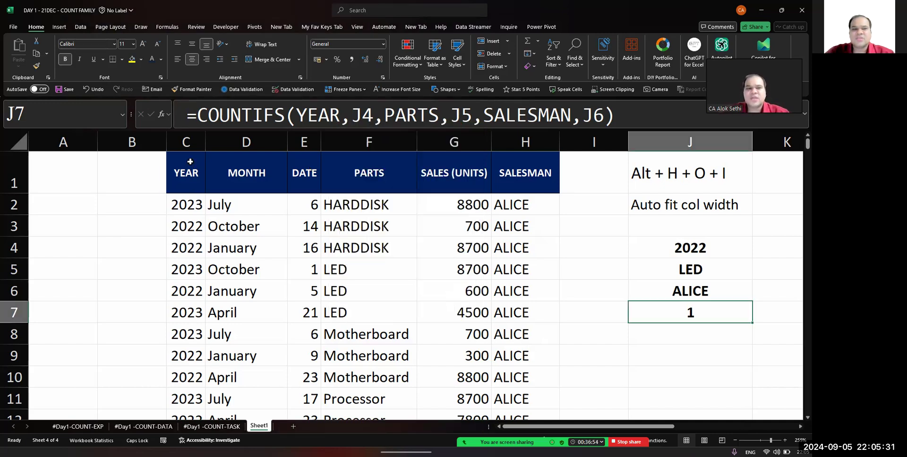
Add filters to the header row of the data table in columns C to H
{"action": "left_click", "coordinate": [190, 161]}
{"action": "key", "text": "ctrl+shift+Right"}
{"action": "key", "text": "ctrl+shift+Down"}
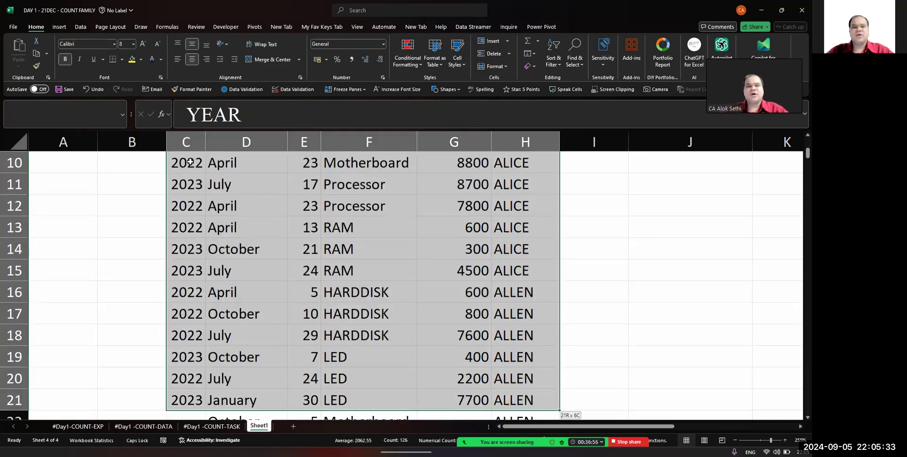
{"action": "key", "text": "Up"}
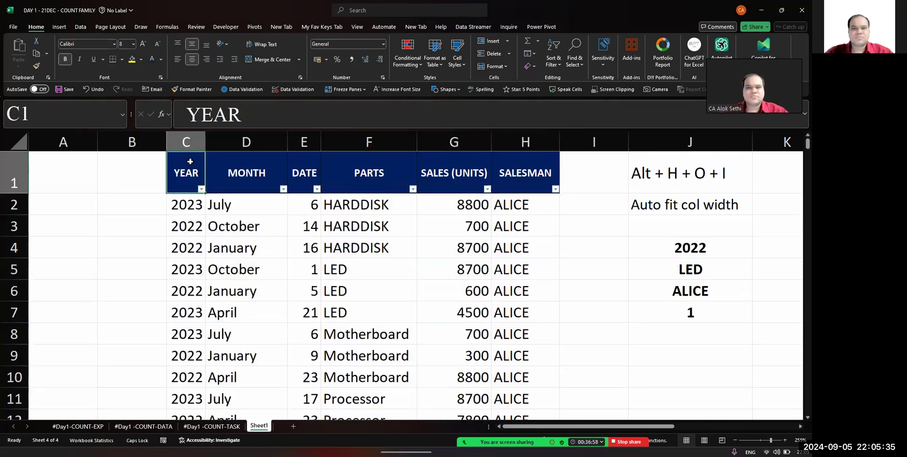
Filter the YEAR column to show only 2022
{"action": "key", "text": "alt+Down"}
{"action": "key", "text": "Down"}
{"action": "key", "text": "Down"}
{"action": "key", "text": "Down"}
{"action": "key", "text": "Down"}
{"action": "key", "text": "Down"}
{"action": "key", "text": "Down"}
{"action": "key", "text": "Down"}
{"action": "key", "text": "Down"}
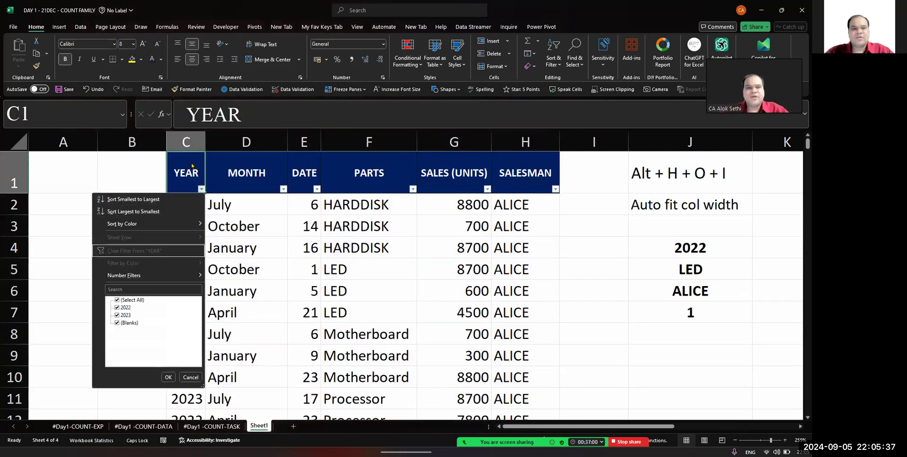
{"action": "key", "text": "Up"}
{"action": "key", "text": "Up"}
{"action": "key", "text": "space"}
{"action": "key", "text": "Down"}
{"action": "key", "text": "space"}
{"action": "key", "text": "Return"}
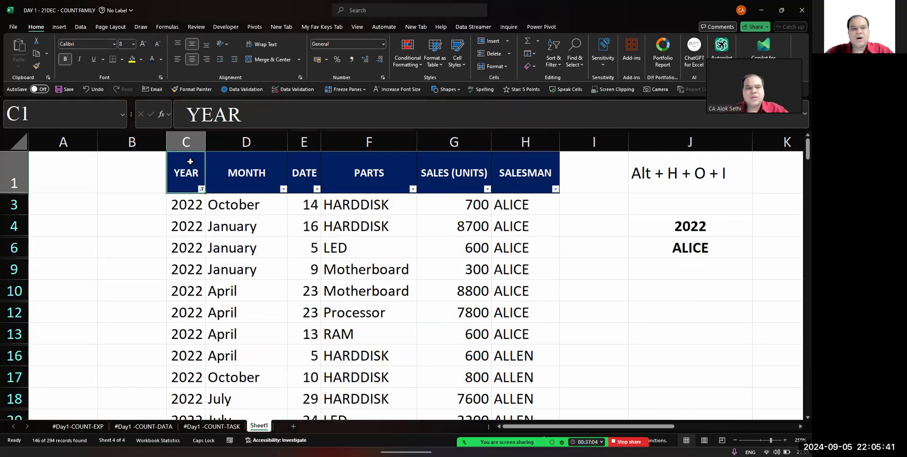
{"action": "key", "text": "Right"}
{"action": "key", "text": "alt+Down"}
{"action": "key", "text": "Down"}
{"action": "key", "text": "Down"}
{"action": "key", "text": "Down"}
{"action": "key", "text": "Down"}
{"action": "key", "text": "Down"}
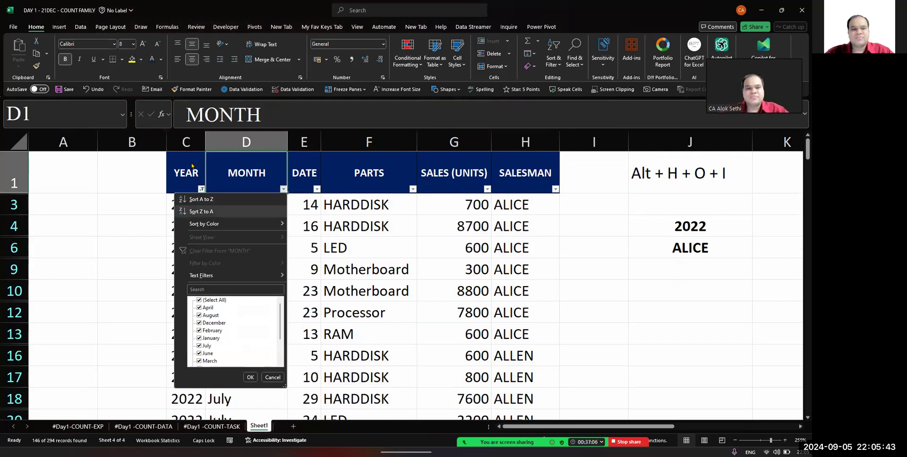
{"action": "key", "text": "space"}
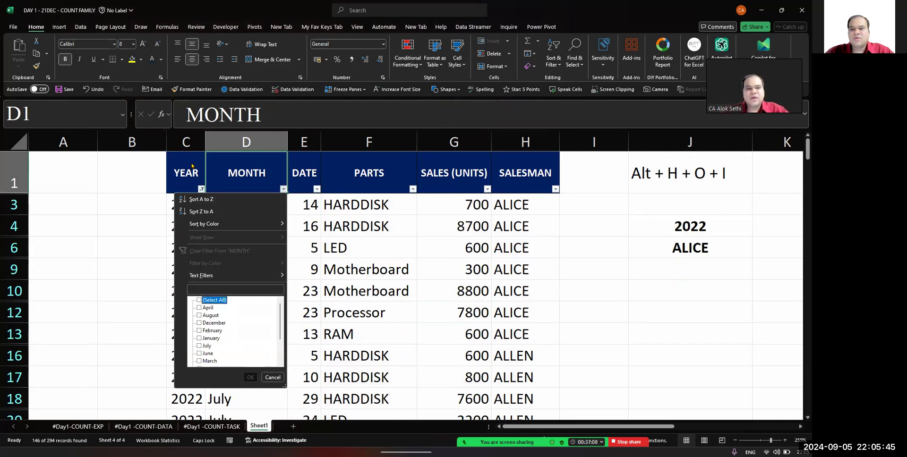
{"action": "key", "text": "Down"}
{"action": "key", "text": "Down"}
{"action": "key", "text": "Down"}
{"action": "key", "text": "Down"}
{"action": "key", "text": "Down"}
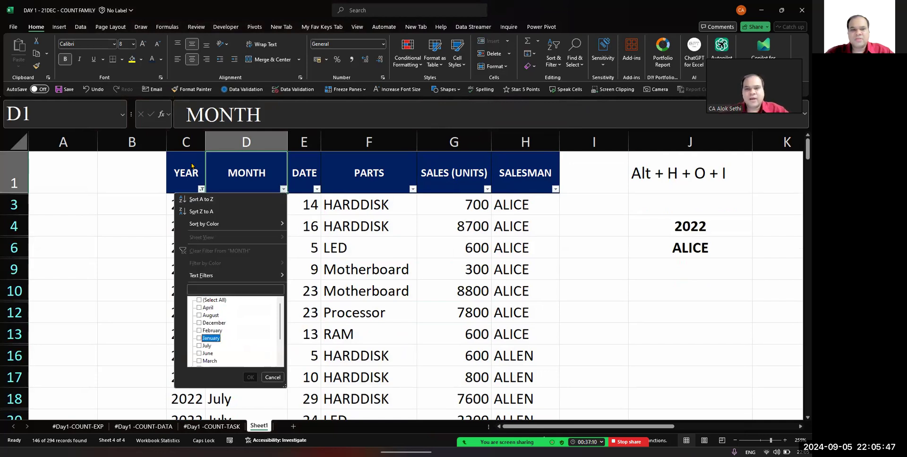
{"action": "key", "text": "Down"}
{"action": "key", "text": "Down"}
{"action": "key", "text": "Down"}
{"action": "key", "text": "Down"}
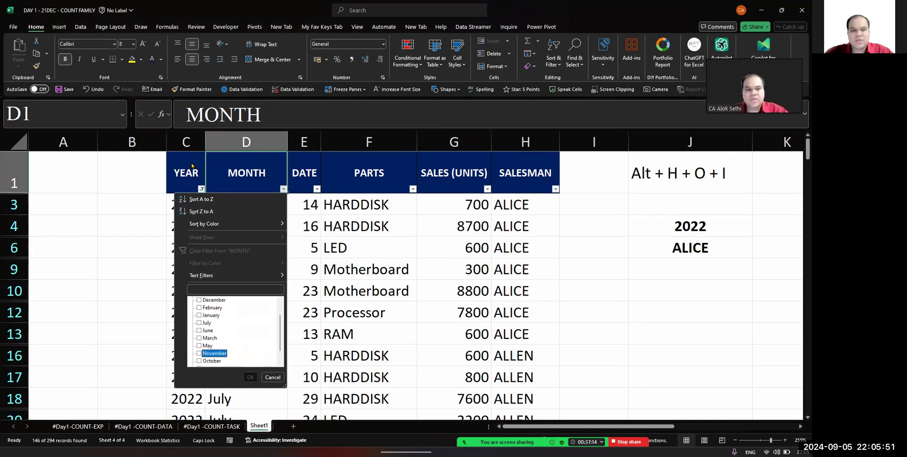
{"action": "key", "text": "shift+Tab"}
{"action": "key", "text": "Up"}
{"action": "key", "text": "Up"}
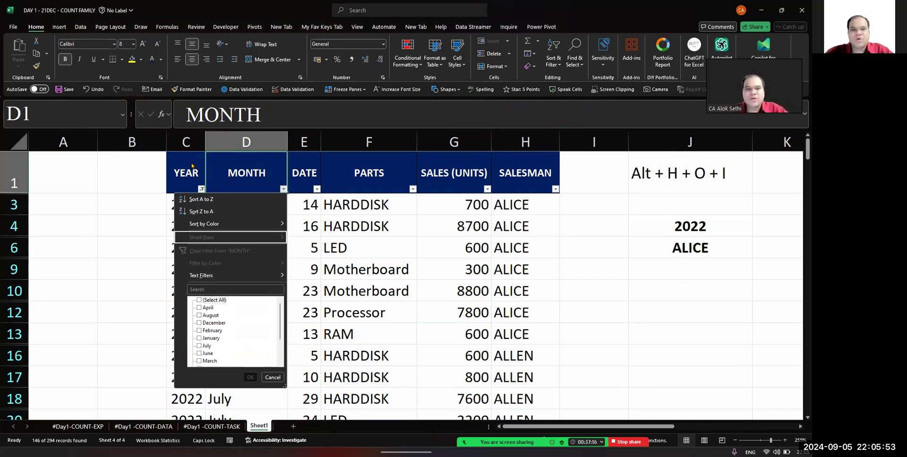
{"action": "key", "text": "Escape"}
Overwrite the SALES (UNITS) header in G1 with a backtick character
{"action": "key", "text": "Right"}
{"action": "key", "text": "Right"}
{"action": "key", "text": "Right"}
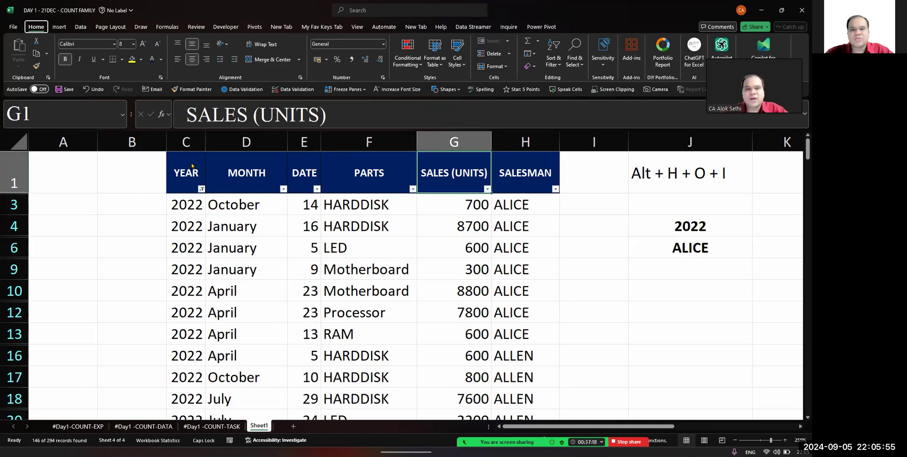
{"action": "type", "text": "`"}
{"action": "key", "text": "Down"}
{"action": "key", "text": "Left"}
{"action": "key", "text": "Left"}
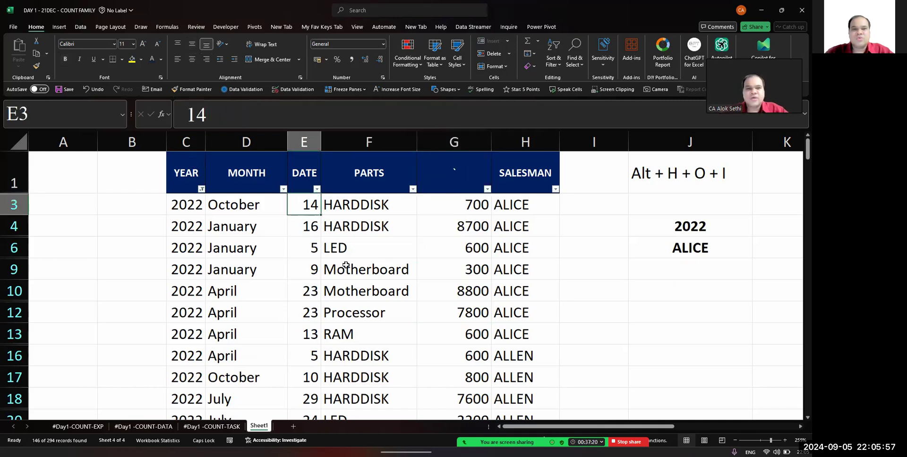
Filter the PARTS column to show only LED
{"action": "key", "text": "Right"}
{"action": "key", "text": "Up"}
{"action": "key", "text": "alt+Down"}
{"action": "key", "text": "Up"}
{"action": "key", "text": "Tab"}
{"action": "key", "text": "Down"}
{"action": "key", "text": "Down"}
{"action": "key", "text": "space"}
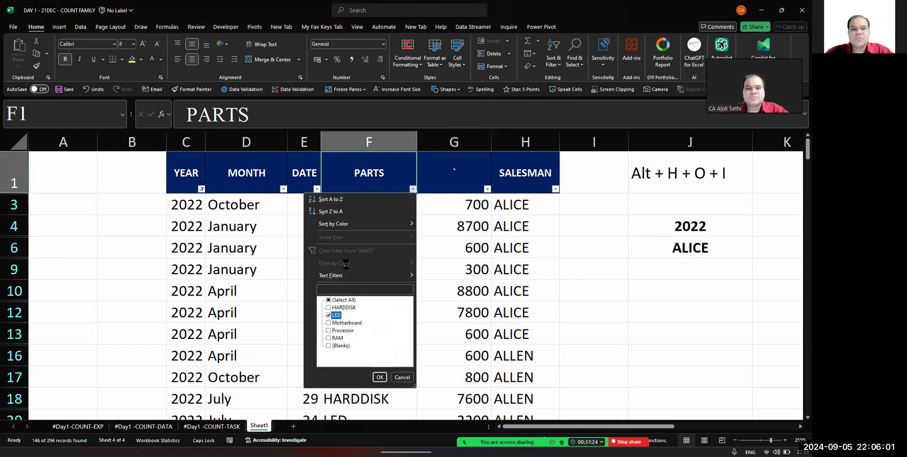
{"action": "key", "text": "Return"}
Filter the SALESMAN column to show only the salesman named in cell J6
{"action": "key", "text": "Right"}
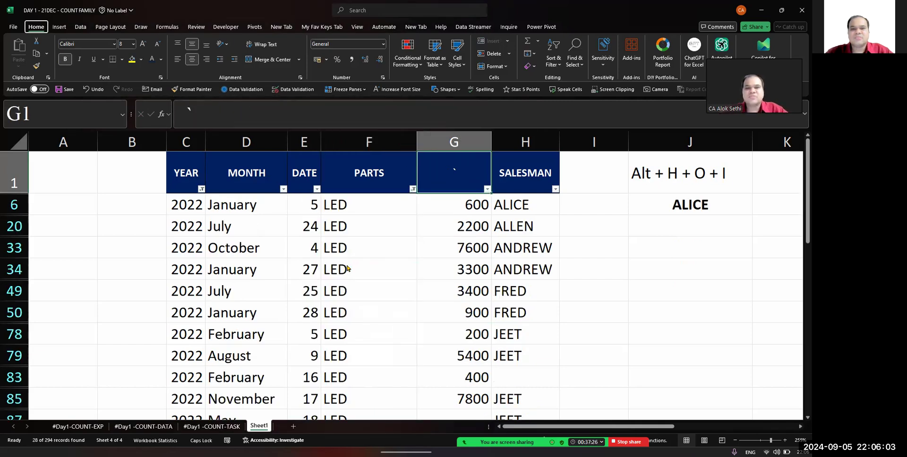
{"action": "key", "text": "Right"}
{"action": "key", "text": "Right"}
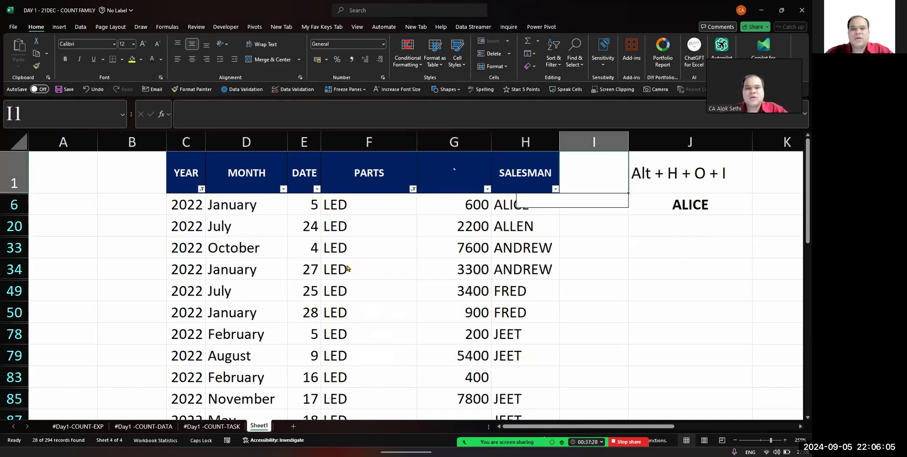
{"action": "key", "text": "Left"}
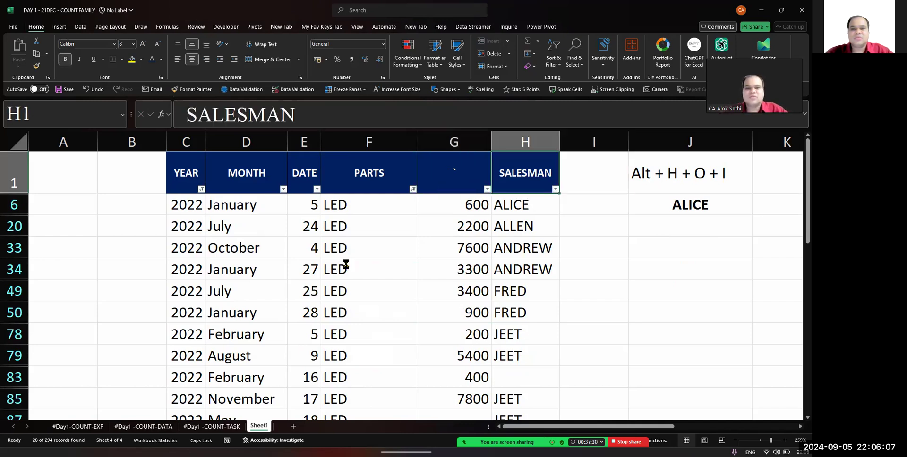
{"action": "key", "text": "alt+Down"}
{"action": "key", "text": "Down"}
{"action": "key", "text": "Down"}
{"action": "key", "text": "Down"}
{"action": "key", "text": "Down"}
{"action": "key", "text": "Down"}
{"action": "key", "text": "Down"}
{"action": "key", "text": "Up"}
{"action": "key", "text": "Up"}
{"action": "key", "text": "Up"}
{"action": "key", "text": "space"}
{"action": "key", "text": "Down"}
{"action": "key", "text": "space"}
{"action": "key", "text": "Tab"}
{"action": "key", "text": "Return"}
{"action": "key", "text": "Down"}
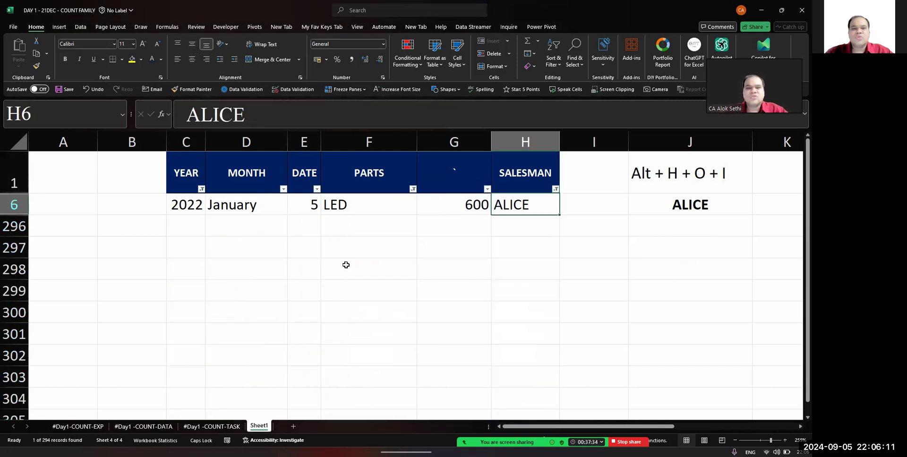
Check the filtered record in row 6 across the YEAR to SALESMAN columns against the three criteria
{"action": "key", "text": "Left"}
{"action": "key", "text": "Left"}
{"action": "key", "text": "Left"}
{"action": "key", "text": "Left"}
{"action": "key", "text": "Left"}
{"action": "key", "text": "Right"}
{"action": "key", "text": "Right"}
{"action": "key", "text": "Right"}
{"action": "key", "text": "Right"}
{"action": "key", "text": "Right"}
{"action": "key", "text": "Right"}
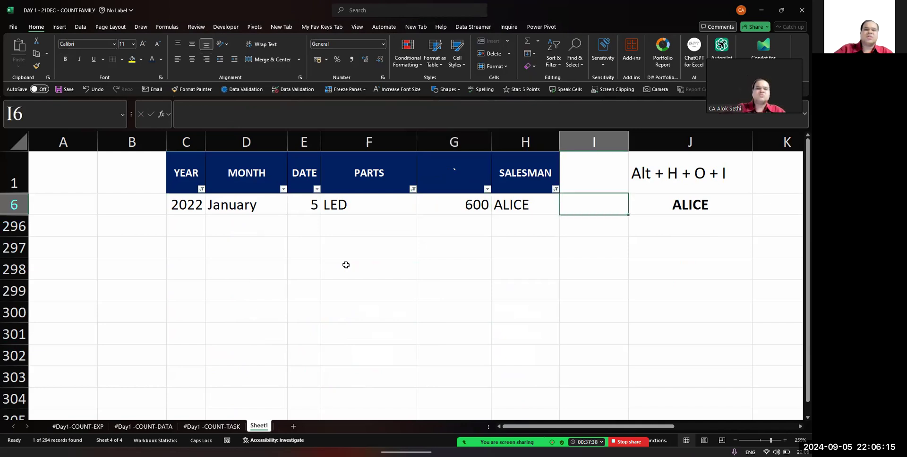
Replace the backtick header in G1 with SALES UNITS
{"action": "key", "text": "Up"}
{"action": "key", "text": "Left"}
{"action": "key", "text": "Left"}
{"action": "type", "text": "`"}
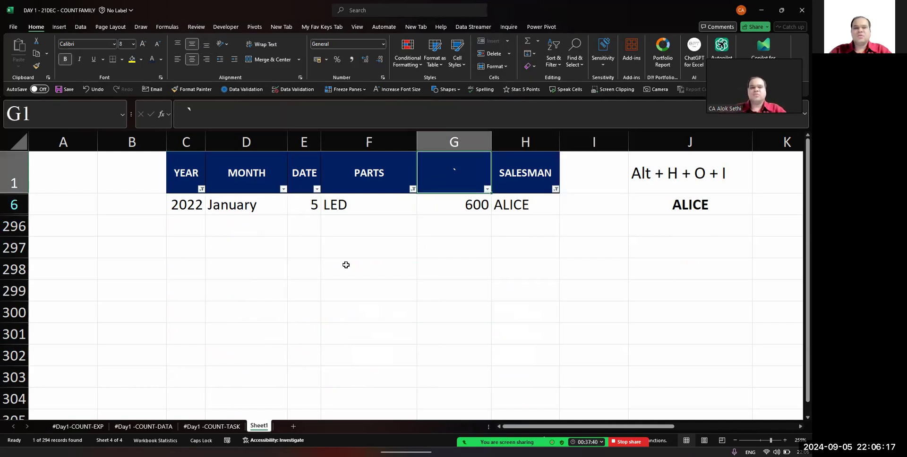
{"action": "key", "text": "BackSpace"}
{"action": "type", "text": "SAKES"}
{"action": "key", "text": "BackSpace"}
{"action": "key", "text": "BackSpace"}
{"action": "key", "text": "BackSpace"}
{"action": "type", "text": "LES UNITS"}
{"action": "key", "text": "Return"}
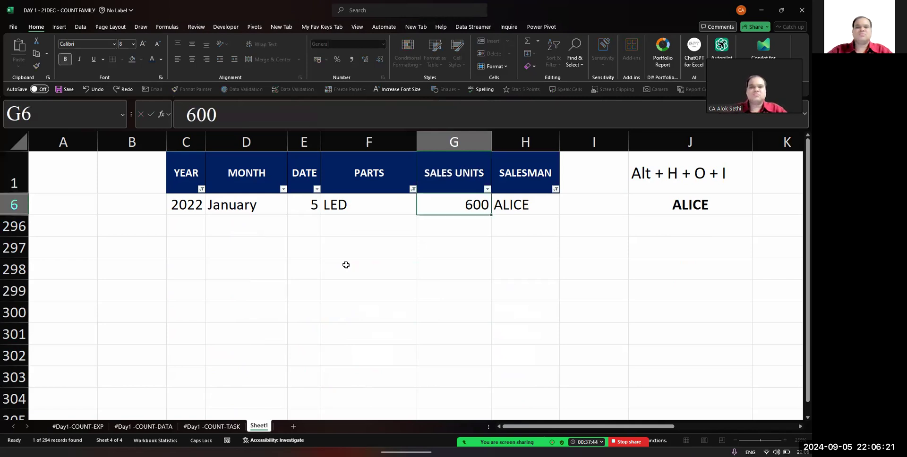
Remove the filters from the data table's header row and go back to the first data row
{"action": "key", "text": "Right"}
{"action": "key", "text": "Right"}
{"action": "key", "text": "Up"}
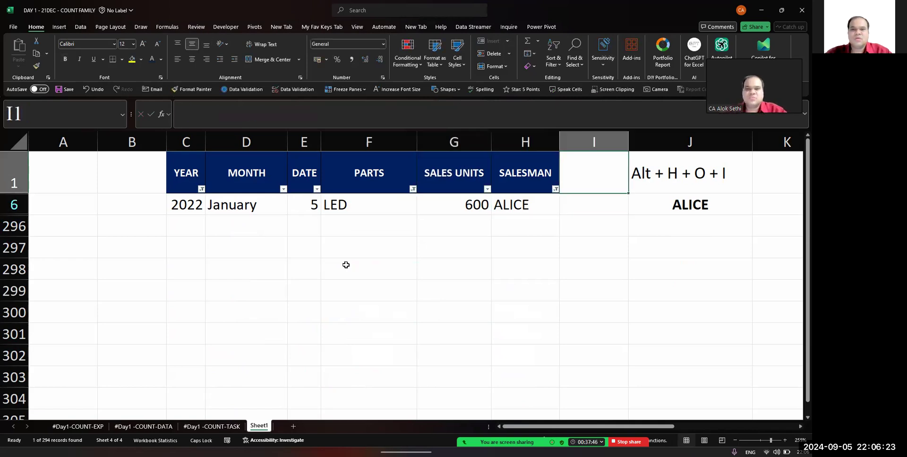
{"action": "key", "text": "Left"}
{"action": "key", "text": "Down"}
{"action": "key", "text": "Up"}
{"action": "key", "text": "ctrl+shift+l"}
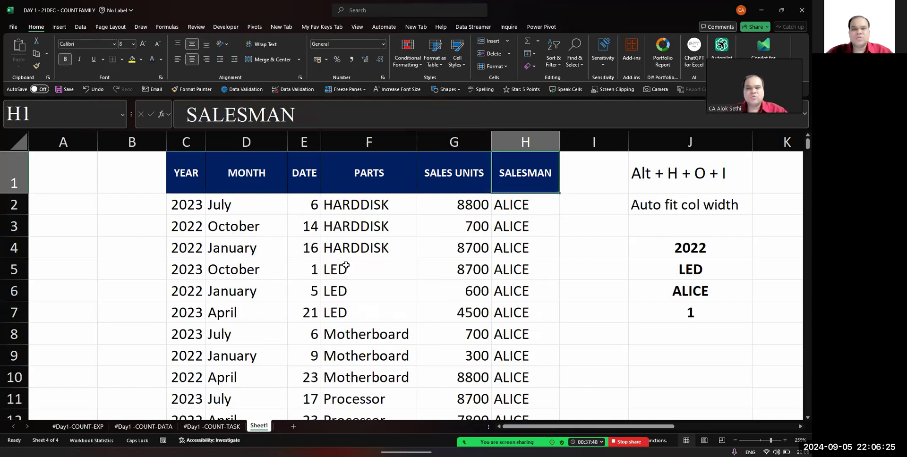
{"action": "key", "text": "Down"}
{"action": "key", "text": "Left"}
{"action": "key", "text": "Left"}
{"action": "key", "text": "Left"}
{"action": "key", "text": "Left"}
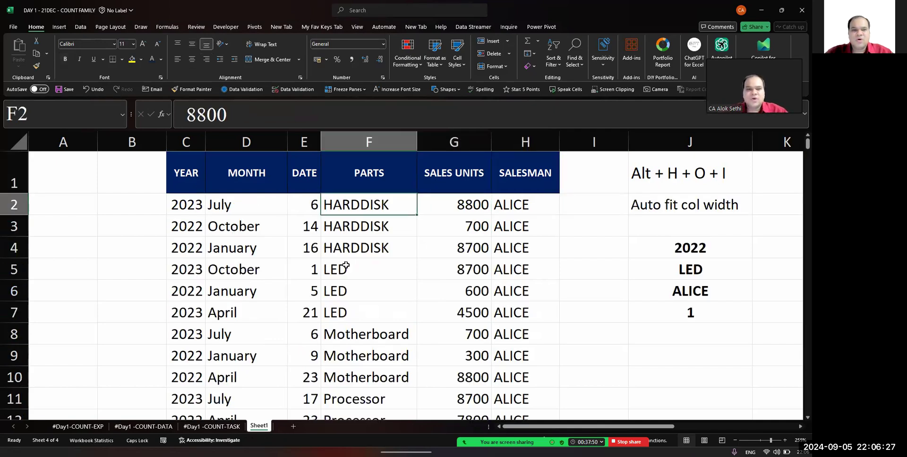
Change the part in cell F3 to LED
{"action": "key", "text": "Down"}
{"action": "key", "text": "Left"}
{"action": "key", "text": "Right"}
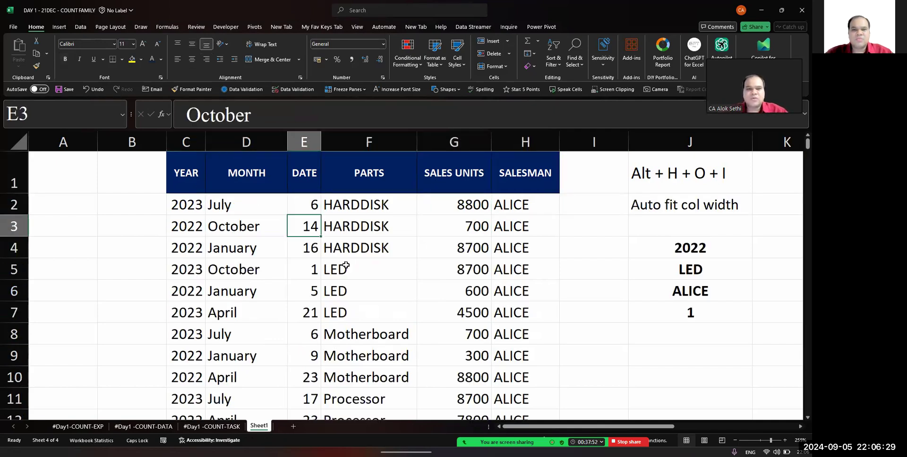
{"action": "key", "text": "Right"}
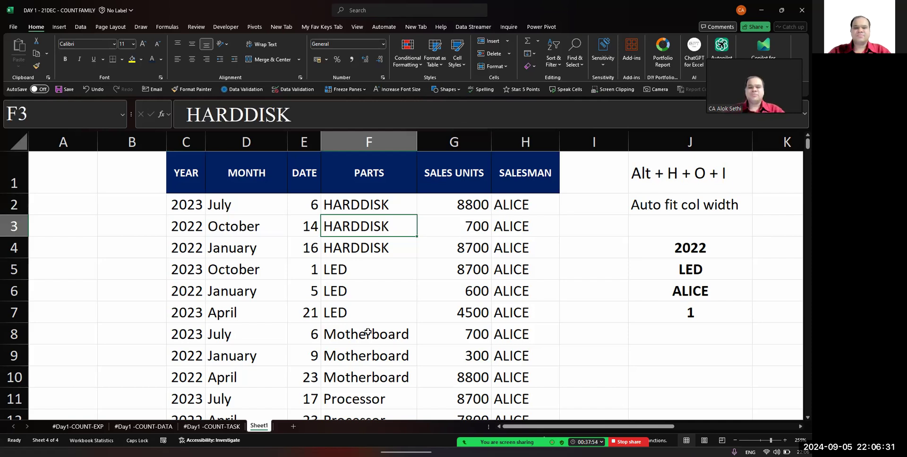
{"action": "type", "text": "LED"}
{"action": "key", "text": "Return"}
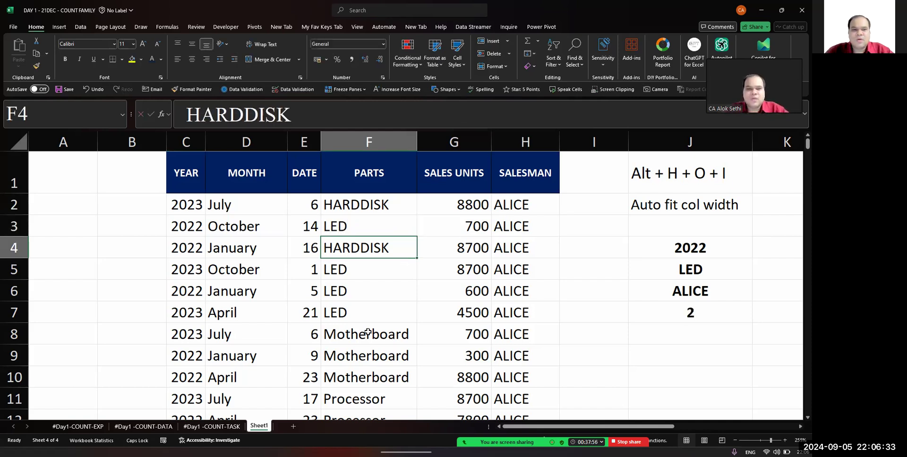
Change the year of the April LED record in cell C7 to 2022
{"action": "key", "text": "Down"}
{"action": "key", "text": "Down"}
{"action": "key", "text": "Left"}
{"action": "key", "text": "Left"}
{"action": "key", "text": "Left"}
{"action": "key", "text": "Right"}
{"action": "key", "text": "Right"}
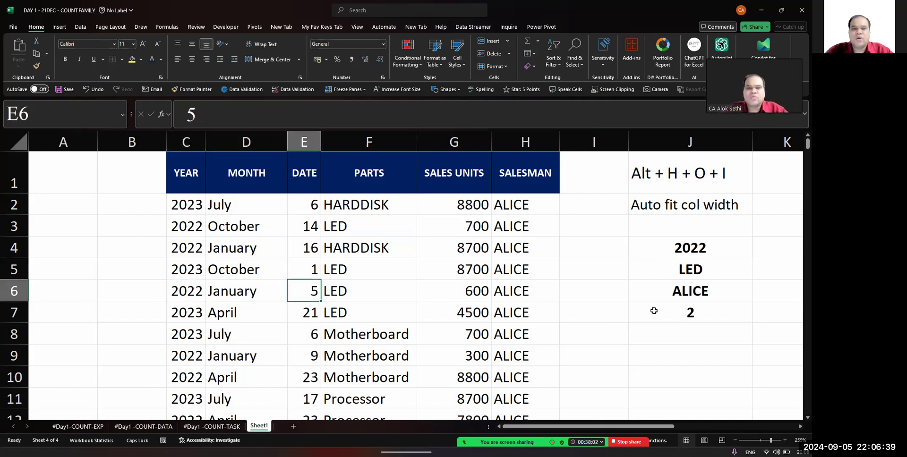
{"action": "key", "text": "Down"}
{"action": "key", "text": "Left"}
{"action": "key", "text": "Left"}
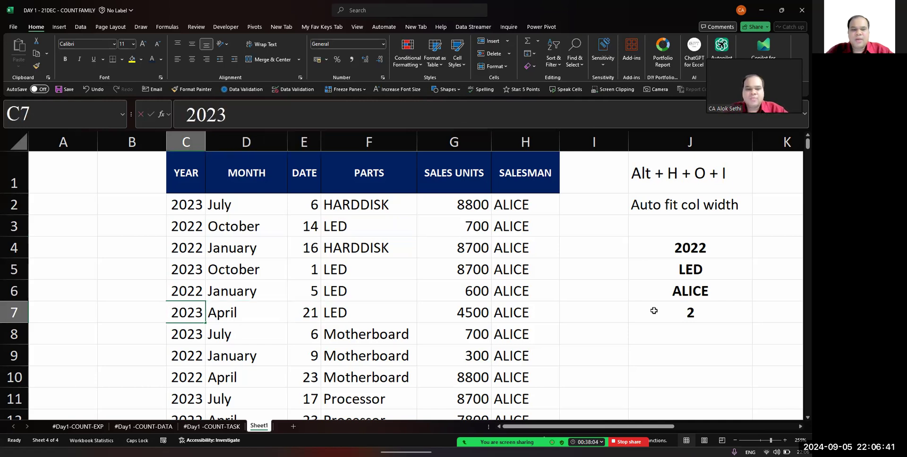
{"action": "type", "text": "2022"}
{"action": "key", "text": "Return"}
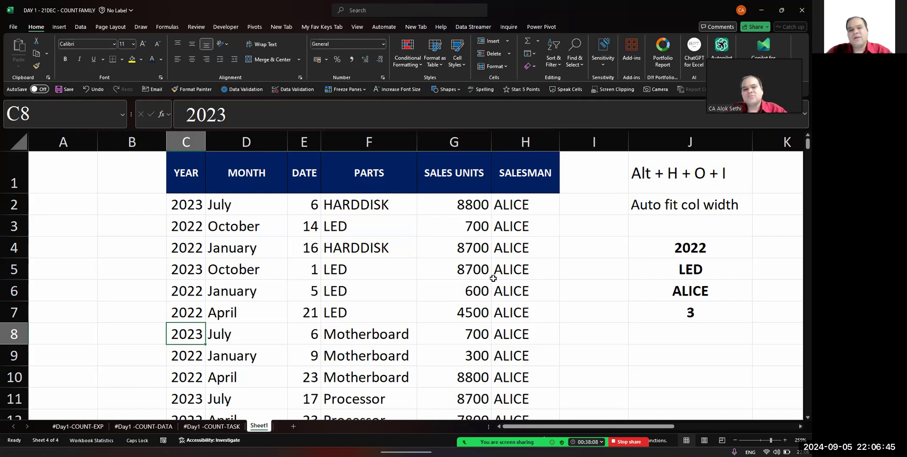
Examine the COUNTIFS formula in J7 with its referenced ranges and criteria cells, leaving it unchanged
{"action": "left_click", "coordinate": [708, 303]}
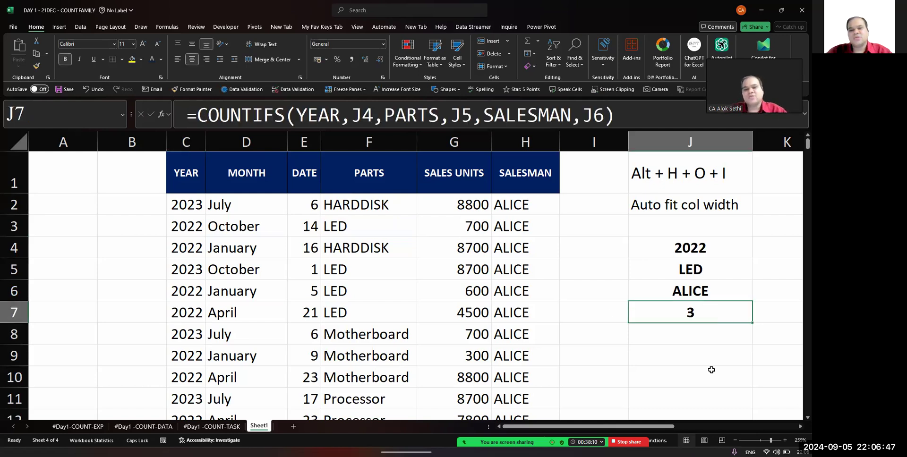
{"action": "key", "text": "F2"}
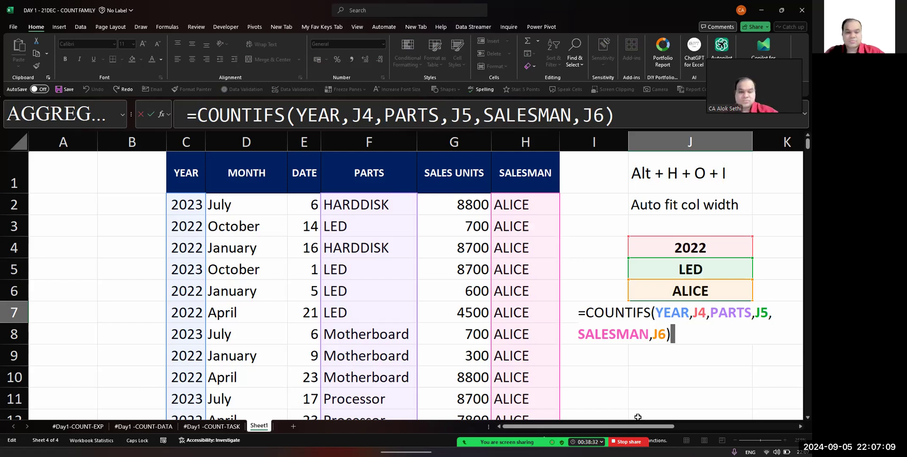
{"action": "key", "text": "ctrl+Return"}
{"action": "left_click", "coordinate": [435, 364]}
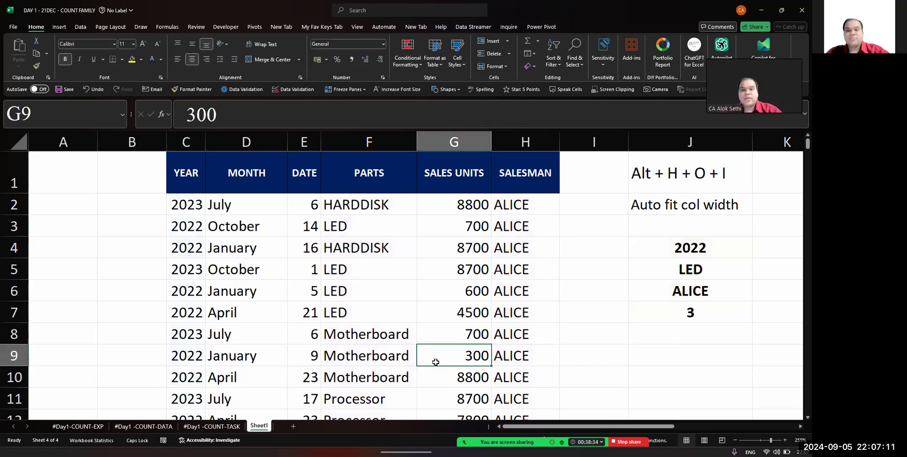
Make the header row L1:Q1 of the second data table bold
{"action": "left_click", "coordinate": [186, 181]}
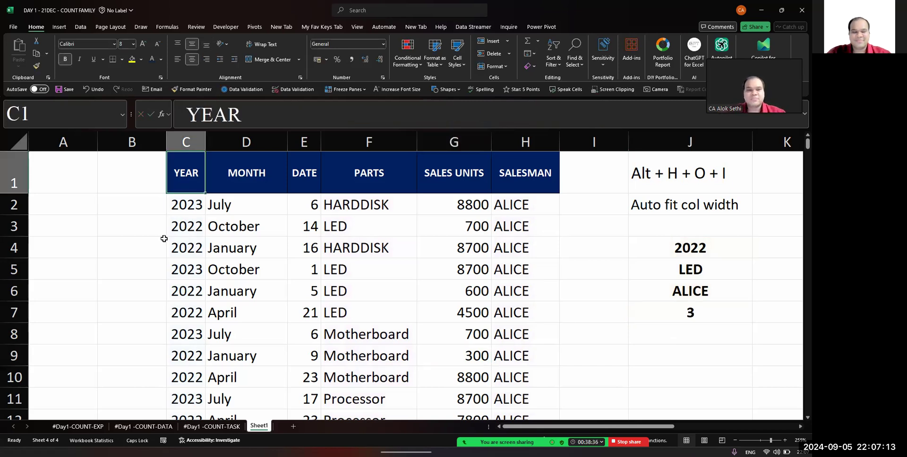
{"action": "key", "text": "Right"}
{"action": "key", "text": "Right"}
{"action": "key", "text": "Right"}
{"action": "key", "text": "Right"}
{"action": "key", "text": "Right"}
{"action": "key", "text": "Right"}
{"action": "key", "text": "Right"}
{"action": "key", "text": "Right"}
{"action": "key", "text": "Right"}
{"action": "key", "text": "Right"}
{"action": "key", "text": "Right"}
{"action": "key", "text": "Right"}
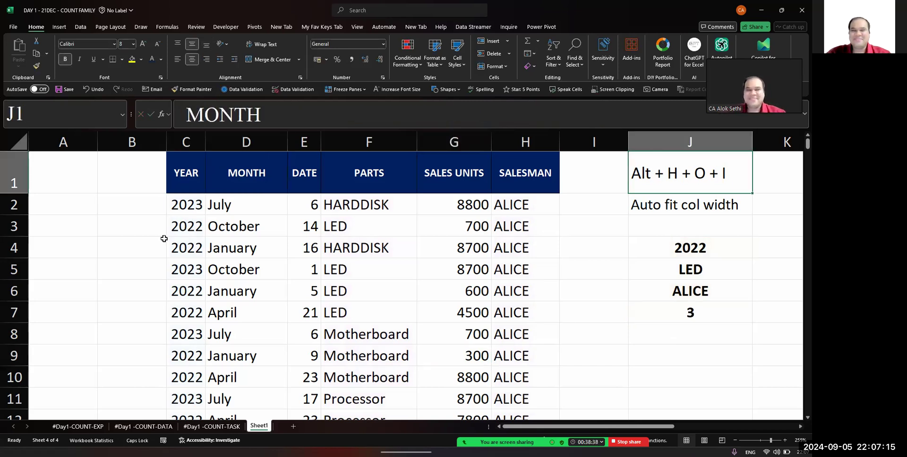
{"action": "key", "text": "Right"}
{"action": "key", "text": "Right"}
{"action": "key", "text": "Right"}
{"action": "key", "text": "Left"}
{"action": "key", "text": "Left"}
{"action": "key", "text": "Left"}
{"action": "key", "text": "Left"}
{"action": "key", "text": "Left"}
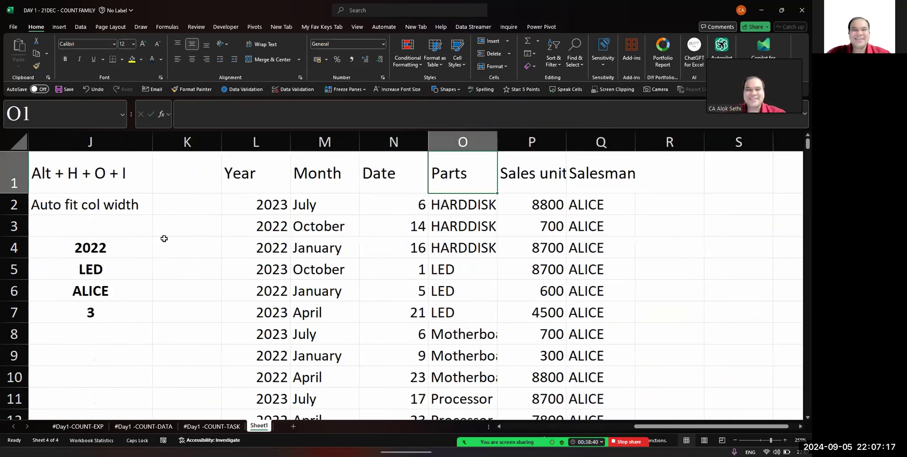
{"action": "key", "text": "Left"}
{"action": "key", "text": "shift+Right"}
{"action": "key", "text": "shift+Right"}
{"action": "key", "text": "shift+Right"}
{"action": "key", "text": "shift+Right"}
{"action": "key", "text": "shift+Right"}
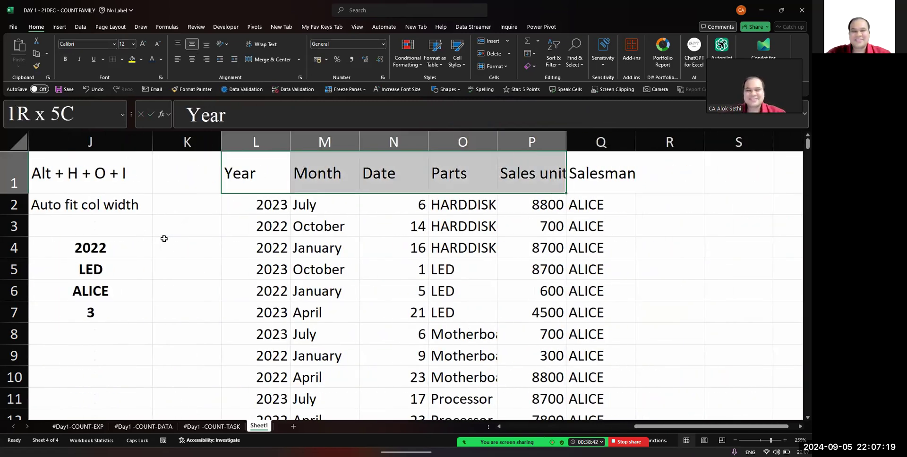
{"action": "key", "text": "ctrl+b"}
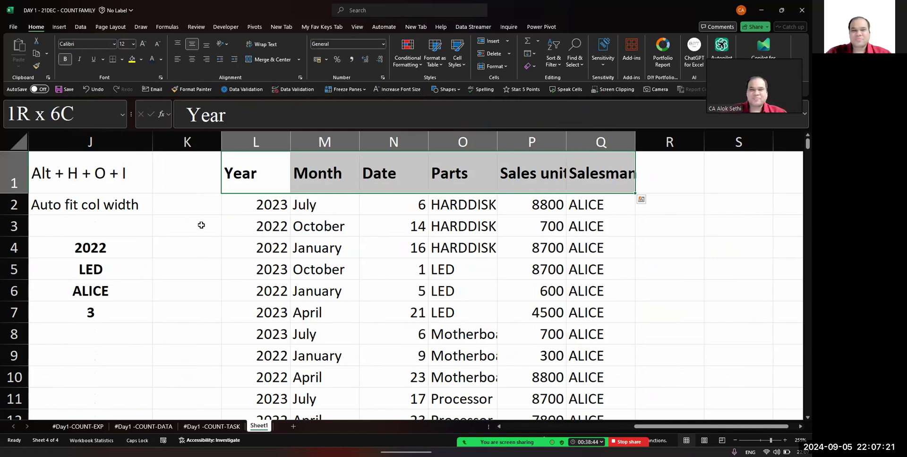
Widen the Salesman and Sales unit columns of the second table to fit their headers
{"action": "left_click", "coordinate": [559, 172]}
{"action": "left_click_drag", "start_coordinate": [636, 144], "coordinate": [644, 146]}
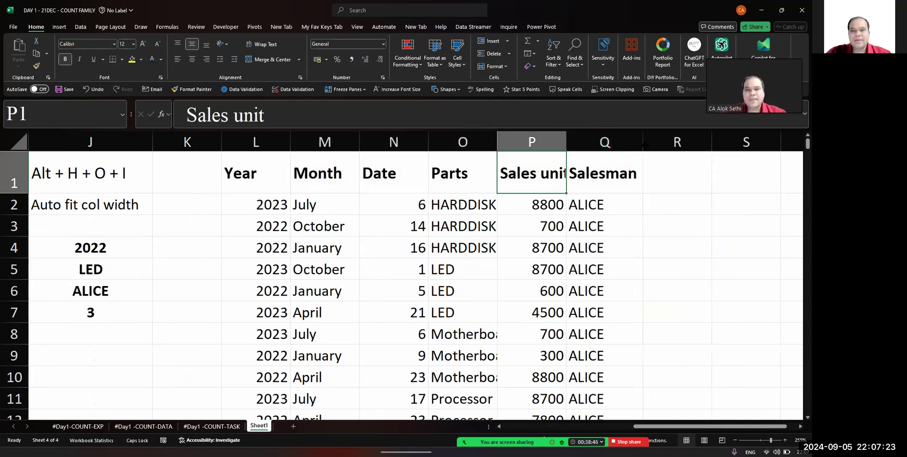
{"action": "left_click_drag", "start_coordinate": [567, 142], "coordinate": [585, 142]}
{"action": "left_click", "coordinate": [556, 224]}
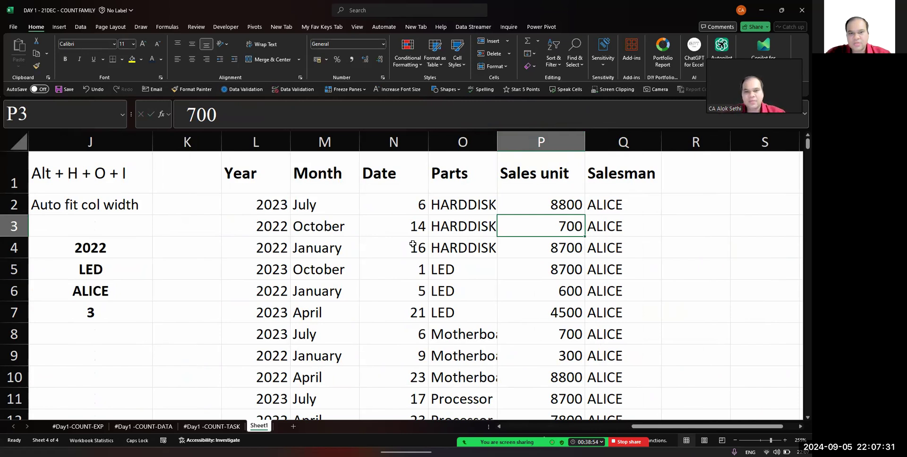
Rename the Year header in L1 of the second table as Saal
{"action": "left_click", "coordinate": [248, 170]}
{"action": "left_click", "coordinate": [331, 172]}
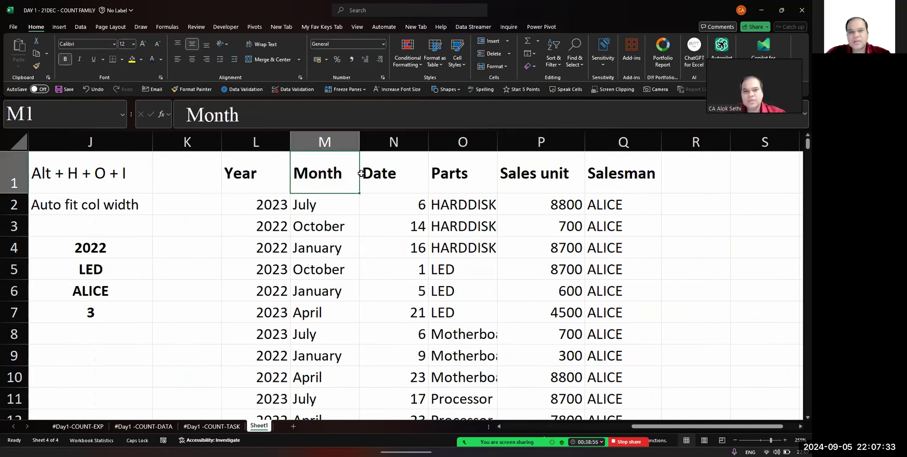
{"action": "left_click", "coordinate": [421, 171]}
{"action": "left_click", "coordinate": [508, 173]}
{"action": "left_click", "coordinate": [603, 171]}
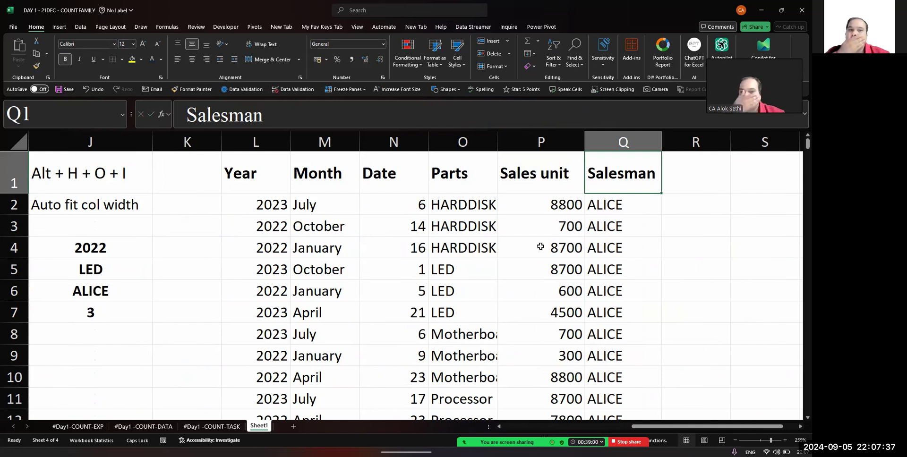
{"action": "key", "text": "Left"}
{"action": "key", "text": "Left"}
{"action": "key", "text": "Left"}
{"action": "key", "text": "Left"}
{"action": "key", "text": "Left"}
{"action": "key", "text": "Left"}
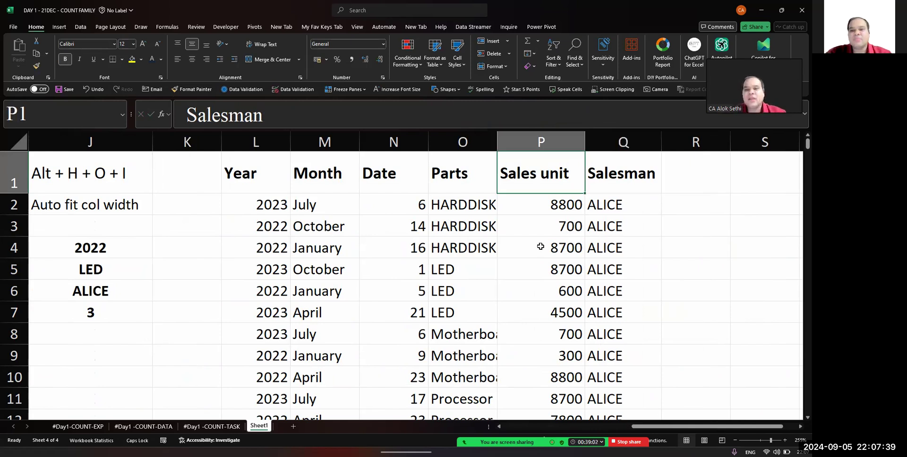
{"action": "key", "text": "Right"}
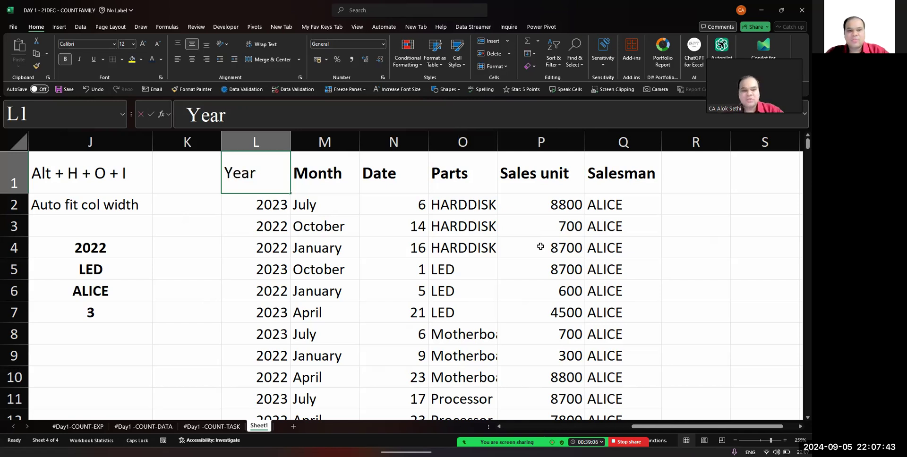
{"action": "type", "text": "Saal"}
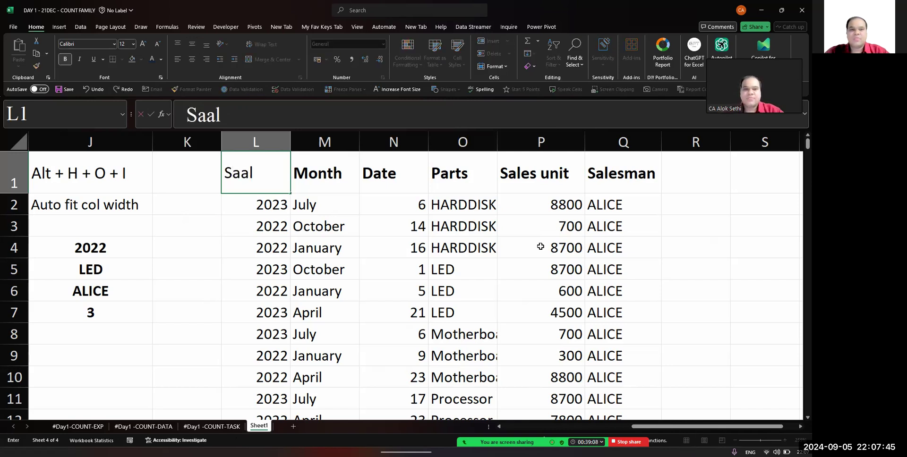
{"action": "key", "text": "Return"}
Rename the Month header in M1 as Mahina
{"action": "key", "text": "Up"}
{"action": "key", "text": "Right"}
{"action": "type", "text": "Mahine"}
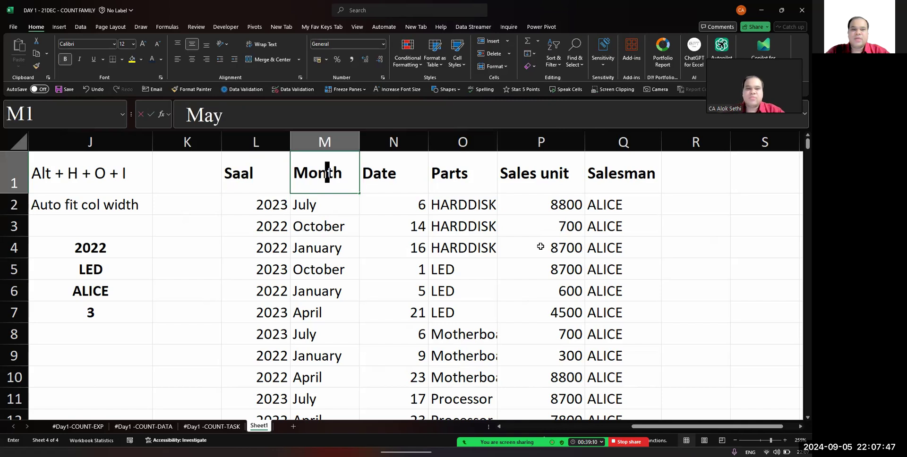
{"action": "key", "text": "BackSpace"}
{"action": "type", "text": "a"}
{"action": "key", "text": "Return"}
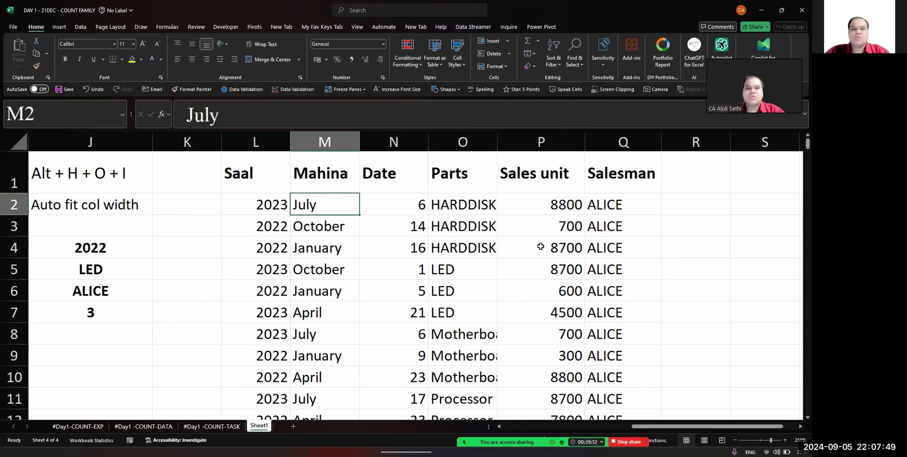
Rename the Date header in N1 as Dinaak
{"action": "key", "text": "Up"}
{"action": "key", "text": "Right"}
{"action": "type", "text": "Dinak"}
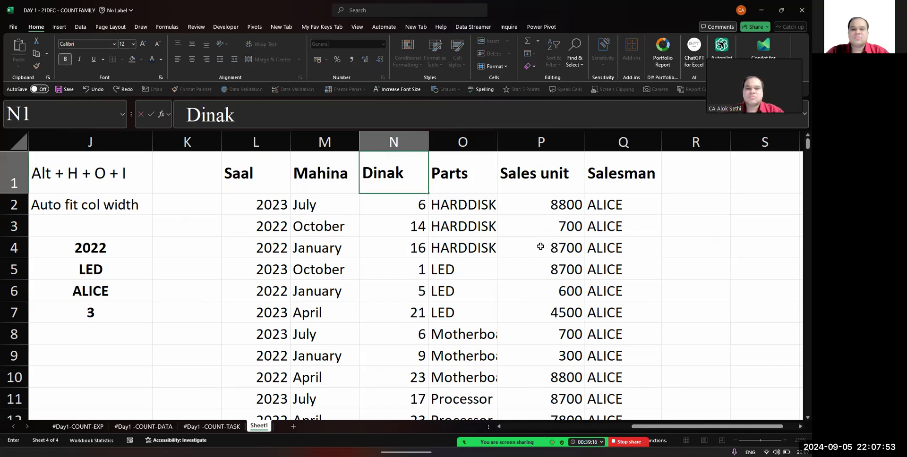
{"action": "key", "text": "BackSpace"}
{"action": "type", "text": "akl"}
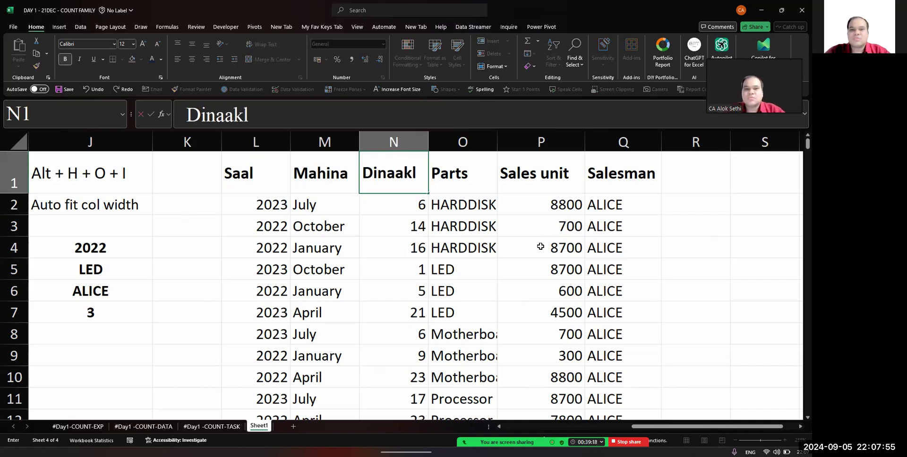
{"action": "key", "text": "BackSpace"}
{"action": "key", "text": "Tab"}
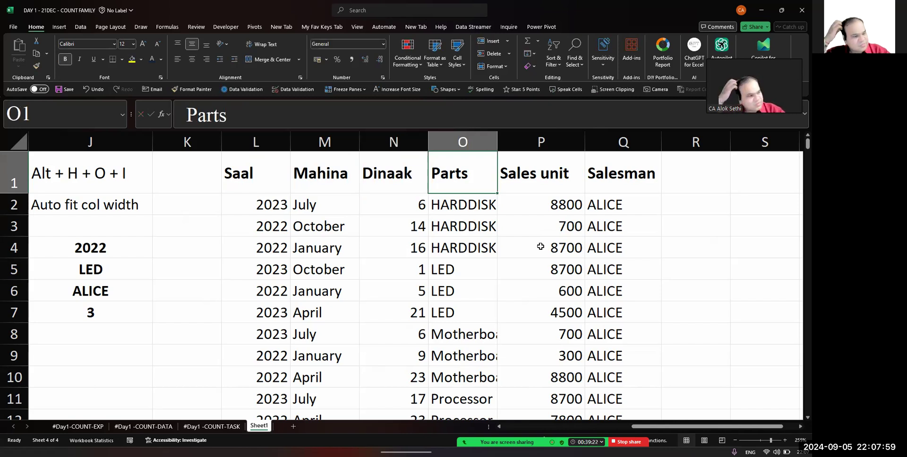
Rename the Parts header in O1 as Aujar and the Sales unit header in P1 as Bikri
{"action": "type", "text": "Au"}
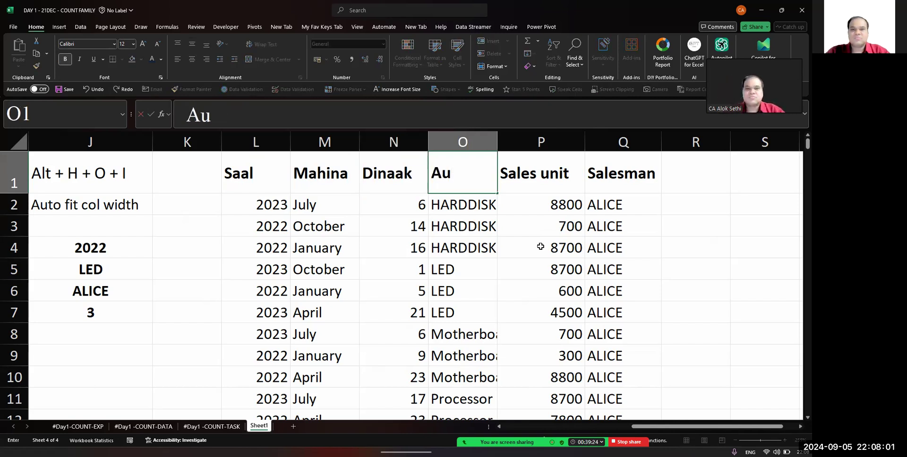
{"action": "type", "text": "jar"}
{"action": "key", "text": "Tab"}
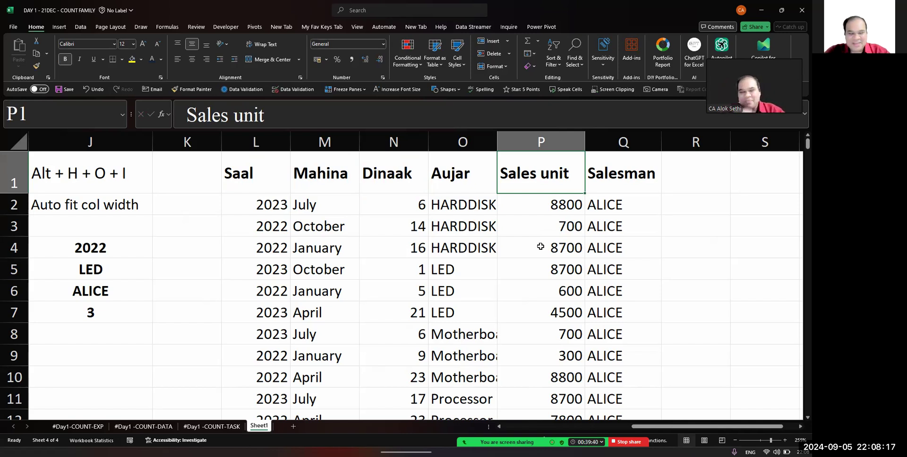
{"action": "type", "text": "Bir"}
{"action": "key", "text": "BackSpace"}
{"action": "type", "text": "kri"}
{"action": "key", "text": "Return"}
Rename the Salesman header in Q1 as Bechnewala and widen column Q to fit it
{"action": "key", "text": "Left"}
{"action": "key", "text": "Left"}
{"action": "key", "text": "Up"}
{"action": "key", "text": "Right"}
{"action": "key", "text": "Right"}
{"action": "key", "text": "Right"}
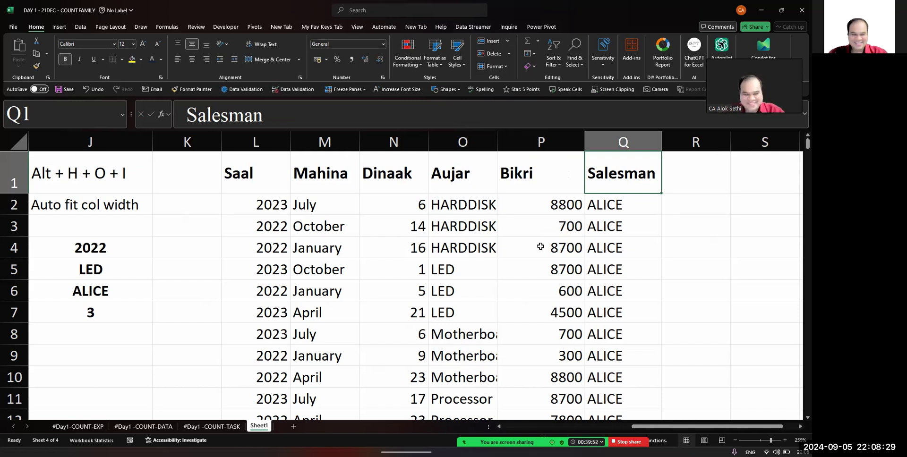
{"action": "type", "text": "B"}
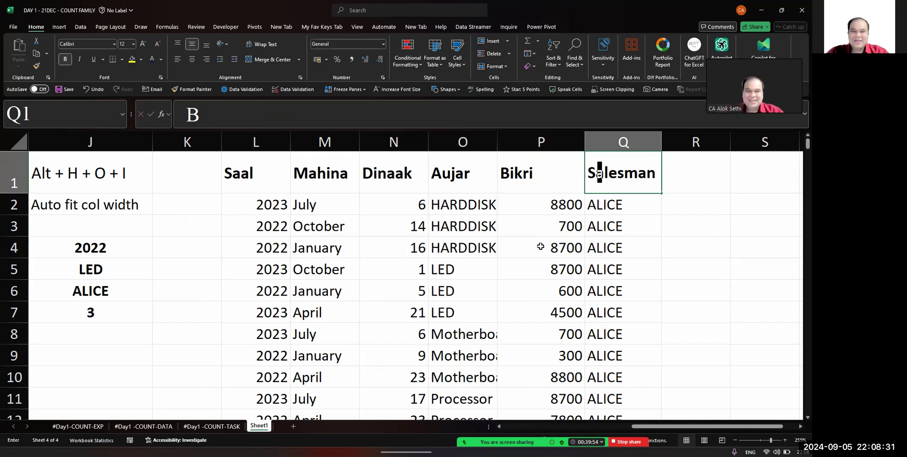
{"action": "type", "text": "echnewala"}
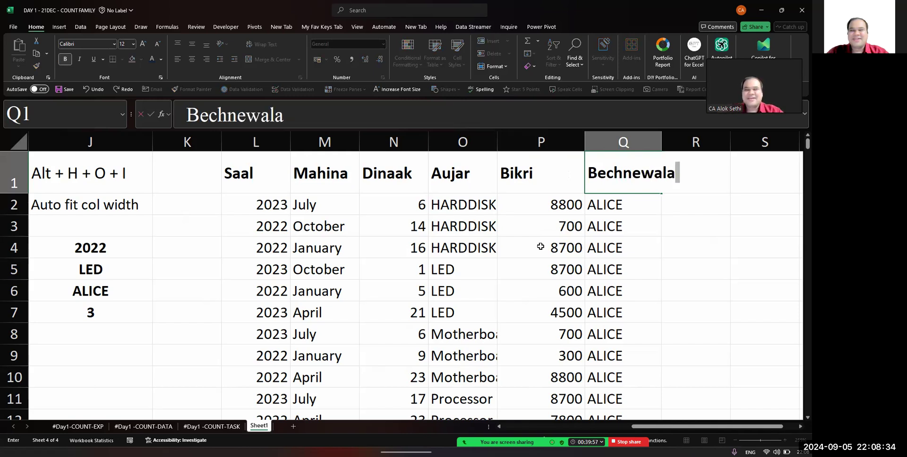
{"action": "key", "text": "Return"}
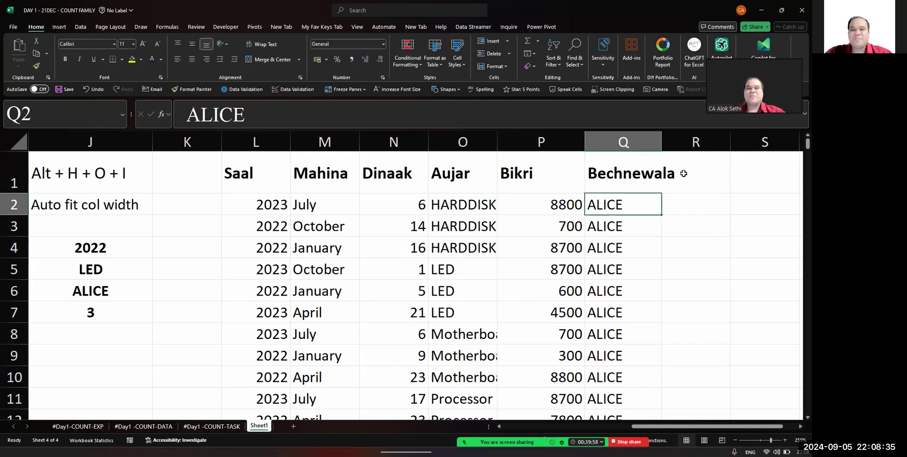
{"action": "left_click_drag", "start_coordinate": [663, 144], "coordinate": [690, 145]}
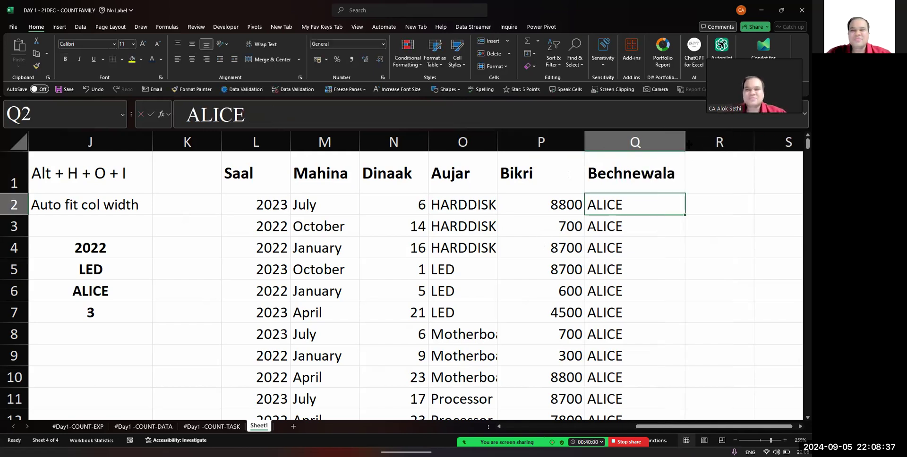
Go through the second table's headers one by one from L1 to Q1
{"action": "left_click", "coordinate": [244, 171]}
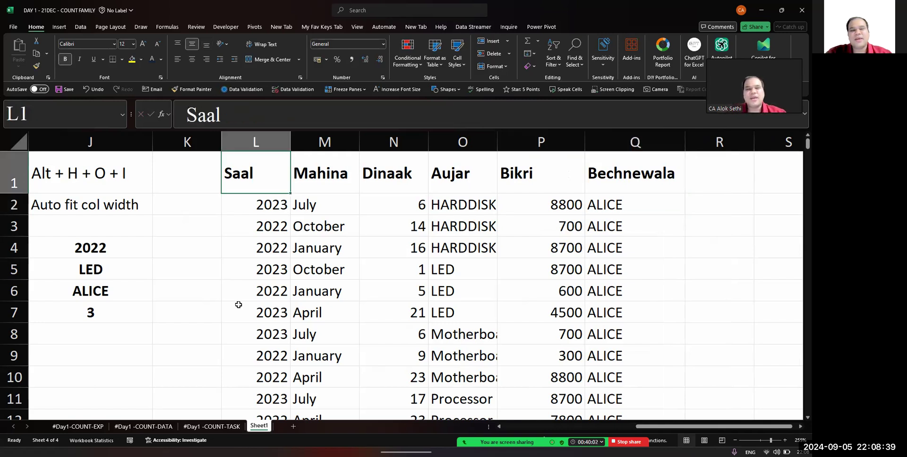
{"action": "key", "text": "Right"}
{"action": "key", "text": "Right"}
{"action": "key", "text": "Right"}
{"action": "key", "text": "Right"}
{"action": "key", "text": "Right"}
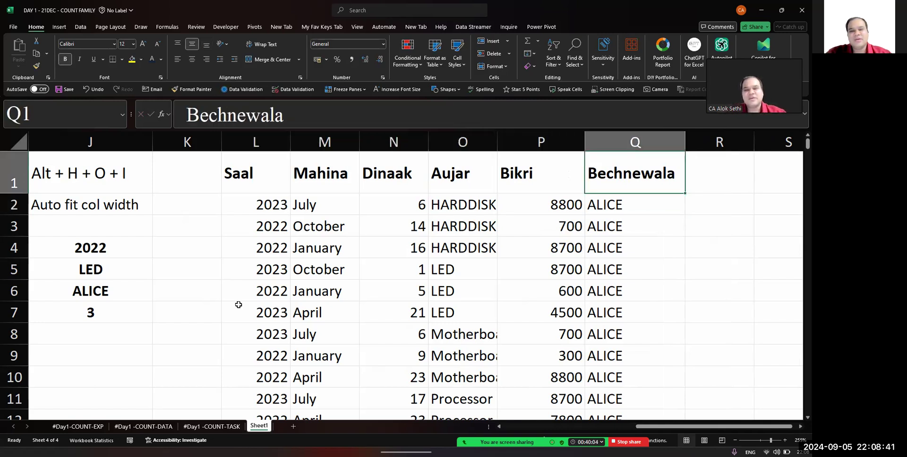
Select the whole second table from the Saal header in L1 through the last row of the Bechnewala column
{"action": "key", "text": "Left"}
{"action": "key", "text": "Down"}
{"action": "key", "text": "Down"}
{"action": "key", "text": "Down"}
{"action": "key", "text": "Up"}
{"action": "key", "text": "Up"}
{"action": "key", "text": "Up"}
{"action": "key", "text": "Left"}
{"action": "key", "text": "Left"}
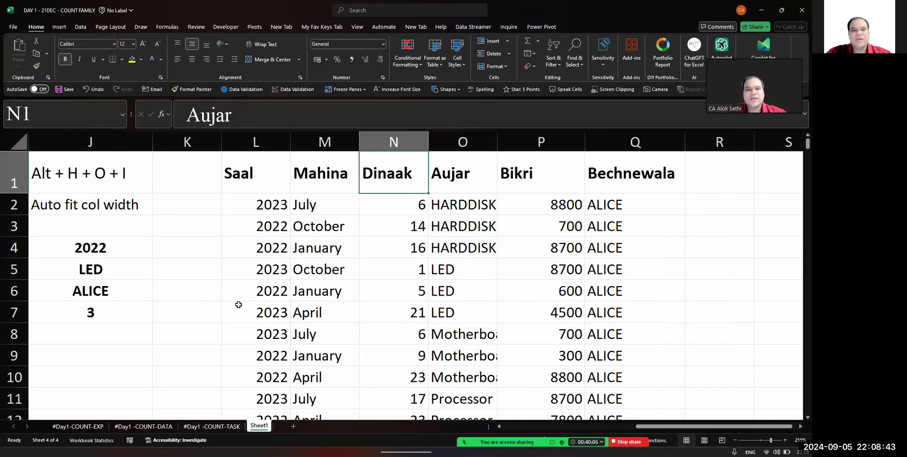
{"action": "key", "text": "Left"}
{"action": "key", "text": "Left"}
{"action": "key", "text": "ctrl+shift+Right"}
{"action": "key", "text": "ctrl+shift+Down"}
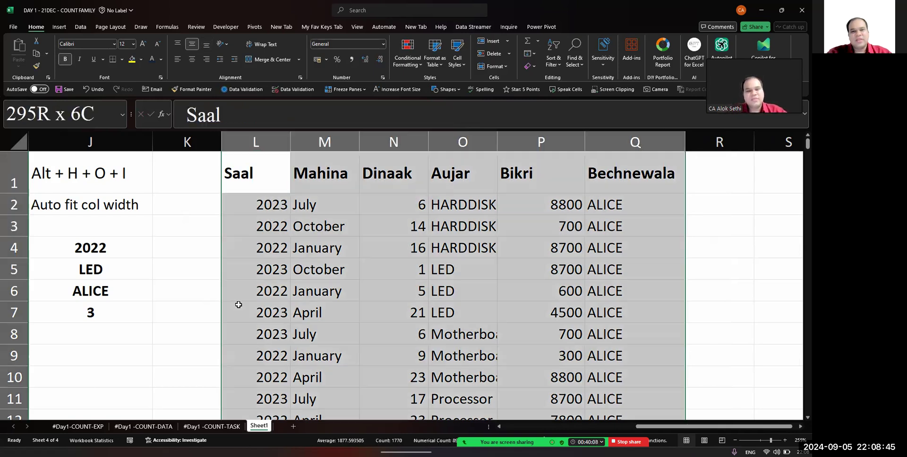
Look through the second table's rows down to row 295 and return to the header row
{"action": "scroll", "coordinate": [363, 322], "scroll_direction": "up", "scroll_amount": 4}
{"action": "scroll", "coordinate": [363, 323], "scroll_direction": "up", "scroll_amount": 14}
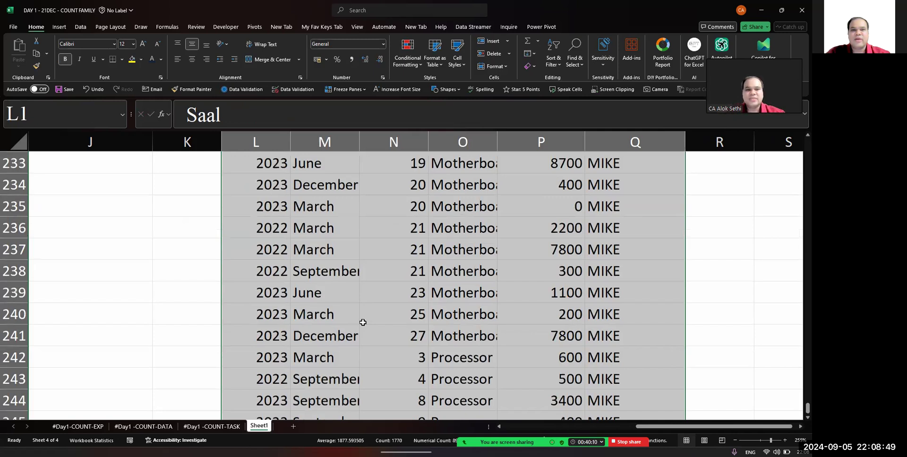
{"action": "scroll", "coordinate": [363, 322], "scroll_direction": "up", "scroll_amount": 20}
{"action": "scroll", "coordinate": [429, 296], "scroll_direction": "up", "scroll_amount": 5, "text": "ctrl"}
{"action": "scroll", "coordinate": [431, 298], "scroll_direction": "up", "scroll_amount": 1}
{"action": "scroll", "coordinate": [430, 298], "scroll_direction": "down", "scroll_amount": 10, "text": "ctrl"}
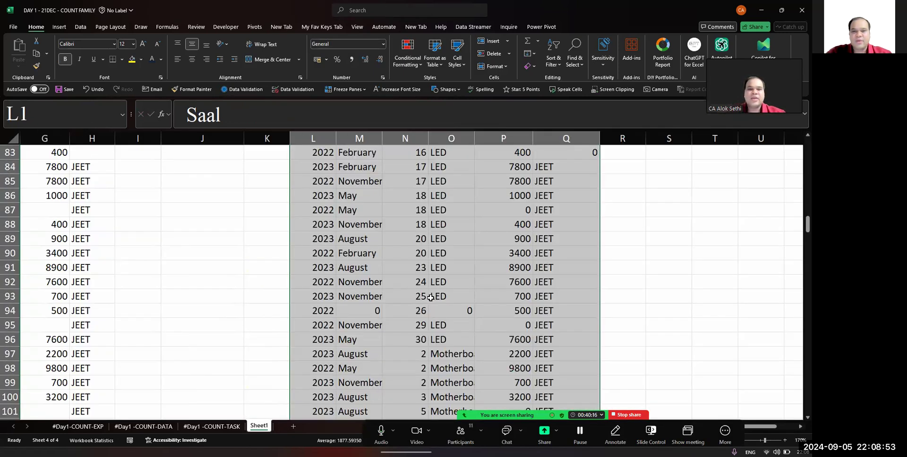
{"action": "scroll", "coordinate": [430, 297], "scroll_direction": "up", "scroll_amount": 20}
{"action": "scroll", "coordinate": [431, 298], "scroll_direction": "down", "scroll_amount": 20}
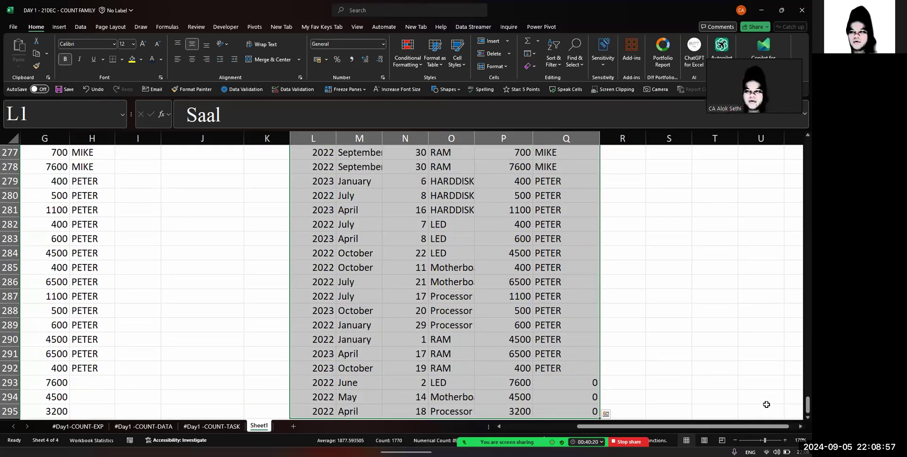
{"action": "left_click_drag", "start_coordinate": [807, 405], "coordinate": [800, 119]}
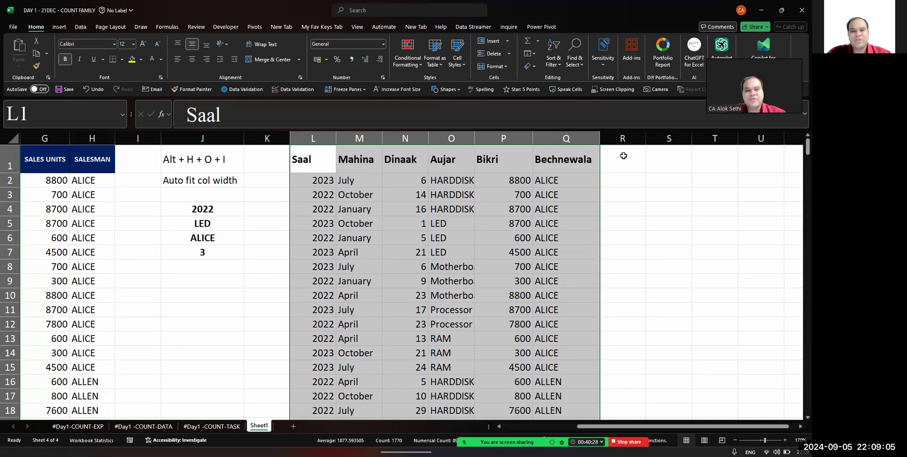
Enter the shortcut note "Ctrl + Shift + F3" in cell S1
{"action": "left_click", "coordinate": [665, 151]}
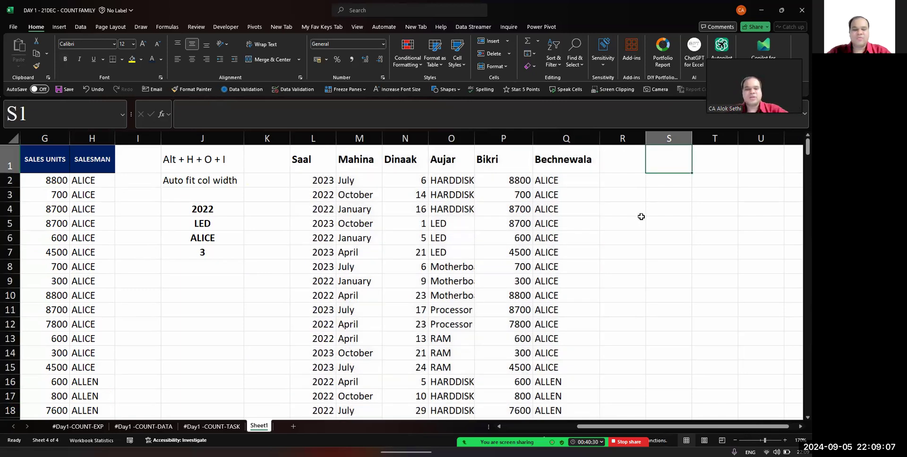
{"action": "type", "text": "Sh"}
{"action": "key", "text": "BackSpace"}
{"action": "key", "text": "BackSpace"}
{"action": "type", "text": "C"}
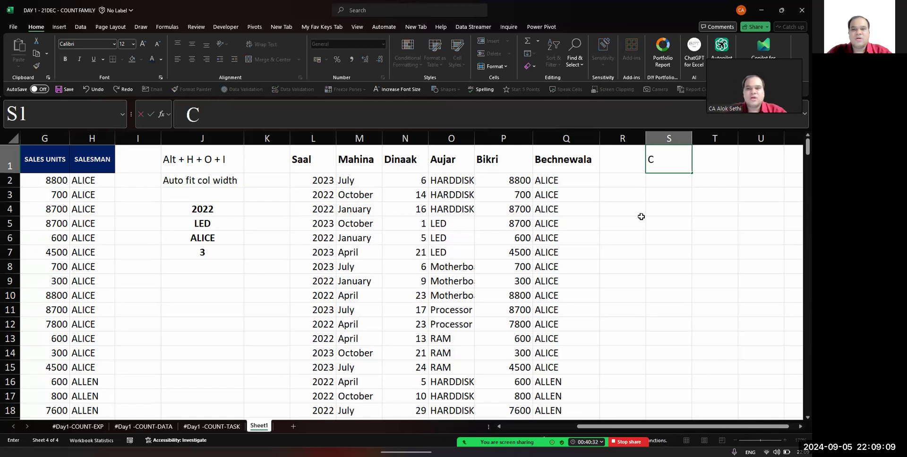
{"action": "type", "text": "trl + Shift + F#"}
{"action": "key", "text": "Return"}
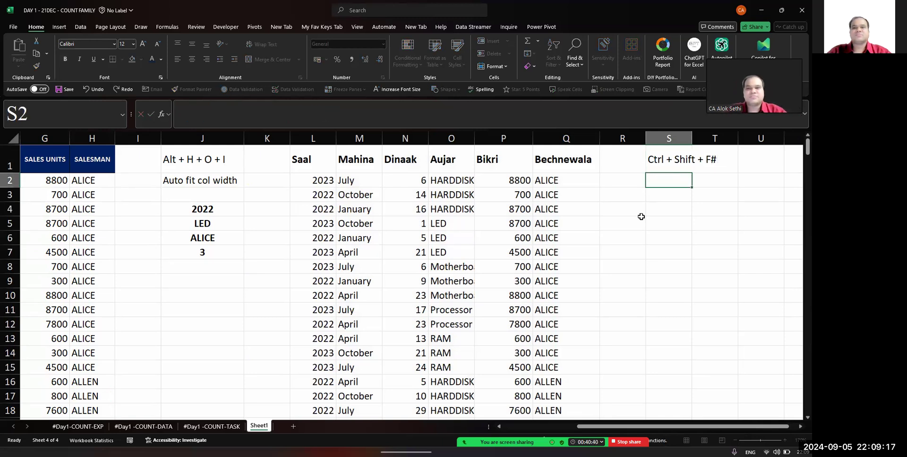
{"action": "key", "text": "Up"}
{"action": "key", "text": "F2"}
{"action": "key", "text": "BackSpace"}
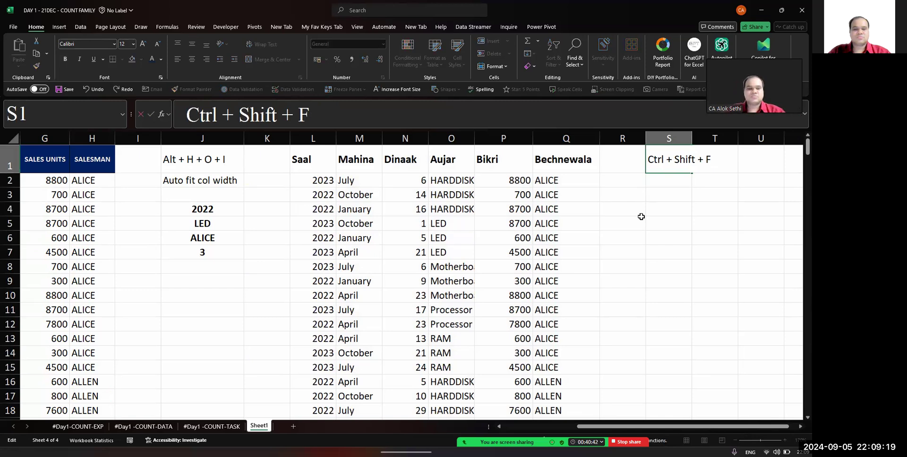
{"action": "type", "text": "3"}
{"action": "key", "text": "Return"}
Create named ranges for every column of the second table, taking the names from the top row only
{"action": "key", "text": "Left"}
{"action": "key", "text": "Left"}
{"action": "key", "text": "Left"}
{"action": "key", "text": "Left"}
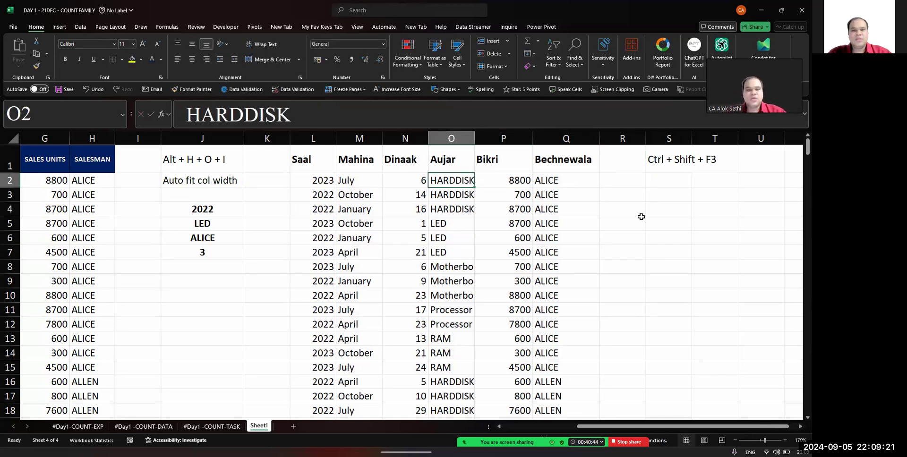
{"action": "key", "text": "ctrl+a"}
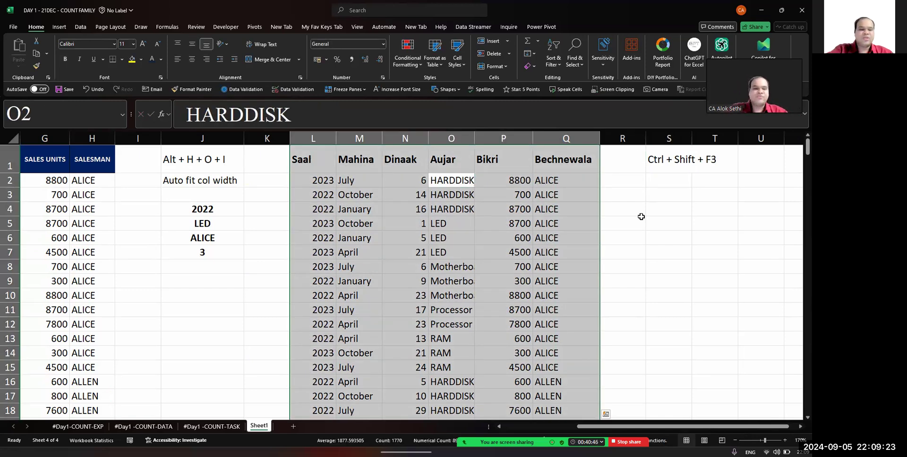
{"action": "key", "text": "ctrl+shift+F3"}
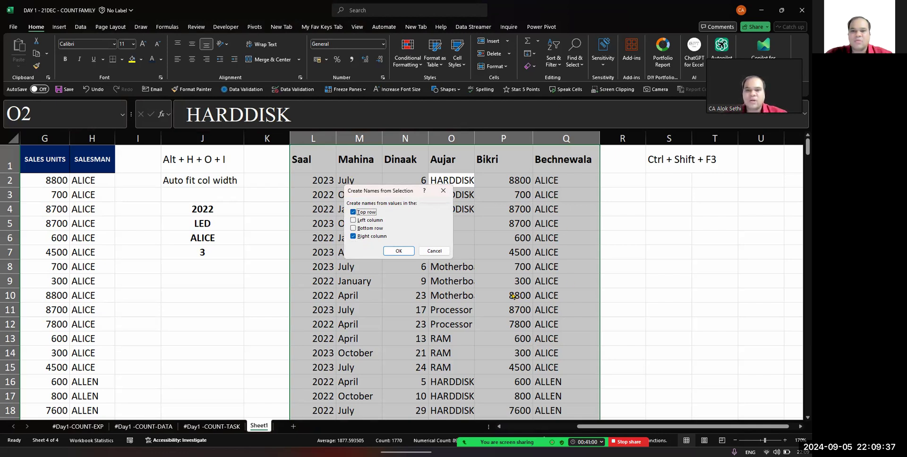
{"action": "left_click", "coordinate": [353, 236]}
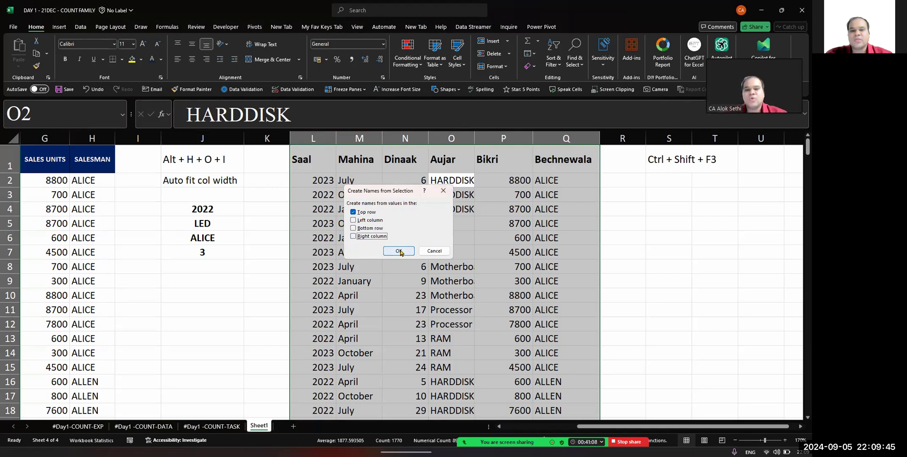
{"action": "left_click", "coordinate": [399, 251]}
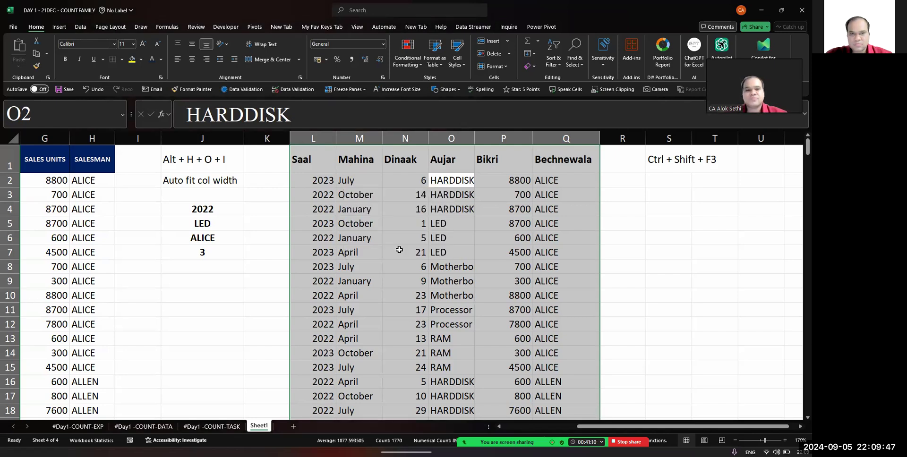
Examine the workbook's named ranges in the Name Manager, widening the Scope, Refers To and Value columns, and close it
{"action": "left_click", "coordinate": [399, 252]}
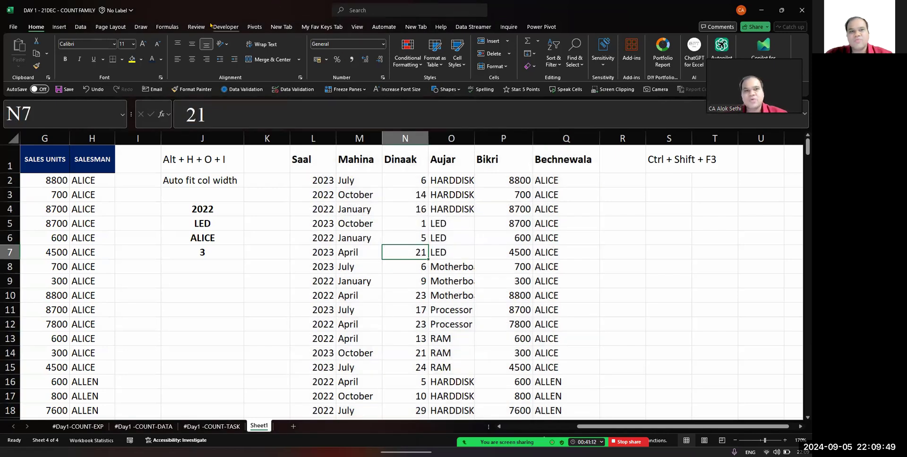
{"action": "left_click", "coordinate": [166, 26]}
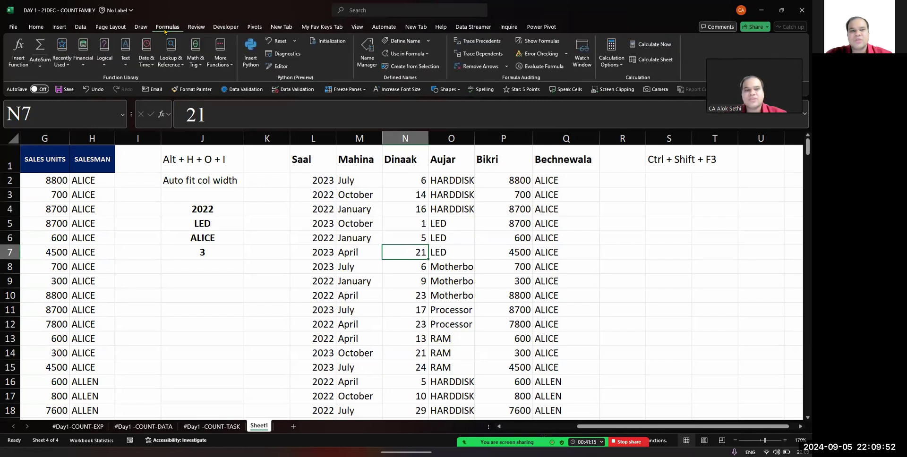
{"action": "left_click", "coordinate": [367, 65]}
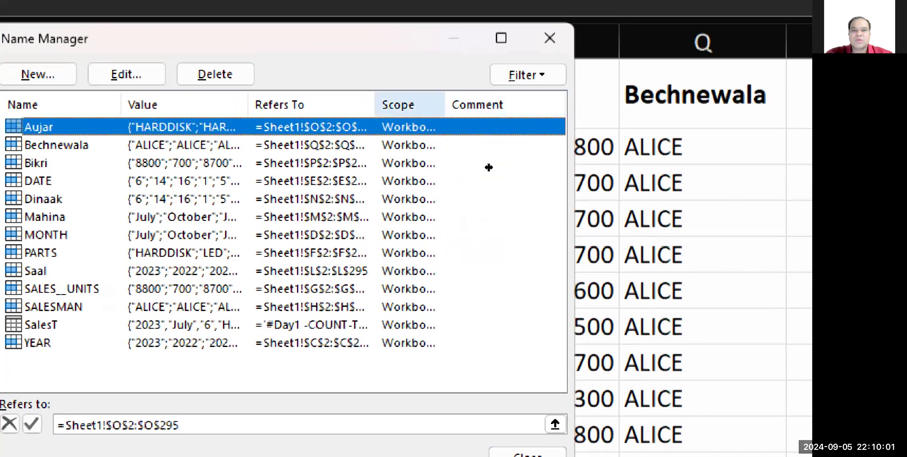
{"action": "left_click_drag", "start_coordinate": [445, 105], "coordinate": [517, 105]}
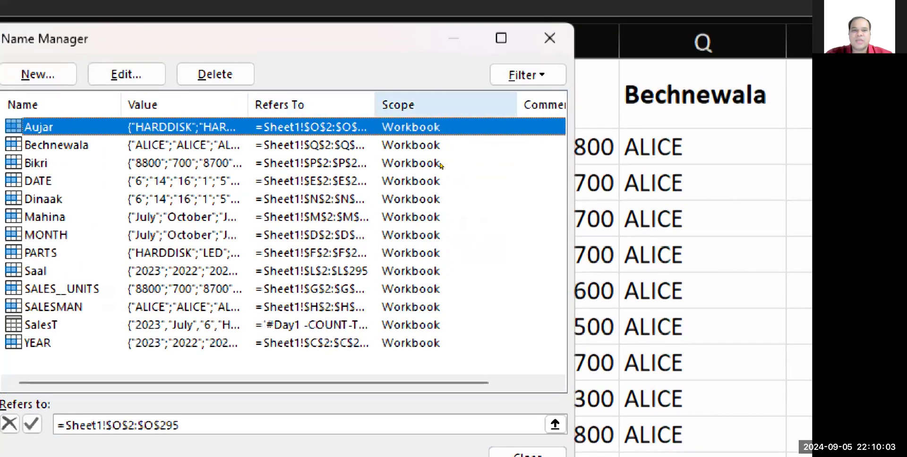
{"action": "left_click_drag", "start_coordinate": [374, 105], "coordinate": [423, 105]}
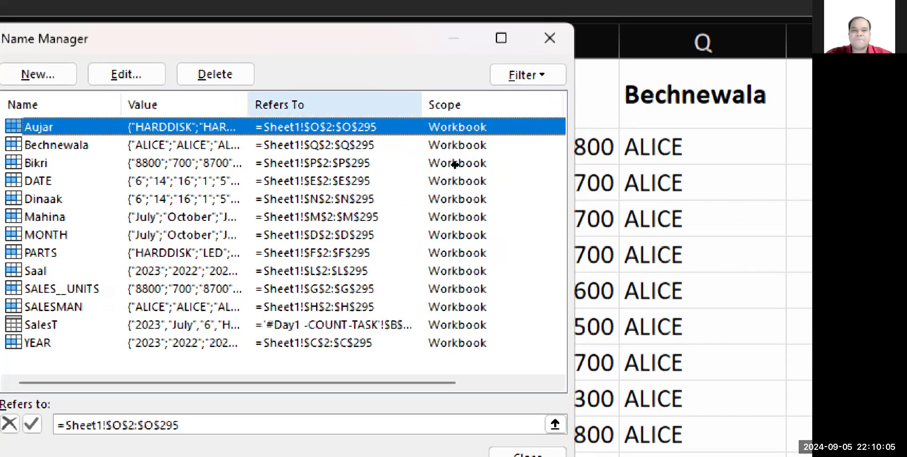
{"action": "left_click_drag", "start_coordinate": [473, 166], "coordinate": [477, 167]}
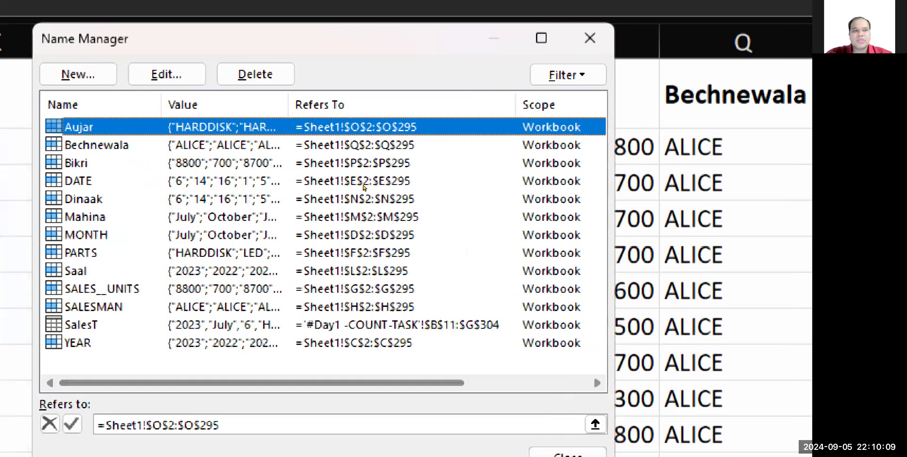
{"action": "left_click_drag", "start_coordinate": [384, 165], "coordinate": [413, 170]}
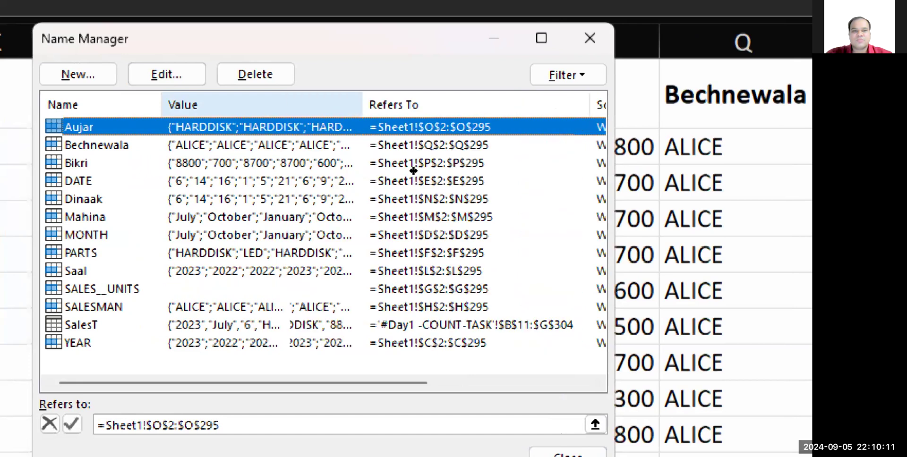
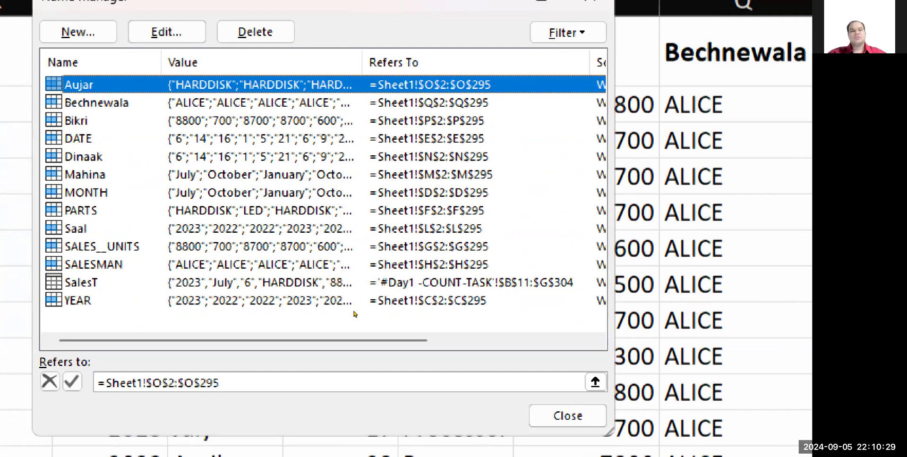
{"action": "key", "text": "Escape"}
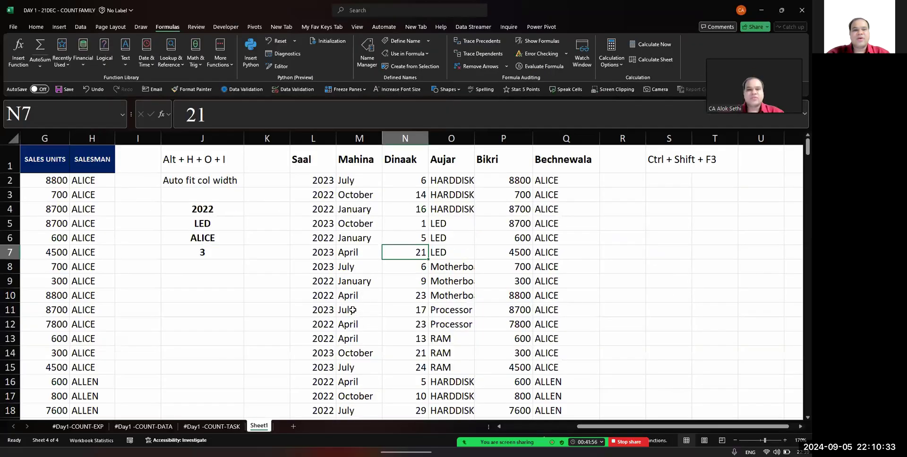
Enter the criteria in S5:S8: 2023, the salesman's name, Hardisk and April
{"action": "left_click", "coordinate": [660, 224]}
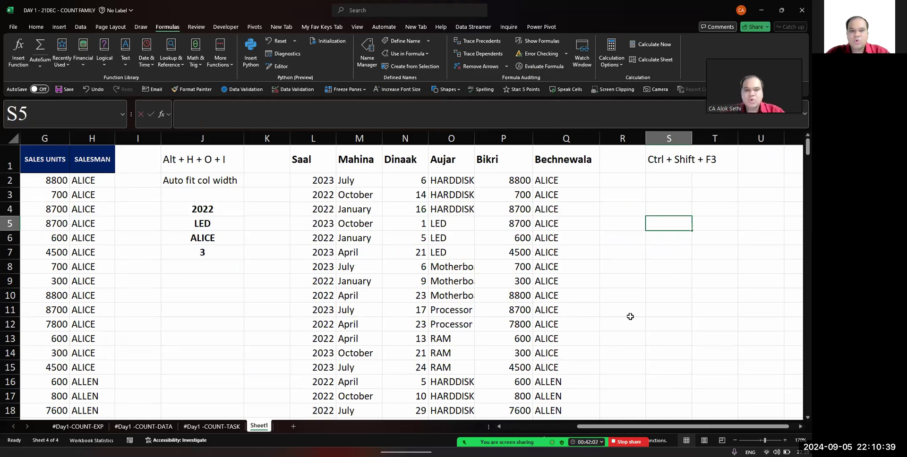
{"action": "type", "text": "20"}
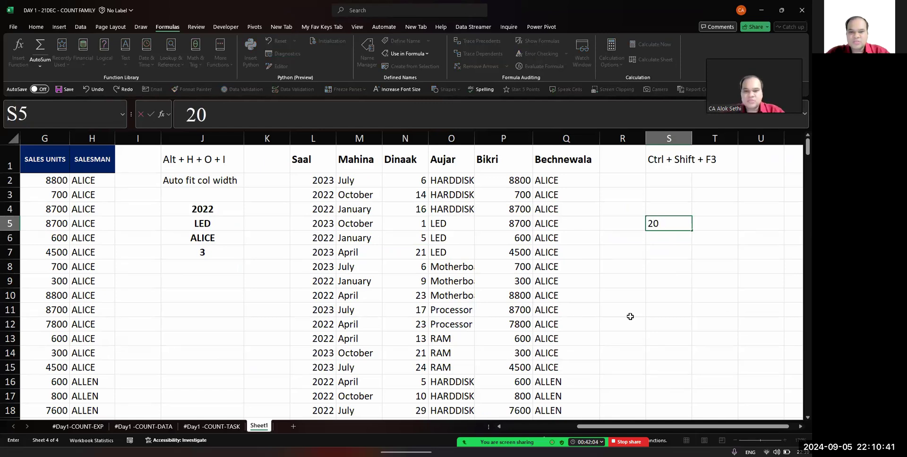
{"action": "type", "text": "23"}
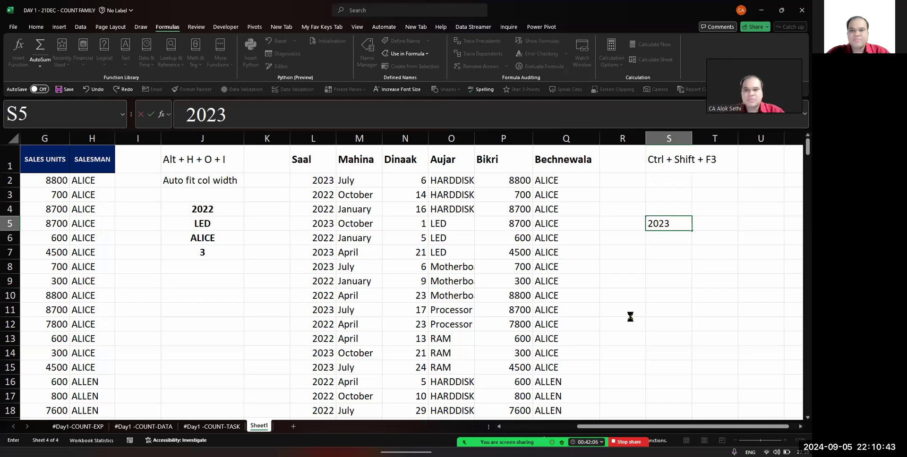
{"action": "key", "text": "Return"}
{"action": "type", "text": "Al"}
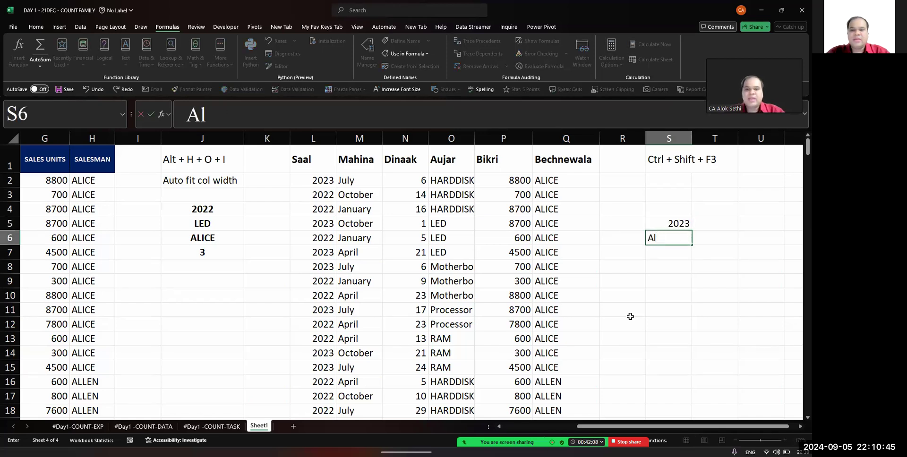
{"action": "type", "text": "len"}
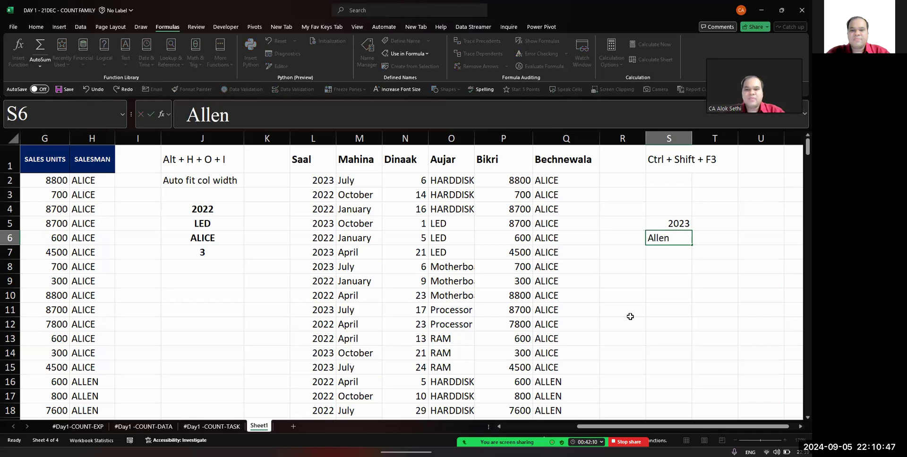
{"action": "key", "text": "Return"}
{"action": "type", "text": "Hardisk"}
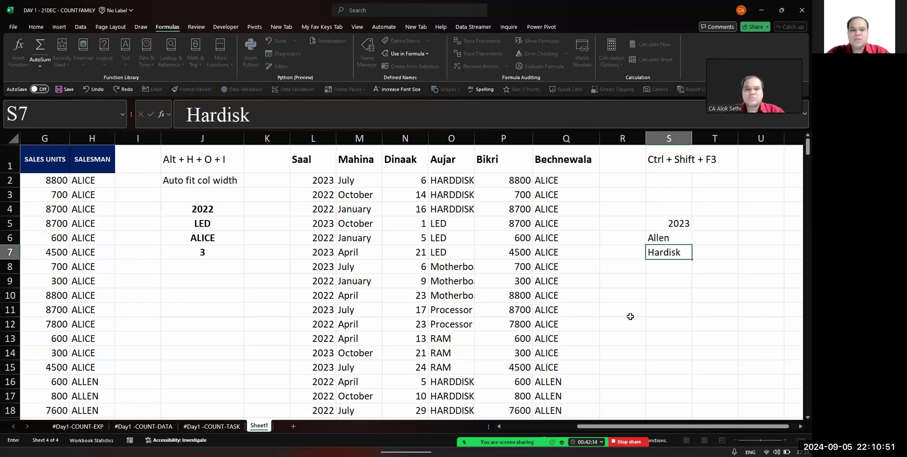
{"action": "key", "text": "Return"}
{"action": "type", "text": "April"}
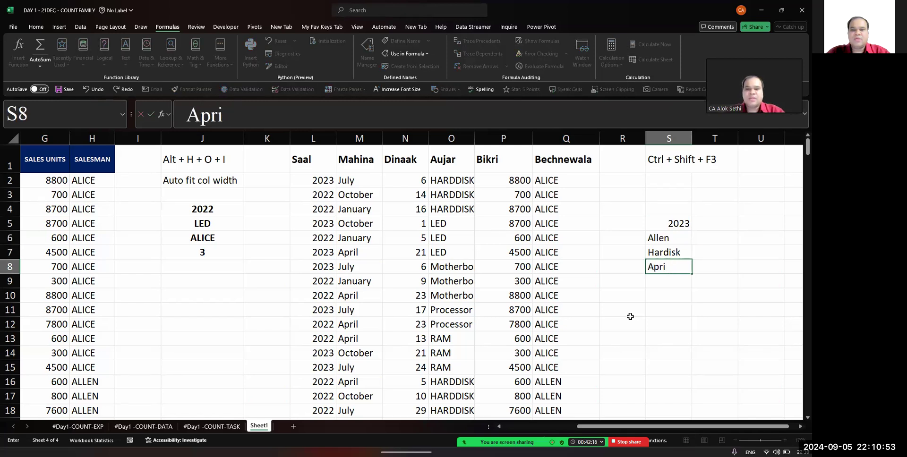
{"action": "key", "text": "Return"}
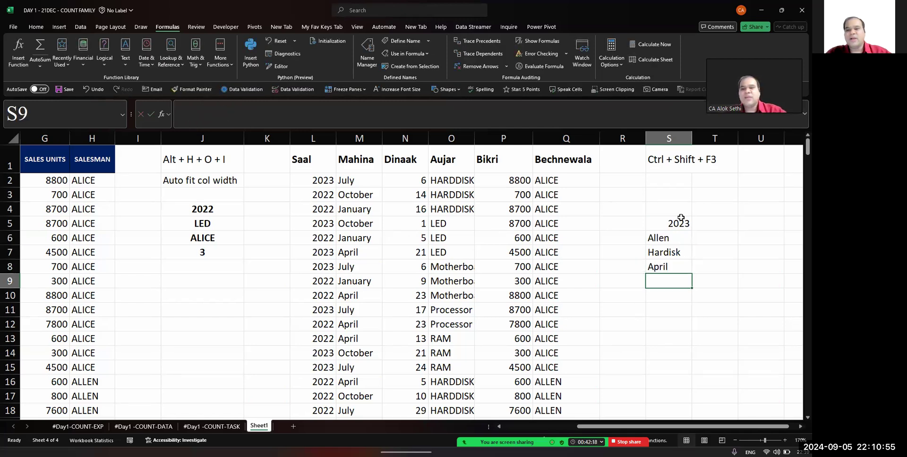
Centre the four criteria in S5:S8 horizontally
{"action": "left_click_drag", "start_coordinate": [681, 221], "coordinate": [678, 264]}
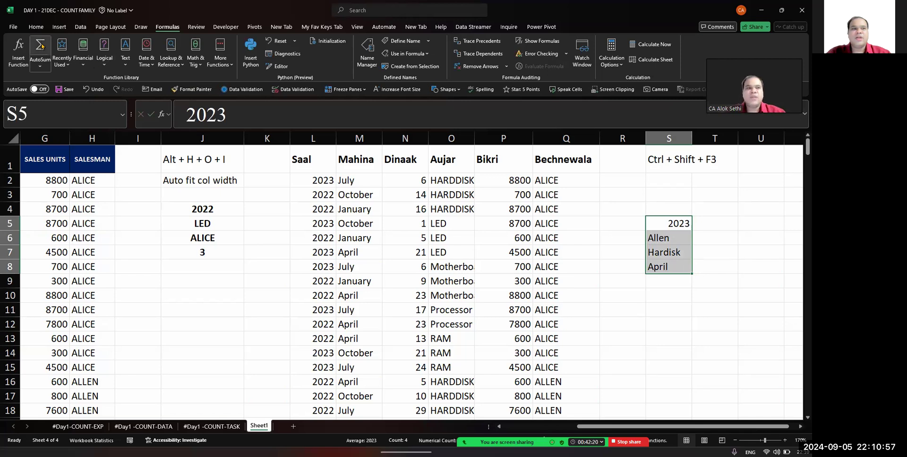
{"action": "left_click", "coordinate": [36, 28]}
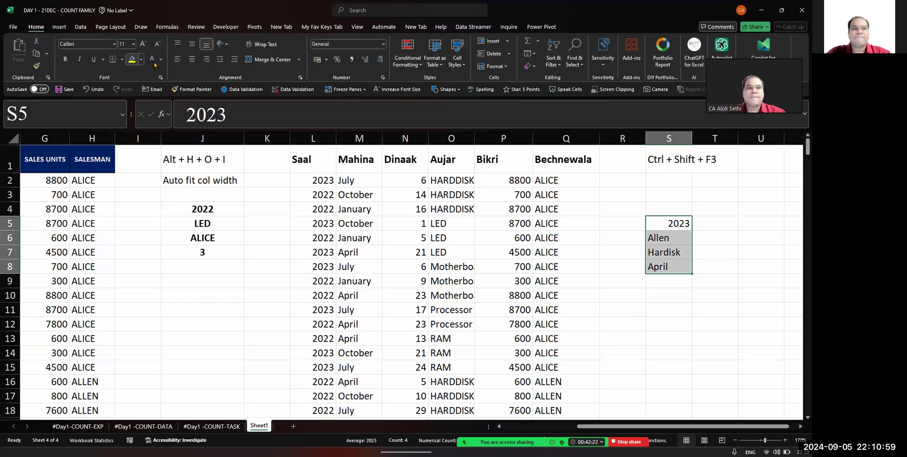
{"action": "left_click", "coordinate": [192, 62]}
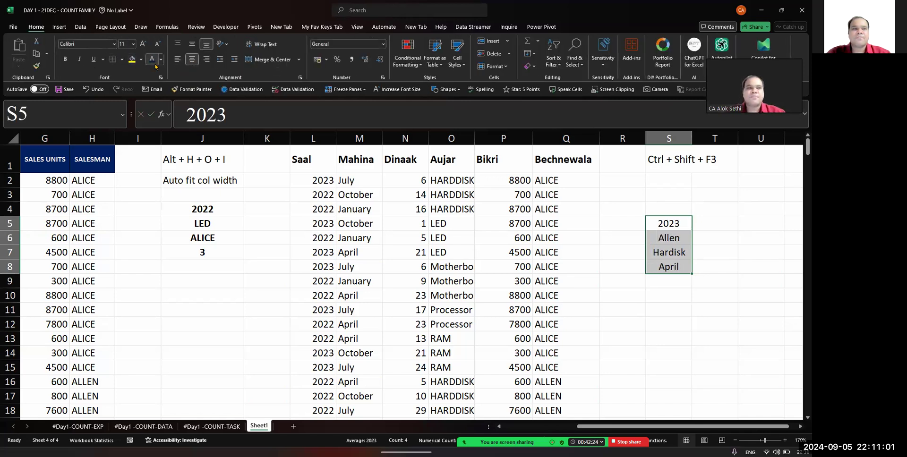
Make the four criteria in S5:S8 bold and fill their cells with yellow
{"action": "key", "text": "ctrl+b"}
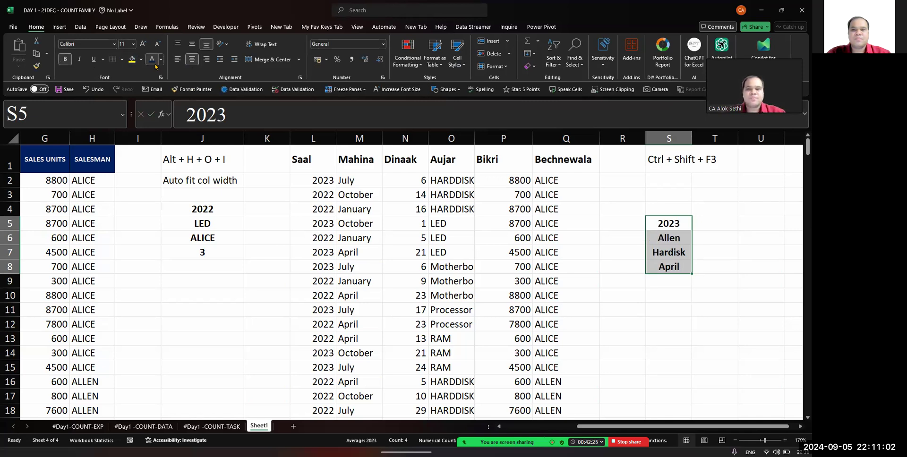
{"action": "left_click", "coordinate": [133, 59]}
{"action": "left_click", "coordinate": [577, 263]}
Review the four highlighted criteria in S5:S8 one by one, from the year down to the month
{"action": "scroll", "coordinate": [577, 264], "scroll_direction": "right", "scroll_amount": 5}
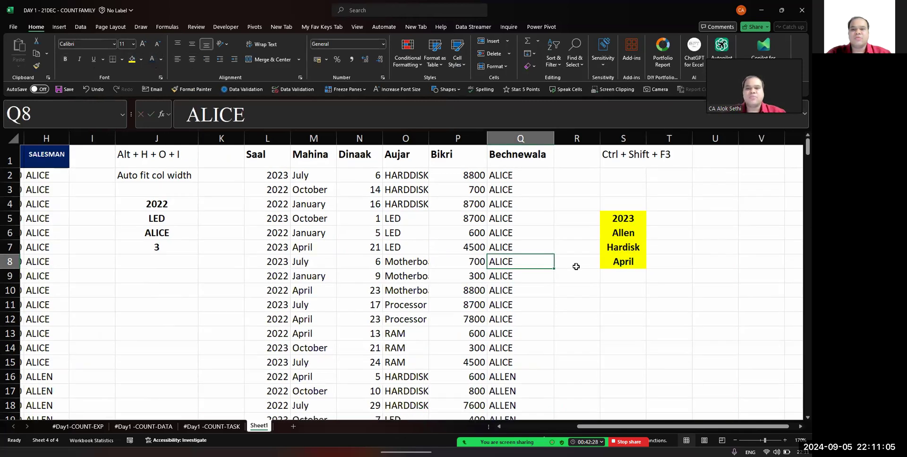
{"action": "scroll", "coordinate": [576, 267], "scroll_direction": "up", "scroll_amount": 1}
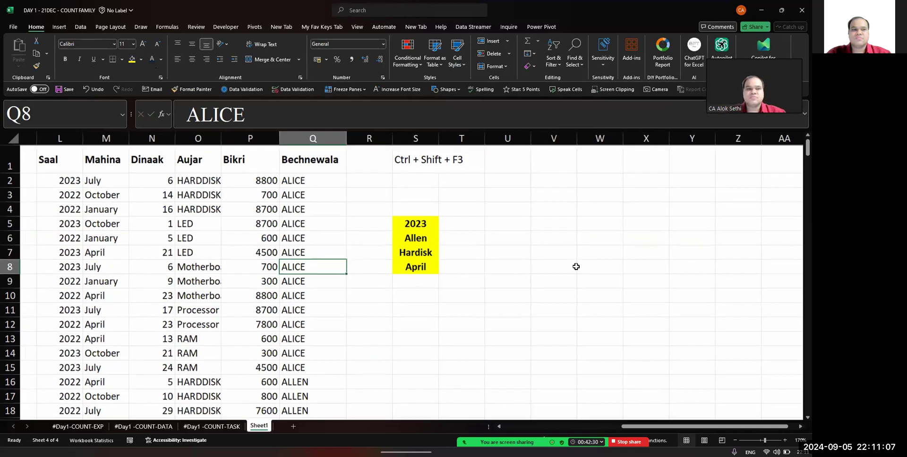
{"action": "left_click", "coordinate": [491, 221]}
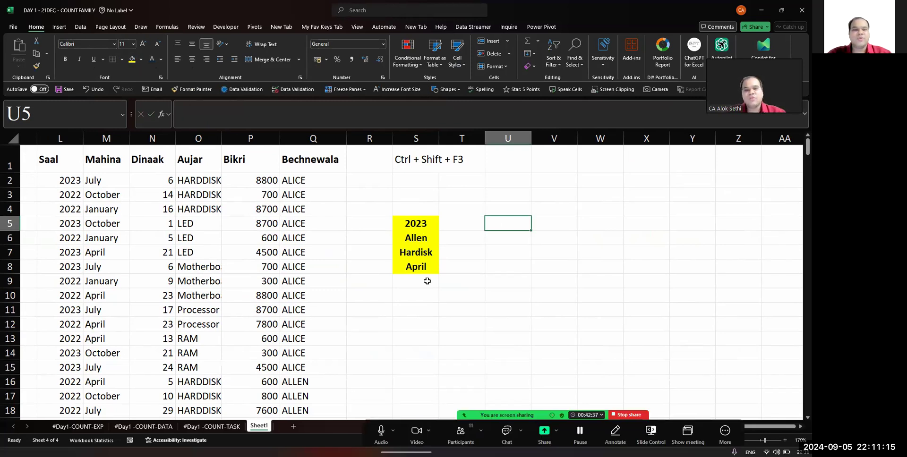
{"action": "key", "text": "Left"}
{"action": "key", "text": "Left"}
{"action": "key", "text": "Down"}
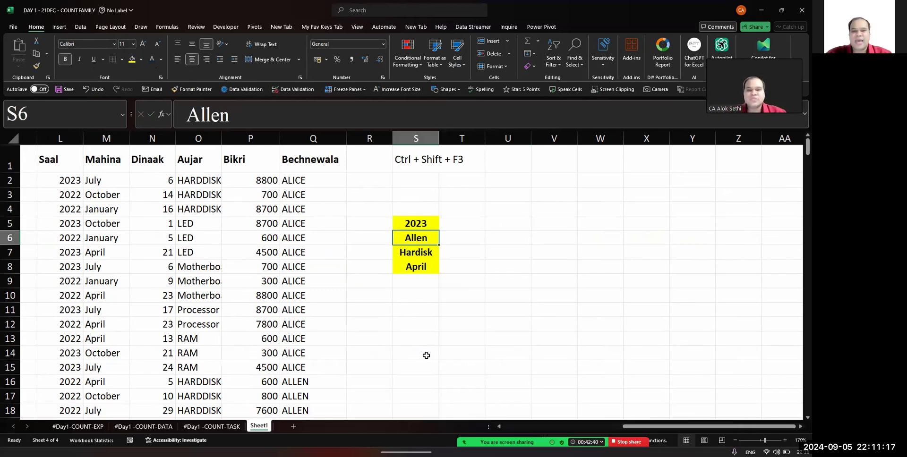
{"action": "key", "text": "Down"}
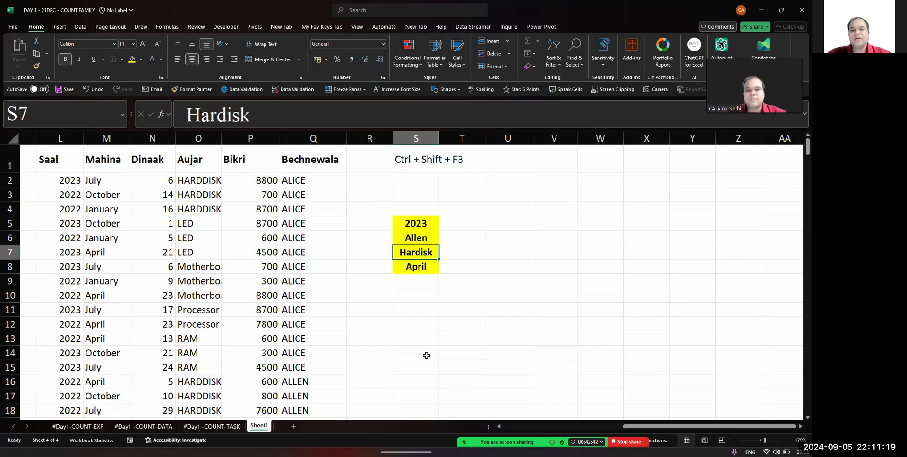
{"action": "key", "text": "Down"}
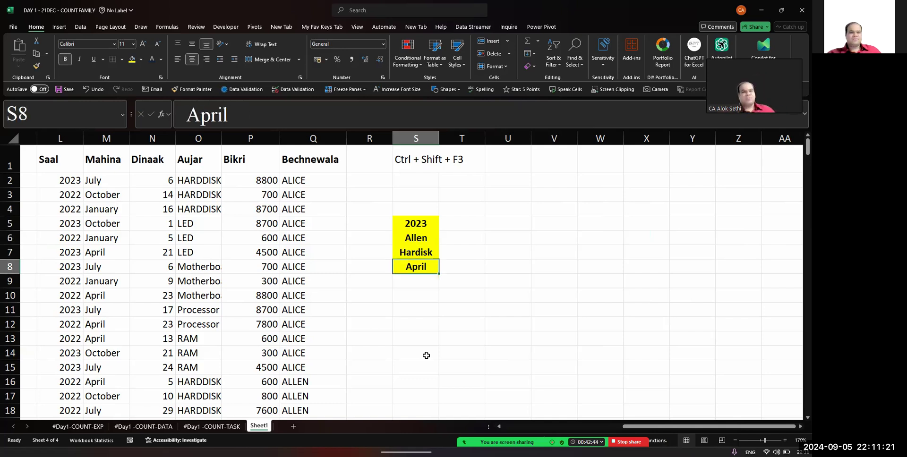
{"action": "key", "text": "Up"}
{"action": "key", "text": "Up"}
{"action": "key", "text": "Up"}
{"action": "key", "text": "Up"}
{"action": "key", "text": "Down"}
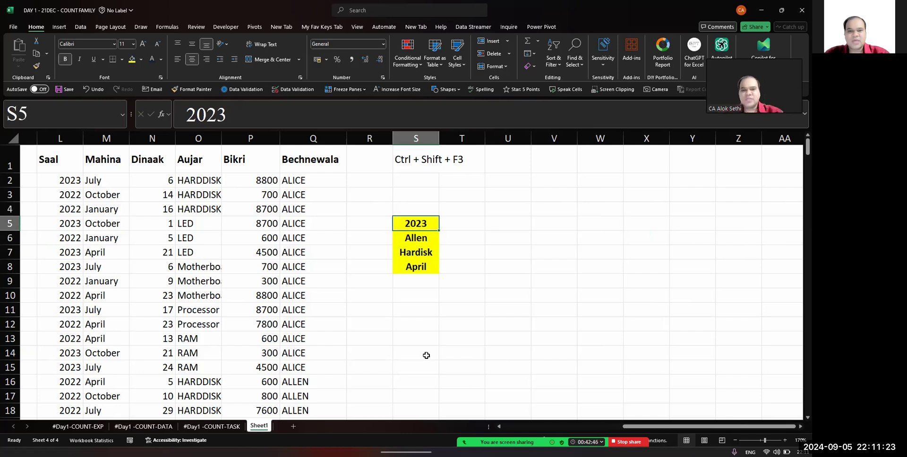
Start a COUNTIFS formula in U5 that matches the named range Saal against the year in S5
{"action": "key", "text": "Right"}
{"action": "key", "text": "Right"}
{"action": "type", "text": "=countifs"}
{"action": "key", "text": "Tab"}
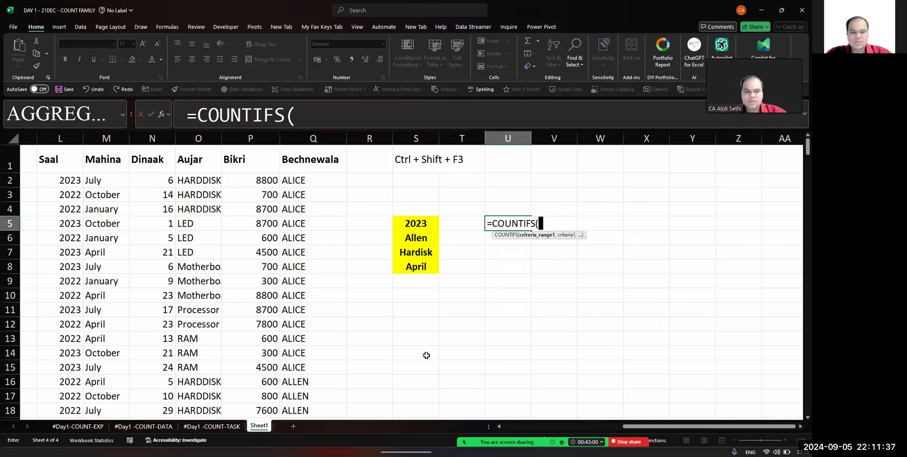
{"action": "type", "text": "saaa"}
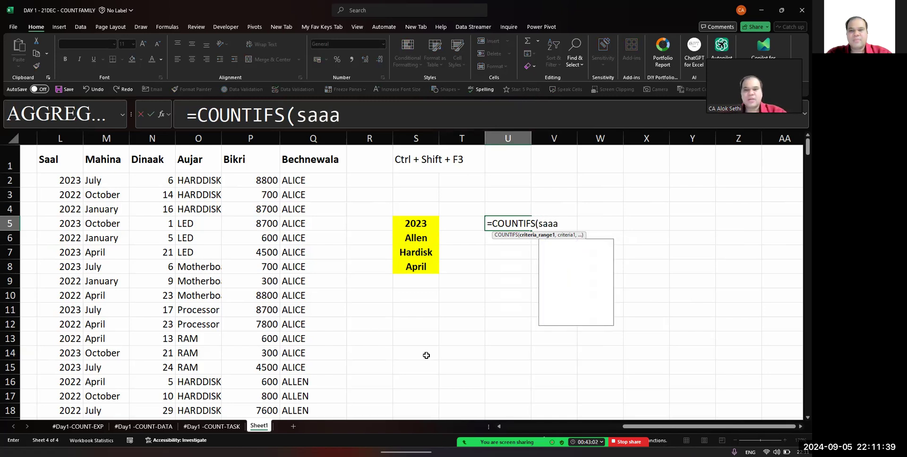
{"action": "key", "text": "BackSpace"}
{"action": "type", "text": "l"}
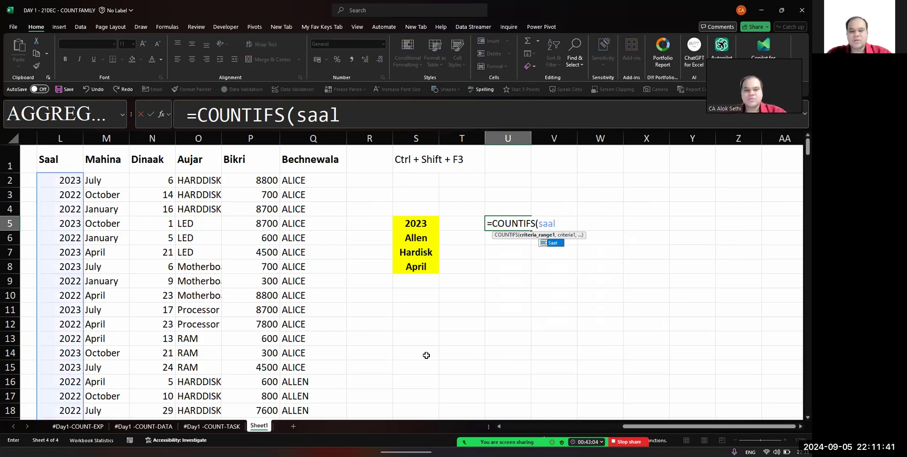
{"action": "type", "text": ","}
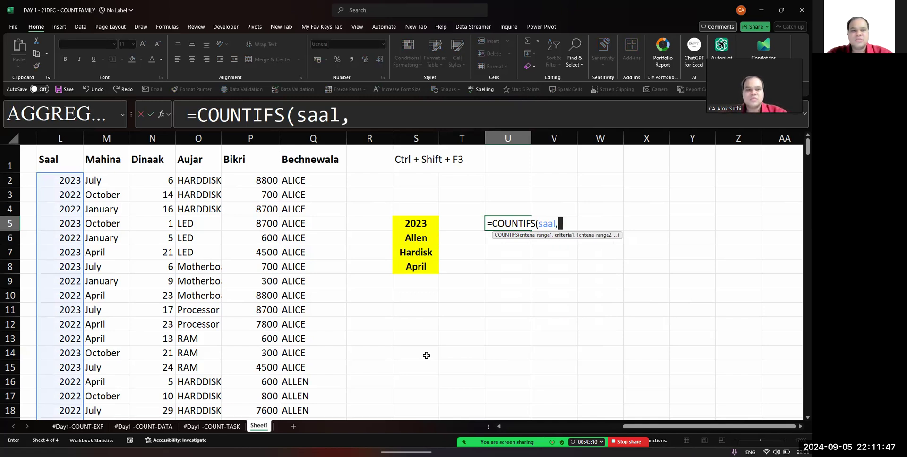
{"action": "type", "text": "s5,"}
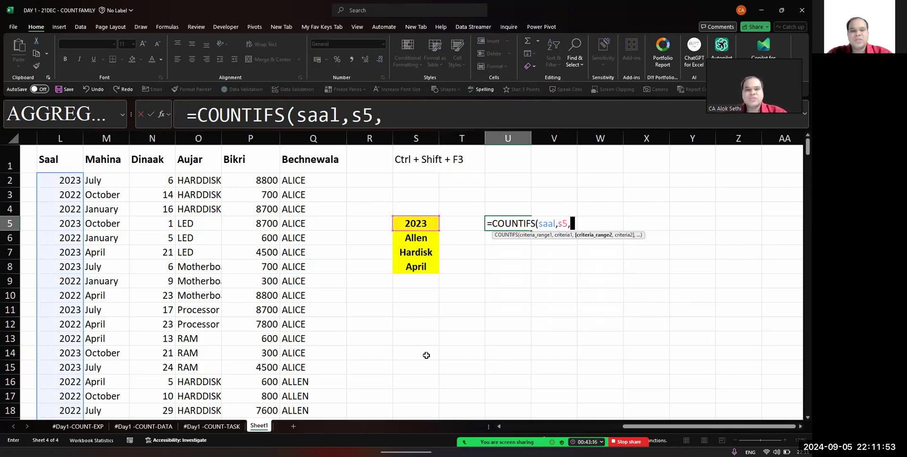
Add two more criteria pairs to the COUNTIFS formula: Bechnewala with S6 and Aujar with S7
{"action": "type", "text": "bech"}
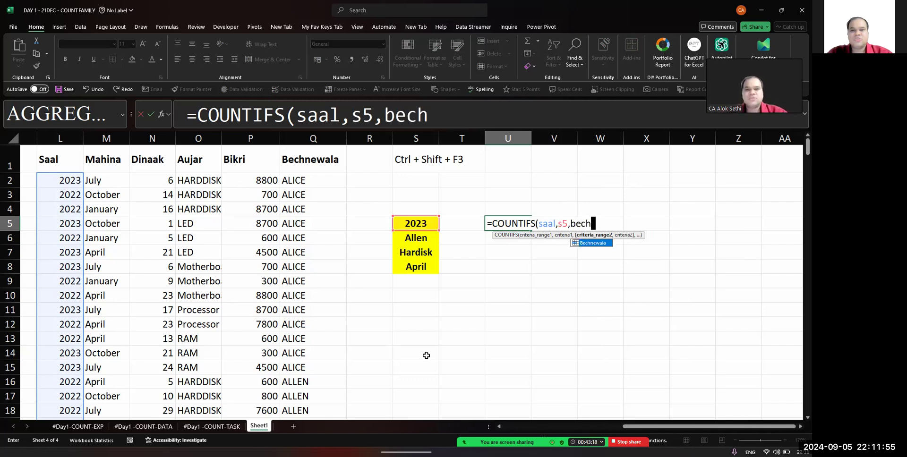
{"action": "key", "text": "Tab"}
{"action": "type", "text": ","}
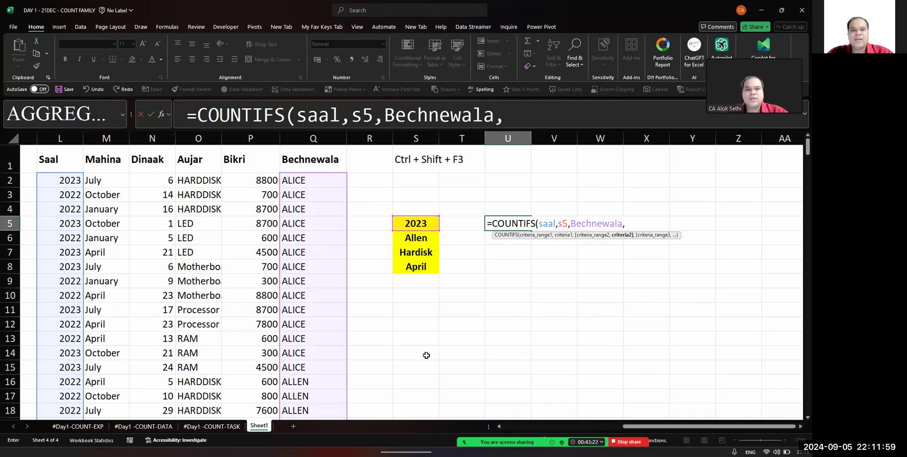
{"action": "type", "text": "s6,"}
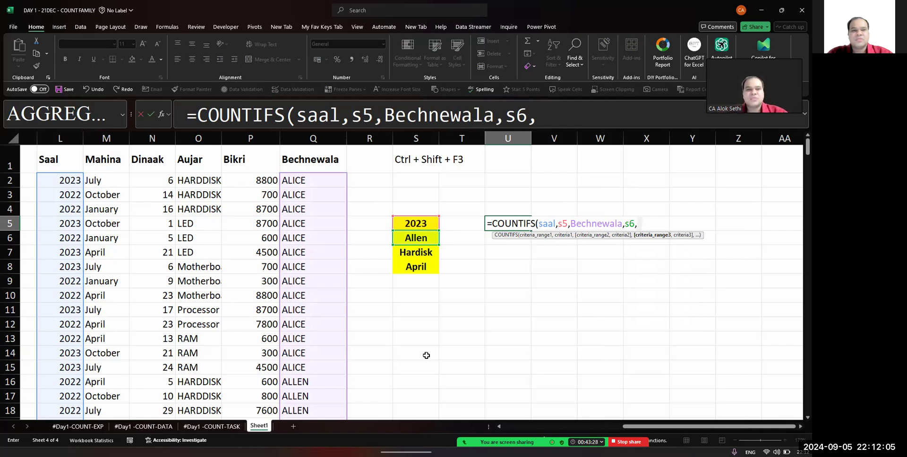
{"action": "type", "text": "aujar"}
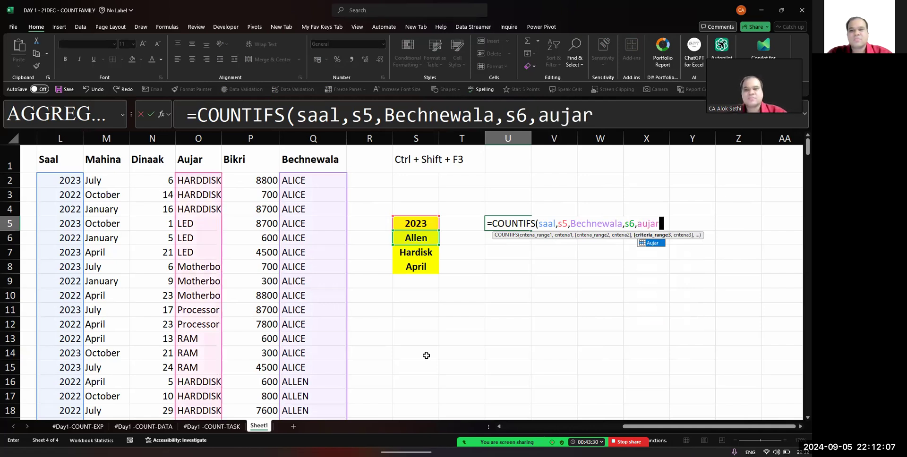
{"action": "type", "text": ","}
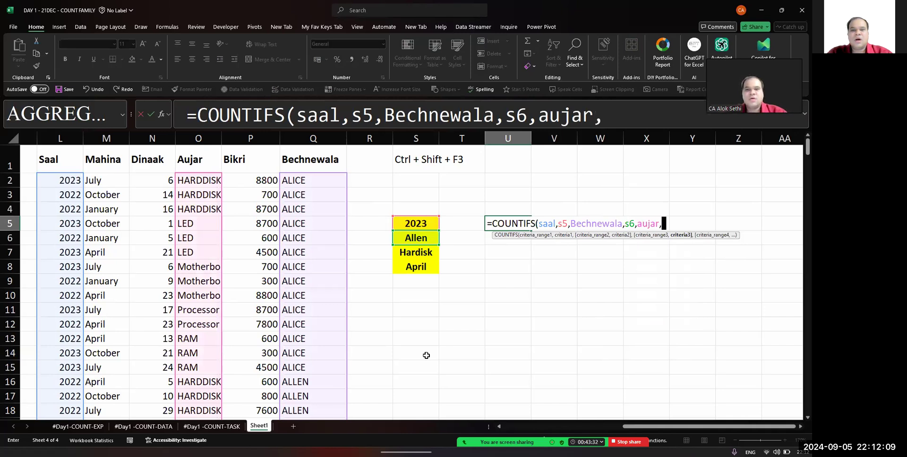
{"action": "type", "text": "s"}
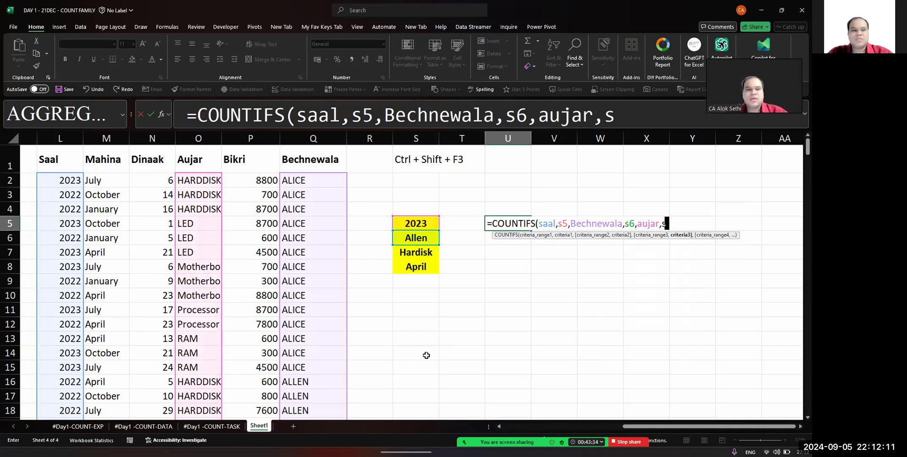
{"action": "type", "text": "7"}
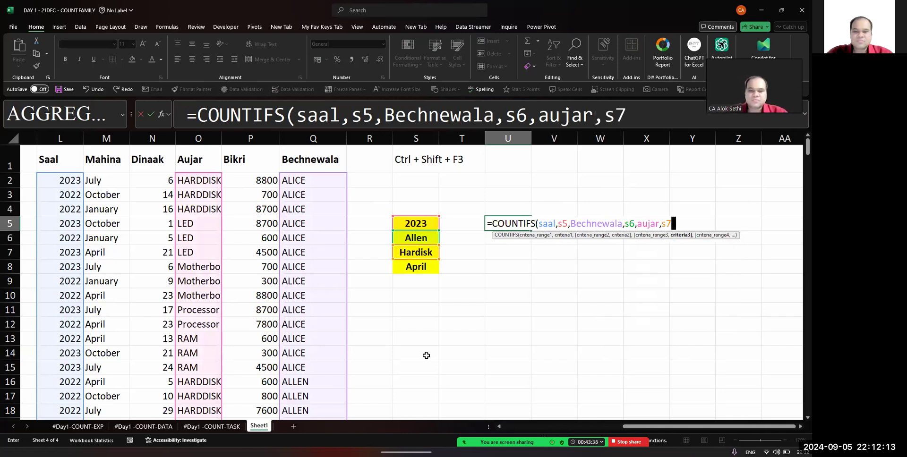
{"action": "type", "text": ","}
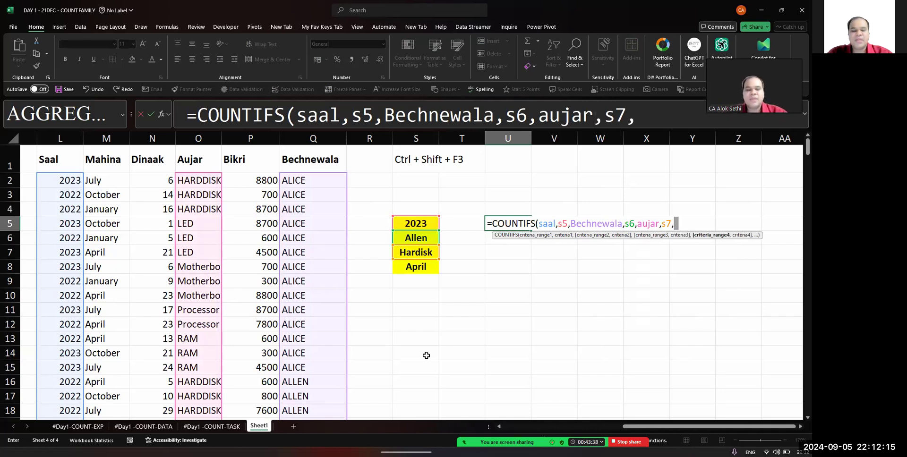
Complete the COUNTIFS formula in U5 with the Mahina range matched against S8
{"action": "type", "text": "mahina,"}
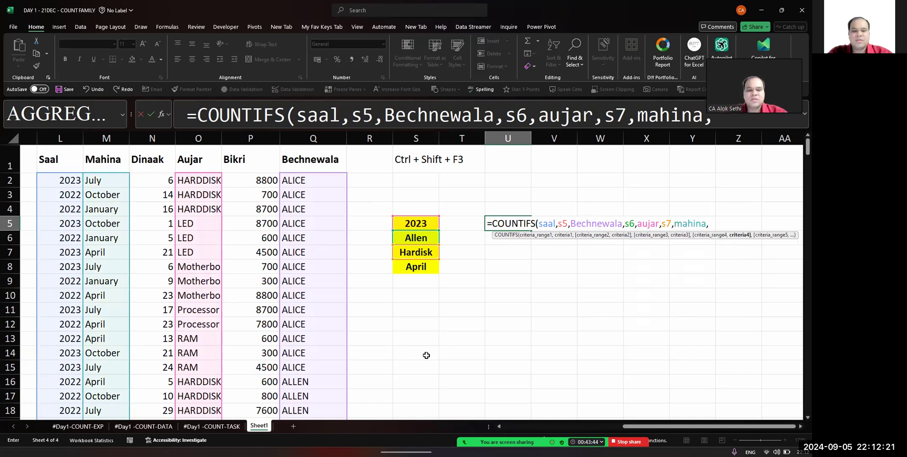
{"action": "type", "text": "s7"}
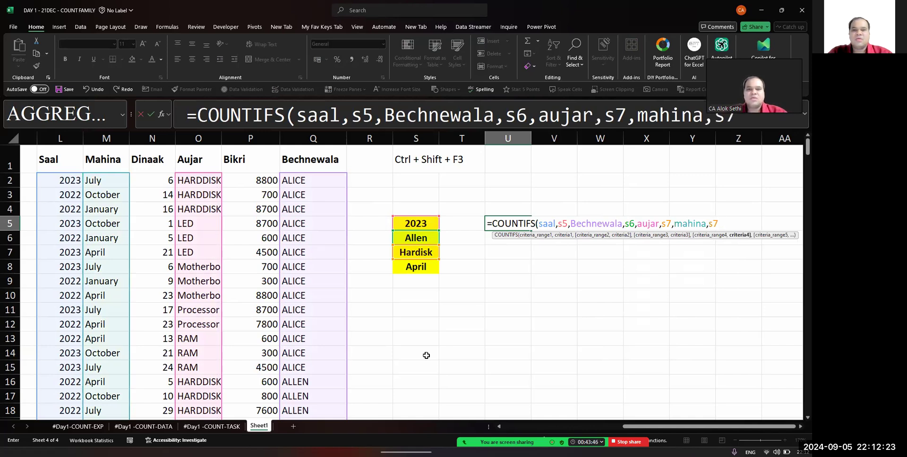
{"action": "type", "text": "8"}
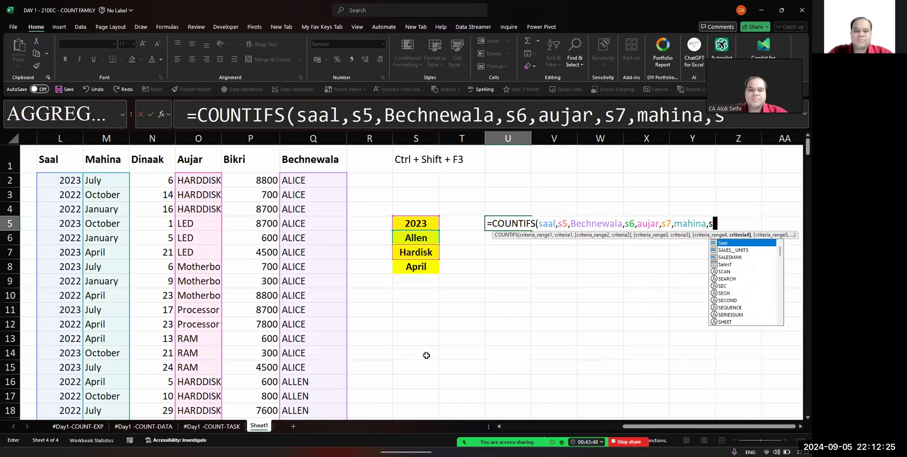
{"action": "type", "text": ")"}
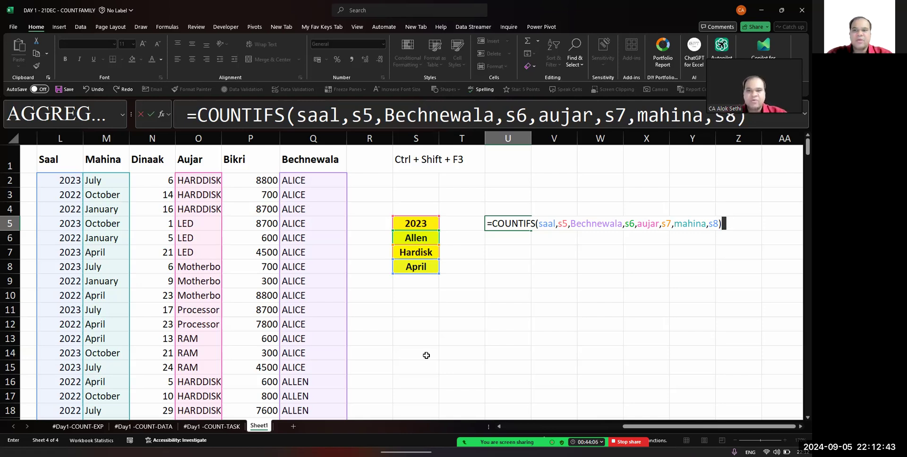
{"action": "key", "text": "Return"}
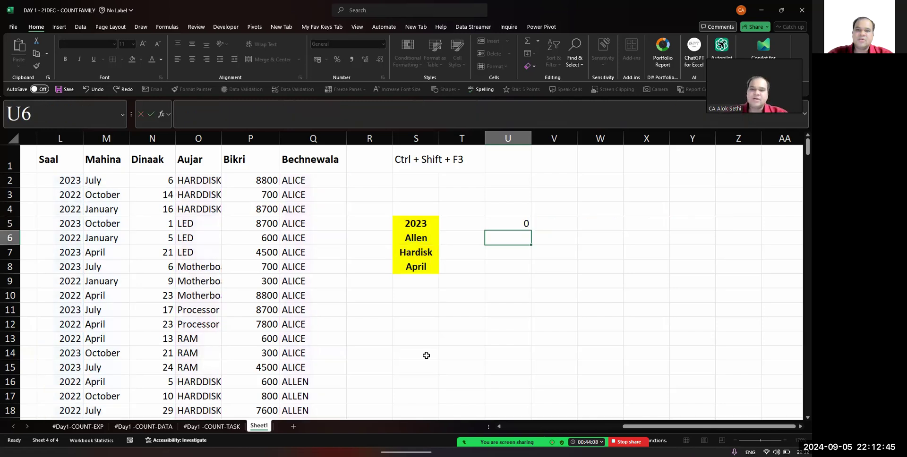
Check the range and criteria references in U5's COUNTIFS formula against the criteria cells in S5:S8
{"action": "key", "text": "Up"}
{"action": "key", "text": "F2"}
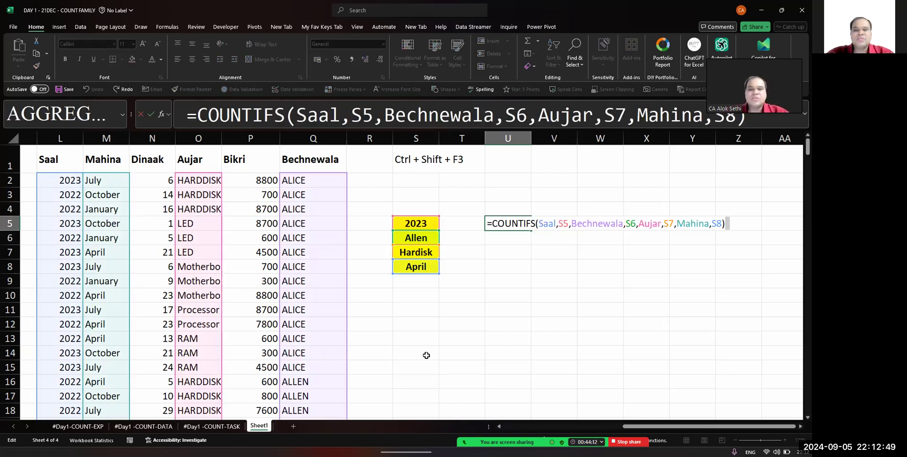
{"action": "key", "text": "shift+Tab"}
{"action": "key", "text": "Left"}
{"action": "key", "text": "Down"}
{"action": "key", "text": "Down"}
{"action": "key", "text": "Down"}
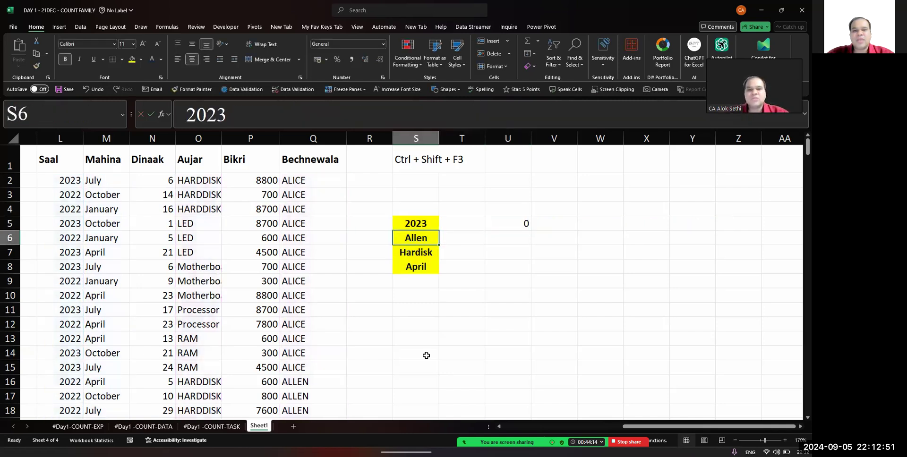
{"action": "key", "text": "Up"}
{"action": "key", "text": "Up"}
{"action": "key", "text": "Up"}
{"action": "key", "text": "Right"}
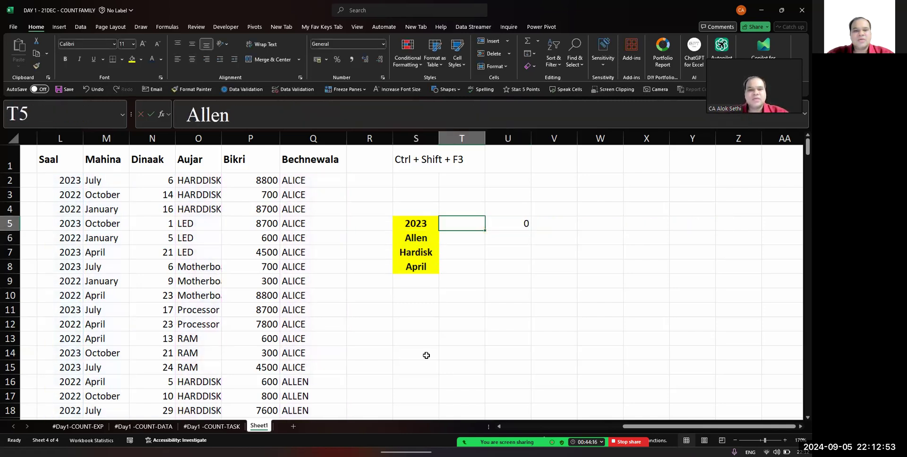
{"action": "key", "text": "Right"}
{"action": "key", "text": "F2"}
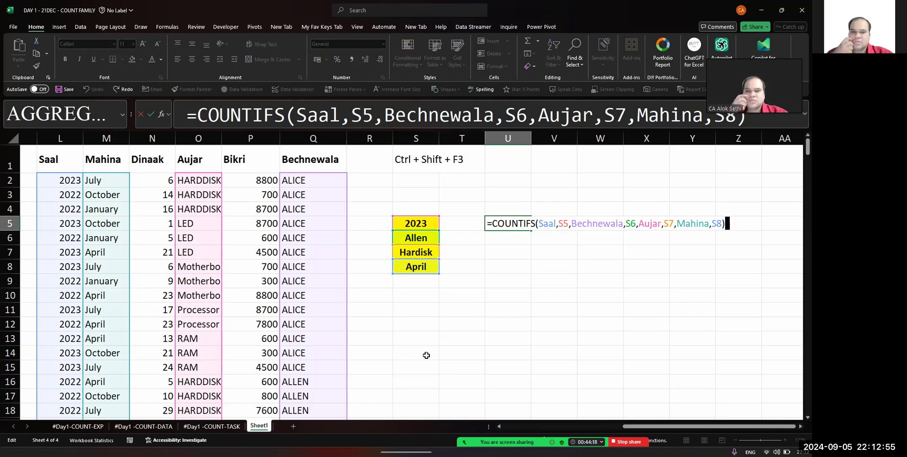
{"action": "key", "text": "Escape"}
Turn on filters for the second table, covering L1:Q295 with its headers Saal to Bechnewala
{"action": "key", "text": "Left"}
{"action": "key", "text": "Home"}
{"action": "key", "text": "Up"}
{"action": "key", "text": "Up"}
{"action": "key", "text": "Up"}
{"action": "key", "text": "Up"}
{"action": "key", "text": "Down"}
{"action": "key", "text": "Down"}
{"action": "key", "text": "Down"}
{"action": "key", "text": "Up"}
{"action": "key", "text": "Up"}
{"action": "key", "text": "Up"}
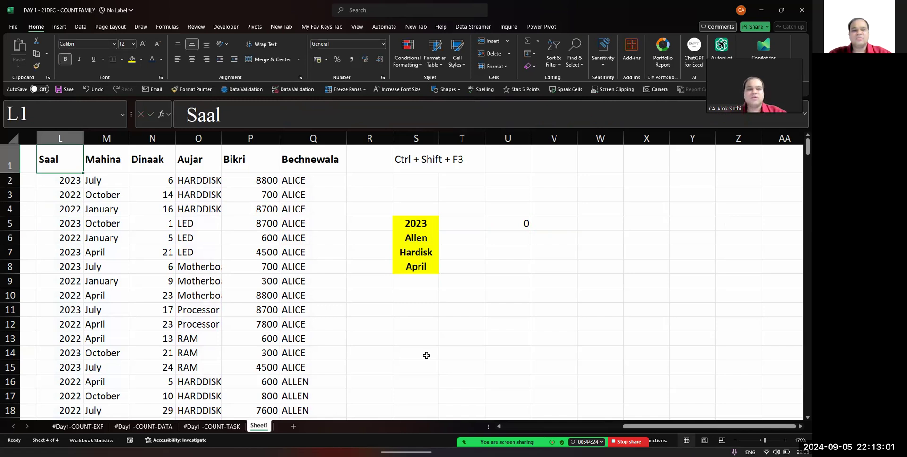
{"action": "key", "text": "ctrl+shift+Right"}
{"action": "key", "text": "ctrl+shift+Down"}
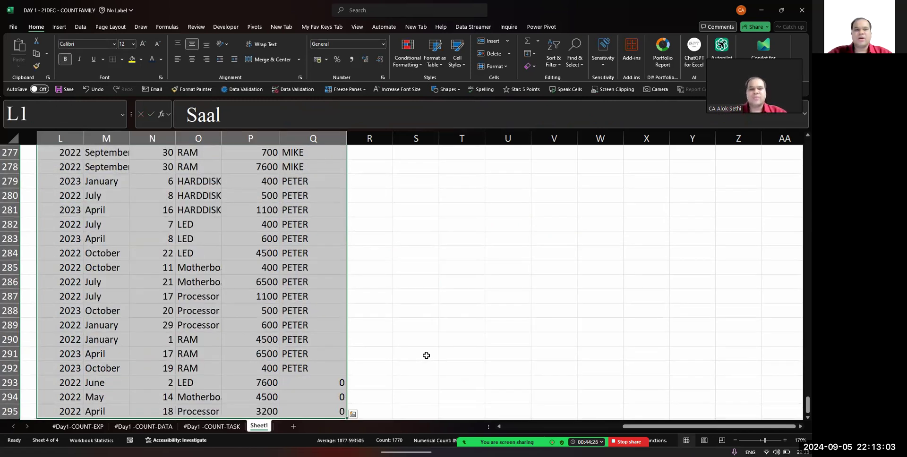
{"action": "key", "text": "ctrl+Home"}
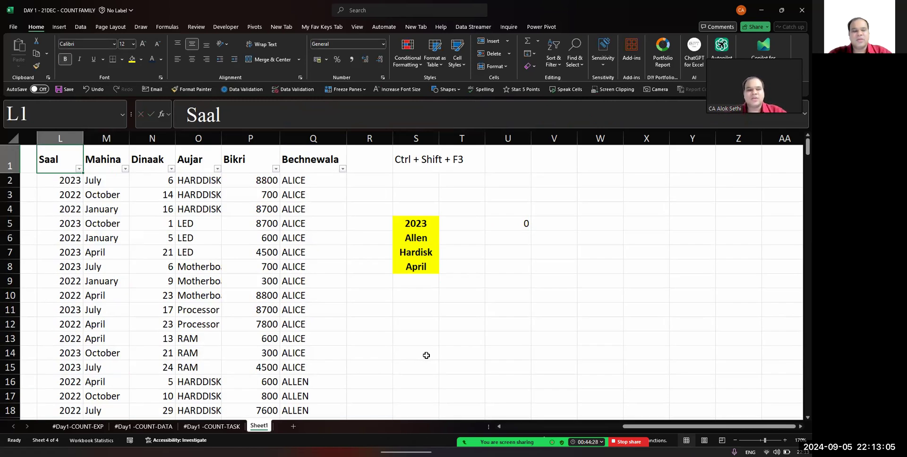
{"action": "key", "text": "alt+Down"}
{"action": "key", "text": "space"}
{"action": "key", "text": "Down"}
{"action": "key", "text": "space"}
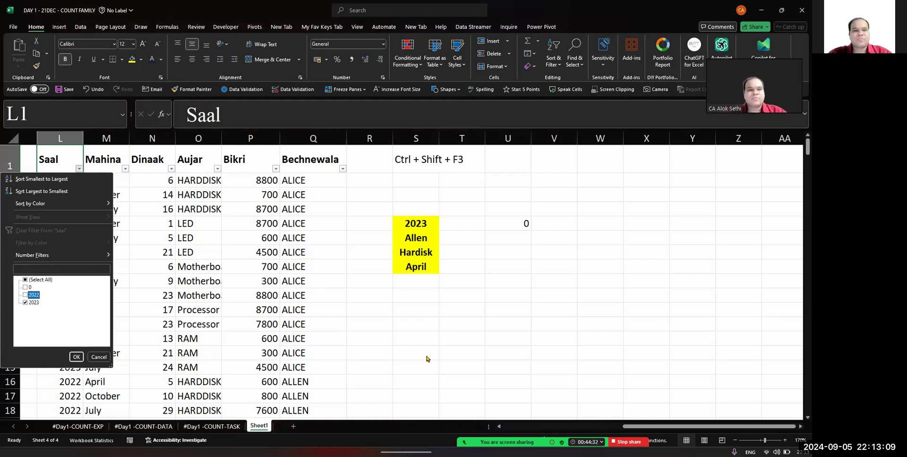
{"action": "key", "text": "Escape"}
Correct the spelling of the product criterion in S7 to Harddisk so it matches the Aujar column
{"action": "key", "text": "Right"}
{"action": "key", "text": "Right"}
{"action": "key", "text": "Right"}
{"action": "key", "text": "Down"}
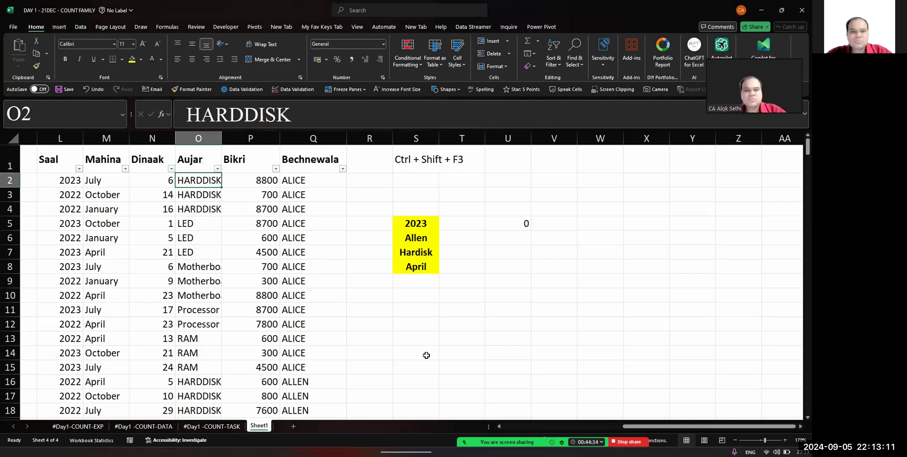
{"action": "key", "text": "Down"}
{"action": "key", "text": "Right"}
{"action": "key", "text": "Right"}
{"action": "key", "text": "Right"}
{"action": "key", "text": "Right"}
{"action": "key", "text": "Down"}
{"action": "key", "text": "Down"}
{"action": "key", "text": "Down"}
{"action": "key", "text": "Down"}
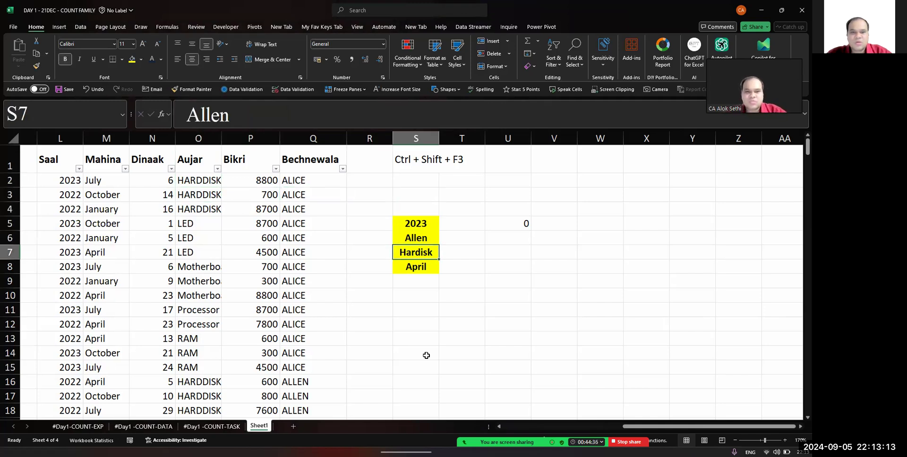
{"action": "key", "text": "F2"}
{"action": "key", "text": "Left"}
{"action": "type", "text": "d"}
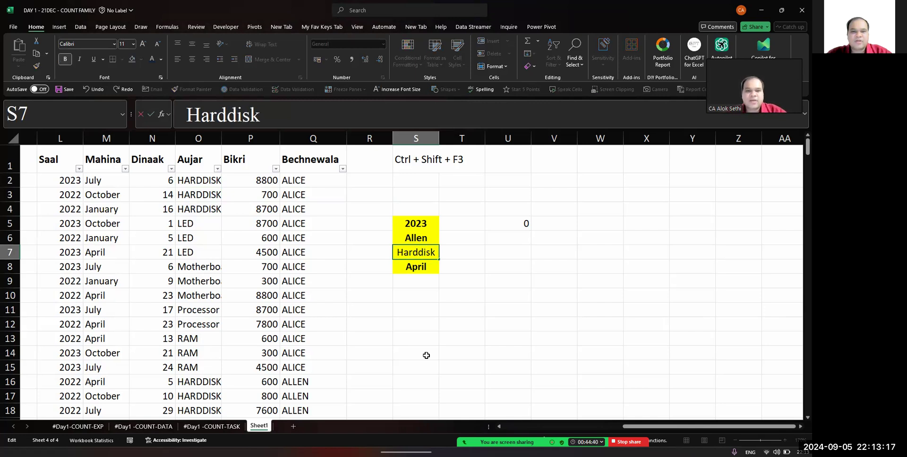
{"action": "key", "text": "Return"}
Recheck the ranges and criteria references in U5's COUNTIFS formula
{"action": "key", "text": "Right"}
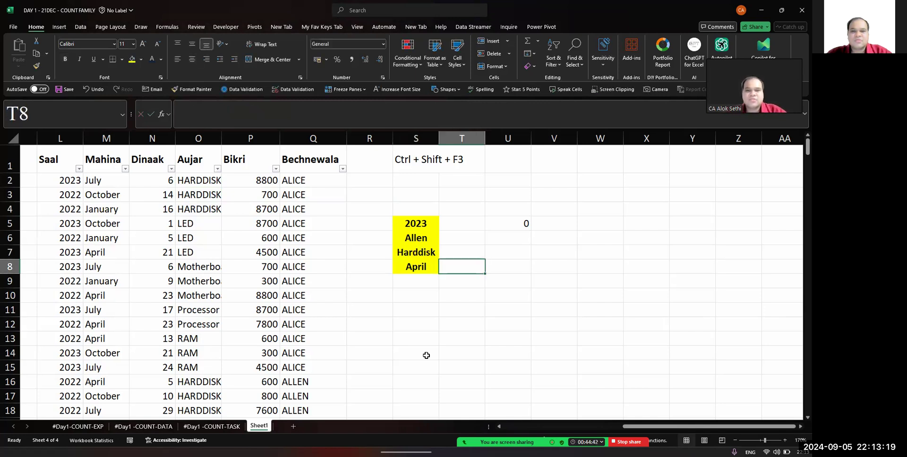
{"action": "key", "text": "Right"}
{"action": "key", "text": "Up"}
{"action": "key", "text": "Up"}
{"action": "key", "text": "Up"}
{"action": "key", "text": "Up"}
{"action": "key", "text": "Down"}
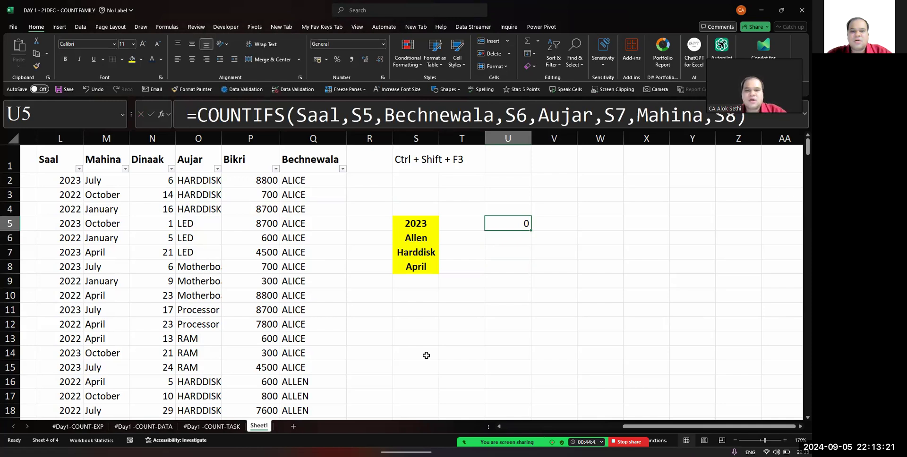
{"action": "key", "text": "F2"}
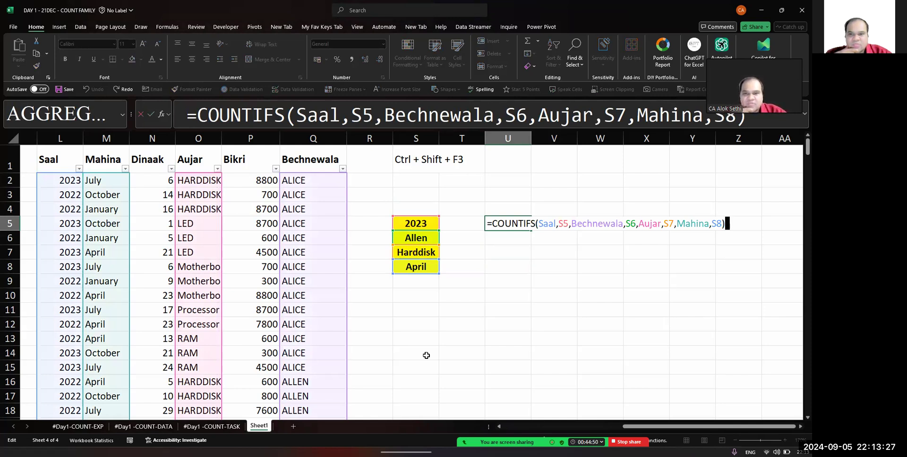
{"action": "key", "text": "Return"}
{"action": "key", "text": "Up"}
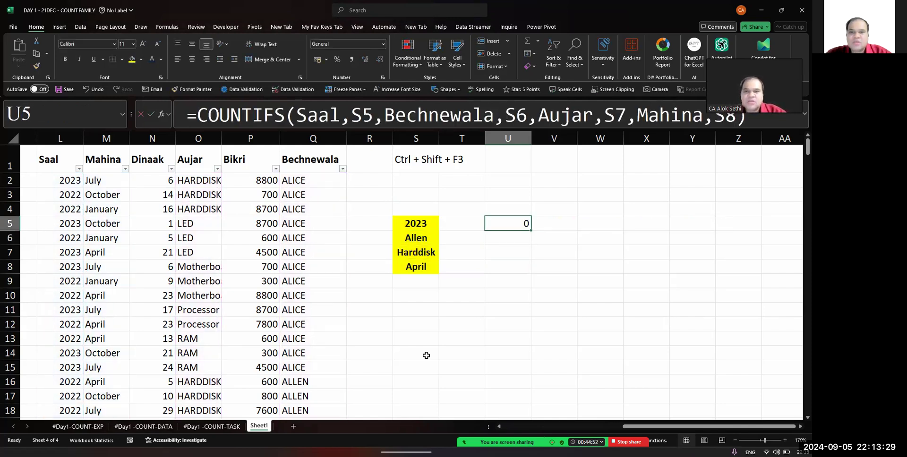
{"action": "key", "text": "F2"}
{"action": "key", "text": "Escape"}
{"action": "key", "text": "Left"}
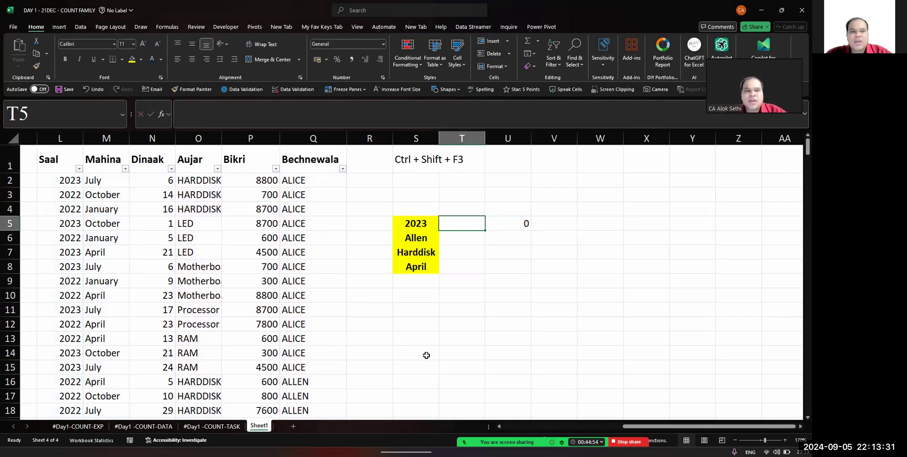
Filter the Saal column to show only 2023
{"action": "key", "text": "Home"}
{"action": "key", "text": "Up"}
{"action": "key", "text": "Up"}
{"action": "key", "text": "Up"}
{"action": "key", "text": "Up"}
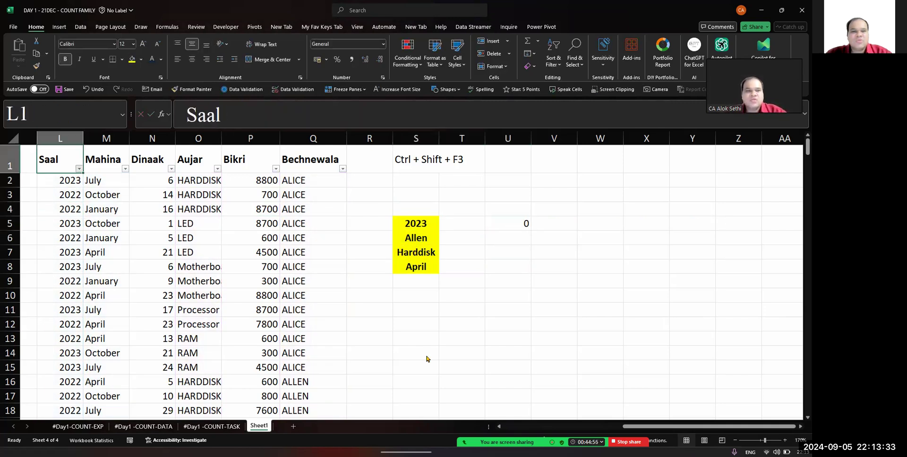
{"action": "key", "text": "alt+Down"}
{"action": "key", "text": "Down"}
{"action": "key", "text": "Tab"}
{"action": "key", "text": "Tab"}
{"action": "key", "text": "shift+Tab"}
{"action": "key", "text": "shift+Tab"}
{"action": "key", "text": "Up"}
{"action": "key", "text": "Up"}
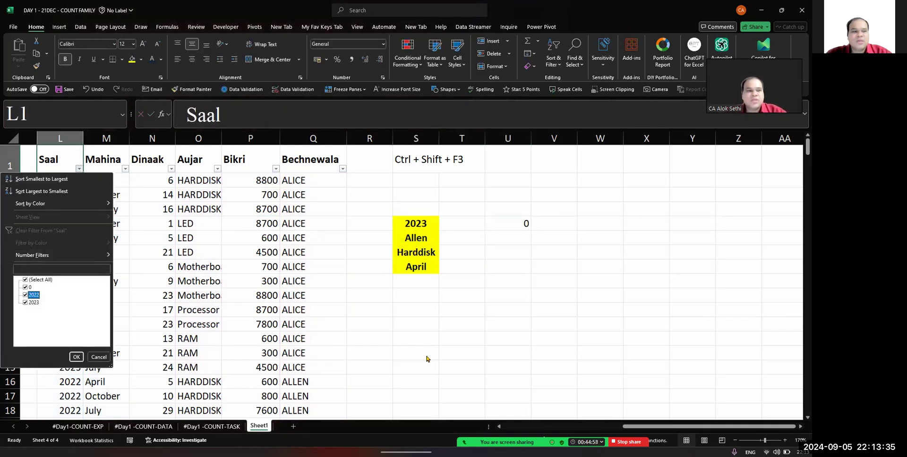
{"action": "key", "text": "space"}
{"action": "key", "text": "Down"}
{"action": "key", "text": "space"}
{"action": "key", "text": "Return"}
Filter the Mahina column to show only April
{"action": "key", "text": "Right"}
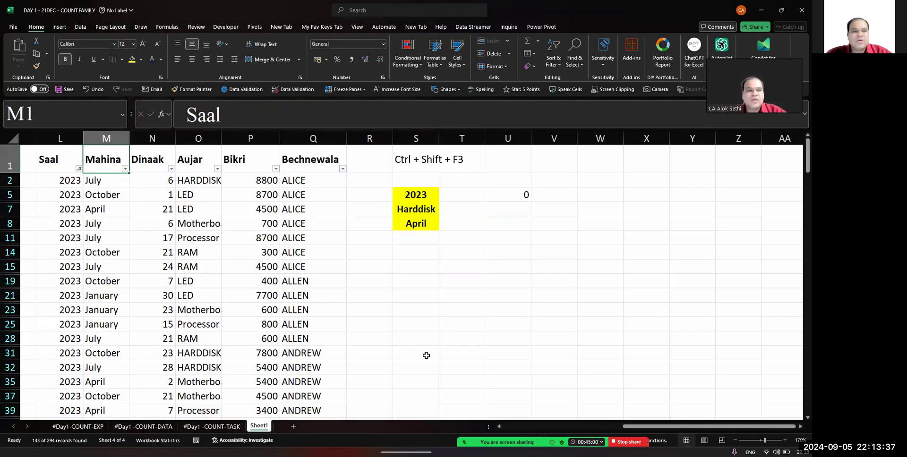
{"action": "key", "text": "alt+Down"}
{"action": "key", "text": "Down"}
{"action": "key", "text": "Tab"}
{"action": "key", "text": "Tab"}
{"action": "key", "text": "space"}
{"action": "key", "text": "Down"}
{"action": "key", "text": "space"}
{"action": "key", "text": "Return"}
Look through the Bechnewala filter list for the seller named in S6, leaving that column unfiltered
{"action": "key", "text": "Right"}
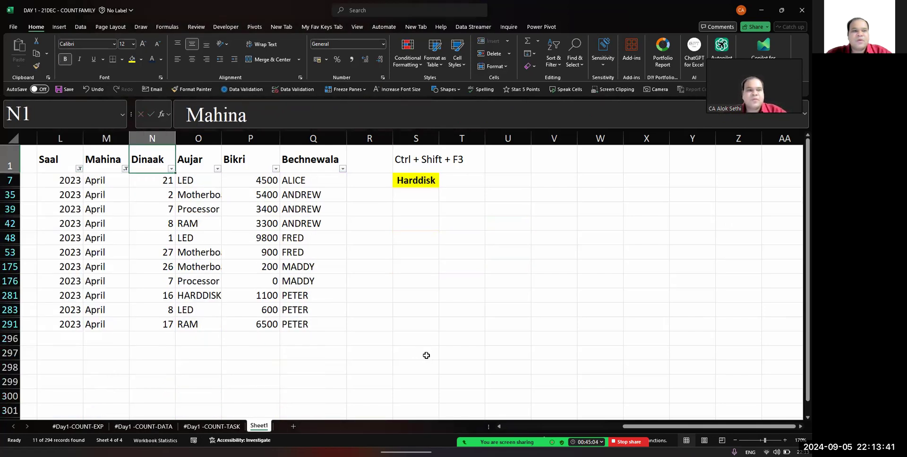
{"action": "key", "text": "Right"}
{"action": "key", "text": "Right"}
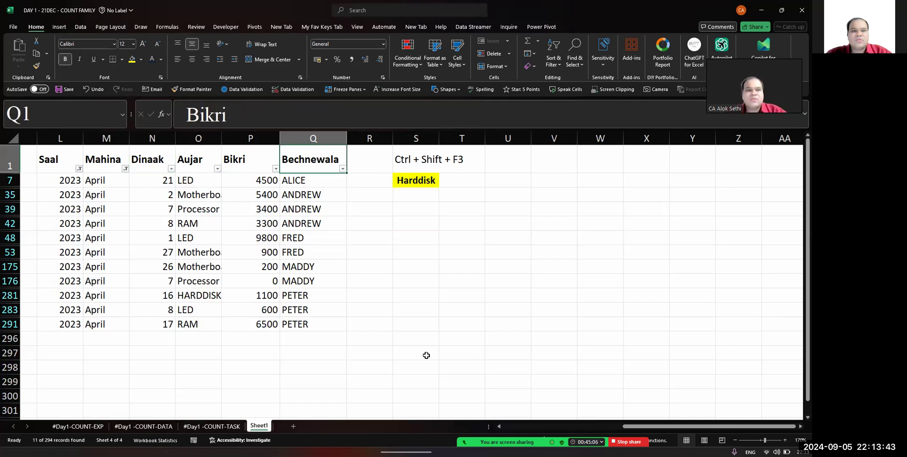
{"action": "key", "text": "Right"}
{"action": "key", "text": "alt+Down"}
{"action": "key", "text": "Down"}
{"action": "key", "text": "Tab"}
{"action": "key", "text": "Tab"}
{"action": "key", "text": "space"}
{"action": "key", "text": "Down"}
{"action": "key", "text": "Down"}
{"action": "key", "text": "Down"}
{"action": "key", "text": "Down"}
{"action": "key", "text": "Up"}
{"action": "key", "text": "Up"}
{"action": "key", "text": "Up"}
{"action": "key", "text": "Up"}
{"action": "key", "text": "Escape"}
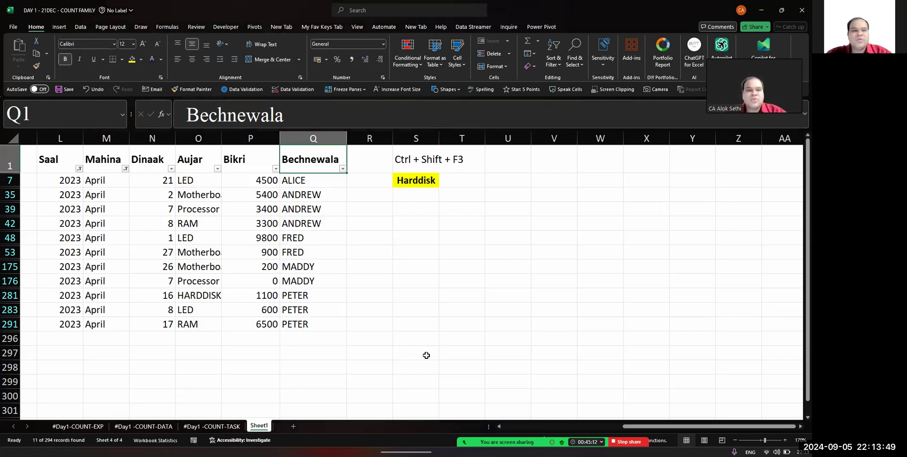
Examine the Bechnewala entries of the filtered April 2023 rows for the seller named in S6
{"action": "key", "text": "Down"}
{"action": "key", "text": "Down"}
{"action": "key", "text": "Down"}
{"action": "key", "text": "Down"}
{"action": "key", "text": "Down"}
{"action": "key", "text": "Down"}
{"action": "key", "text": "Down"}
{"action": "key", "text": "Down"}
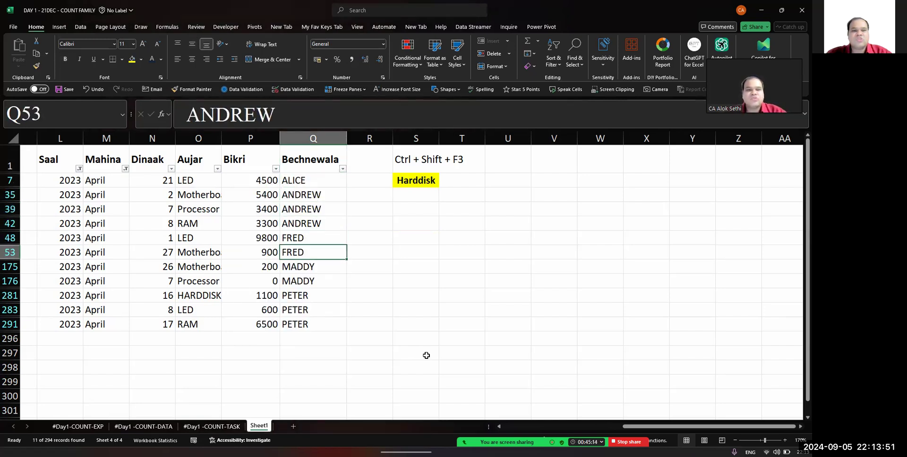
{"action": "key", "text": "Down"}
{"action": "key", "text": "Down"}
{"action": "key", "text": "Up"}
{"action": "key", "text": "Up"}
{"action": "key", "text": "Up"}
{"action": "key", "text": "Up"}
{"action": "key", "text": "Up"}
{"action": "key", "text": "Up"}
{"action": "key", "text": "Up"}
{"action": "key", "text": "Up"}
{"action": "key", "text": "Up"}
{"action": "key", "text": "Up"}
{"action": "key", "text": "Down"}
{"action": "key", "text": "Down"}
{"action": "key", "text": "Down"}
{"action": "key", "text": "Down"}
{"action": "key", "text": "Down"}
{"action": "key", "text": "Down"}
{"action": "key", "text": "Down"}
{"action": "key", "text": "Down"}
{"action": "key", "text": "Down"}
{"action": "key", "text": "Down"}
{"action": "key", "text": "Down"}
{"action": "key", "text": "Down"}
{"action": "key", "text": "Down"}
{"action": "key", "text": "Down"}
{"action": "key", "text": "Down"}
{"action": "key", "text": "Up"}
{"action": "key", "text": "Up"}
{"action": "key", "text": "Up"}
{"action": "key", "text": "Up"}
{"action": "key", "text": "Up"}
{"action": "key", "text": "Up"}
{"action": "key", "text": "Up"}
{"action": "key", "text": "Up"}
{"action": "key", "text": "Up"}
{"action": "key", "text": "Up"}
{"action": "key", "text": "Up"}
{"action": "key", "text": "Up"}
{"action": "key", "text": "Up"}
{"action": "key", "text": "Up"}
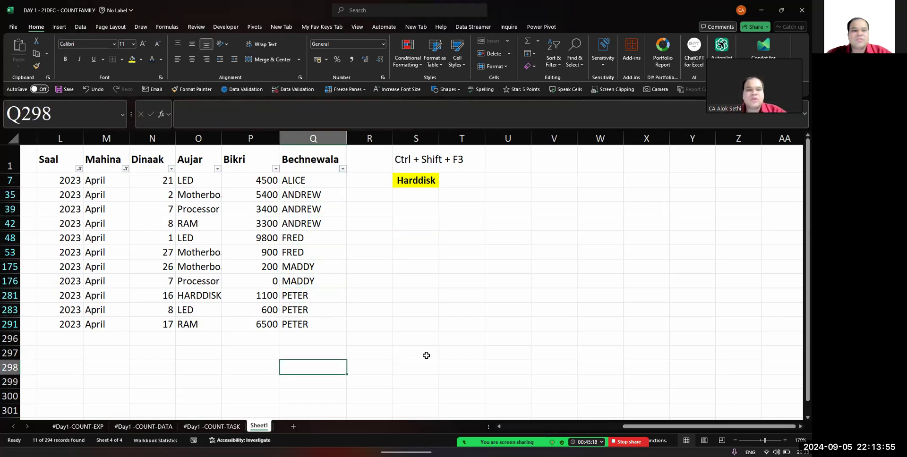
{"action": "key", "text": "Up"}
{"action": "key", "text": "Down"}
{"action": "key", "text": "Down"}
Remove the filters from the second table
{"action": "key", "text": "Left"}
{"action": "key", "text": "Left"}
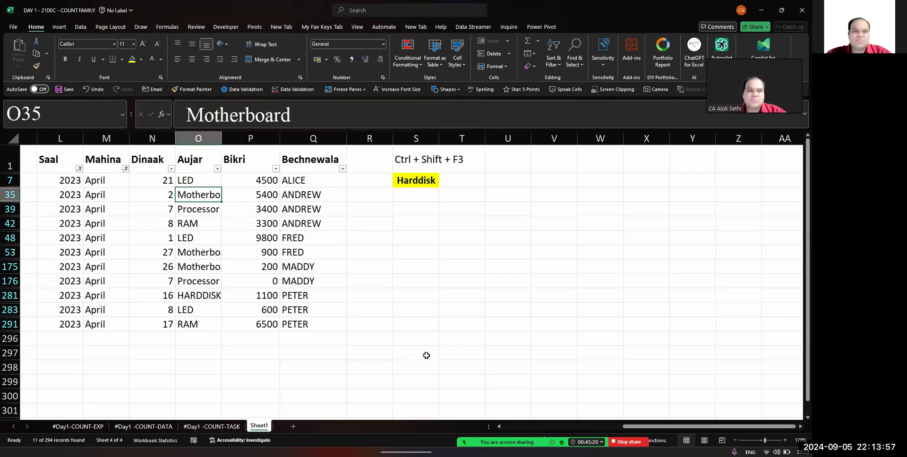
{"action": "key", "text": "Up"}
{"action": "key", "text": "Left"}
{"action": "key", "text": "Up"}
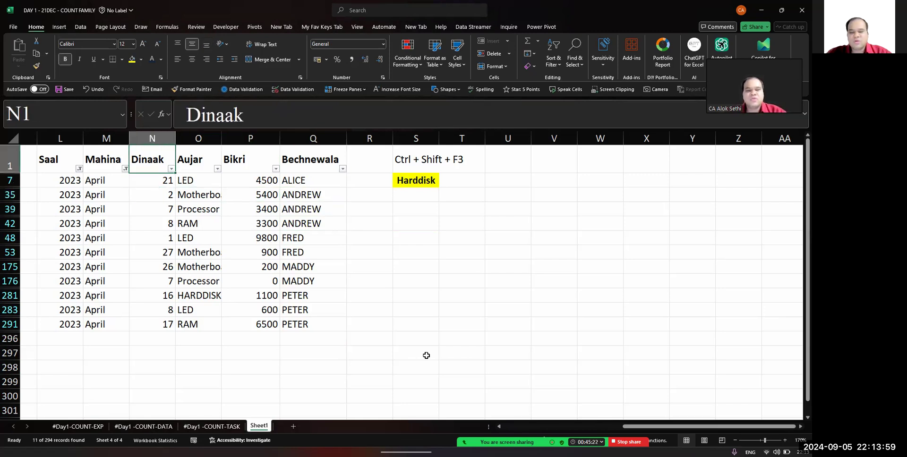
{"action": "key", "text": "ctrl+shift+l"}
{"action": "key", "text": "Right"}
{"action": "key", "text": "Right"}
{"action": "key", "text": "Right"}
{"action": "key", "text": "Right"}
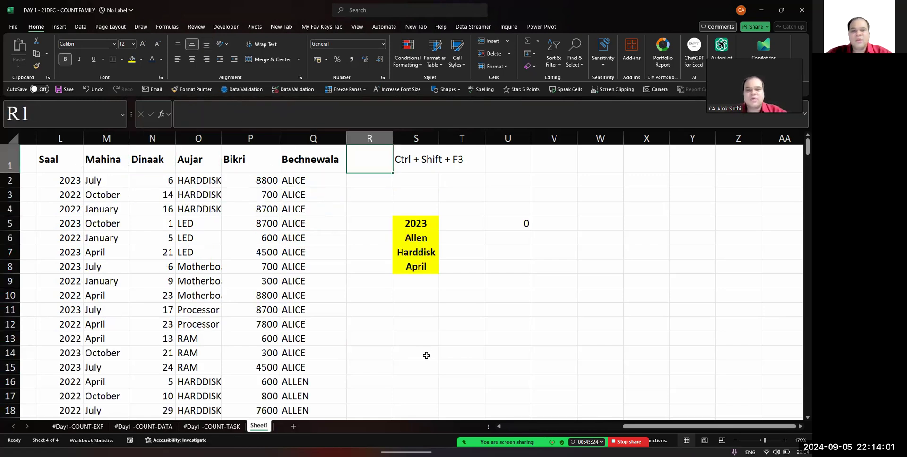
Replace the seller criterion in S6 with the first seller's name in the Bechnewala column
{"action": "key", "text": "Down"}
{"action": "key", "text": "Down"}
{"action": "key", "text": "Down"}
{"action": "key", "text": "Down"}
{"action": "key", "text": "Right"}
{"action": "key", "text": "Down"}
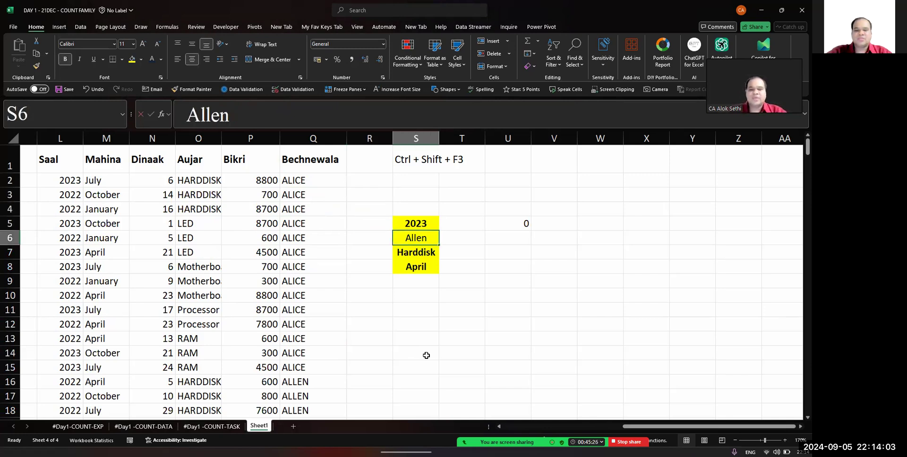
{"action": "type", "text": "Alice"}
{"action": "key", "text": "Return"}
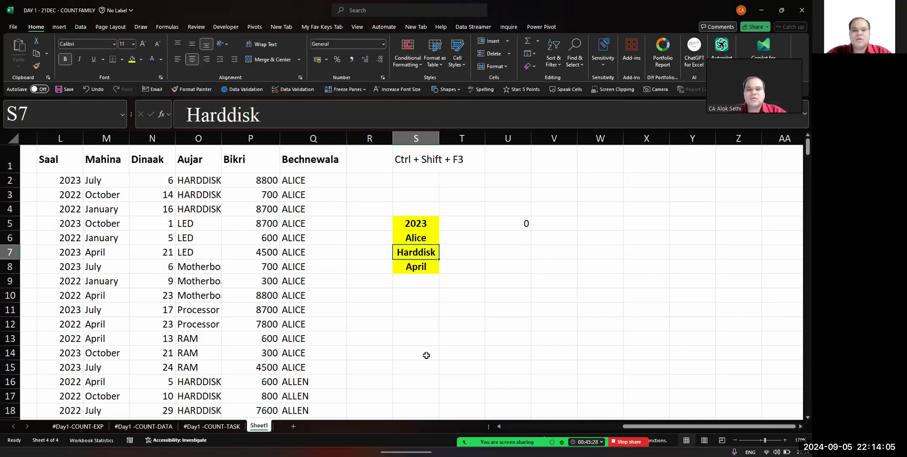
Set the year criterion in S5 to 2022 and enter the second listed seller's name in S6
{"action": "key", "text": "Up"}
{"action": "key", "text": "Up"}
{"action": "type", "text": "2022"}
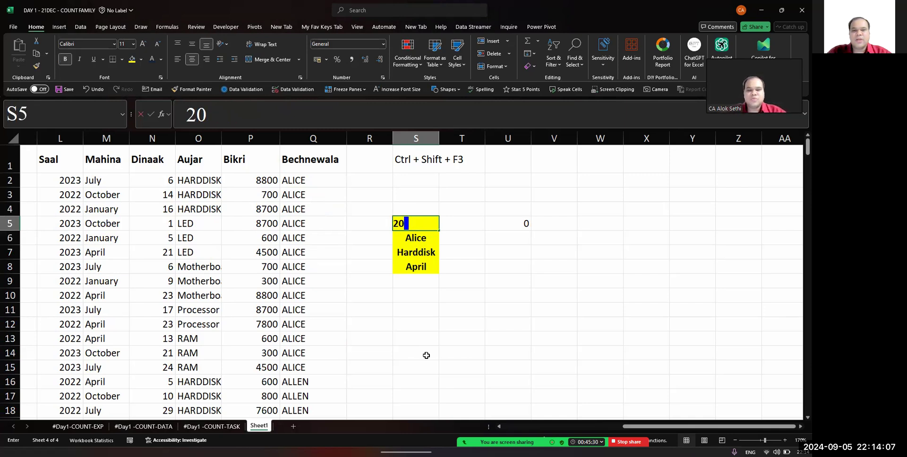
{"action": "key", "text": "Return"}
{"action": "type", "text": "Allen"}
{"action": "key", "text": "Return"}
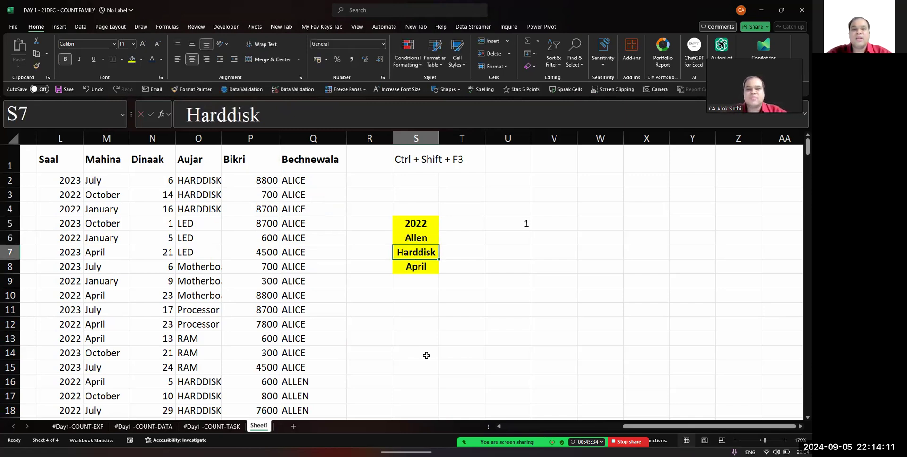
Check the COUNTIFS formula and its result in U5 against the changed criteria in S5:S8
{"action": "key", "text": "Up"}
{"action": "key", "text": "Right"}
{"action": "key", "text": "Up"}
{"action": "key", "text": "Right"}
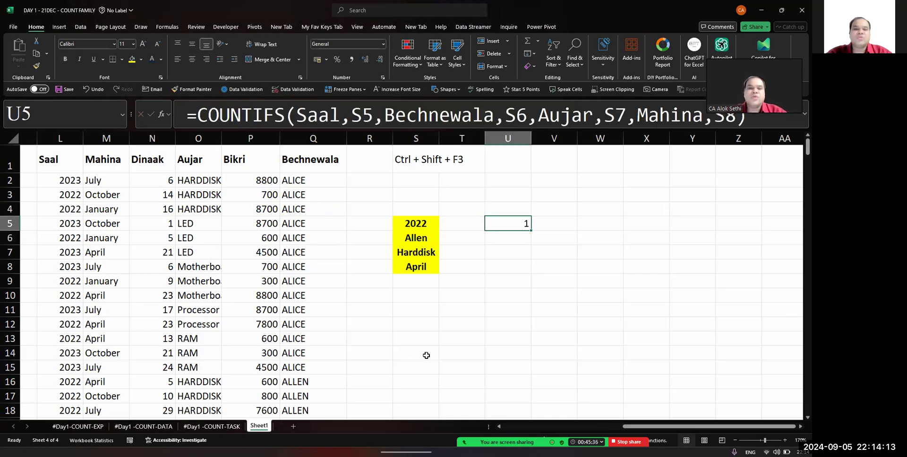
{"action": "key", "text": "Left"}
{"action": "key", "text": "Down"}
{"action": "key", "text": "Down"}
{"action": "key", "text": "Down"}
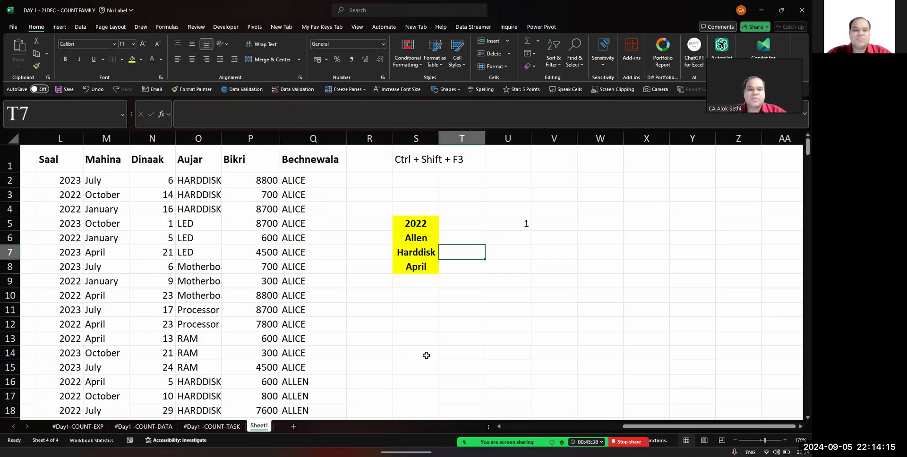
Try Led as the part criterion in S7, and replace it with RAM
{"action": "key", "text": "Left"}
{"action": "key", "text": "Up"}
{"action": "type", "text": "LEd"}
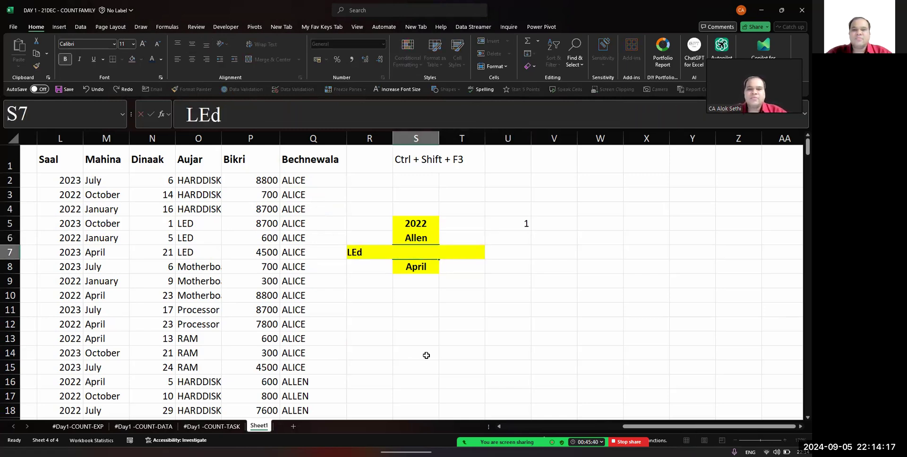
{"action": "key", "text": "Return"}
{"action": "key", "text": "Up"}
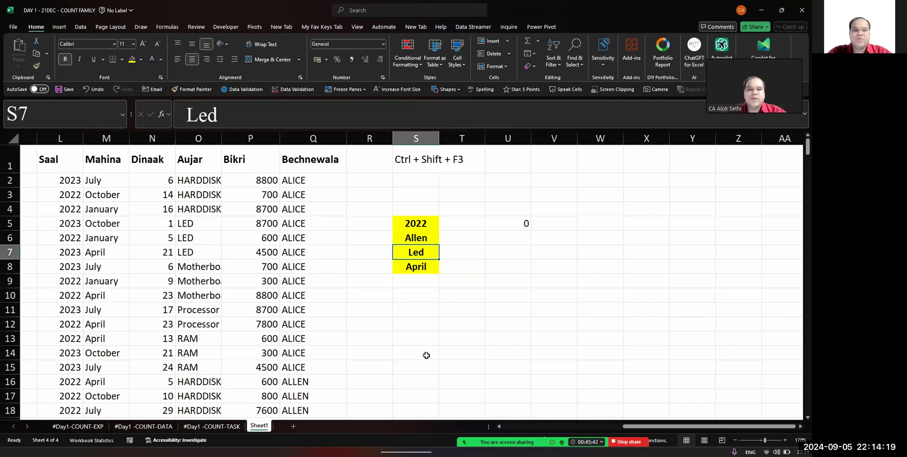
{"action": "type", "text": "RAM"}
{"action": "key", "text": "Return"}
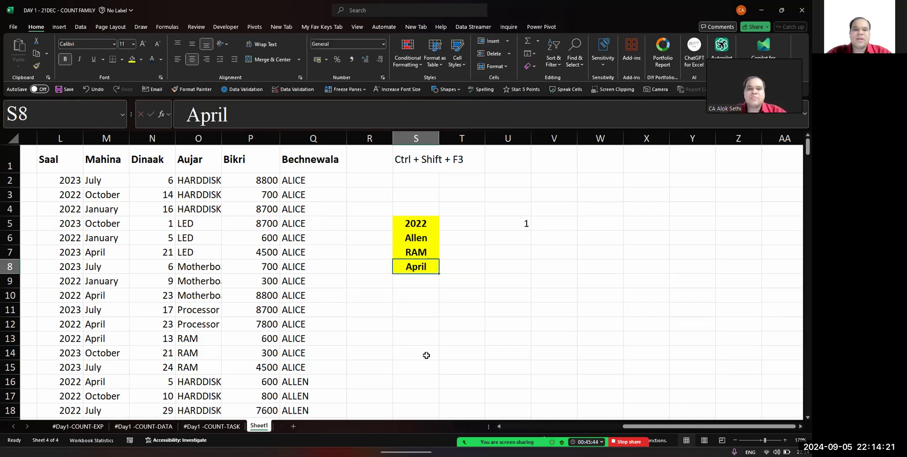
Inspect the ranges and criteria cells used by the COUNTIFS formula in U5, and close the meeting's participants list
{"action": "key", "text": "Up"}
{"action": "key", "text": "Up"}
{"action": "key", "text": "Up"}
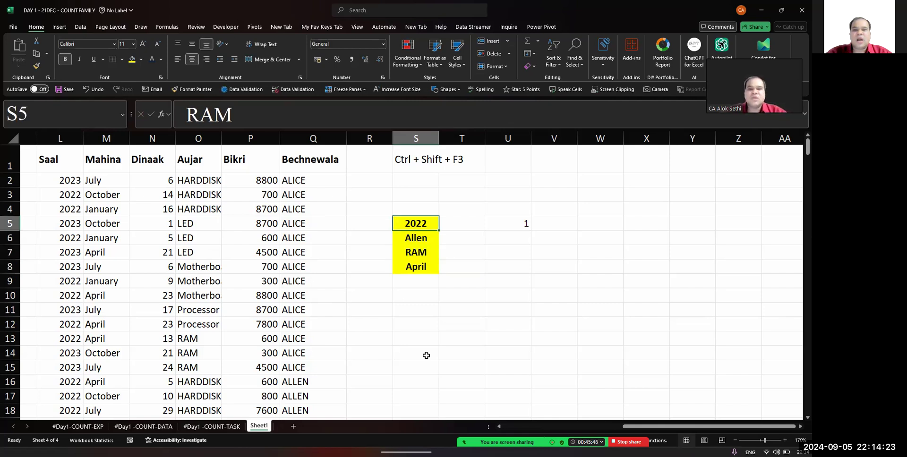
{"action": "key", "text": "Right"}
{"action": "key", "text": "Right"}
{"action": "key", "text": "F2"}
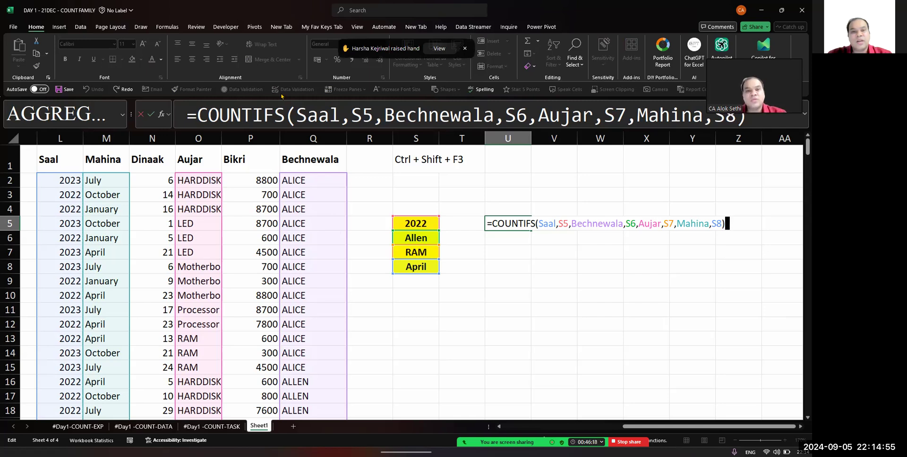
{"action": "scroll", "coordinate": [445, 213], "scroll_direction": "down", "scroll_amount": 4}
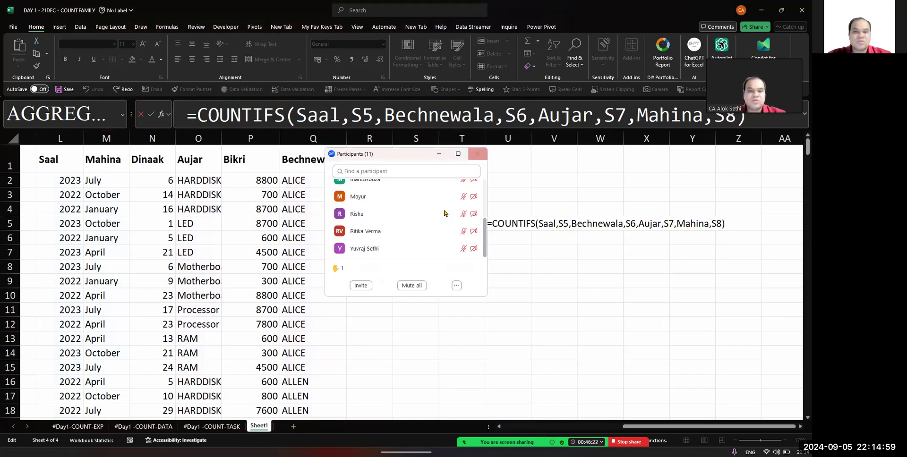
{"action": "left_click", "coordinate": [478, 154]}
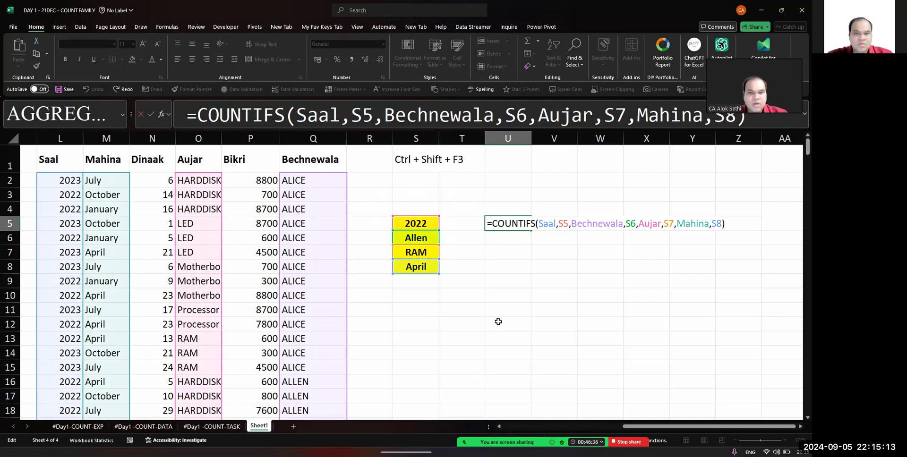
Enter the heading Answer in U4, above the COUNTIFS result
{"action": "key", "text": "shift+Return"}
{"action": "type", "text": "a"}
{"action": "key", "text": "Caps_Lock"}
{"action": "key", "text": "BackSpace"}
{"action": "type", "text": "aN"}
{"action": "key", "text": "BackSpace"}
{"action": "key", "text": "BackSpace"}
{"action": "type", "text": "A"}
{"action": "key", "text": "Caps_Lock"}
{"action": "type", "text": "nswer"}
{"action": "key", "text": "Return"}
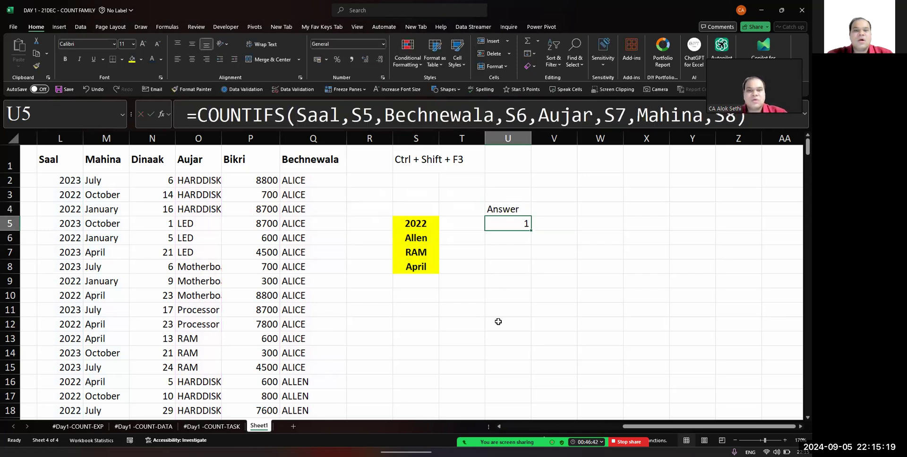
Enter the heading Criteria in S4 above the yellow cells and make it bold
{"action": "key", "text": "Left"}
{"action": "key", "text": "Left"}
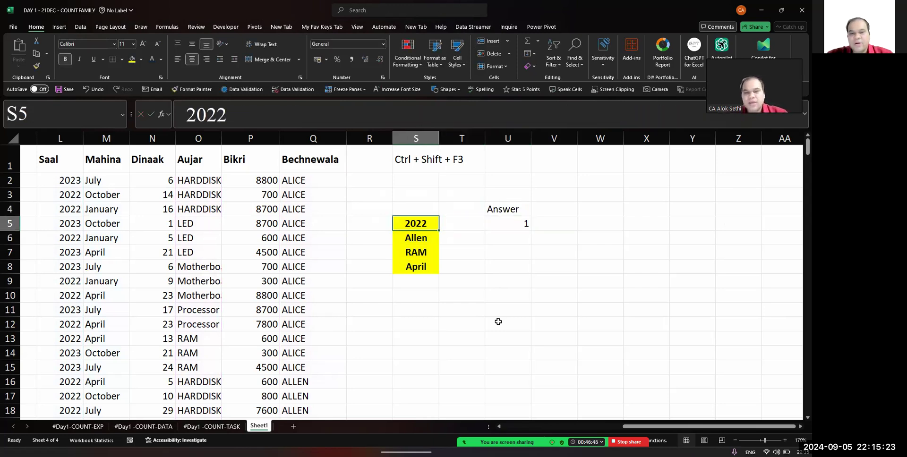
{"action": "key", "text": "Up"}
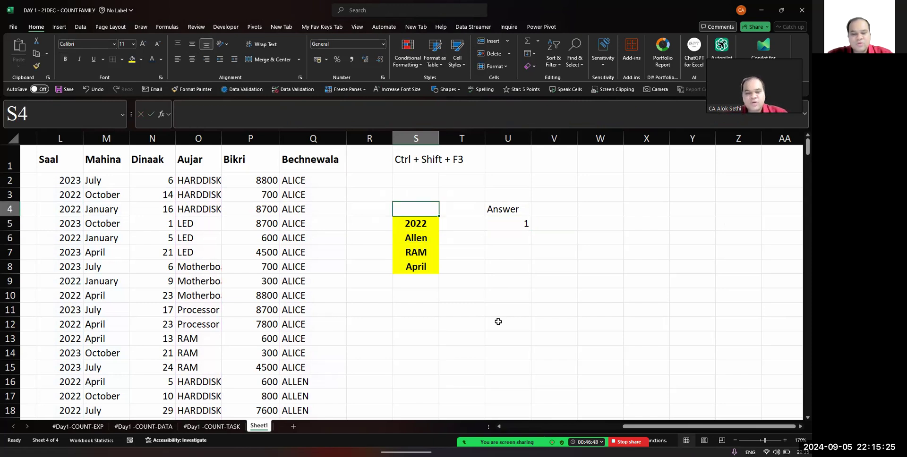
{"action": "type", "text": "Cri"}
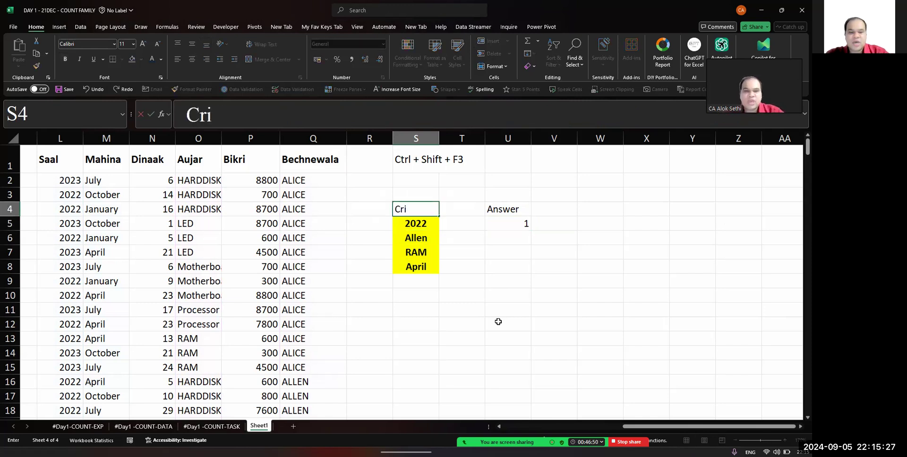
{"action": "type", "text": "teria"}
{"action": "key", "text": "Return"}
{"action": "key", "text": "Up"}
{"action": "key", "text": "ctrl+b"}
{"action": "key", "text": "Return"}
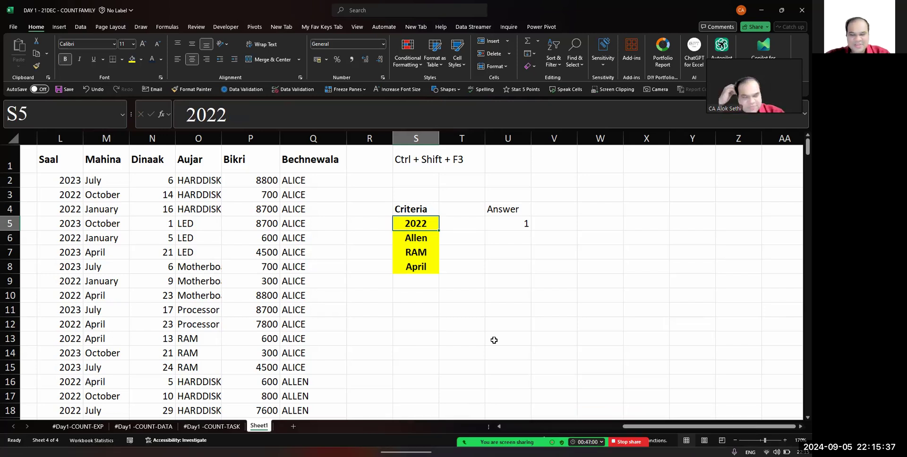
Clear the year, seller, part and month criteria from S5:S8
{"action": "key", "text": "Down"}
{"action": "key", "text": "Up"}
{"action": "key", "text": "Delete"}
{"action": "key", "text": "Down"}
{"action": "key", "text": "Delete"}
{"action": "key", "text": "Down"}
{"action": "key", "text": "Delete"}
{"action": "key", "text": "Down"}
{"action": "key", "text": "Delete"}
{"action": "key", "text": "Up"}
{"action": "key", "text": "Up"}
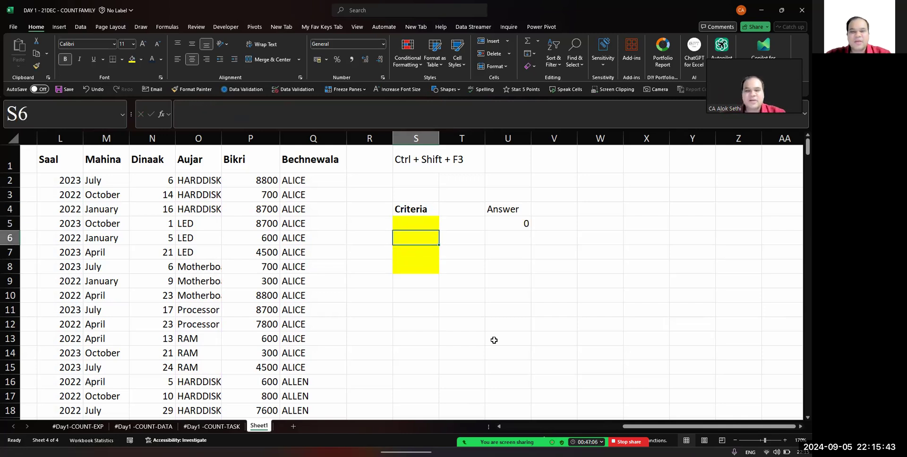
Examine which cells the COUNTIFS formula in U5 refers to while the criteria are blank
{"action": "key", "text": "Up"}
{"action": "key", "text": "Right"}
{"action": "key", "text": "Right"}
{"action": "key", "text": "F2"}
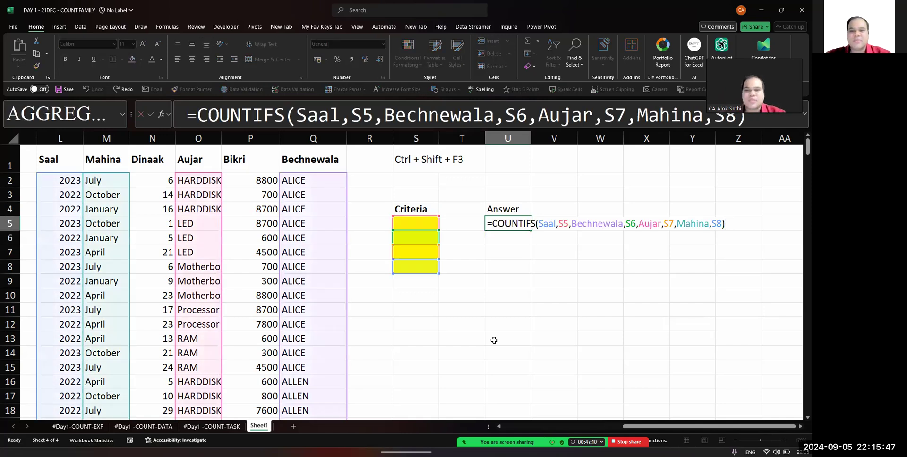
{"action": "key", "text": "Escape"}
{"action": "key", "text": "Left"}
{"action": "key", "text": "Left"}
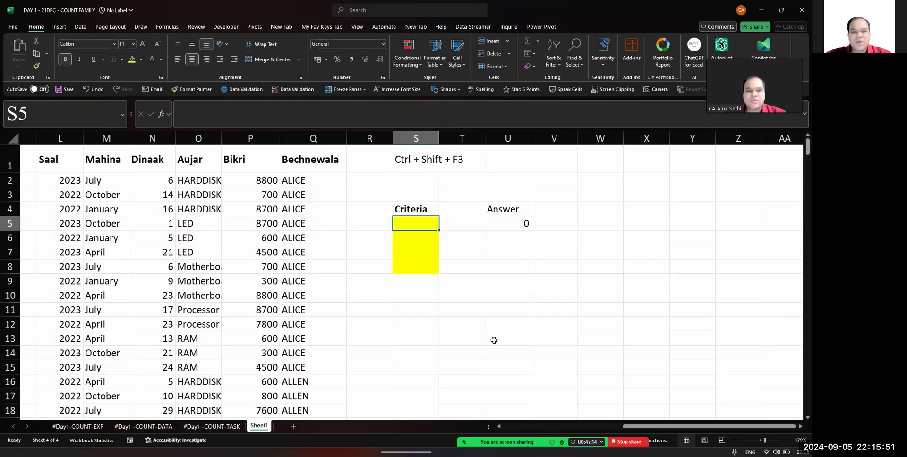
Make the Answer heading in U4 bold
{"action": "key", "text": "Right"}
{"action": "key", "text": "Right"}
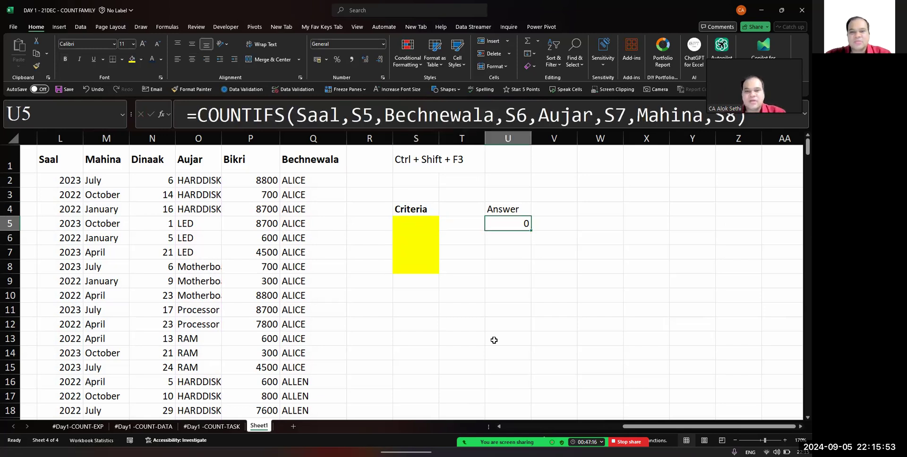
{"action": "key", "text": "Up"}
{"action": "key", "text": "ctrl+b"}
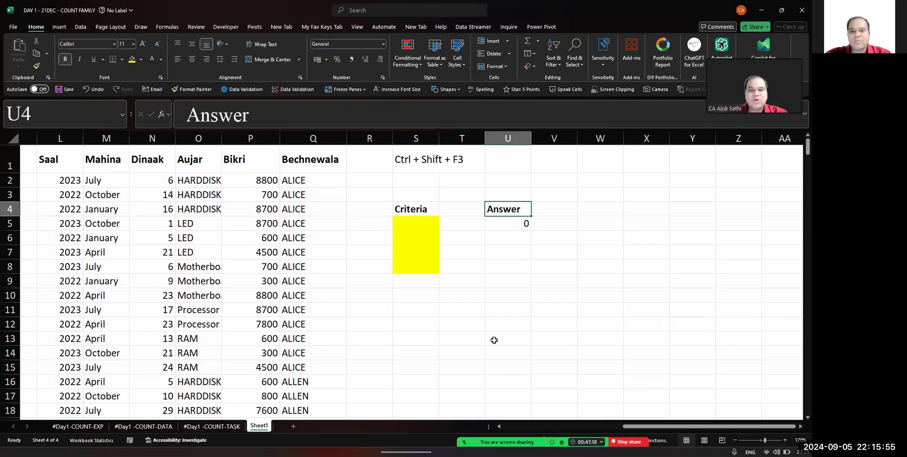
Label the criteria rows in R5:R8 as Year, Month, Part and Salesman
{"action": "key", "text": "Down"}
{"action": "key", "text": "Left"}
{"action": "key", "text": "Left"}
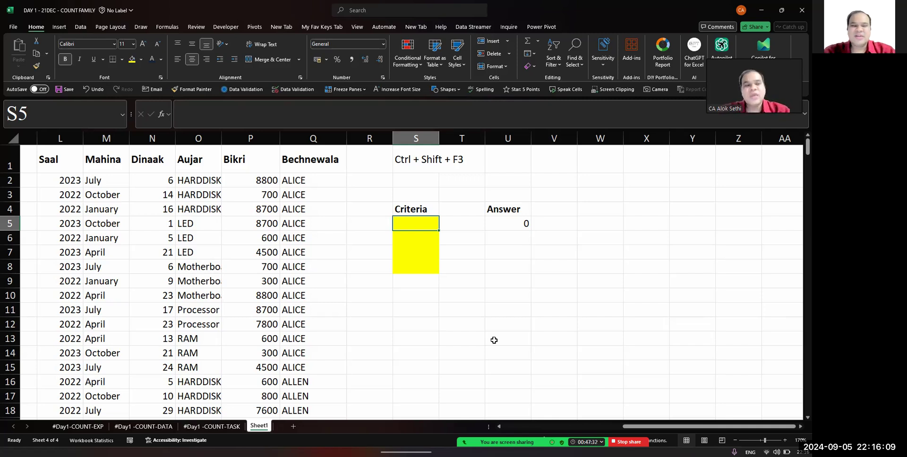
{"action": "key", "text": "Left"}
{"action": "key", "text": "Down"}
{"action": "key", "text": "Up"}
{"action": "type", "text": "Year"}
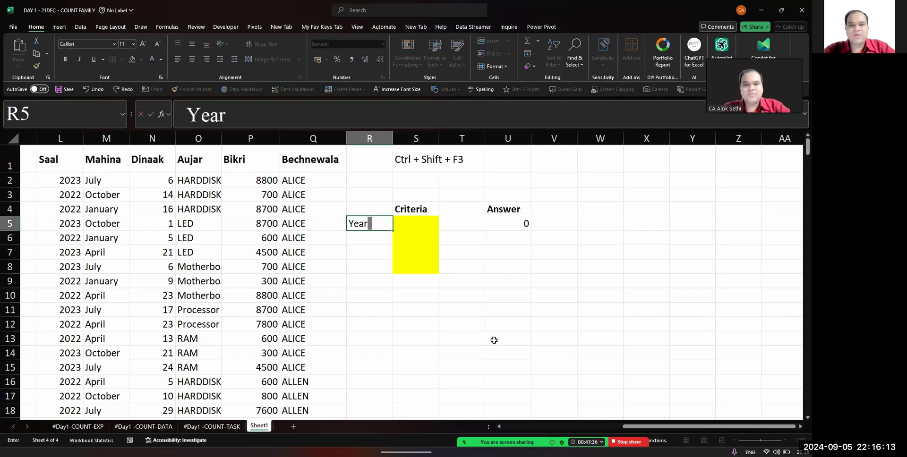
{"action": "key", "text": "Return"}
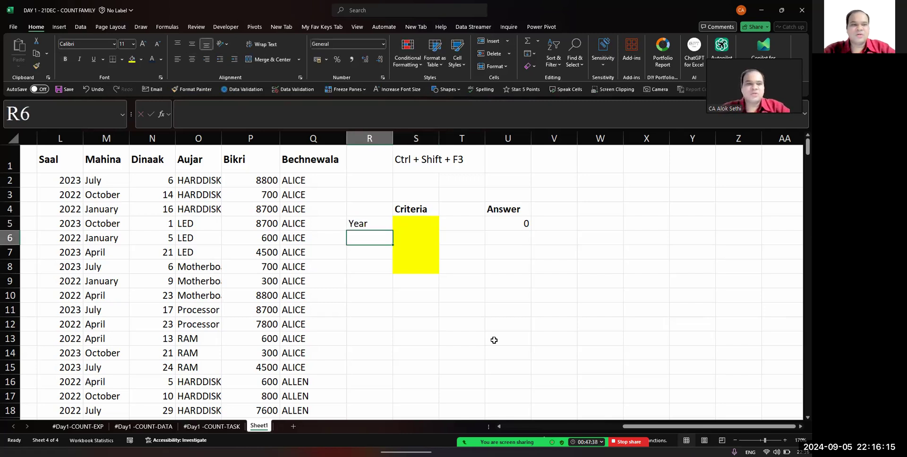
{"action": "type", "text": "Month"}
{"action": "key", "text": "Return"}
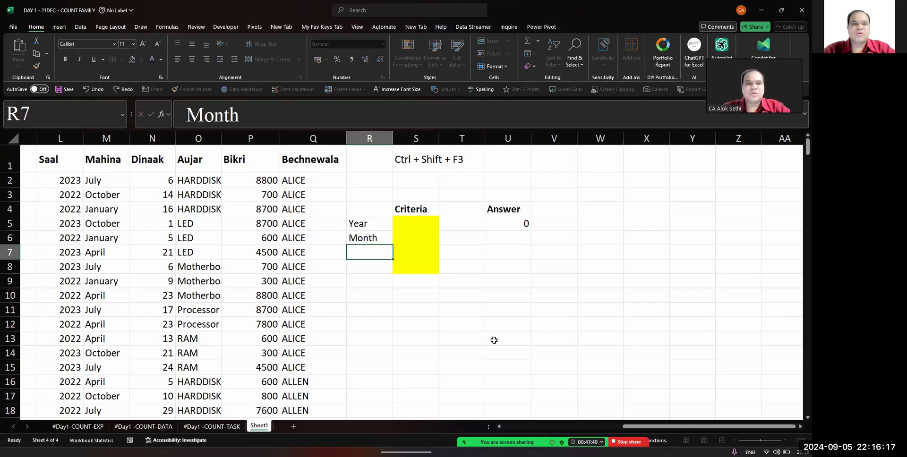
{"action": "type", "text": "Part"}
{"action": "key", "text": "Return"}
{"action": "type", "text": "Salesman"}
{"action": "key", "text": "Return"}
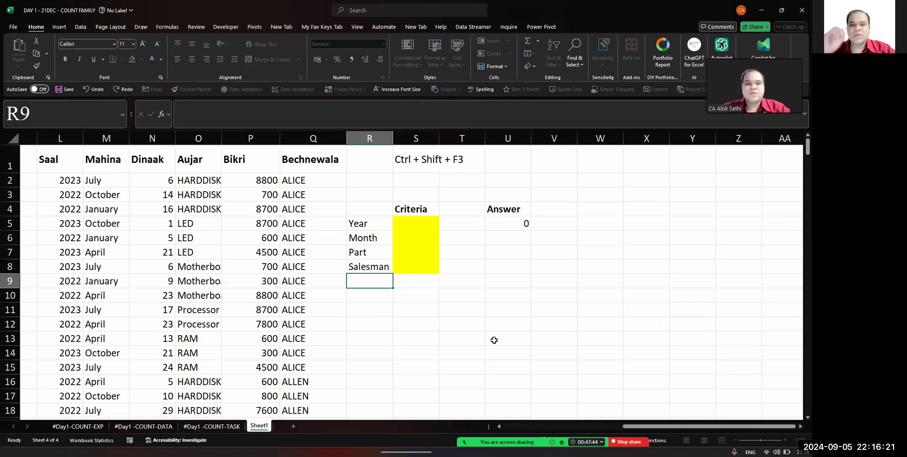
Review the blank criteria cells S5:S8 against their new labels and the COUNTIFS formula in U5
{"action": "key", "text": "Up"}
{"action": "key", "text": "Up"}
{"action": "key", "text": "Up"}
{"action": "key", "text": "Up"}
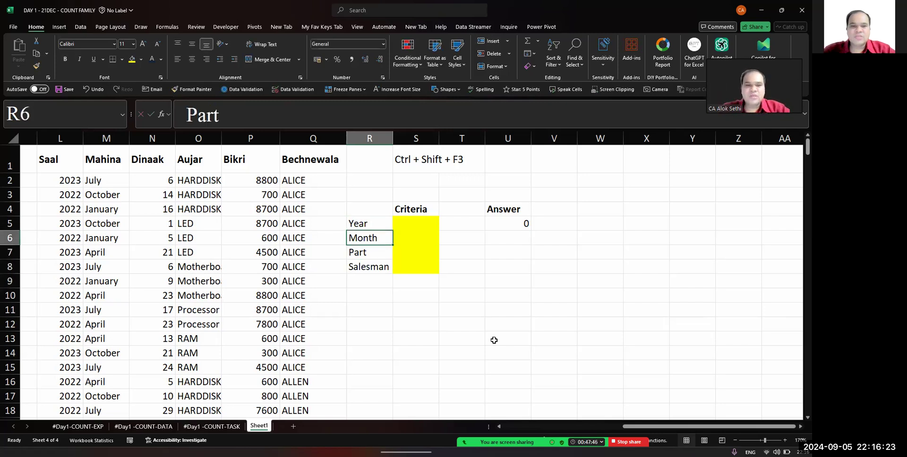
{"action": "key", "text": "Right"}
{"action": "key", "text": "Down"}
{"action": "key", "text": "Down"}
{"action": "key", "text": "Down"}
{"action": "key", "text": "Up"}
{"action": "key", "text": "Up"}
{"action": "key", "text": "Up"}
{"action": "key", "text": "Down"}
{"action": "key", "text": "Down"}
{"action": "key", "text": "Down"}
{"action": "key", "text": "Up"}
{"action": "key", "text": "Up"}
{"action": "key", "text": "Up"}
{"action": "key", "text": "Down"}
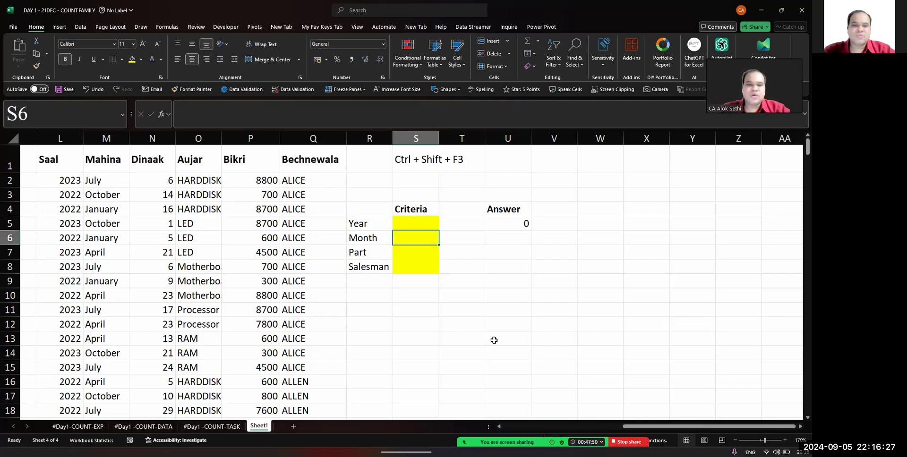
{"action": "key", "text": "Down"}
{"action": "key", "text": "Right"}
{"action": "key", "text": "Right"}
{"action": "key", "text": "Up"}
{"action": "key", "text": "Up"}
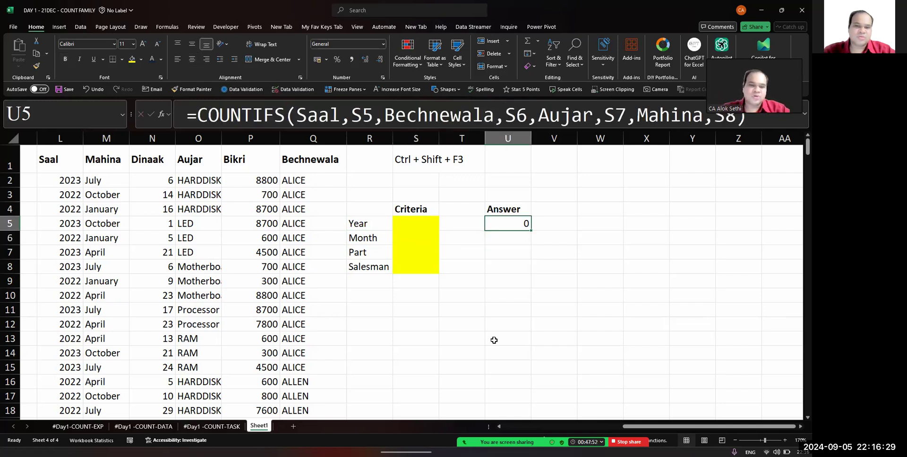
Enter the heading Field in R4 above the criteria labels and make it bold
{"action": "key", "text": "Left"}
{"action": "key", "text": "Left"}
{"action": "key", "text": "Up"}
{"action": "key", "text": "Left"}
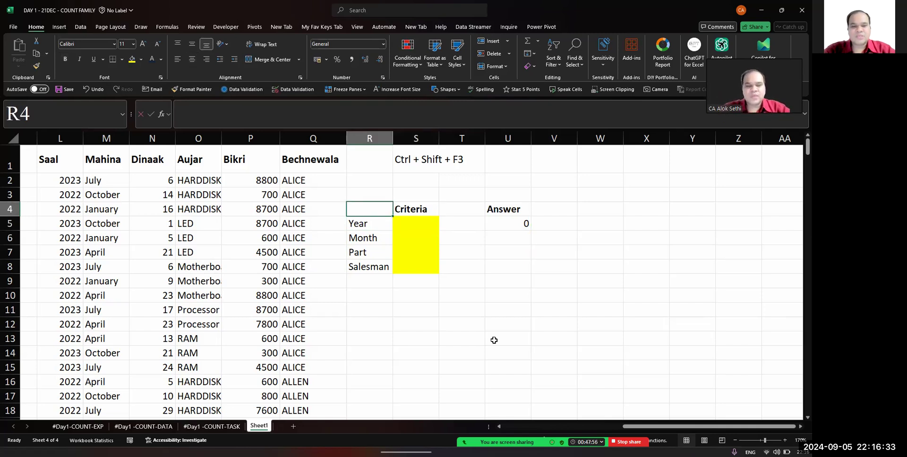
{"action": "type", "text": "Field"}
{"action": "key", "text": "Return"}
{"action": "key", "text": "Up"}
{"action": "key", "text": "ctrl+b"}
{"action": "key", "text": "Right"}
{"action": "key", "text": "Down"}
{"action": "key", "text": "alt+h"}
{"action": "key", "text": "a"}
{"action": "key", "text": "c"}
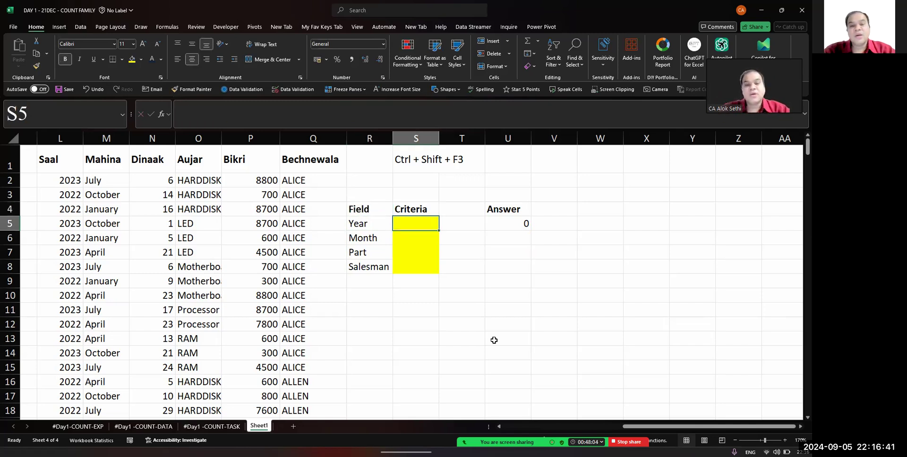
Enter the shortcut note "Alt + D + V + V" in S2, beneath the existing shortcut note
{"action": "key", "text": "Up"}
{"action": "key", "text": "Up"}
{"action": "key", "text": "Up"}
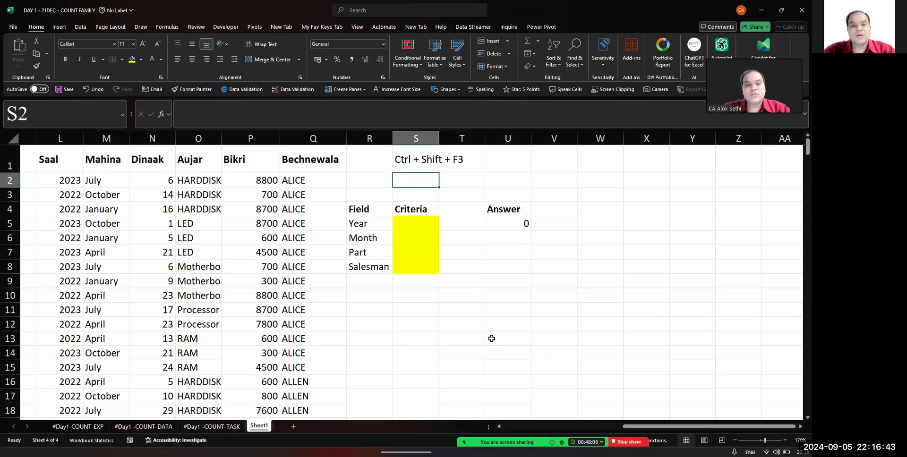
{"action": "type", "text": "A"}
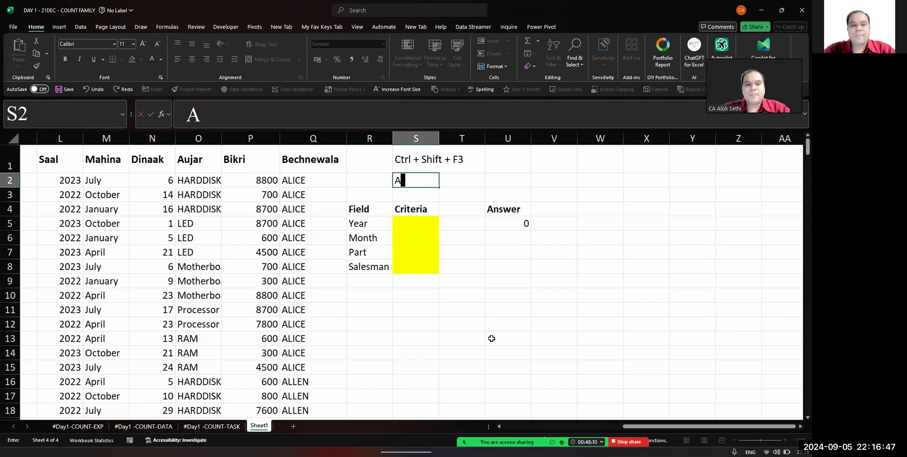
{"action": "type", "text": "lt + "}
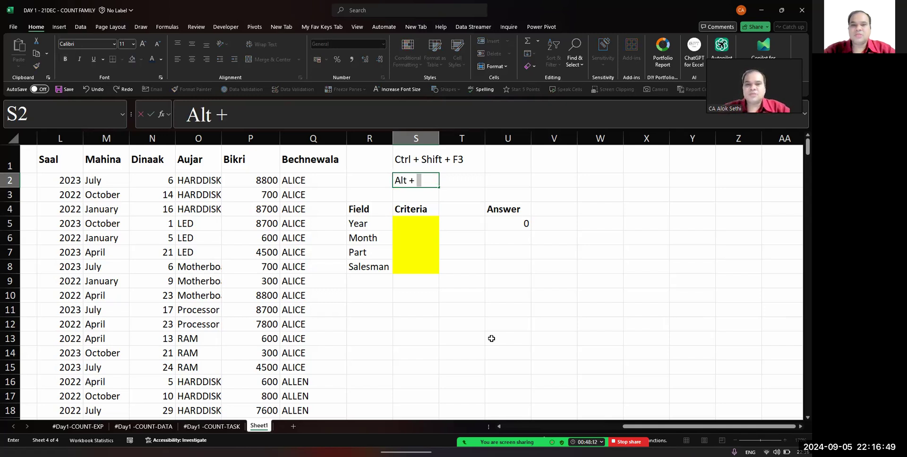
{"action": "type", "text": "D + V + V"}
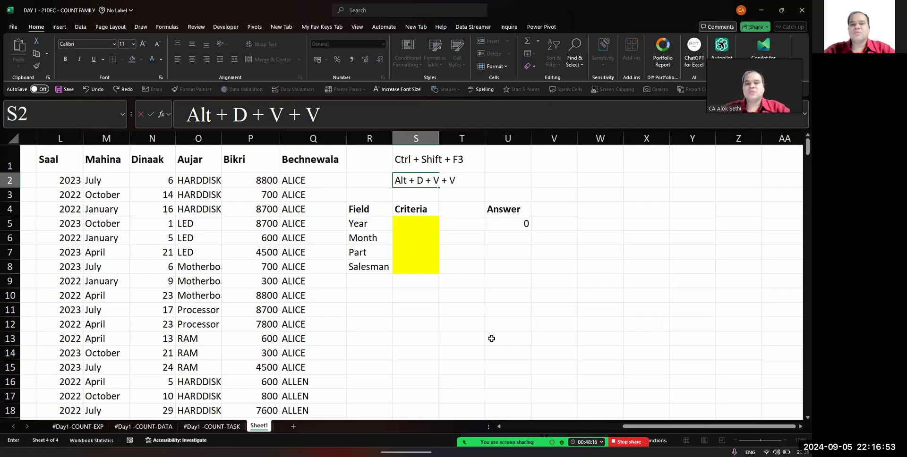
{"action": "key", "text": "Return"}
Enter the label Name Range in U1, beside the Ctrl + Shift + F3 shortcut note
{"action": "key", "text": "Right"}
{"action": "key", "text": "Up"}
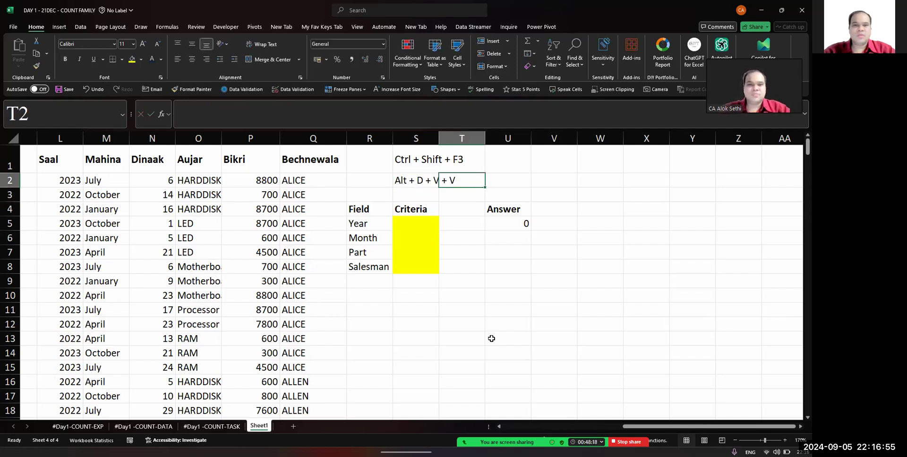
{"action": "key", "text": "Up"}
{"action": "key", "text": "Right"}
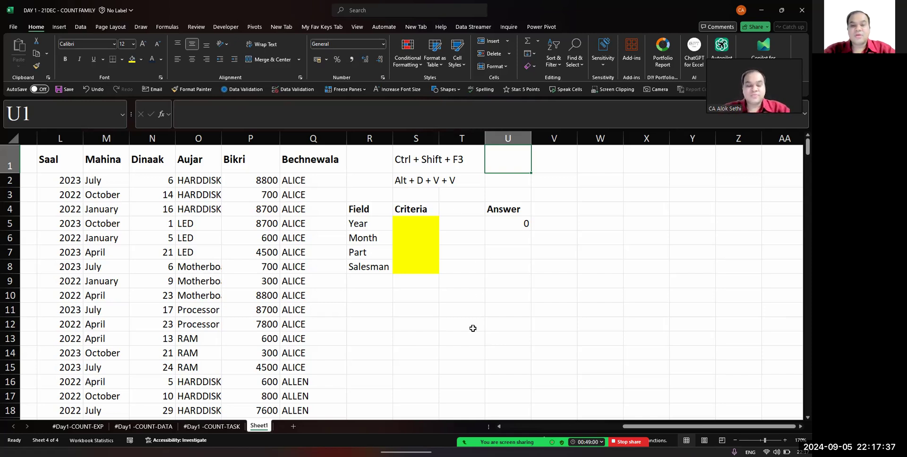
{"action": "type", "text": "Name Range"}
{"action": "key", "text": "Return"}
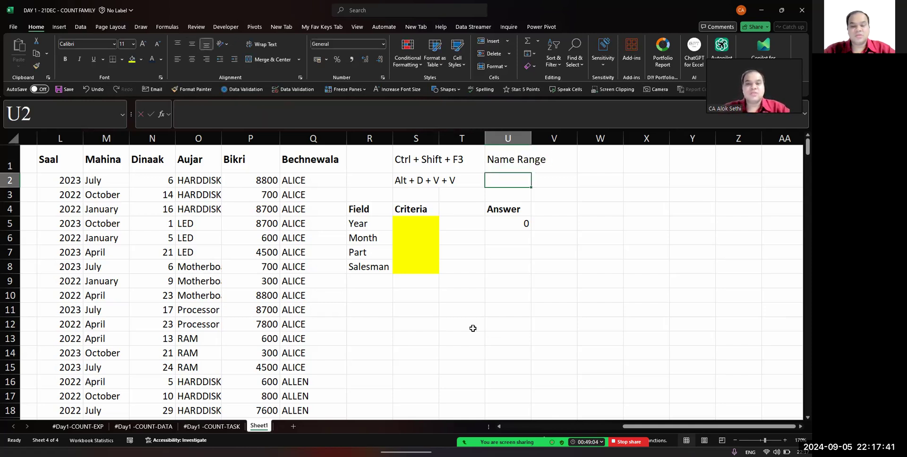
Enter the label "Drop Down (Data Validation)" in U2, beside the Alt + D + V + V note
{"action": "type", "text": "Drop Dwo"}
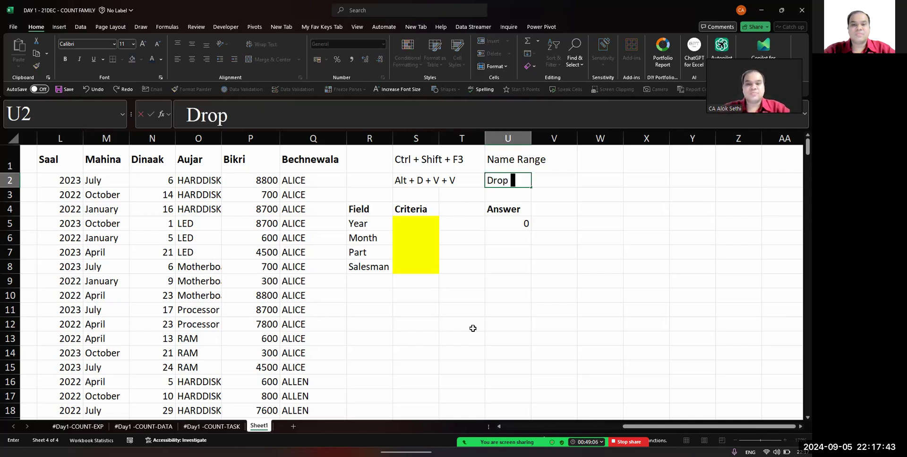
{"action": "key", "text": "BackSpace"}
{"action": "key", "text": "BackSpace"}
{"action": "type", "text": "own "}
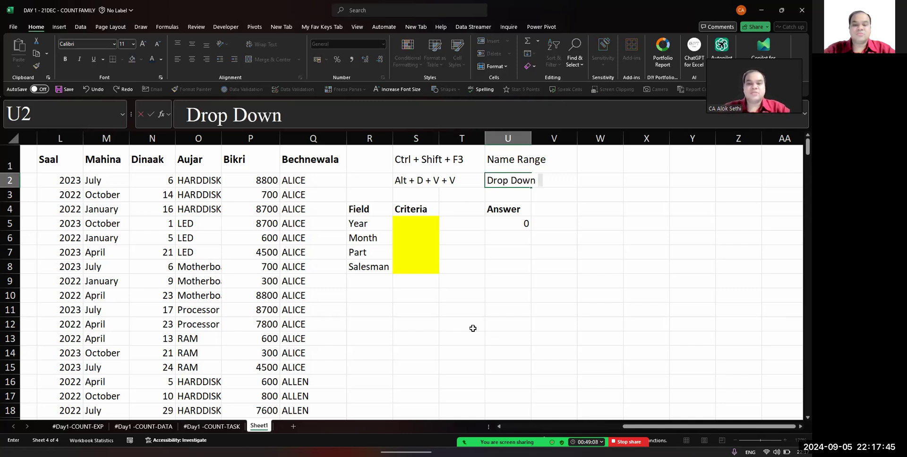
{"action": "type", "text": "(Data Val"}
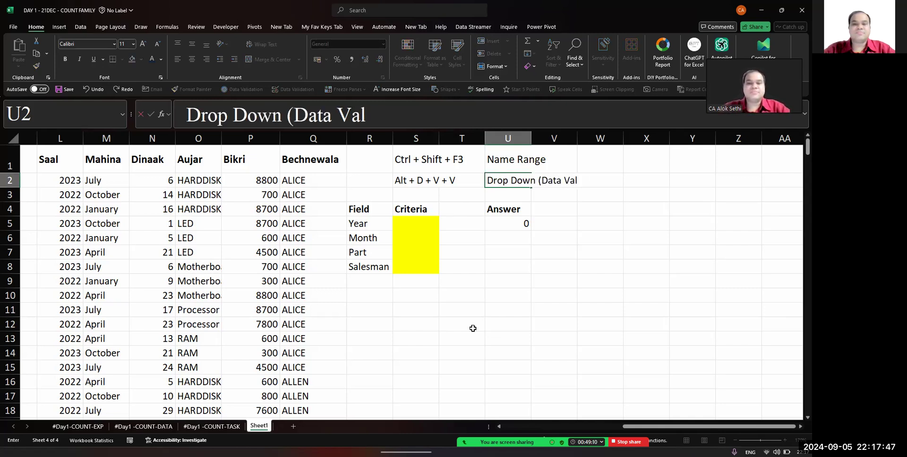
{"action": "type", "text": "idation)"}
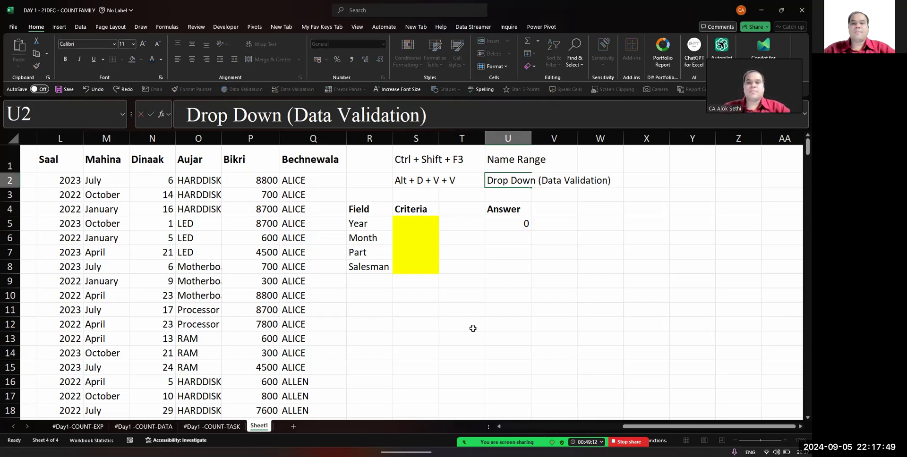
{"action": "key", "text": "Return"}
Make the two shortcut descriptions in U1 and U2 bold
{"action": "key", "text": "Up"}
{"action": "key", "text": "ctrl+b"}
{"action": "key", "text": "Up"}
{"action": "key", "text": "ctrl+b"}
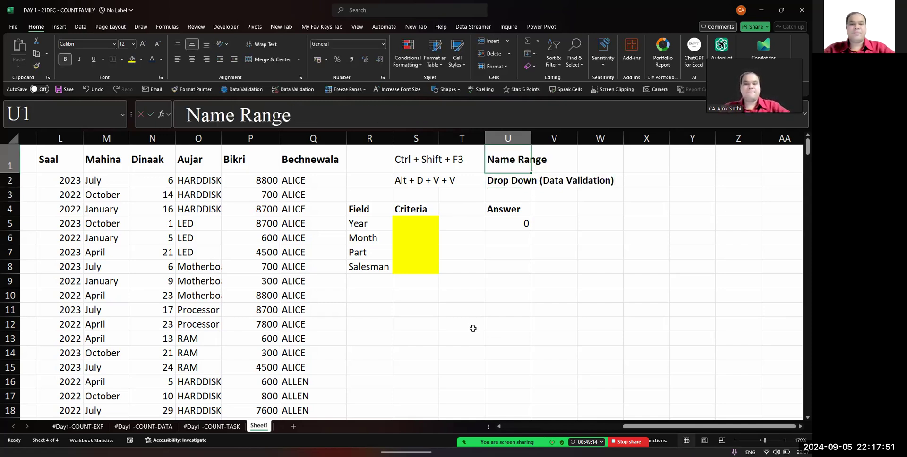
Open Data Validation for the Year criteria cell S5 and restrict its allowed entries to a List
{"action": "key", "text": "Down"}
{"action": "key", "text": "Down"}
{"action": "key", "text": "Down"}
{"action": "key", "text": "Left"}
{"action": "key", "text": "Down"}
{"action": "key", "text": "Left"}
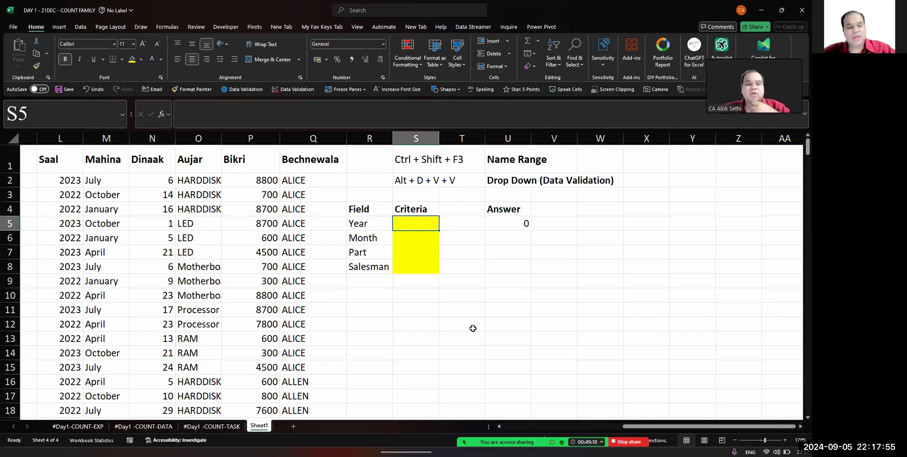
{"action": "key", "text": "alt"}
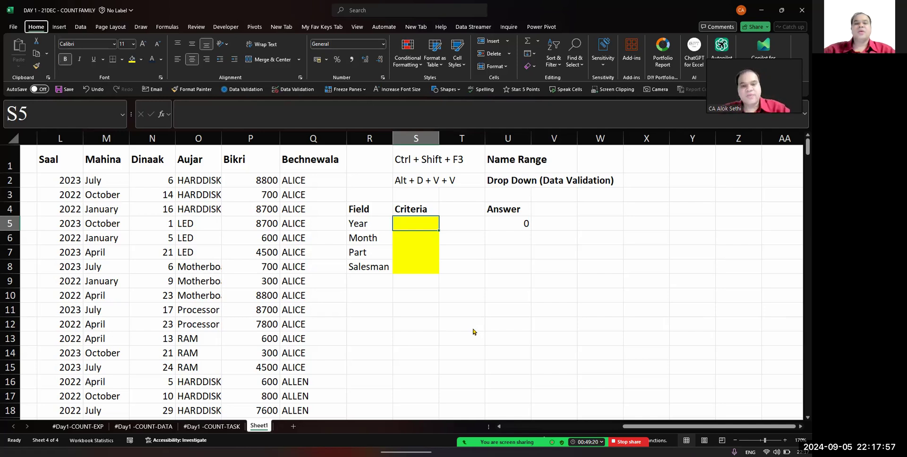
{"action": "key", "text": "d"}
{"action": "key", "text": "v"}
{"action": "key", "text": "v"}
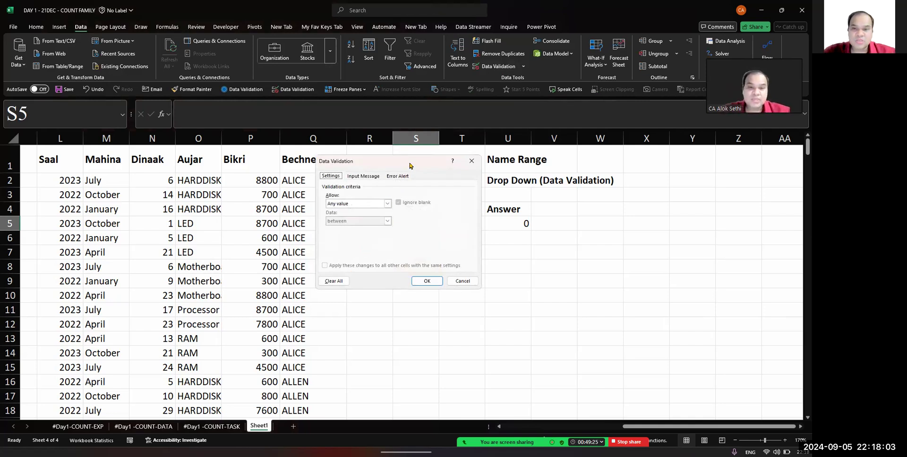
{"action": "left_click_drag", "start_coordinate": [409, 166], "coordinate": [641, 222]}
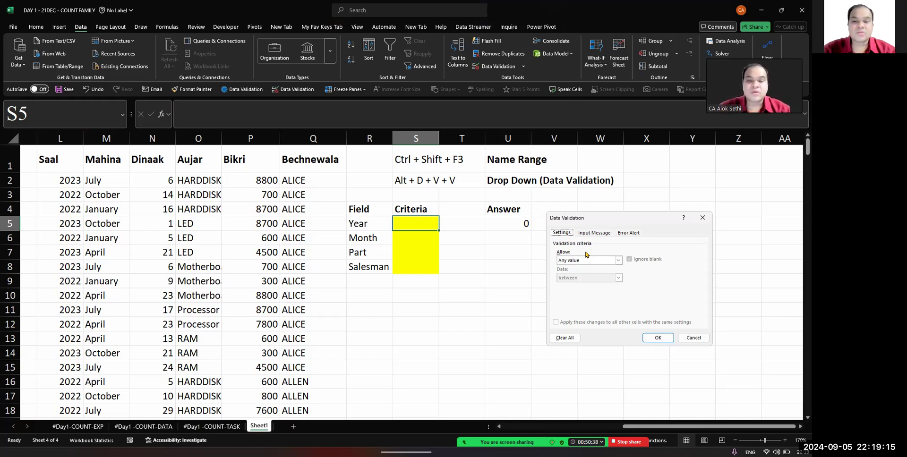
{"action": "left_click", "coordinate": [586, 263]}
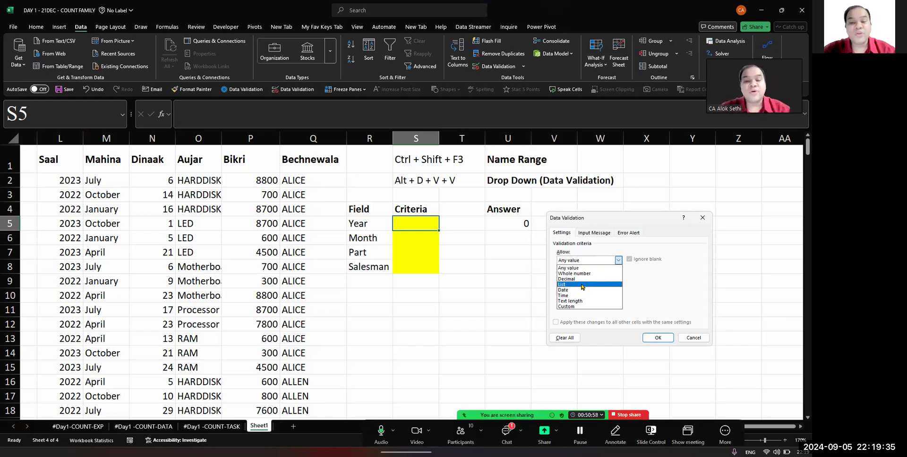
{"action": "left_click", "coordinate": [581, 284]}
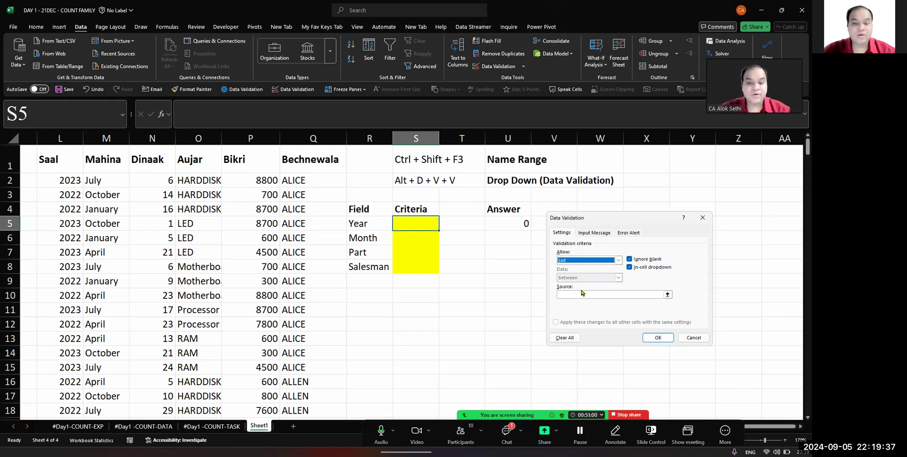
{"action": "left_click", "coordinate": [573, 261]}
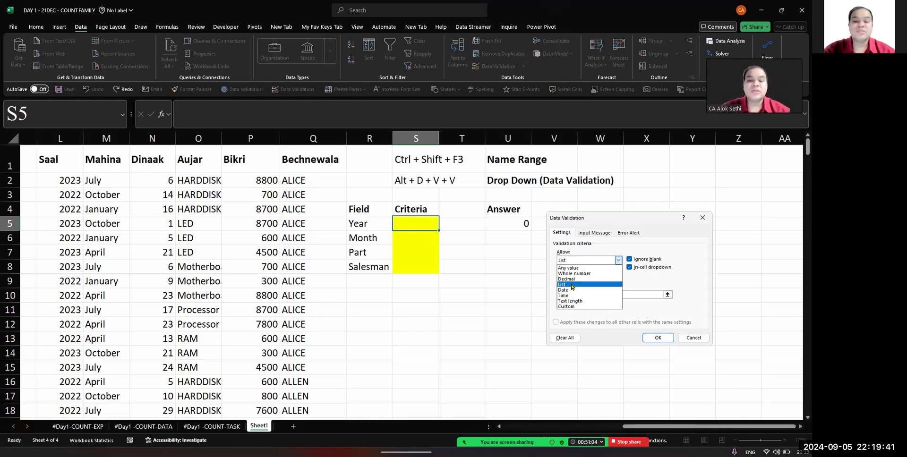
{"action": "left_click", "coordinate": [572, 285]}
Set the list source for S5 to 2022,2023 and apply the validation
{"action": "left_click", "coordinate": [574, 294]}
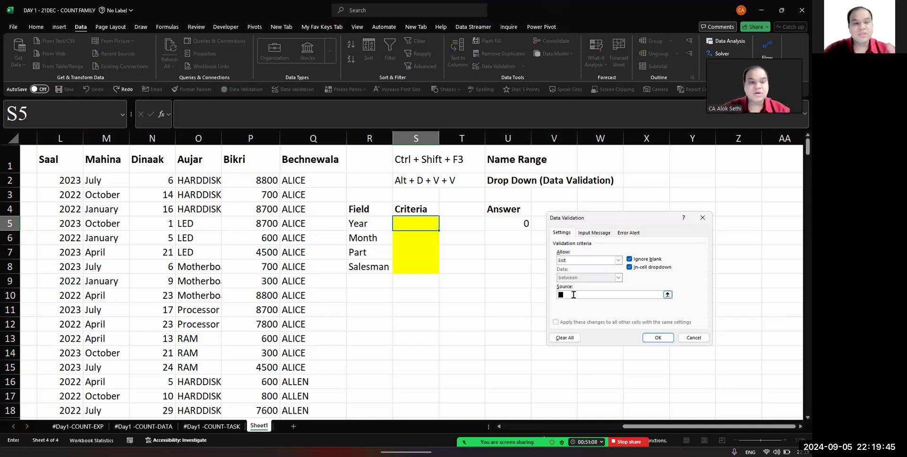
{"action": "type", "text": "2"}
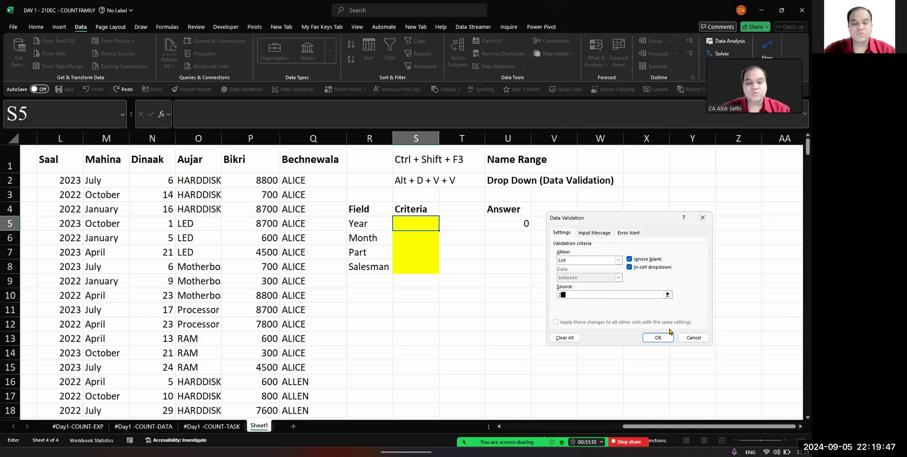
{"action": "type", "text": "022,2023"}
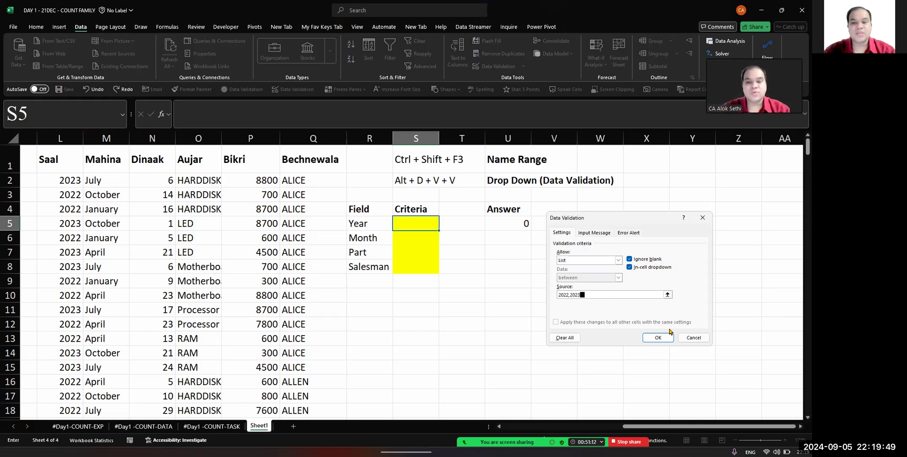
{"action": "key", "text": "Return"}
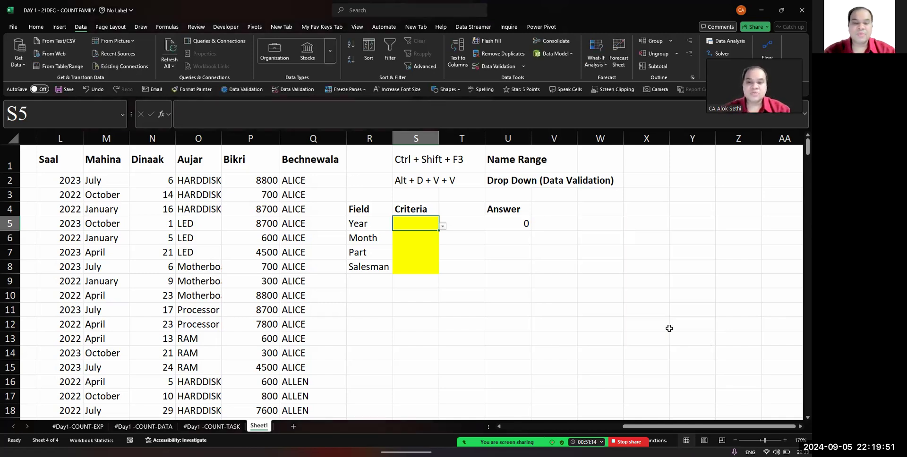
Try the 2022 and 2023 options in the Year drop-down in S5, ending on 2023
{"action": "key", "text": "alt+Down"}
{"action": "key", "text": "Down"}
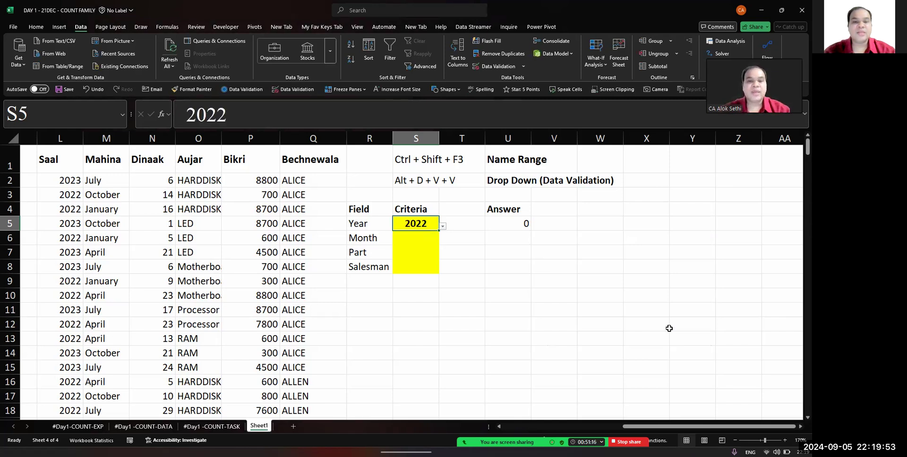
{"action": "key", "text": "Down"}
{"action": "key", "text": "Return"}
{"action": "key", "text": "alt+Down"}
{"action": "key", "text": "Up"}
{"action": "key", "text": "Return"}
{"action": "key", "text": "alt+Down"}
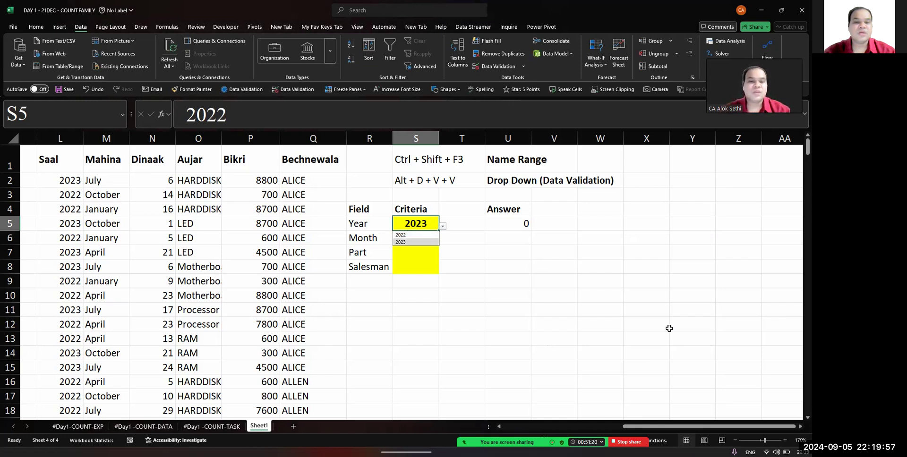
{"action": "key", "text": "Return"}
{"action": "key", "text": "Return"}
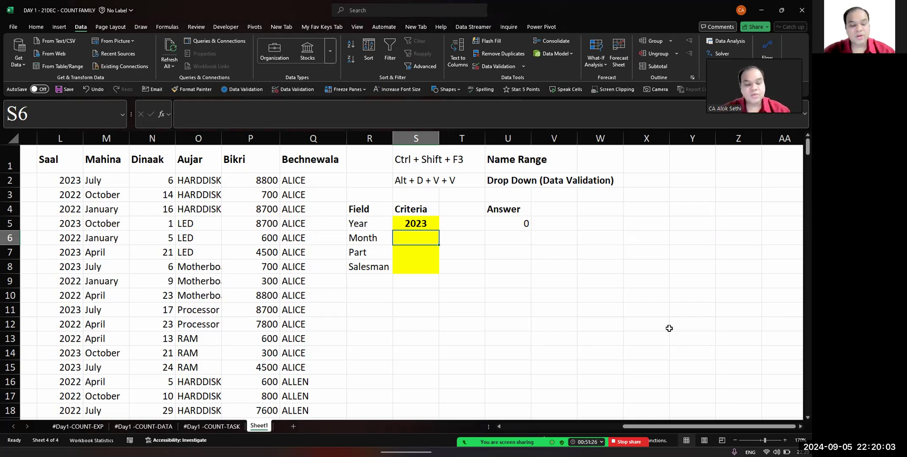
Open Data Validation for the Month criteria cell S6 and allow only a List
{"action": "key", "text": "alt"}
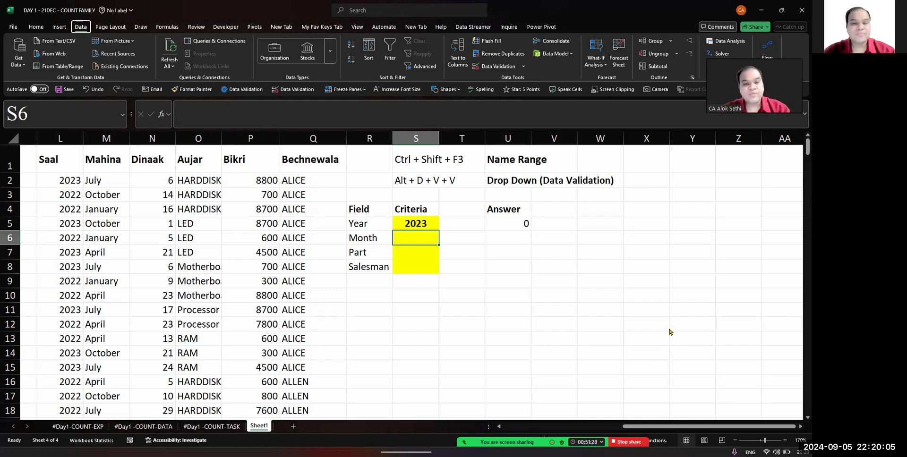
{"action": "key", "text": "d"}
{"action": "key", "text": "v"}
{"action": "key", "text": "v"}
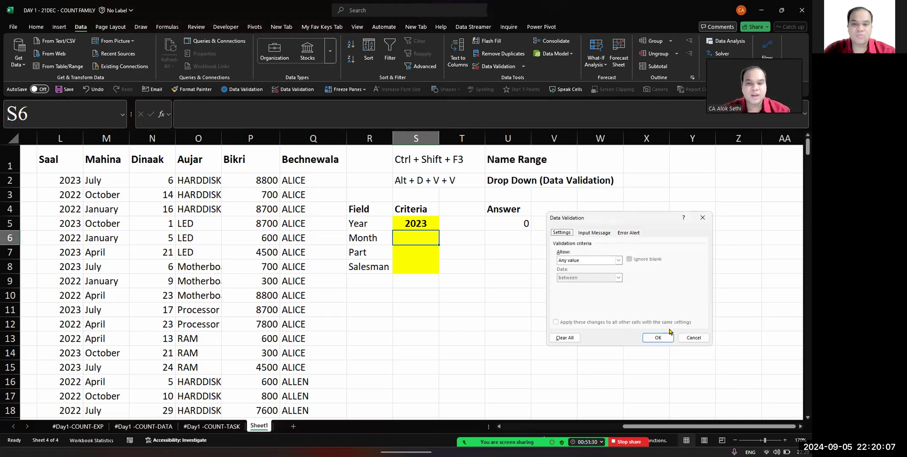
{"action": "left_click", "coordinate": [593, 261]}
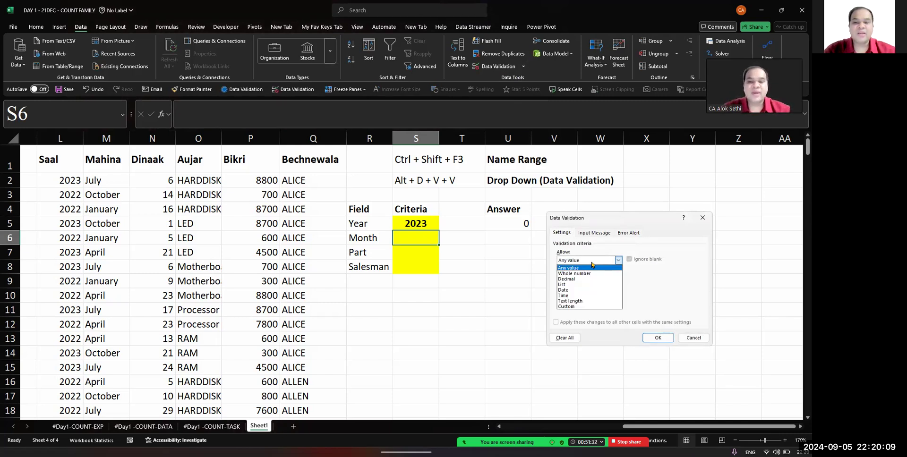
{"action": "left_click", "coordinate": [585, 285]}
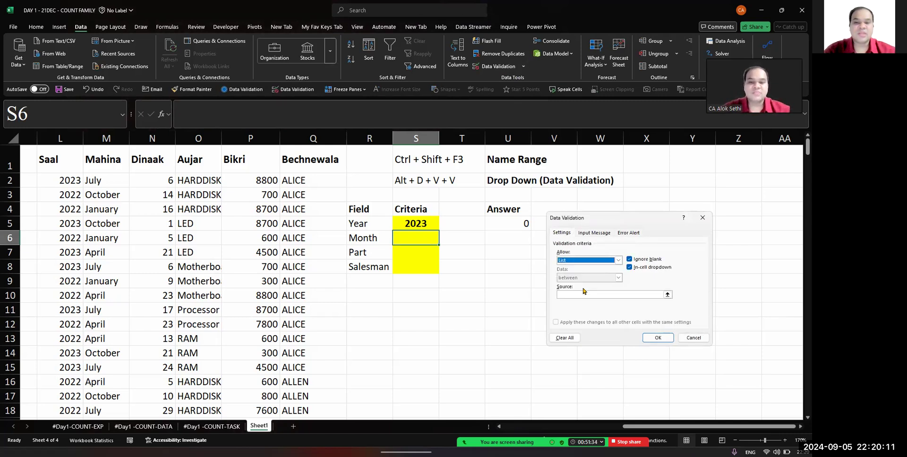
Set the list source for S6 to MAHINA, apply it, and choose MAHINA from the cell's drop-down
{"action": "left_click", "coordinate": [583, 294]}
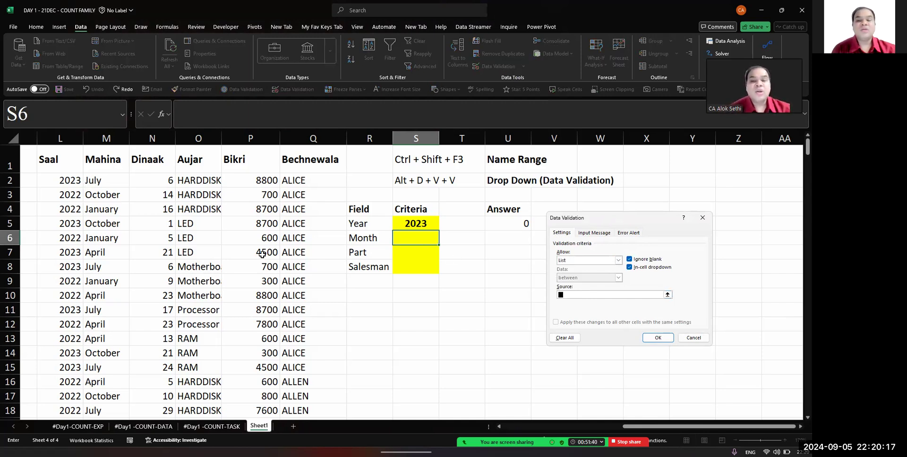
{"action": "type", "text": "m"}
{"action": "key", "text": "Caps_Lock"}
{"action": "type", "text": "A"}
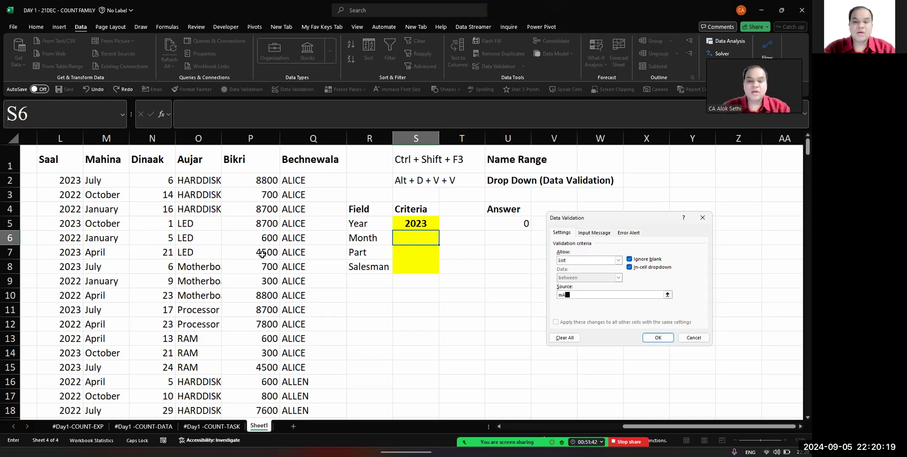
{"action": "type", "text": "MAHJI"}
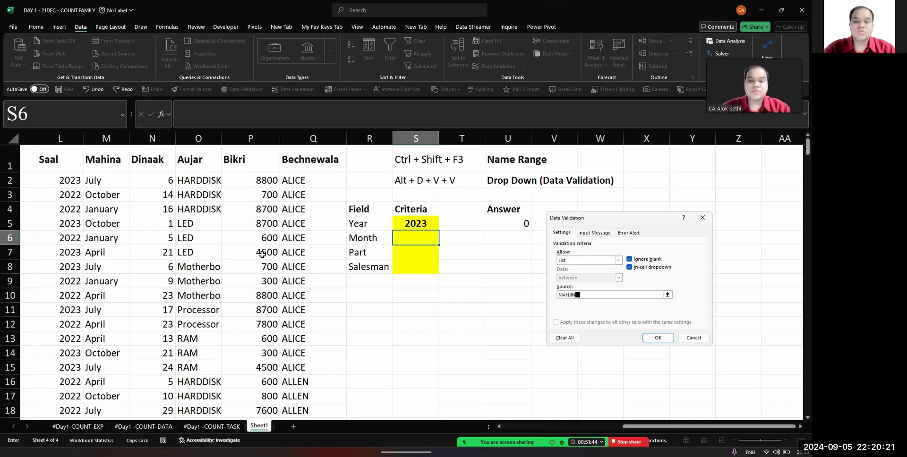
{"action": "type", "text": "N"}
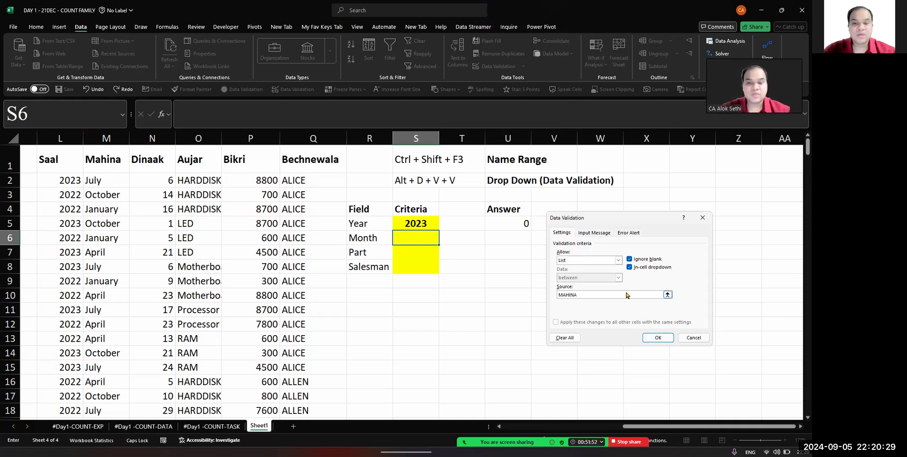
{"action": "left_click", "coordinate": [657, 338]}
{"action": "key", "text": "alt+Down"}
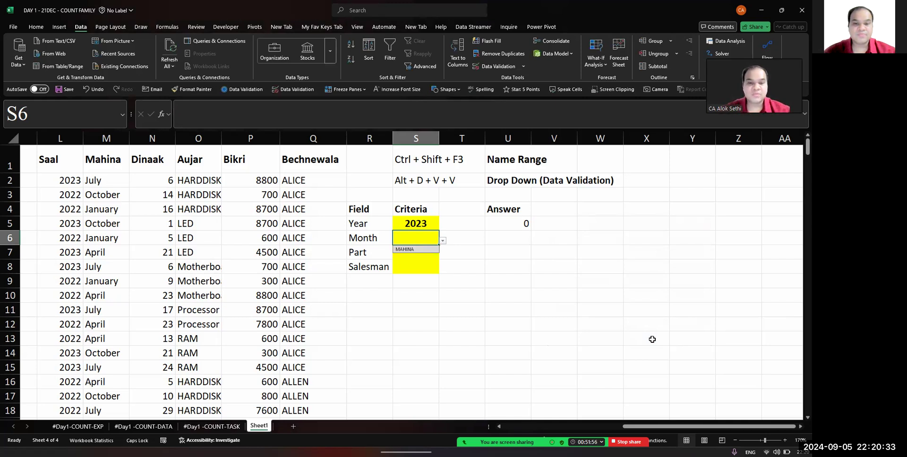
{"action": "key", "text": "Return"}
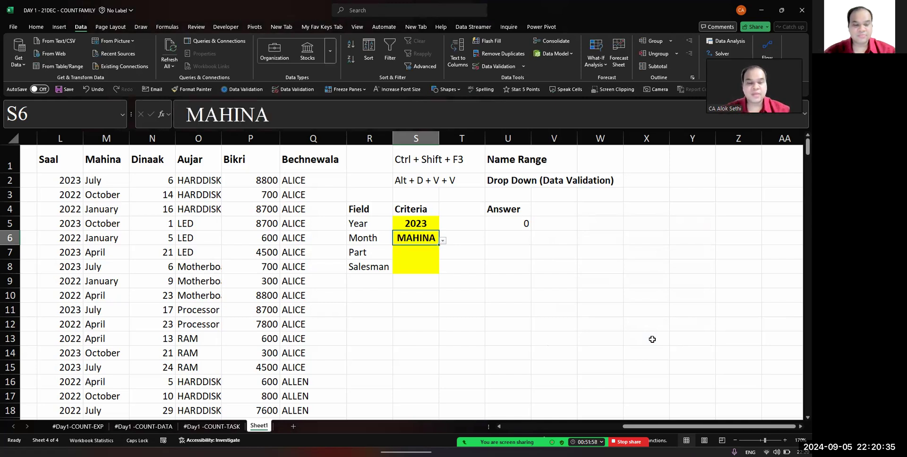
Reopen the Data Validation settings of the Month criteria cell S6 and edit its list source
{"action": "key", "text": "alt"}
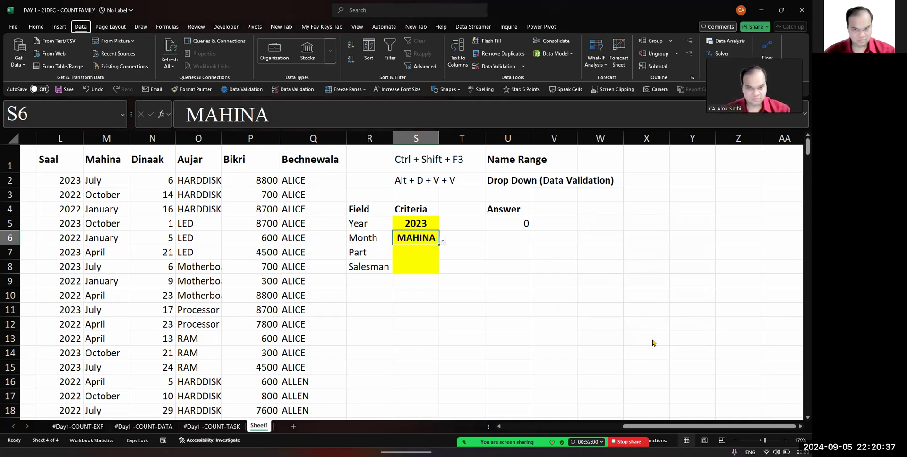
{"action": "key", "text": "Escape"}
{"action": "key", "text": "alt+d"}
{"action": "key", "text": "v"}
{"action": "key", "text": "v"}
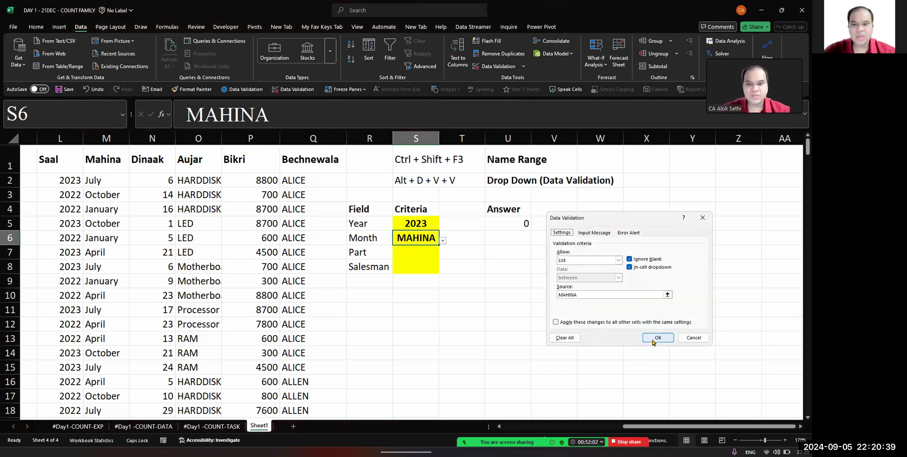
{"action": "left_click", "coordinate": [597, 295]}
{"action": "scroll", "coordinate": [378, 279], "scroll_direction": "down", "scroll_amount": 1}
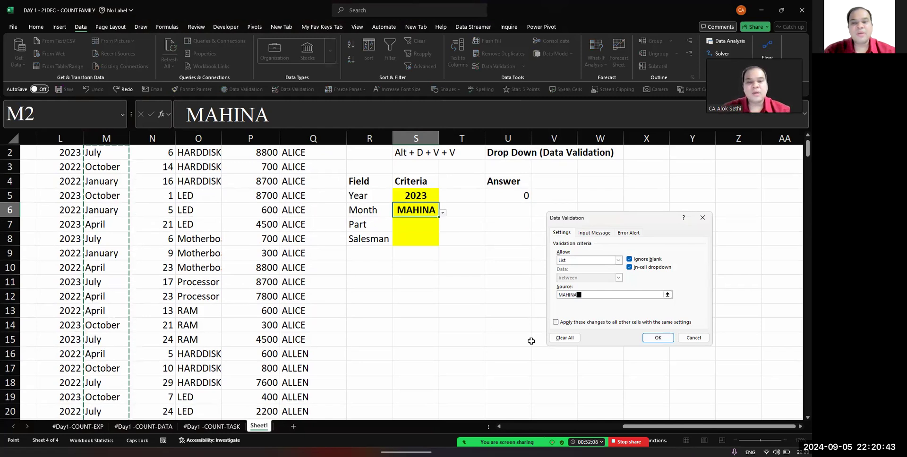
{"action": "left_click", "coordinate": [597, 294]}
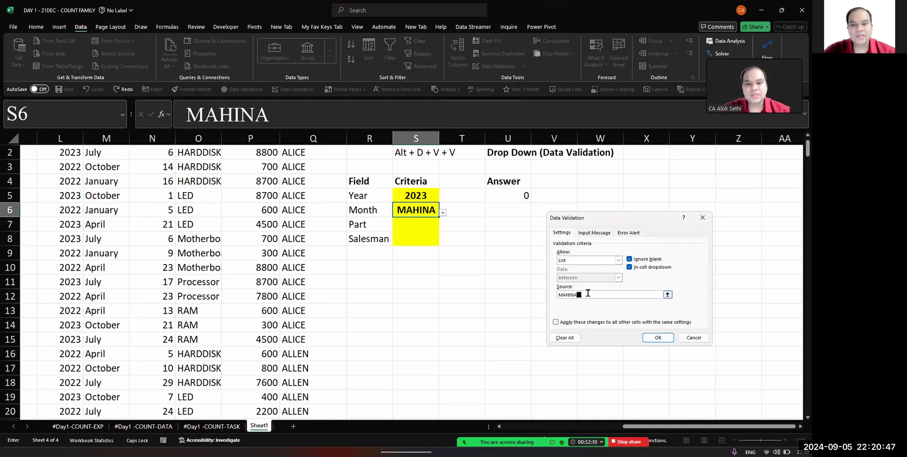
{"action": "scroll", "coordinate": [147, 310], "scroll_direction": "up", "scroll_amount": 1}
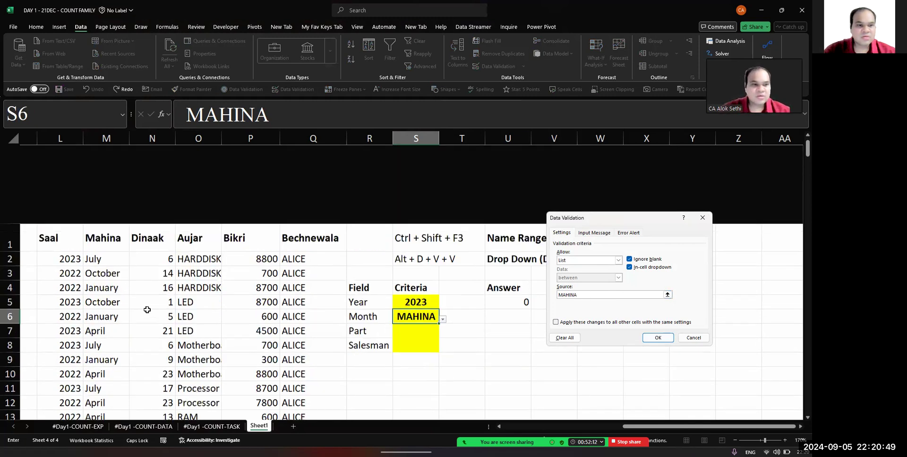
{"action": "type", "text": "+"}
{"action": "left_click", "coordinate": [99, 266]}
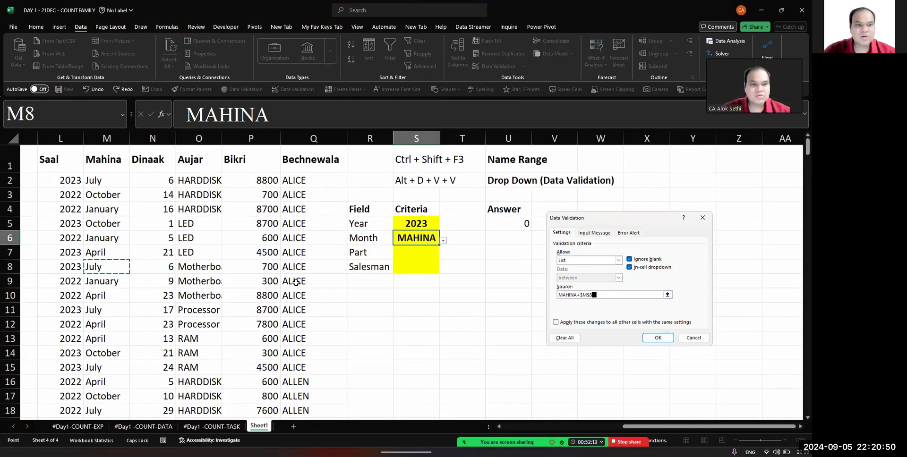
{"action": "left_click", "coordinate": [608, 294]}
{"action": "key", "text": "BackSpace"}
{"action": "key", "text": "BackSpace"}
{"action": "key", "text": "BackSpace"}
{"action": "key", "text": "BackSpace"}
{"action": "key", "text": "BackSpace"}
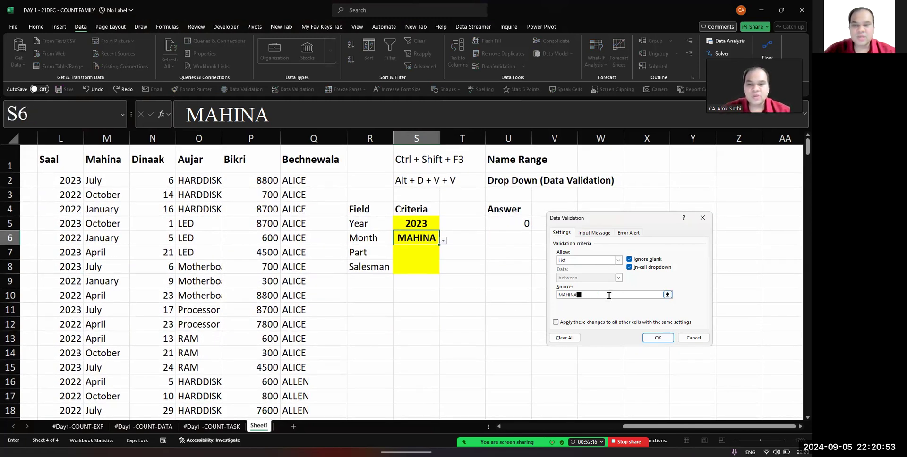
{"action": "type", "text": "AS"}
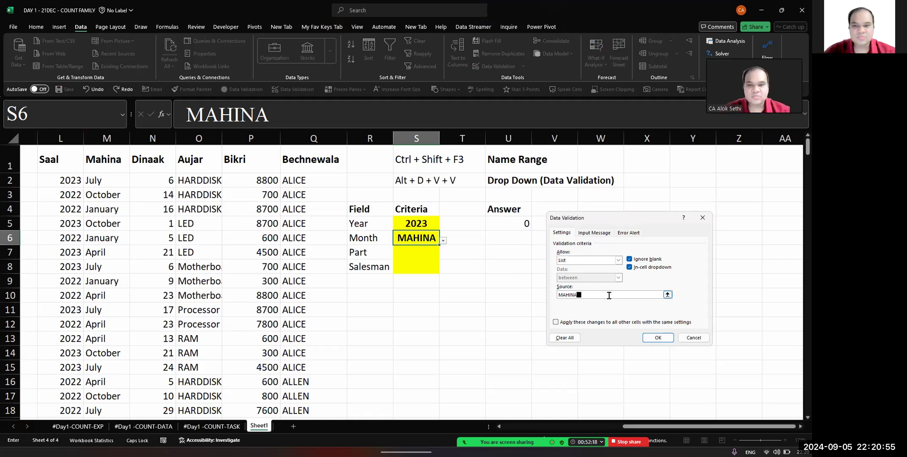
{"action": "type", "text": "+"}
{"action": "key", "text": "Left"}
{"action": "key", "text": "Left"}
{"action": "key", "text": "Left"}
{"action": "key", "text": "Left"}
{"action": "key", "text": "Left"}
{"action": "key", "text": "Left"}
{"action": "key", "text": "Left"}
{"action": "key", "text": "Left"}
{"action": "key", "text": "Left"}
{"action": "key", "text": "Left"}
Replace the list source for S6 with =MAHINA and apply the validation
{"action": "key", "text": "BackSpace"}
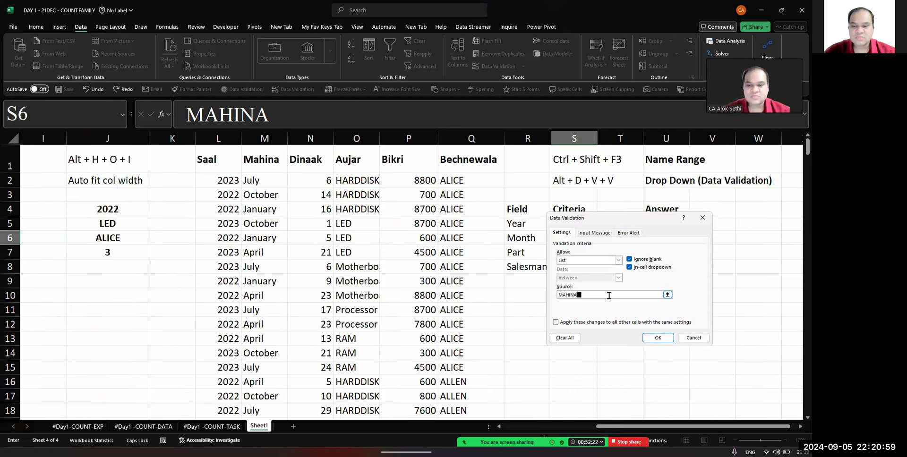
{"action": "key", "text": "BackSpace"}
{"action": "key", "text": "BackSpace"}
{"action": "key", "text": "BackSpace"}
{"action": "key", "text": "BackSpace"}
{"action": "key", "text": "BackSpace"}
{"action": "key", "text": "BackSpace"}
{"action": "type", "text": "="}
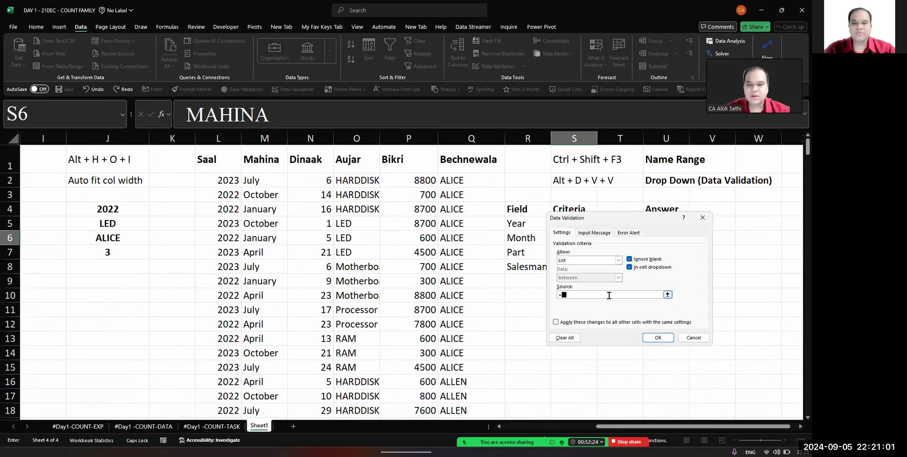
{"action": "type", "text": "MAHINA"}
{"action": "key", "text": "Return"}
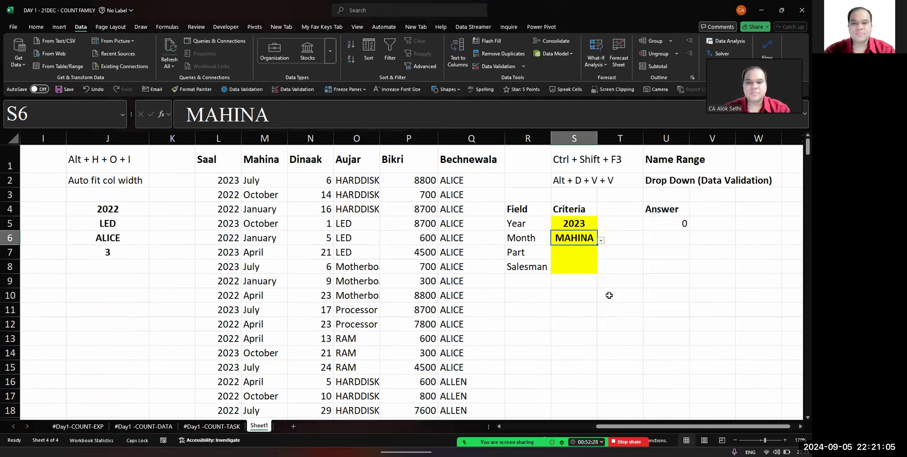
Test the Month drop-down in S6 by choosing July, followed by October
{"action": "key", "text": "alt+Down"}
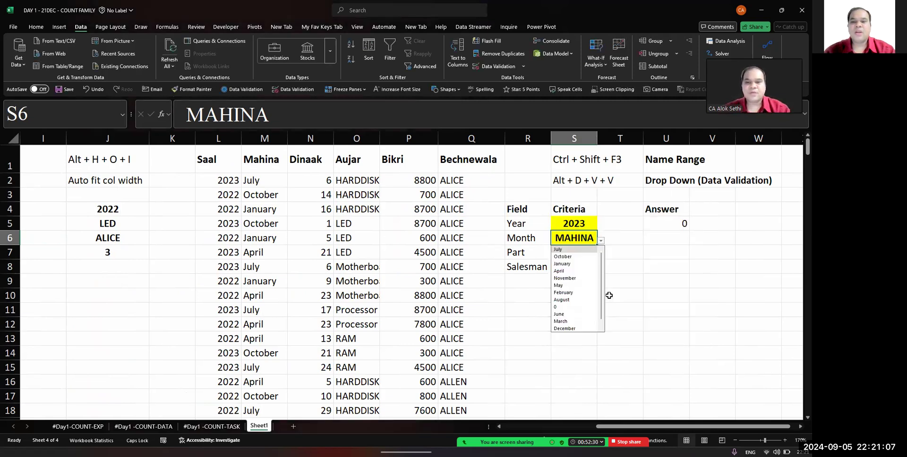
{"action": "key", "text": "Return"}
{"action": "key", "text": "alt+Down"}
{"action": "key", "text": "Down"}
{"action": "key", "text": "Return"}
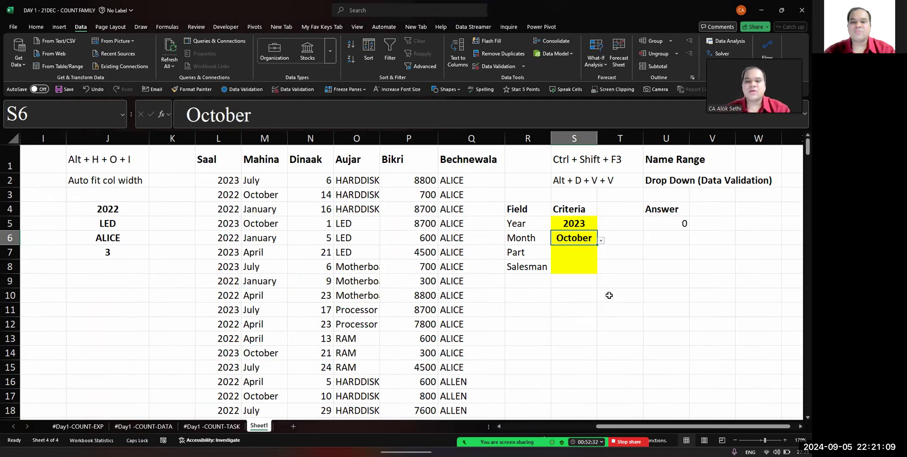
Try April and May from the Month drop-down in S6
{"action": "scroll", "coordinate": [504, 299], "scroll_direction": "left", "scroll_amount": 3}
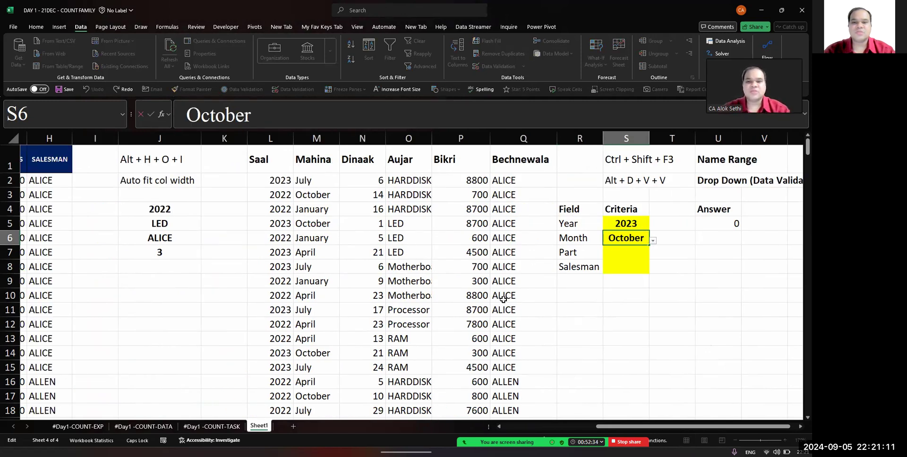
{"action": "scroll", "coordinate": [503, 300], "scroll_direction": "right", "scroll_amount": 5}
{"action": "scroll", "coordinate": [504, 300], "scroll_direction": "right", "scroll_amount": 1}
{"action": "key", "text": "alt+Down"}
{"action": "key", "text": "Down"}
{"action": "key", "text": "Down"}
{"action": "key", "text": "Return"}
{"action": "key", "text": "alt+Down"}
{"action": "key", "text": "Escape"}
{"action": "key", "text": "Down"}
{"action": "key", "text": "Down"}
{"action": "key", "text": "Down"}
{"action": "key", "text": "Up"}
{"action": "key", "text": "Up"}
{"action": "key", "text": "Up"}
{"action": "key", "text": "alt+Down"}
{"action": "key", "text": "Down"}
{"action": "key", "text": "Down"}
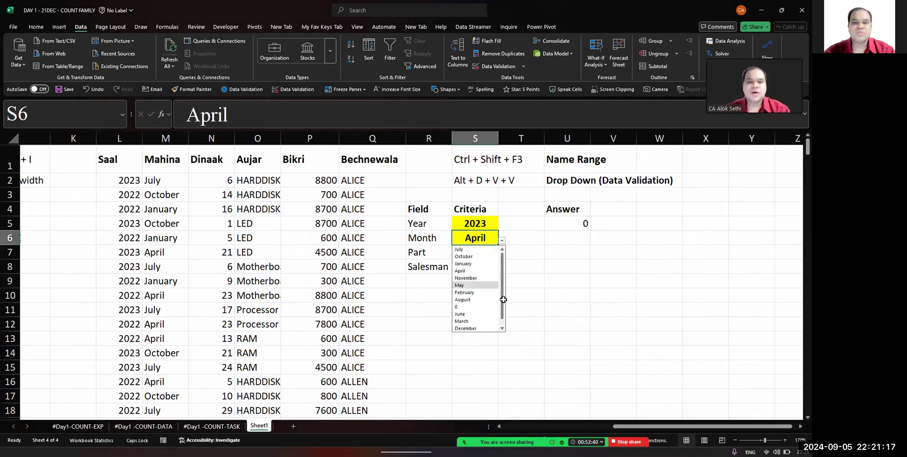
{"action": "key", "text": "Return"}
Try March from the Month drop-down in S6
{"action": "key", "text": "alt+Down"}
{"action": "key", "text": "Down"}
{"action": "key", "text": "Down"}
{"action": "key", "text": "Down"}
{"action": "key", "text": "Down"}
{"action": "key", "text": "Down"}
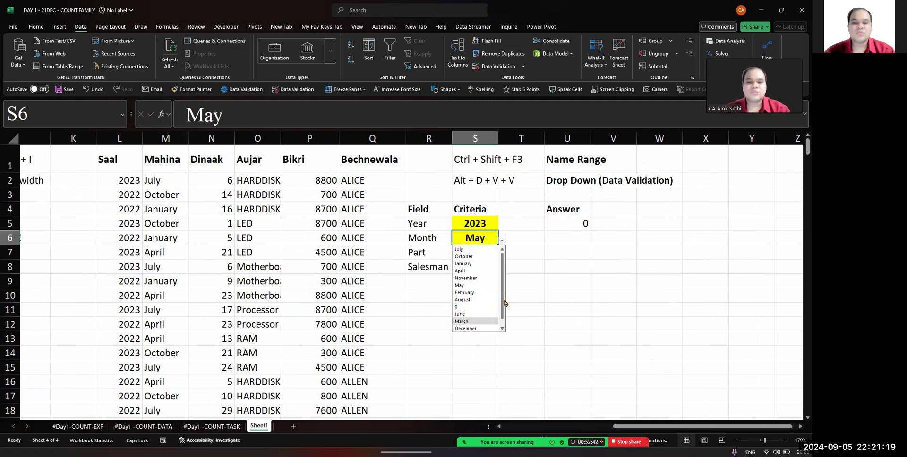
{"action": "key", "text": "Return"}
Choose July from the Month drop-down in S6
{"action": "key", "text": "alt+Down"}
{"action": "key", "text": "Up"}
{"action": "key", "text": "Up"}
{"action": "key", "text": "Up"}
{"action": "key", "text": "Up"}
{"action": "key", "text": "Up"}
{"action": "key", "text": "Up"}
{"action": "key", "text": "Up"}
{"action": "key", "text": "Up"}
{"action": "key", "text": "Up"}
{"action": "key", "text": "Up"}
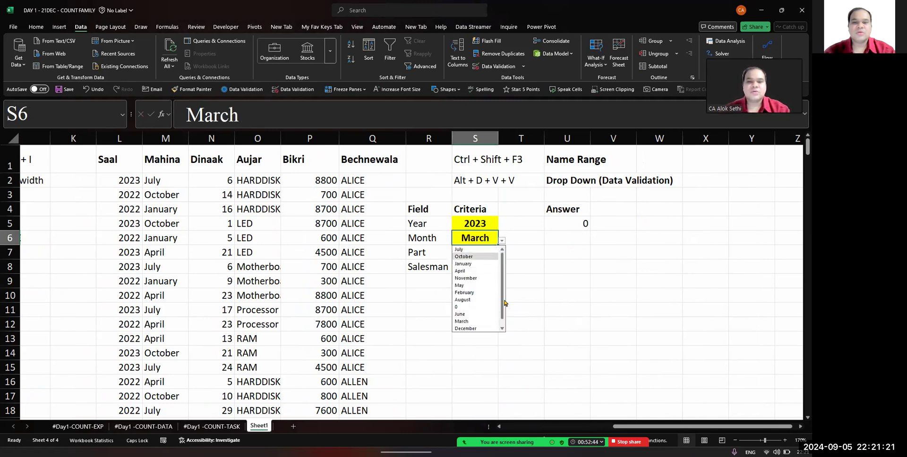
{"action": "key", "text": "Return"}
Open Data Validation for the Part criteria cell S7 and allow only a List
{"action": "key", "text": "Return"}
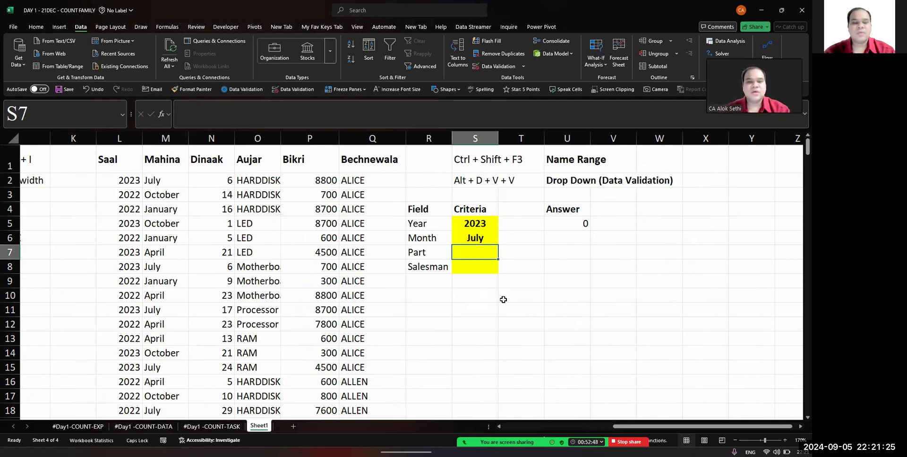
{"action": "key", "text": "alt"}
{"action": "key", "text": "d"}
{"action": "key", "text": "v"}
{"action": "key", "text": "v"}
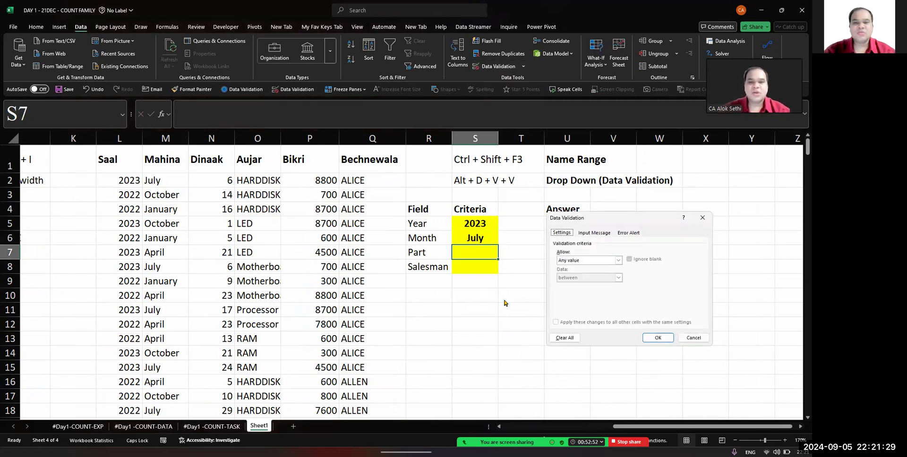
{"action": "left_click", "coordinate": [619, 261]}
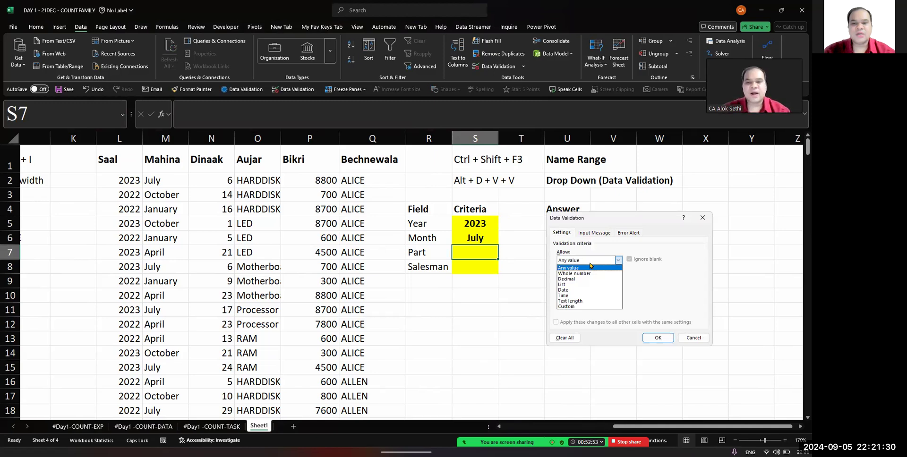
{"action": "left_click", "coordinate": [589, 289]}
Set the list source for S7 to AUJAR and apply the validation
{"action": "left_click", "coordinate": [585, 294]}
{"action": "type", "text": "aUJA"}
{"action": "key", "text": "BackSpace"}
{"action": "key", "text": "BackSpace"}
{"action": "key", "text": "BackSpace"}
{"action": "key", "text": "BackSpace"}
{"action": "type", "text": "AU"}
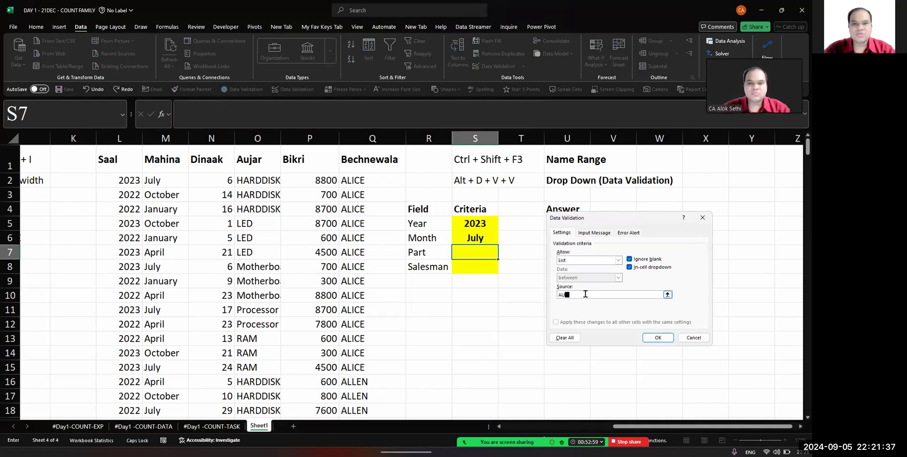
{"action": "type", "text": "JAR"}
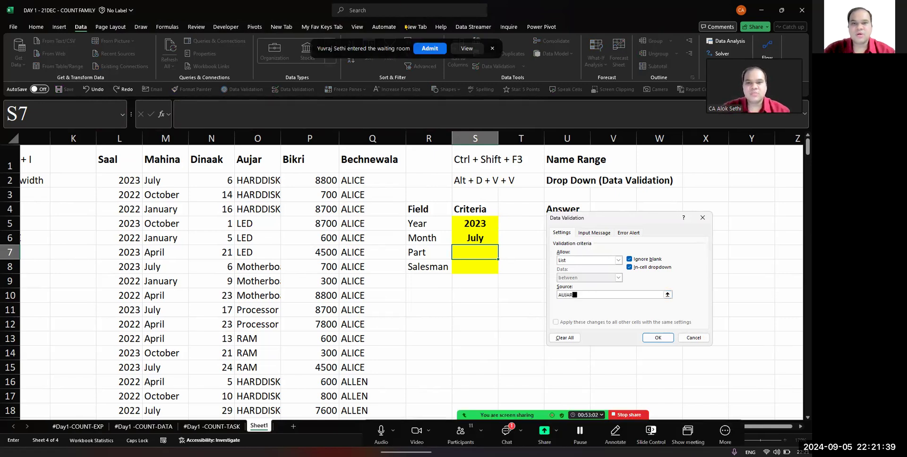
{"action": "left_click", "coordinate": [628, 292]}
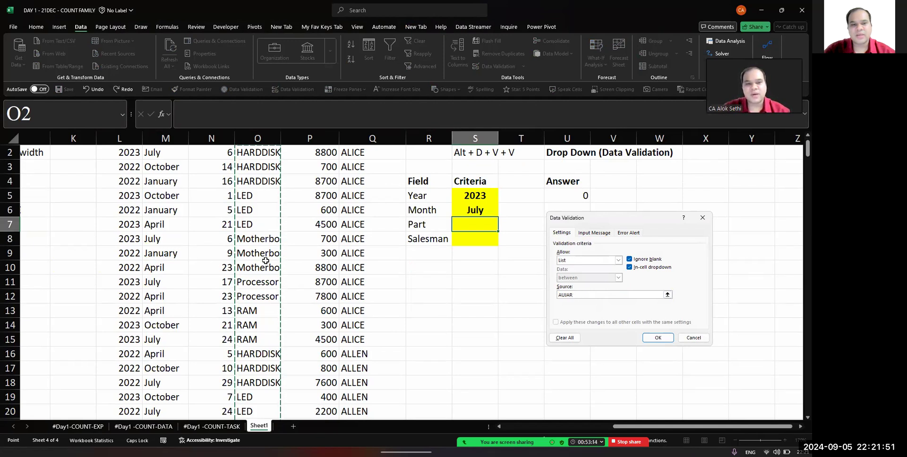
{"action": "scroll", "coordinate": [266, 261], "scroll_direction": "up", "scroll_amount": 1}
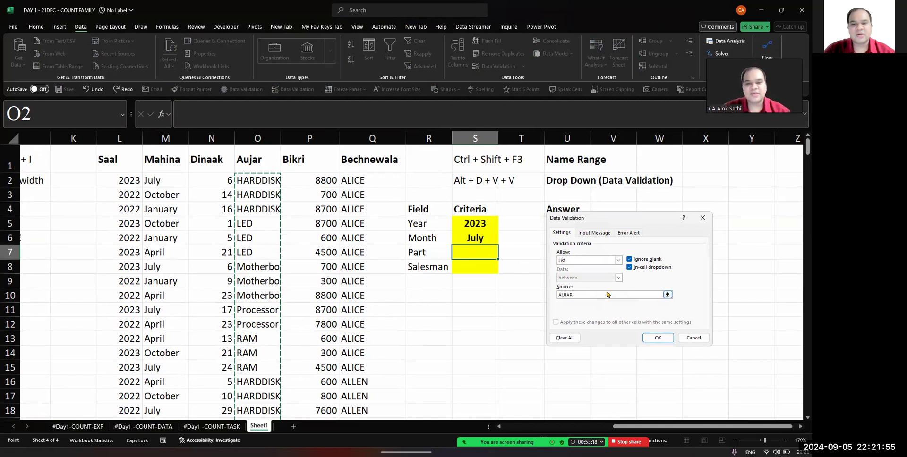
{"action": "left_click", "coordinate": [658, 337]}
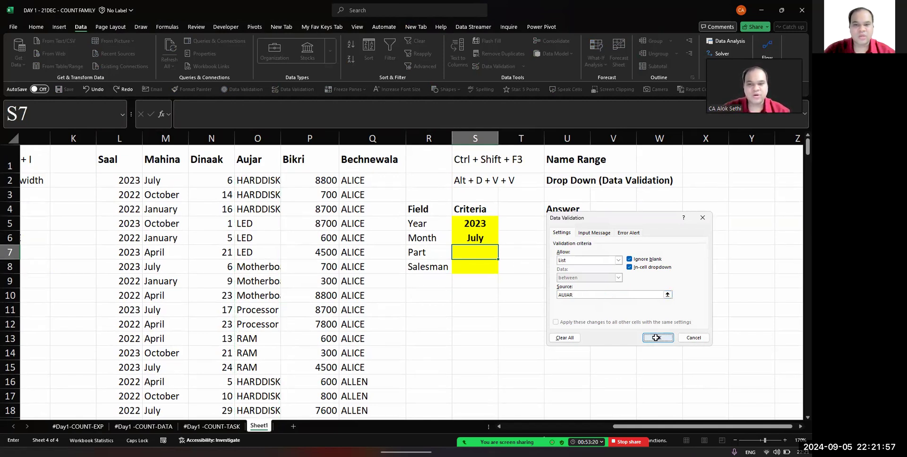
Test the Part drop-down in S7 by choosing AUJAR, and reopen its list
{"action": "key", "text": "alt+Down"}
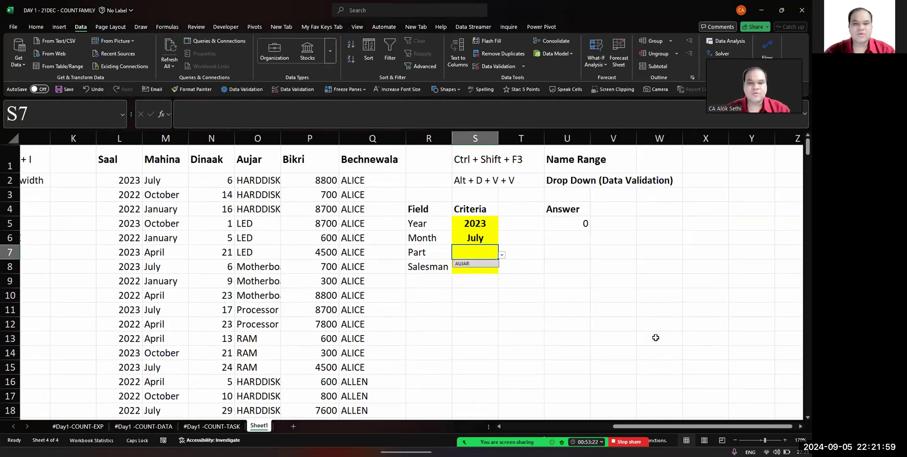
{"action": "key", "text": "Escape"}
{"action": "key", "text": "Down"}
{"action": "key", "text": "Up"}
{"action": "key", "text": "alt+Down"}
{"action": "key", "text": "Return"}
{"action": "key", "text": "alt+Down"}
{"action": "key", "text": "Escape"}
Check the list source in the Data Validation settings of S7, reapply it, and recheck the cell's drop-down
{"action": "key", "text": "alt"}
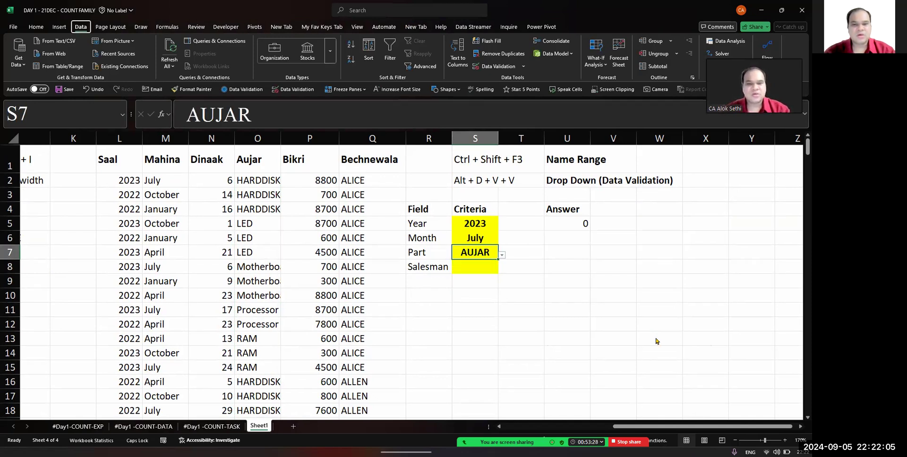
{"action": "key", "text": "d"}
{"action": "key", "text": "v"}
{"action": "key", "text": "v"}
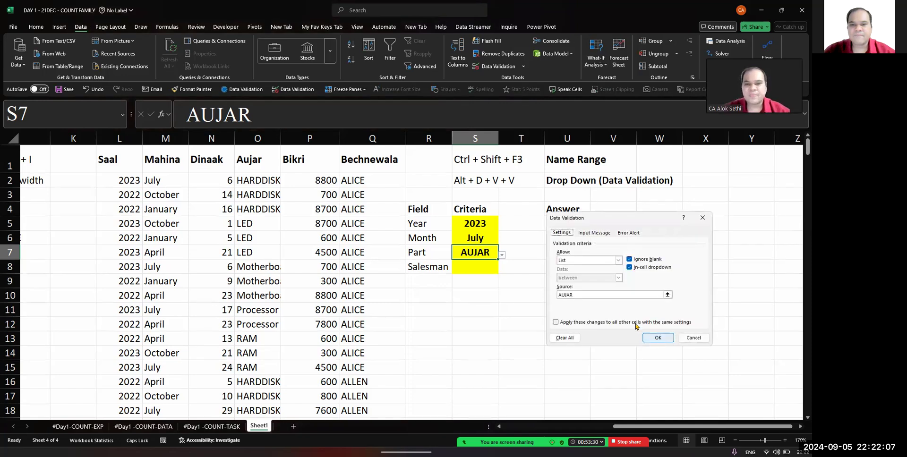
{"action": "left_click", "coordinate": [613, 294]}
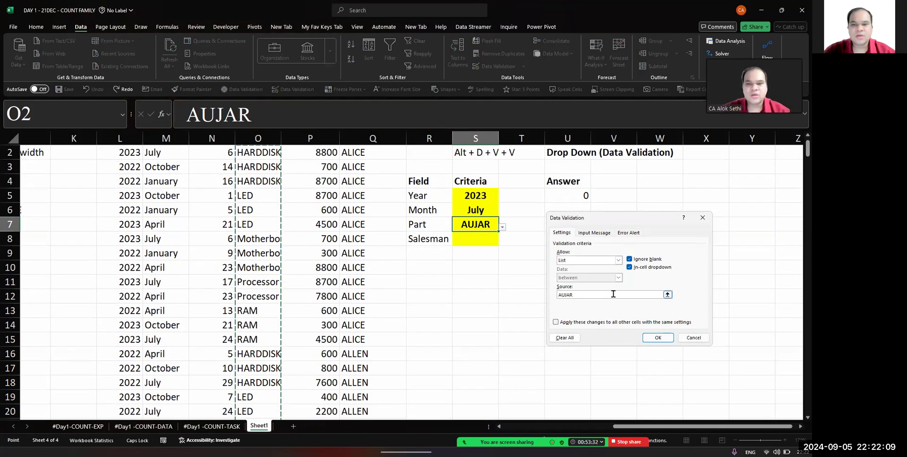
{"action": "left_click", "coordinate": [657, 338]}
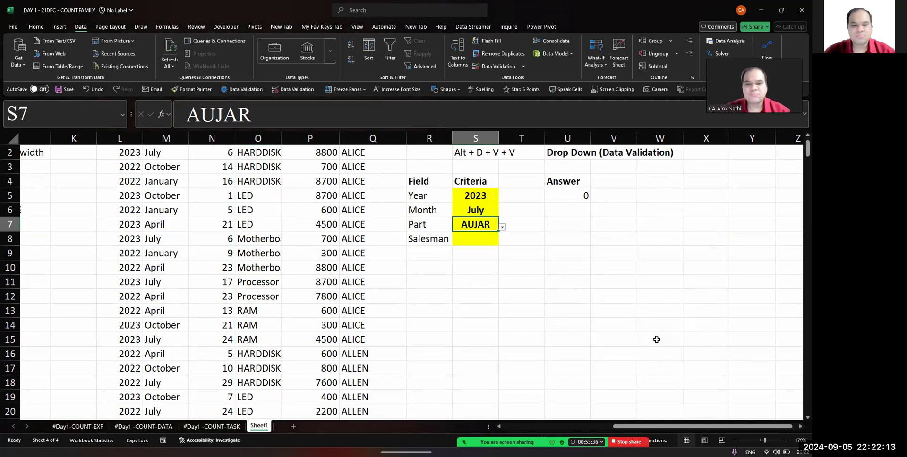
{"action": "key", "text": "alt+Down"}
{"action": "key", "text": "Escape"}
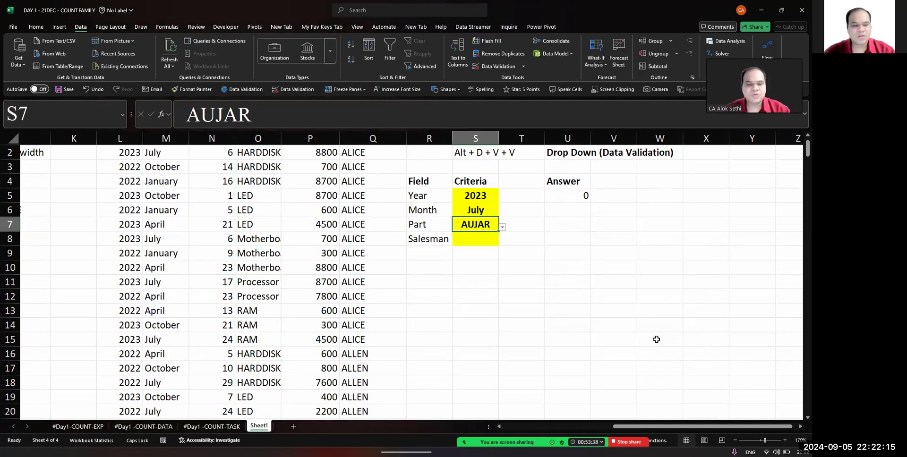
Reopen Data Validation for S7, replace the list source with =AUJAR and apply it
{"action": "key", "text": "alt+d"}
{"action": "key", "text": "v"}
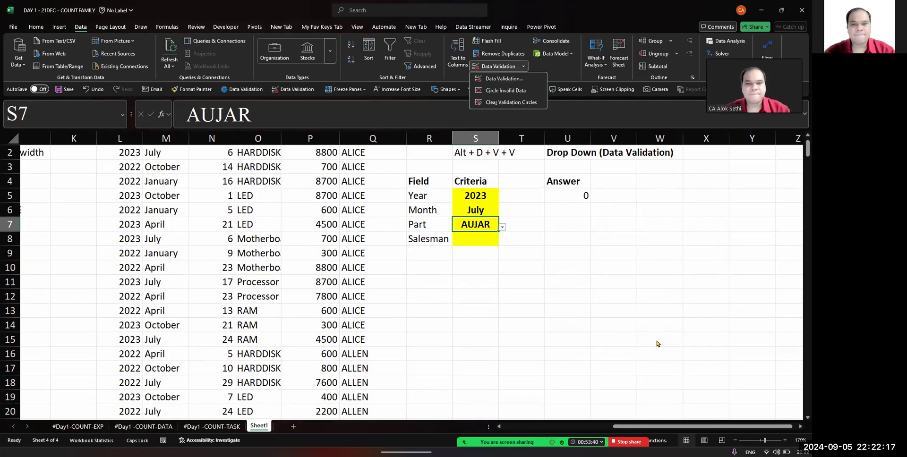
{"action": "key", "text": "v"}
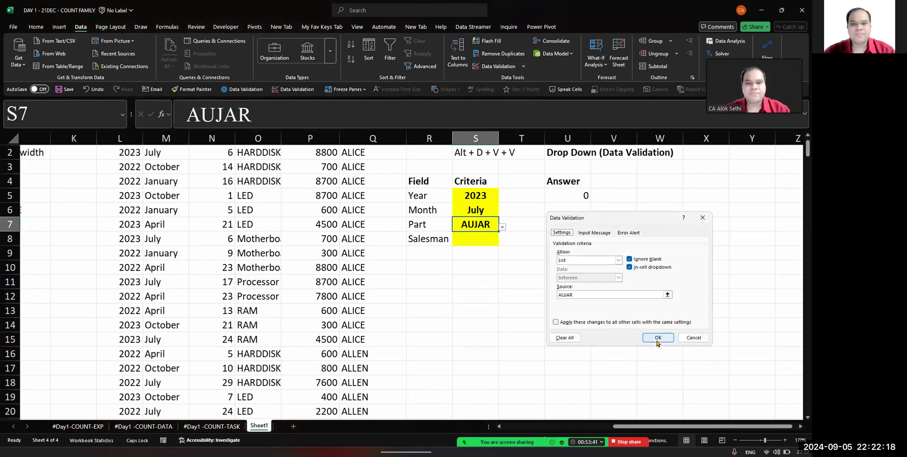
{"action": "left_click", "coordinate": [623, 297]}
{"action": "key", "text": "Left"}
{"action": "key", "text": "Left"}
{"action": "key", "text": "Left"}
{"action": "key", "text": "BackSpace"}
{"action": "key", "text": "BackSpace"}
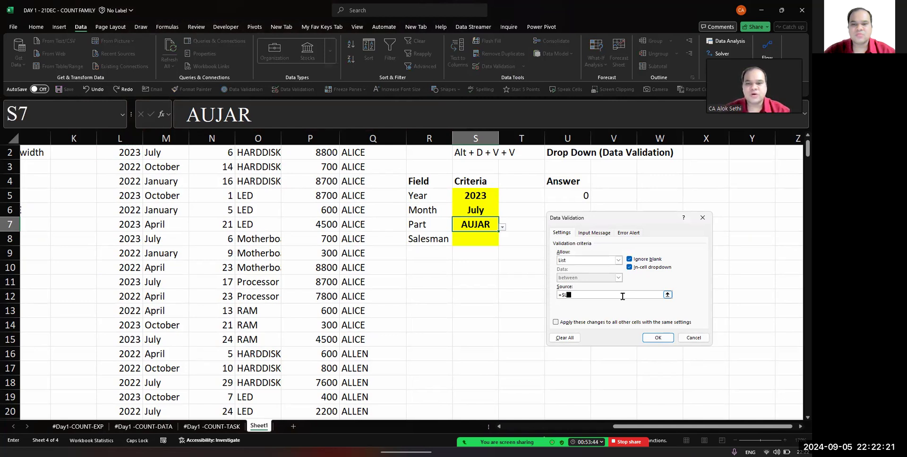
{"action": "key", "text": "BackSpace"}
{"action": "key", "text": "BackSpace"}
{"action": "type", "text": "AUJAR"}
{"action": "key", "text": "Return"}
Test the Part drop-down in S7 by choosing HARDDISK from its list
{"action": "key", "text": "alt+Down"}
{"action": "key", "text": "Down"}
{"action": "key", "text": "Down"}
{"action": "key", "text": "Return"}
{"action": "key", "text": "alt+Down"}
{"action": "key", "text": "Up"}
{"action": "key", "text": "Return"}
Choose Motherboard from the Part drop-down in S7, and widen column S slightly
{"action": "key", "text": "alt+Down"}
{"action": "key", "text": "Down"}
{"action": "key", "text": "Down"}
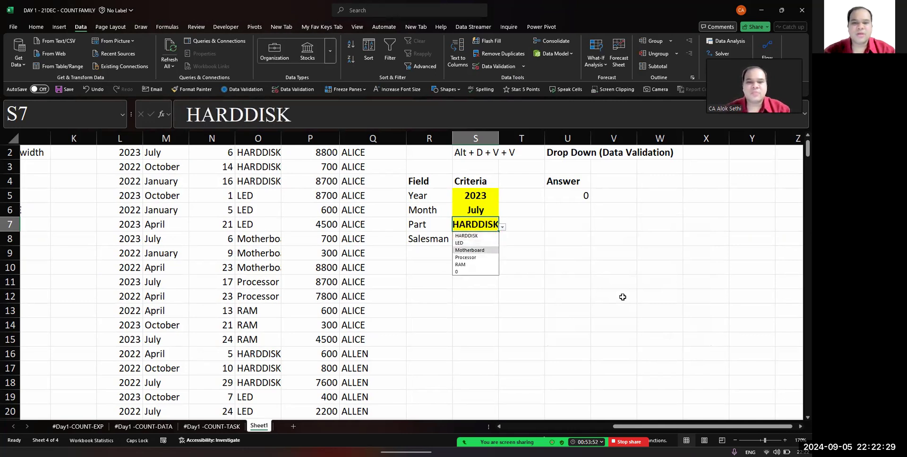
{"action": "key", "text": "Return"}
{"action": "key", "text": "Down"}
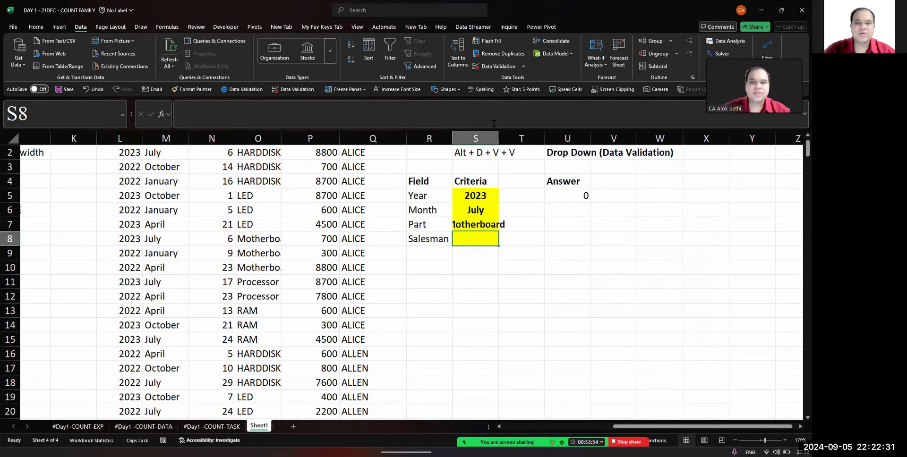
{"action": "left_click_drag", "start_coordinate": [499, 136], "coordinate": [505, 136]}
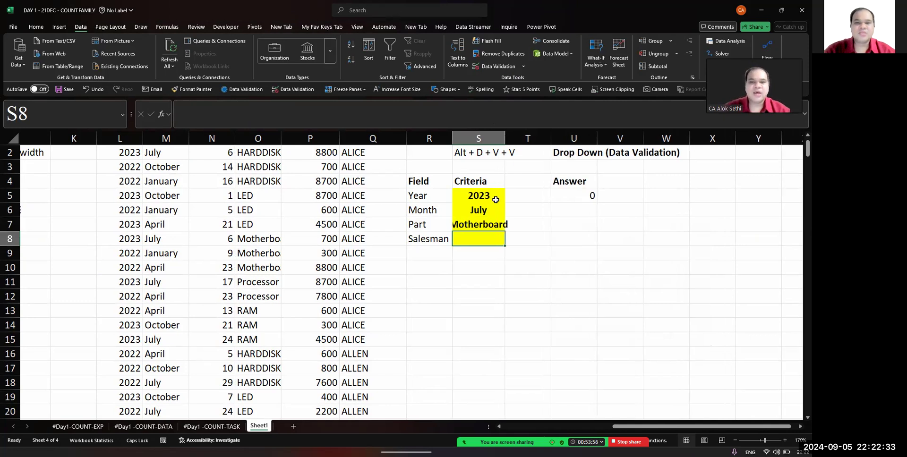
Open Data Validation for the Salesman criteria cell S8 and allow List entries
{"action": "scroll", "coordinate": [495, 200], "scroll_direction": "up", "scroll_amount": 1}
{"action": "type", "text": "="}
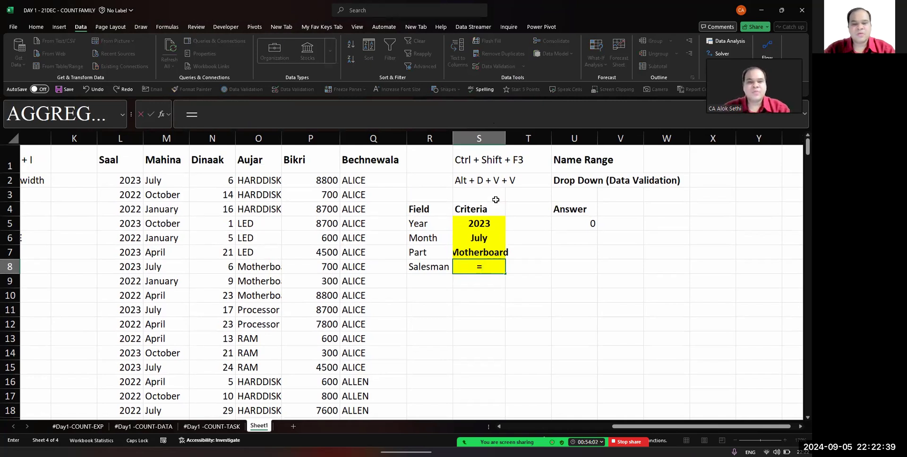
{"action": "key", "text": "Escape"}
{"action": "key", "text": "alt"}
{"action": "key", "text": "d"}
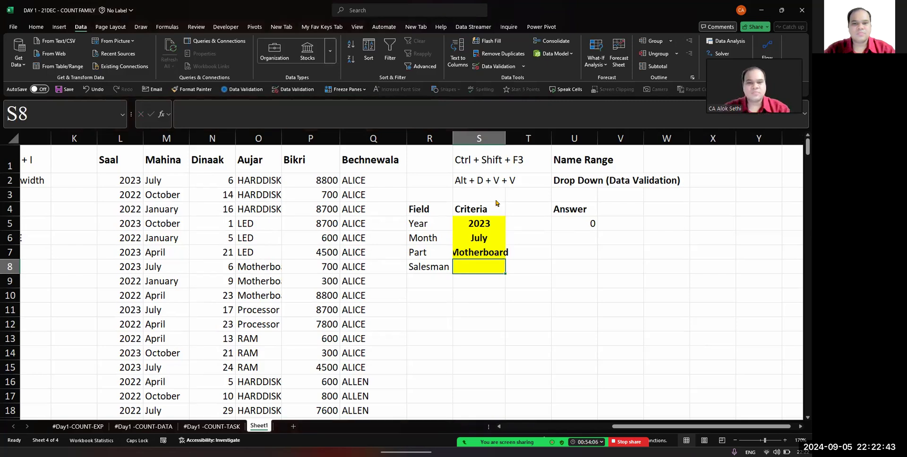
{"action": "key", "text": "v"}
{"action": "key", "text": "v"}
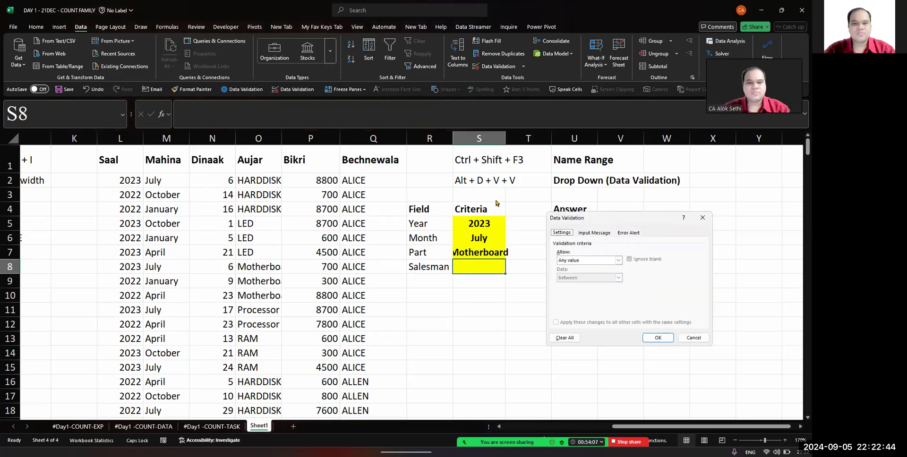
{"action": "left_click", "coordinate": [568, 263]}
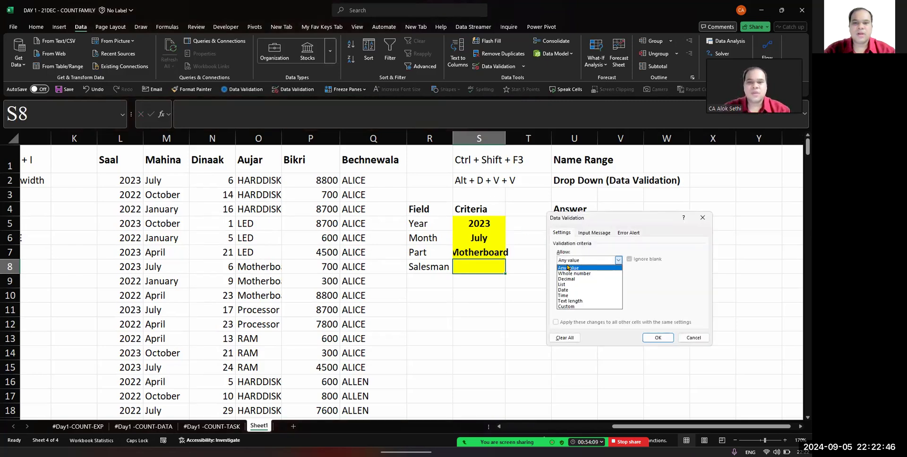
{"action": "left_click", "coordinate": [577, 285]}
Set the S8 list source to the Bechnewala range from Q2 down to the last data row, and apply the validation
{"action": "left_click", "coordinate": [578, 295]}
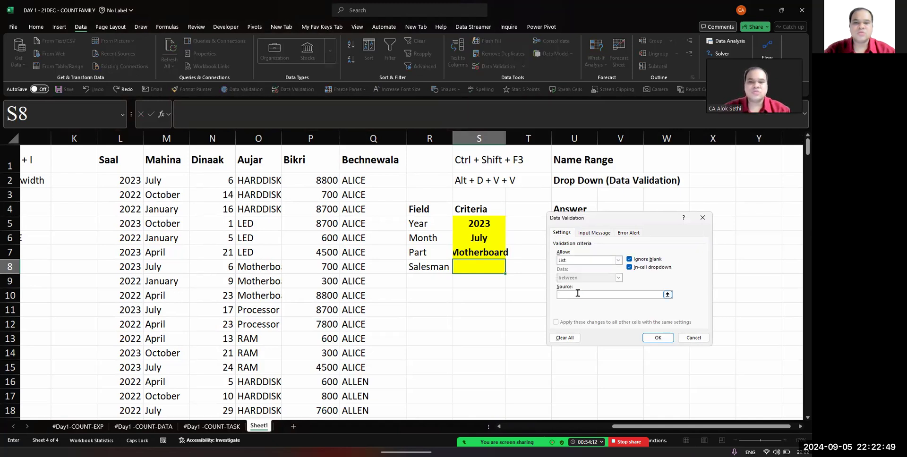
{"action": "left_click", "coordinate": [368, 181]}
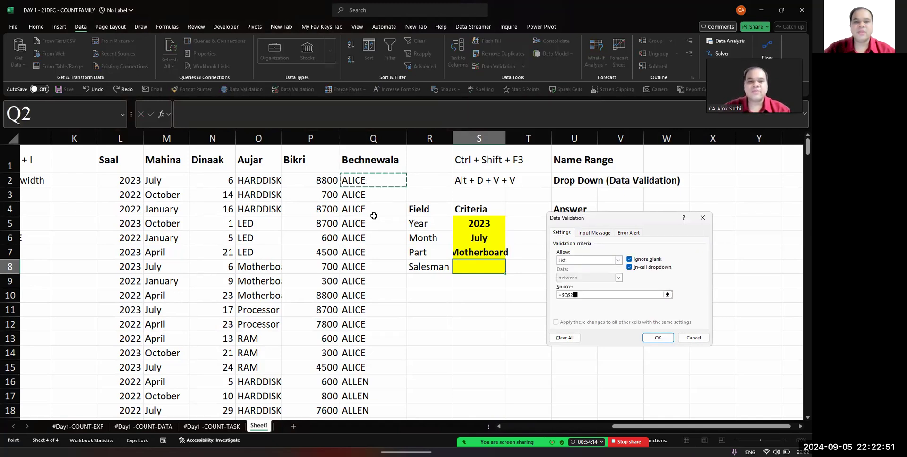
{"action": "key", "text": "ctrl+shift+Down"}
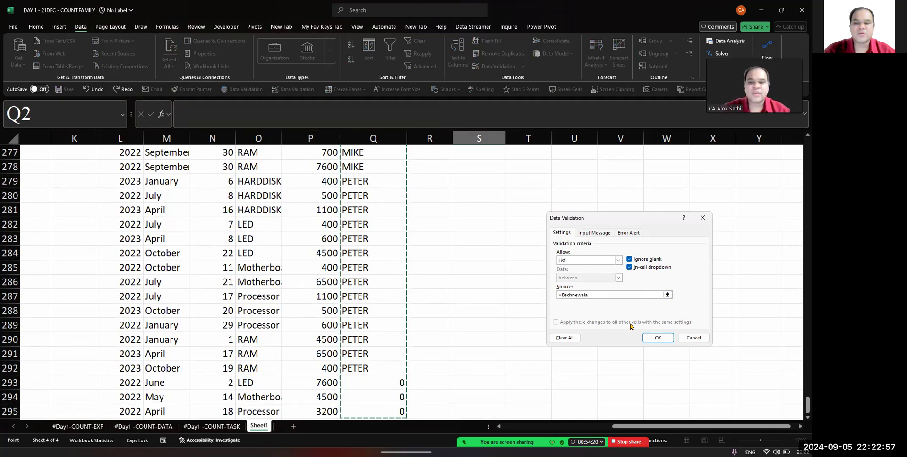
{"action": "left_click", "coordinate": [651, 336]}
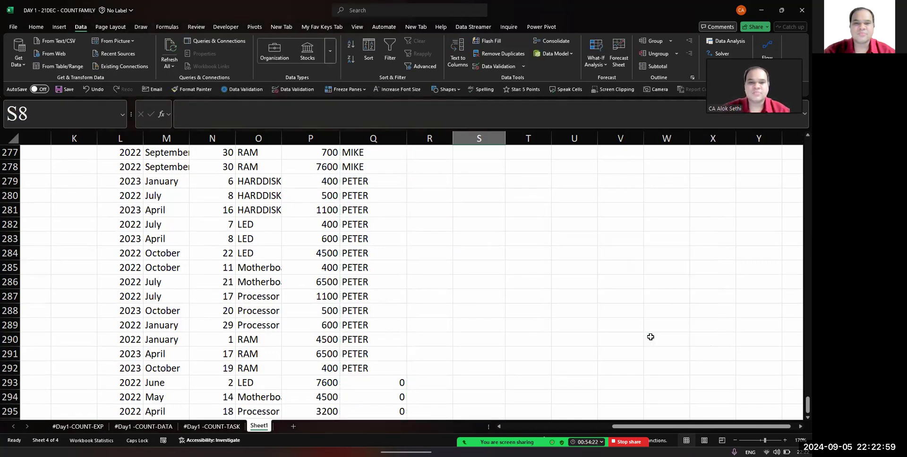
Return to the Salesman cell S8 and choose the first listed salesman from its drop-down
{"action": "left_click", "coordinate": [482, 266]}
{"action": "scroll", "coordinate": [482, 265], "scroll_direction": "up", "scroll_amount": 3}
{"action": "key", "text": "ctrl+BackSpace"}
{"action": "key", "text": "Up"}
{"action": "key", "text": "Up"}
{"action": "key", "text": "Down"}
{"action": "key", "text": "Down"}
{"action": "key", "text": "Down"}
{"action": "key", "text": "alt+Down"}
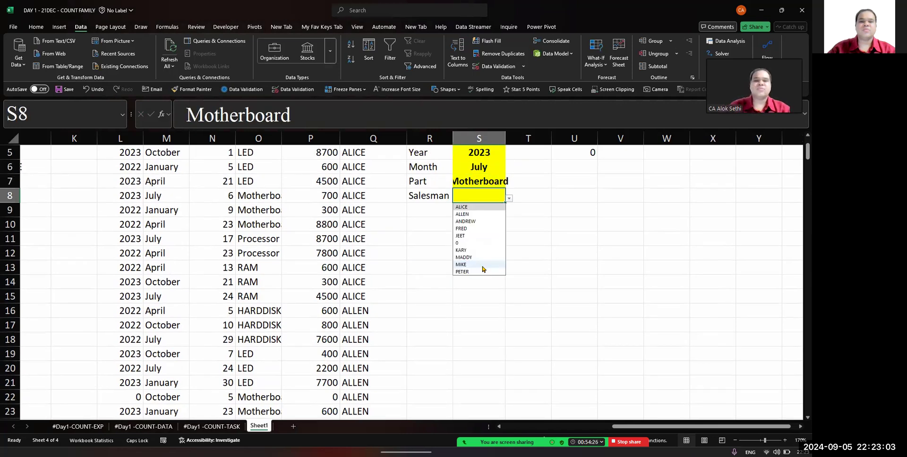
{"action": "key", "text": "Return"}
{"action": "scroll", "coordinate": [508, 234], "scroll_direction": "up", "scroll_amount": 2}
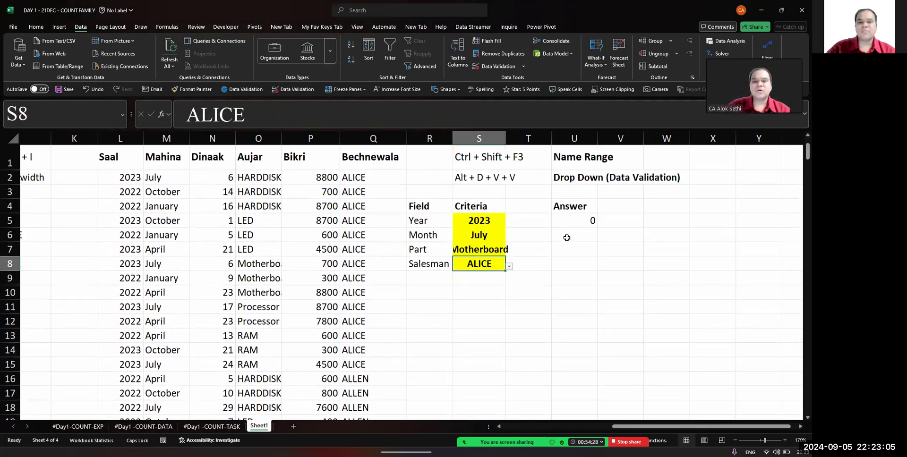
Inspect the COUNTIFS formula in the Answer cell U5
{"action": "left_click", "coordinate": [598, 220]}
{"action": "key", "text": "Left"}
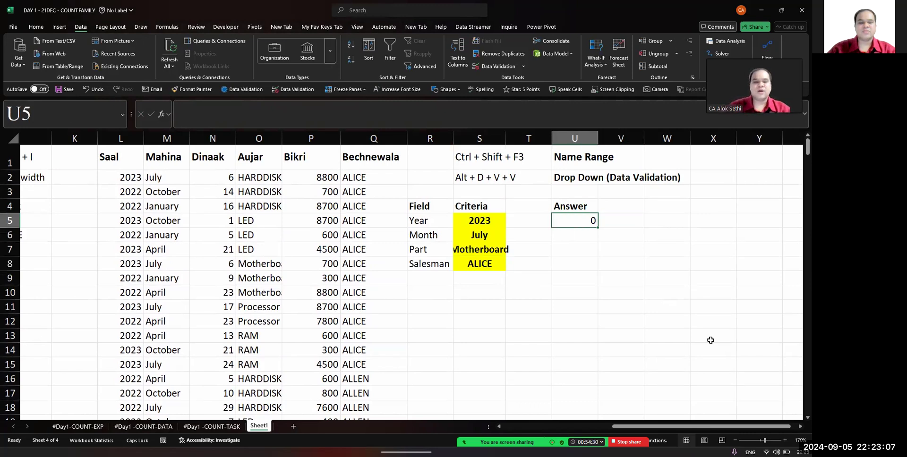
{"action": "key", "text": "F2"}
{"action": "key", "text": "shift+Tab"}
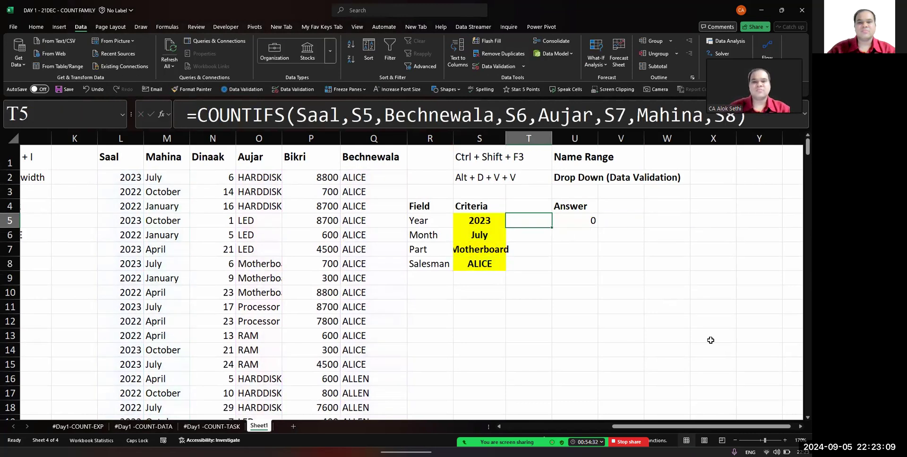
Use the drop-downs to set the Year in S5 to 2022 and the Month in S6 to April
{"action": "key", "text": "Left"}
{"action": "key", "text": "alt+Down"}
{"action": "key", "text": "Down"}
{"action": "key", "text": "Return"}
{"action": "key", "text": "Down"}
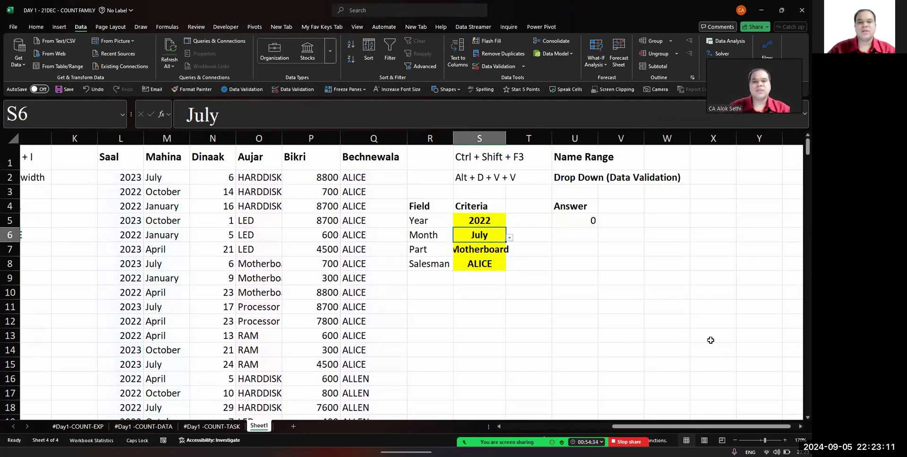
{"action": "key", "text": "alt+Down"}
{"action": "key", "text": "Down"}
{"action": "key", "text": "Down"}
{"action": "key", "text": "Down"}
{"action": "key", "text": "Down"}
{"action": "key", "text": "Up"}
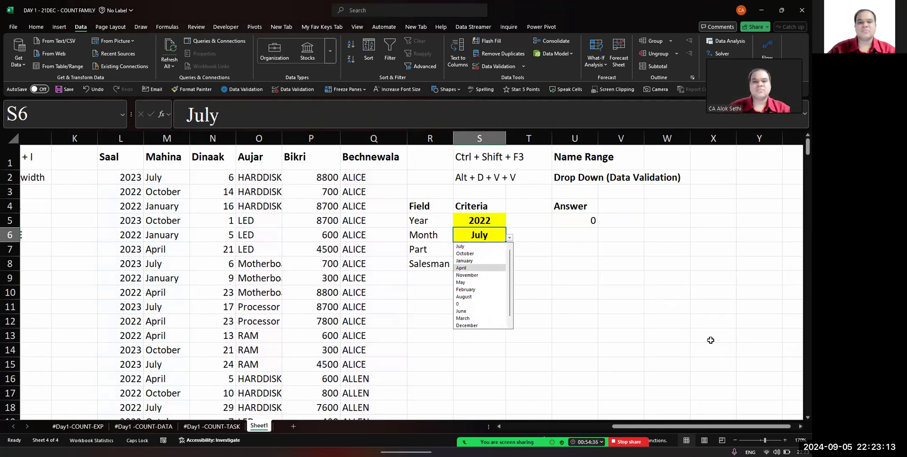
{"action": "key", "text": "Return"}
Choose LED from the Part drop-down in S7 and the second listed salesman from the drop-down in S8
{"action": "key", "text": "Down"}
{"action": "key", "text": "alt+Down"}
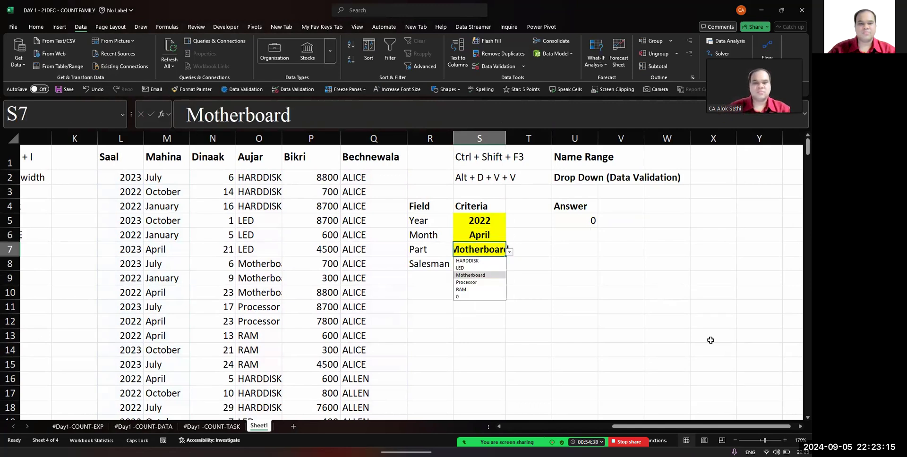
{"action": "key", "text": "Up"}
{"action": "key", "text": "Return"}
{"action": "key", "text": "Down"}
{"action": "key", "text": "alt+Down"}
{"action": "key", "text": "Down"}
{"action": "key", "text": "Return"}
Edit the shortcut note in S2 to read Alt + A + V + V
{"action": "key", "text": "Right"}
{"action": "key", "text": "Up"}
{"action": "key", "text": "Up"}
{"action": "key", "text": "Up"}
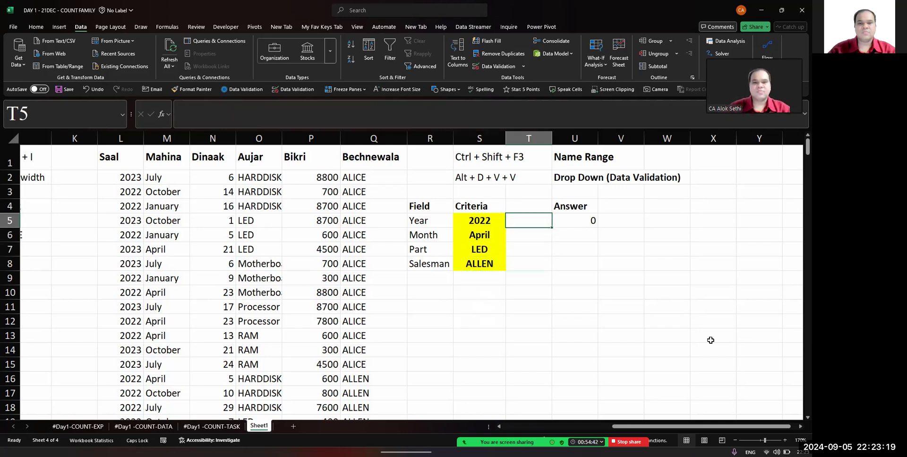
{"action": "key", "text": "Right"}
{"action": "key", "text": "Up"}
{"action": "key", "text": "Up"}
{"action": "key", "text": "Up"}
{"action": "key", "text": "Left"}
{"action": "key", "text": "Left"}
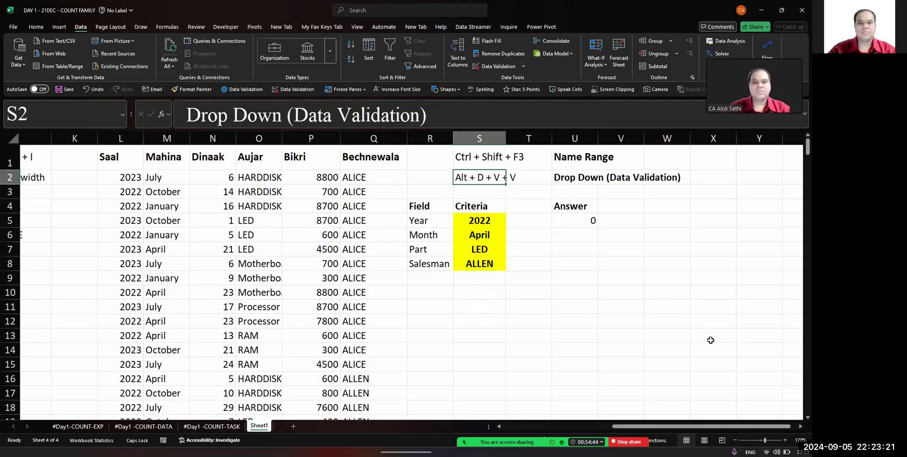
{"action": "key", "text": "F2"}
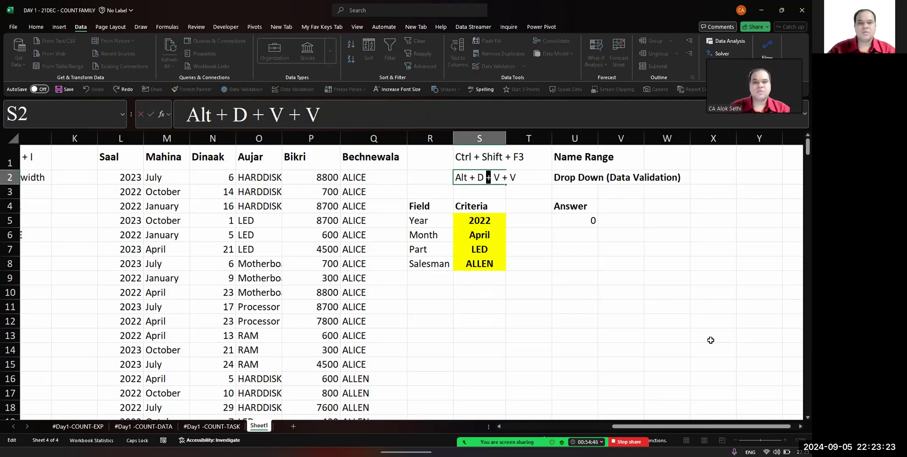
{"action": "key", "text": "BackSpace"}
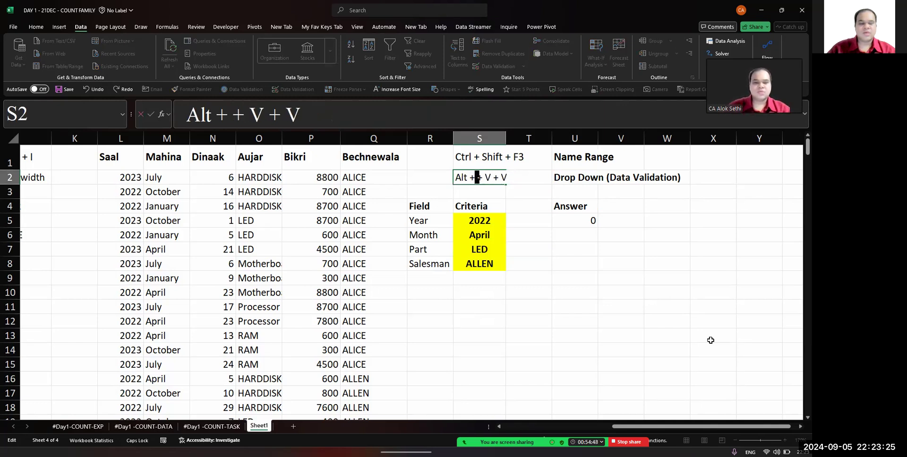
{"action": "type", "text": "A"}
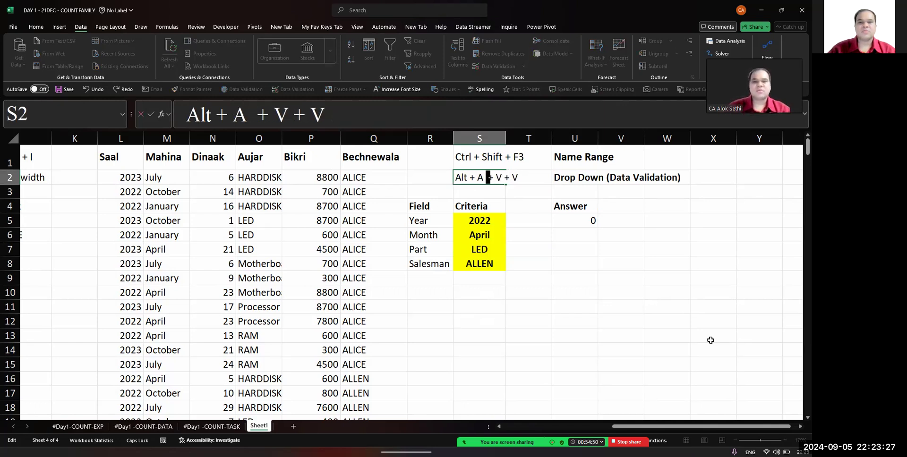
{"action": "key", "text": "Return"}
Check which named ranges and criteria cells the COUNTIFS formula in U5 pairs, and re-enter it as is
{"action": "key", "text": "Right"}
{"action": "key", "text": "Down"}
{"action": "key", "text": "Down"}
{"action": "key", "text": "Down"}
{"action": "key", "text": "Right"}
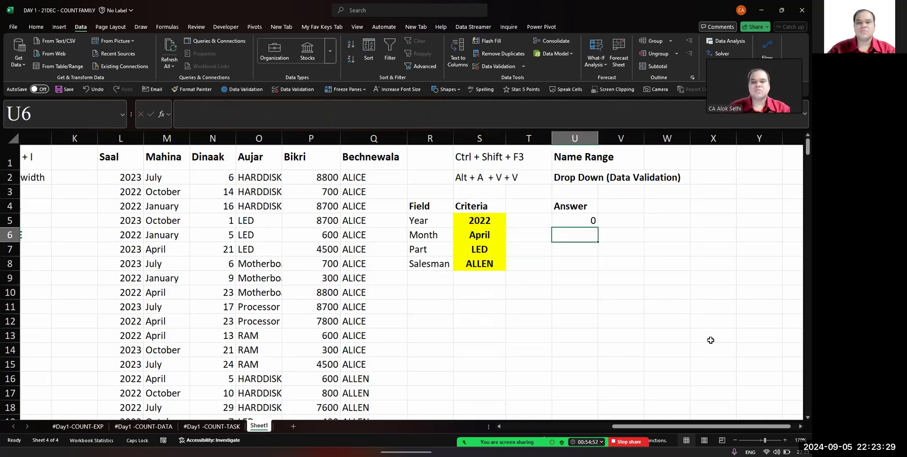
{"action": "key", "text": "Up"}
{"action": "key", "text": "F2"}
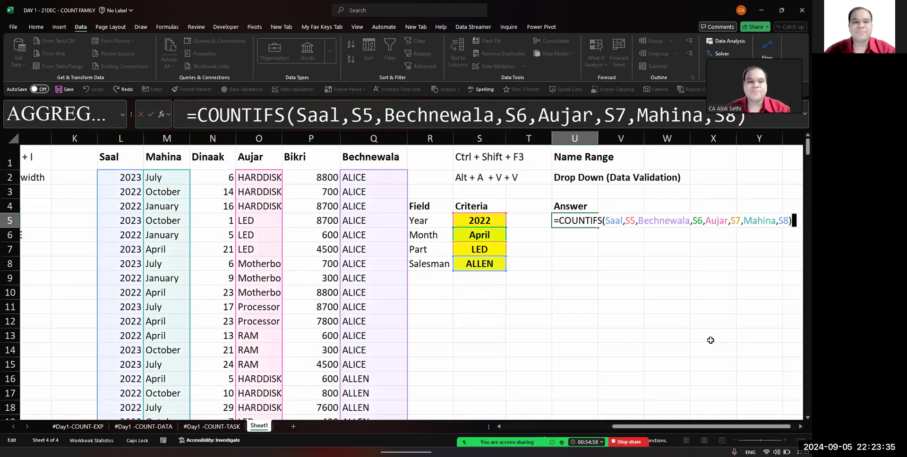
{"action": "key", "text": "ctrl+Return"}
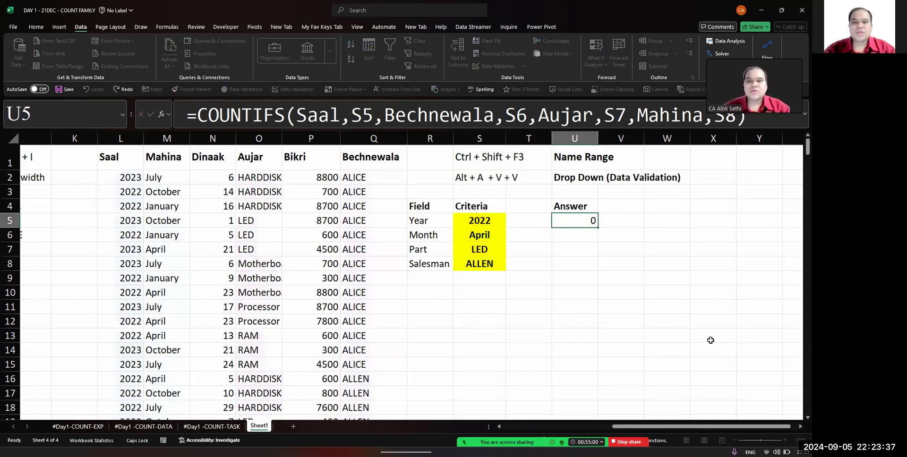
Pick 2022 from the Year drop-down in S5 and January from the Month drop-down in S6
{"action": "key", "text": "Left"}
{"action": "key", "text": "Left"}
{"action": "key", "text": "Left"}
{"action": "key", "text": "Right"}
{"action": "key", "text": "alt+Down"}
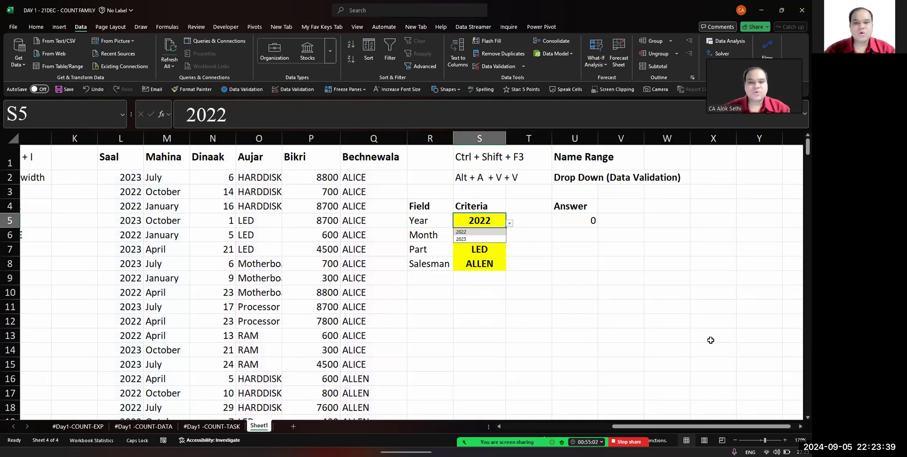
{"action": "key", "text": "Return"}
{"action": "key", "text": "Down"}
{"action": "key", "text": "alt+Down"}
{"action": "key", "text": "Up"}
{"action": "key", "text": "Return"}
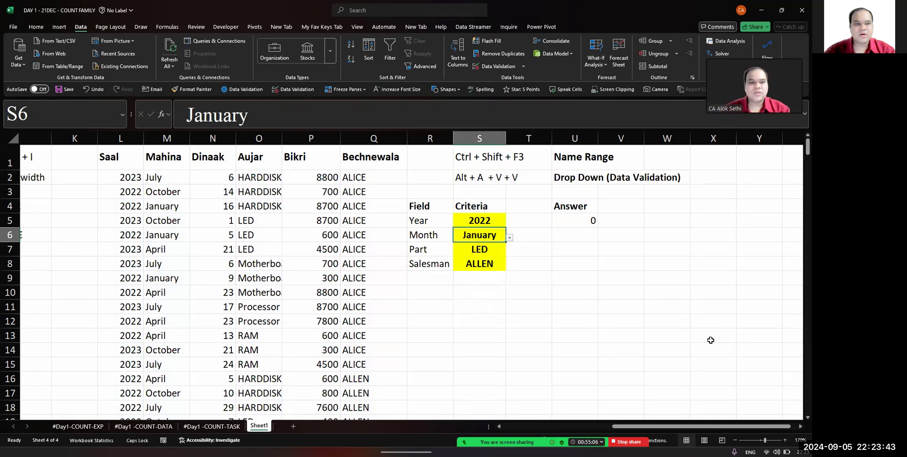
Switch the Salesman criterion in S8 to the first listed salesman
{"action": "key", "text": "Down"}
{"action": "key", "text": "Down"}
{"action": "key", "text": "alt+Down"}
{"action": "key", "text": "Up"}
{"action": "key", "text": "Return"}
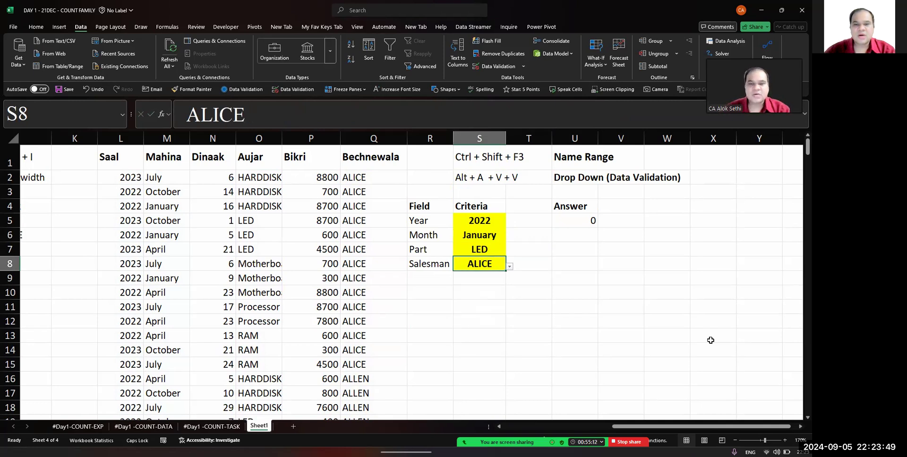
Compare the criteria in S5 to S8 with the range order in the U5 COUNTIFS formula, re-entering it as is
{"action": "key", "text": "Up"}
{"action": "key", "text": "Up"}
{"action": "key", "text": "Right"}
{"action": "key", "text": "Up"}
{"action": "key", "text": "Left"}
{"action": "key", "text": "Down"}
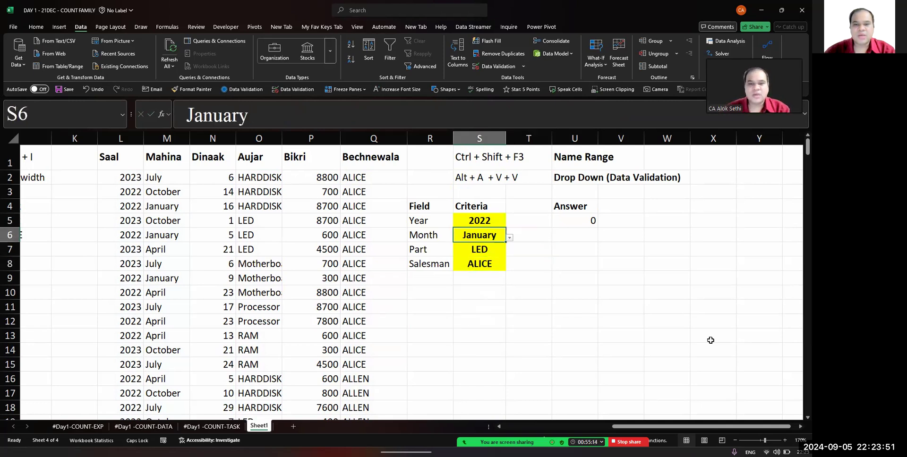
{"action": "key", "text": "Right"}
{"action": "key", "text": "Right"}
{"action": "key", "text": "Up"}
{"action": "key", "text": "F2"}
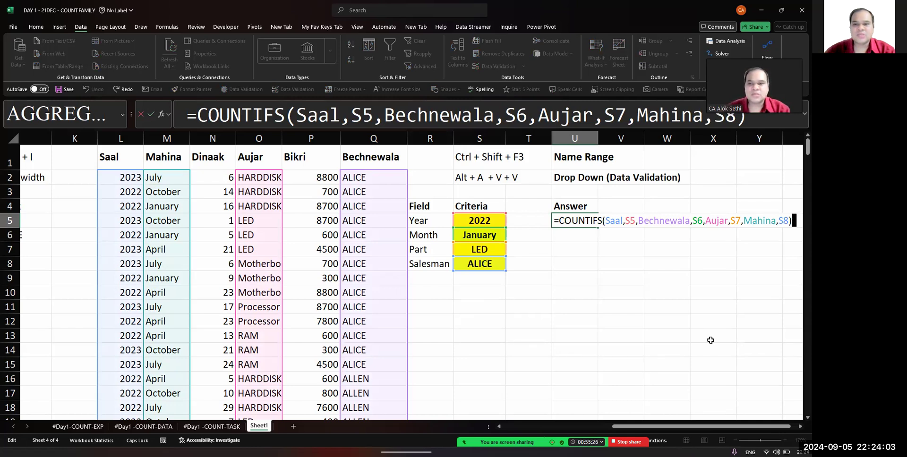
{"action": "key", "text": "ctrl+Return"}
{"action": "key", "text": "Left"}
{"action": "key", "text": "Right"}
{"action": "key", "text": "F2"}
{"action": "key", "text": "Return"}
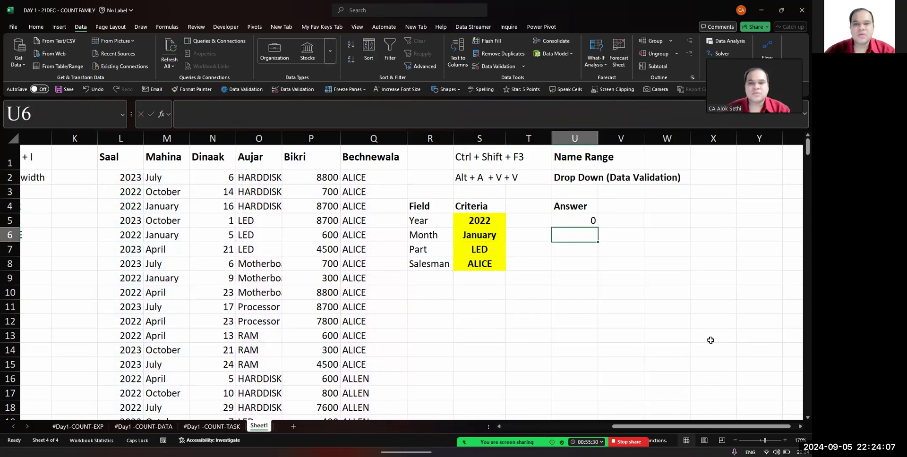
Check the Year drop-down in S5 and re-enter the Month, Part and Salesman criteria in S6 to S8 as they are
{"action": "key", "text": "Up"}
{"action": "key", "text": "Left"}
{"action": "key", "text": "Left"}
{"action": "key", "text": "alt+Down"}
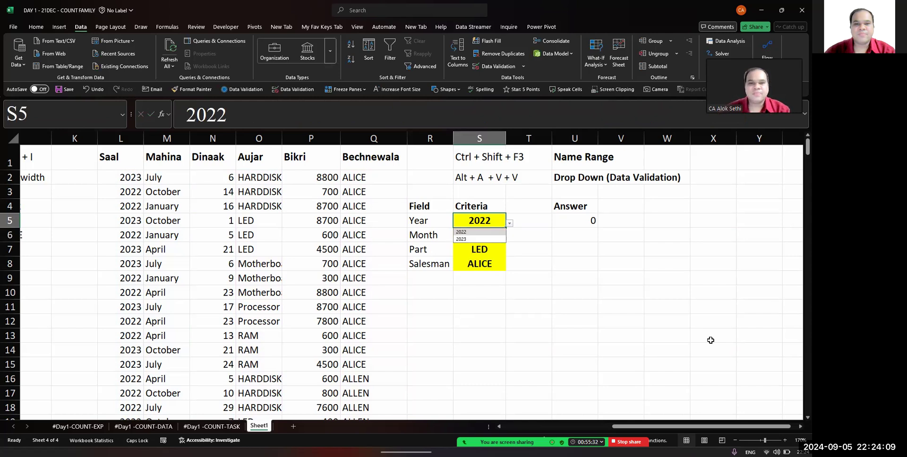
{"action": "key", "text": "Escape"}
{"action": "key", "text": "Down"}
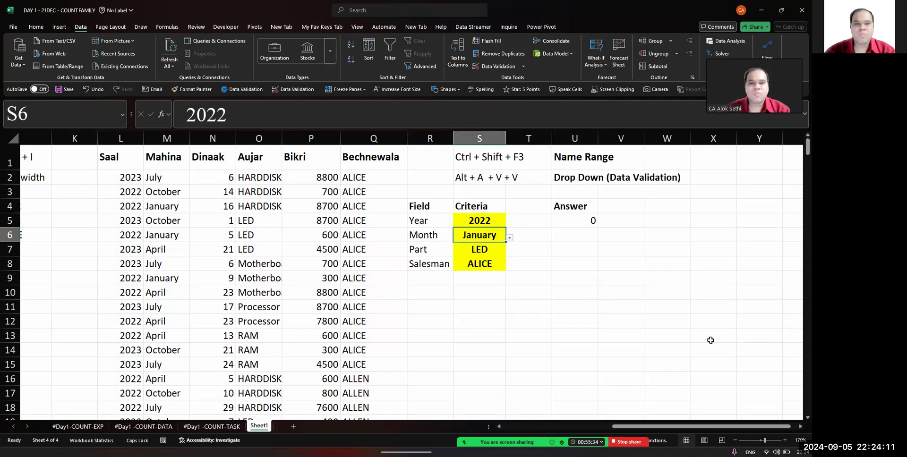
{"action": "key", "text": "F2"}
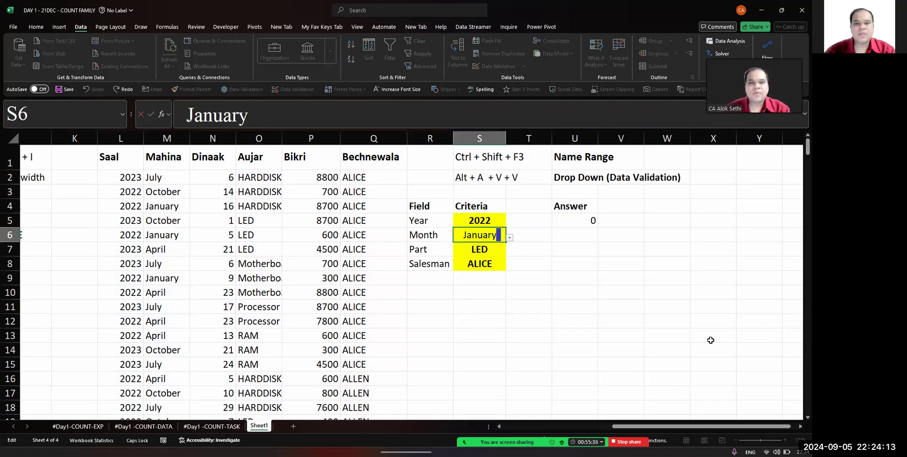
{"action": "key", "text": "BackSpace"}
{"action": "type", "text": "Y"}
{"action": "key", "text": "Return"}
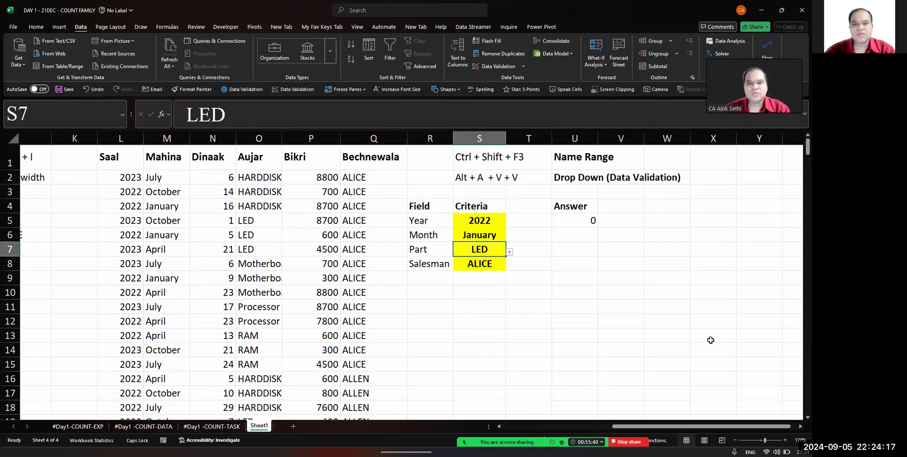
{"action": "key", "text": "F2"}
{"action": "key", "text": "Return"}
{"action": "key", "text": "F2"}
{"action": "key", "text": "Return"}
{"action": "key", "text": "Up"}
{"action": "key", "text": "Up"}
{"action": "key", "text": "Up"}
{"action": "key", "text": "Up"}
{"action": "key", "text": "F2"}
{"action": "key", "text": "Escape"}
Turn on filtering for the data table from the Saal header in L1 through the Bechnewala column, down to row 295
{"action": "key", "text": "Down"}
{"action": "key", "text": "Left"}
{"action": "key", "text": "Left"}
{"action": "key", "text": "Left"}
{"action": "key", "text": "Left"}
{"action": "key", "text": "Left"}
{"action": "key", "text": "Left"}
{"action": "key", "text": "Up"}
{"action": "key", "text": "Up"}
{"action": "key", "text": "Up"}
{"action": "key", "text": "Left"}
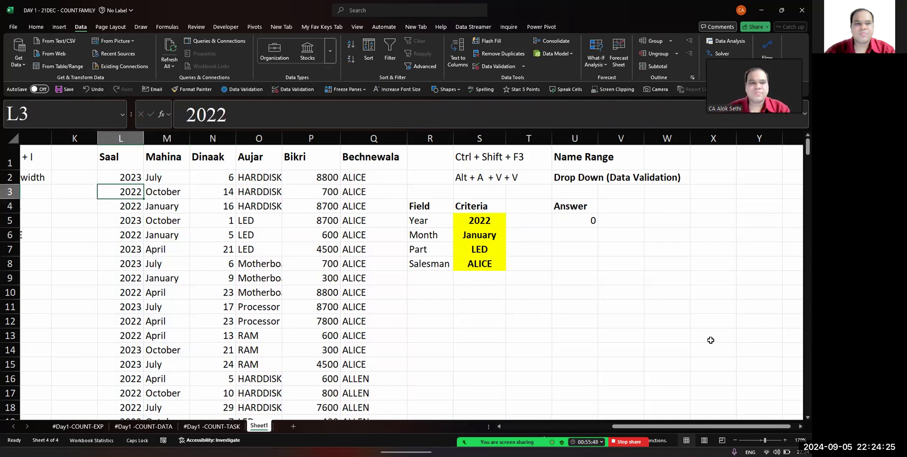
{"action": "key", "text": "Up"}
{"action": "key", "text": "Up"}
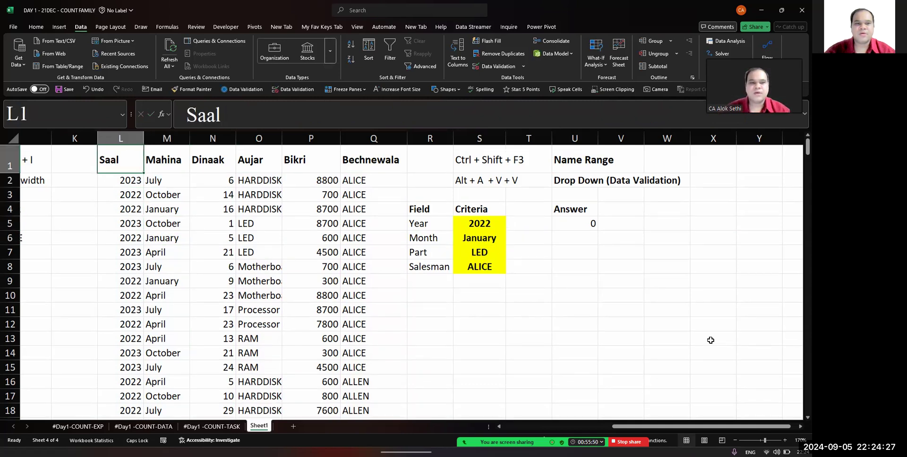
{"action": "key", "text": "ctrl+shift+Right"}
{"action": "key", "text": "ctrl+shift+Down"}
{"action": "key", "text": "ctrl+shift+l"}
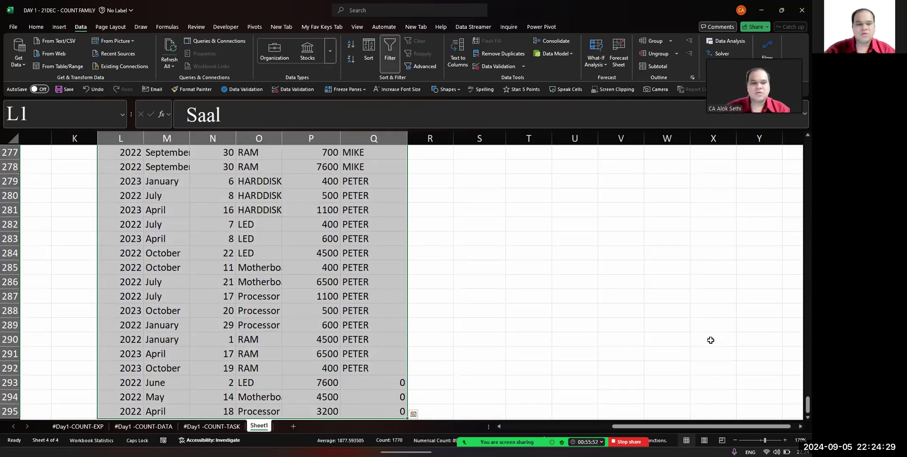
Filter the Saal column to show only 2022
{"action": "key", "text": "ctrl+Up"}
{"action": "key", "text": "alt+Down"}
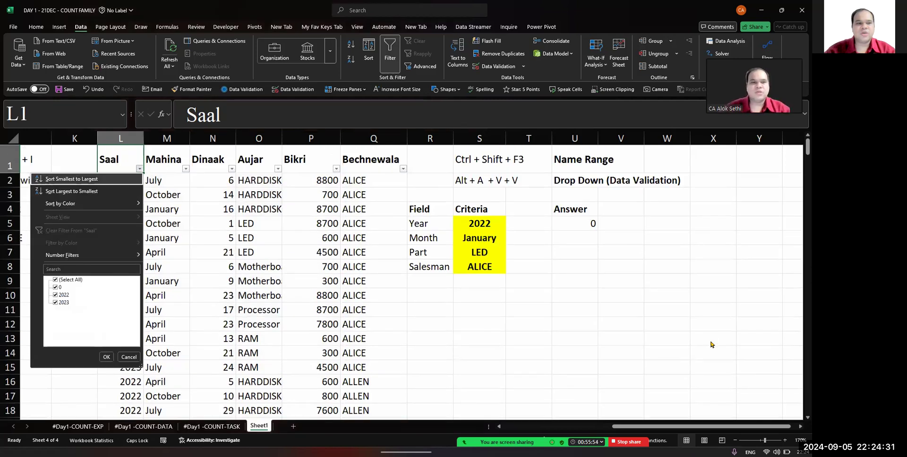
{"action": "key", "text": "Up"}
{"action": "key", "text": "space"}
{"action": "key", "text": "Down"}
{"action": "key", "text": "Down"}
{"action": "key", "text": "space"}
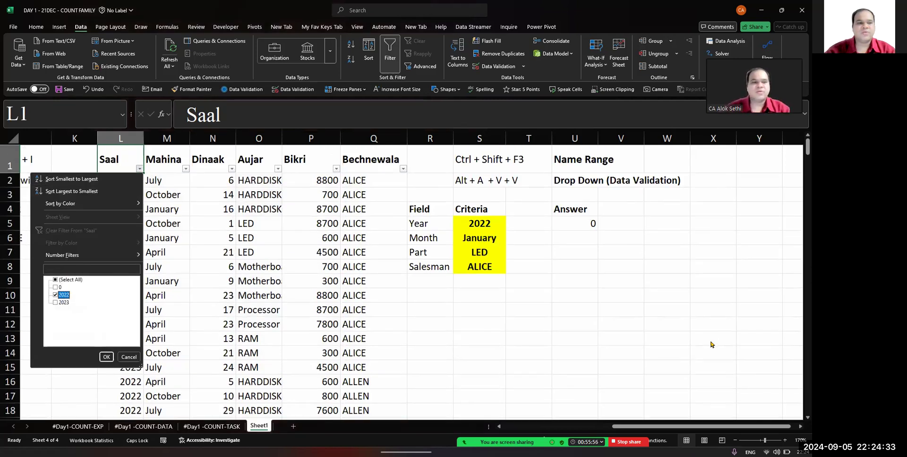
{"action": "key", "text": "Return"}
Filter the Mahina column to show only January
{"action": "key", "text": "Right"}
{"action": "key", "text": "Right"}
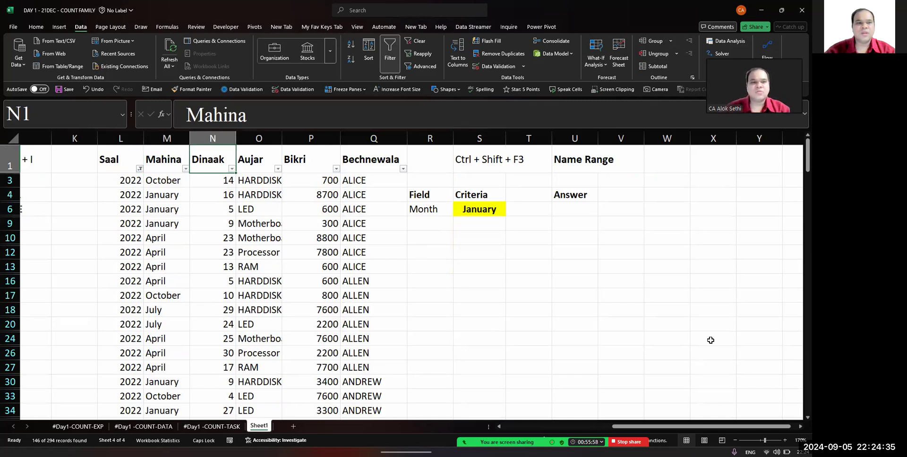
{"action": "key", "text": "Left"}
{"action": "key", "text": "alt+Down"}
{"action": "key", "text": "Up"}
{"action": "key", "text": "Up"}
{"action": "key", "text": "Up"}
{"action": "key", "text": "Up"}
{"action": "key", "text": "Up"}
{"action": "key", "text": "Up"}
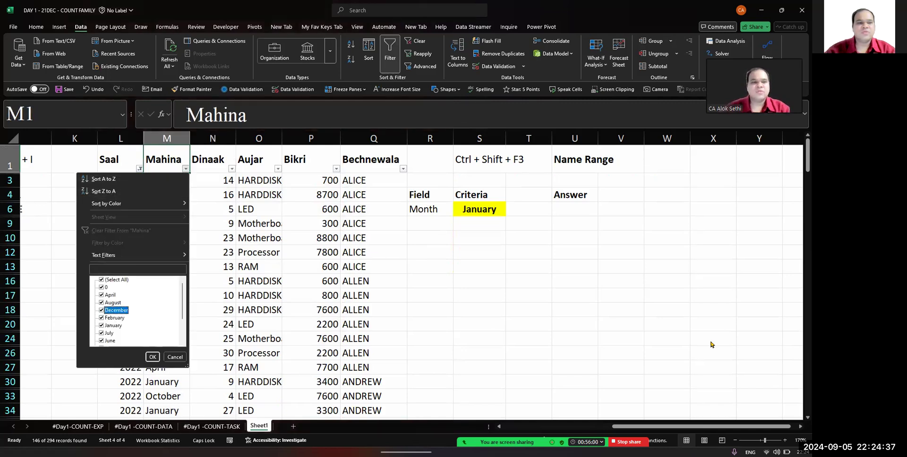
{"action": "key", "text": "space"}
{"action": "key", "text": "Down"}
{"action": "key", "text": "Down"}
{"action": "key", "text": "Down"}
{"action": "key", "text": "Down"}
{"action": "key", "text": "Down"}
{"action": "key", "text": "Down"}
{"action": "key", "text": "space"}
{"action": "key", "text": "Escape"}
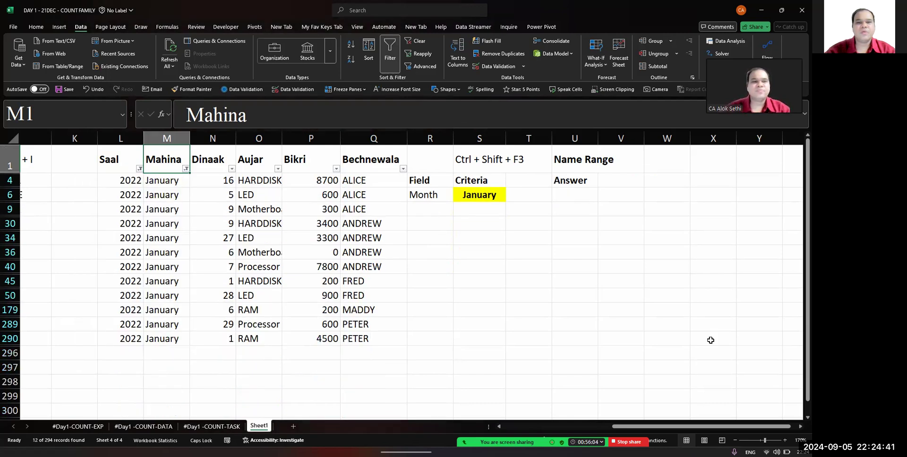
Filter the Aujar column to show only HARDDISK
{"action": "key", "text": "Right"}
{"action": "key", "text": "Right"}
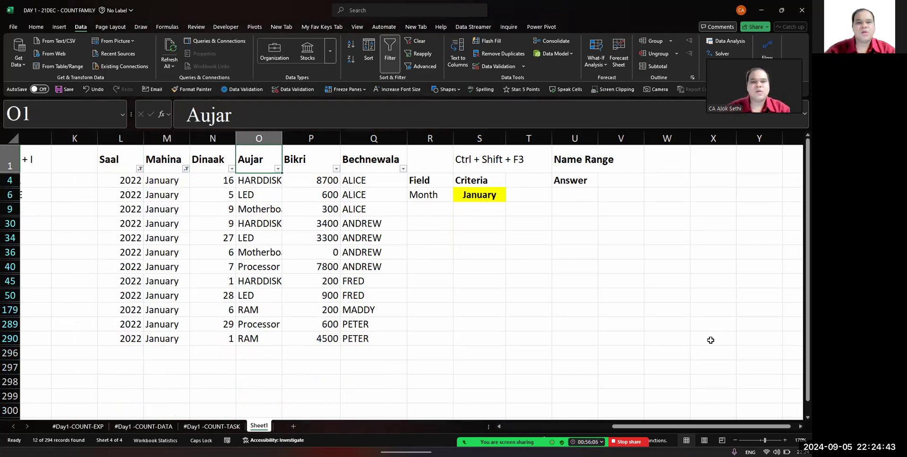
{"action": "key", "text": "alt+Down"}
{"action": "key", "text": "Escape"}
{"action": "key", "text": "alt+Down"}
{"action": "key", "text": "Up"}
{"action": "key", "text": "Up"}
{"action": "key", "text": "Up"}
{"action": "key", "text": "Up"}
{"action": "key", "text": "Up"}
{"action": "key", "text": "Up"}
{"action": "key", "text": "space"}
{"action": "key", "text": "Down"}
{"action": "key", "text": "space"}
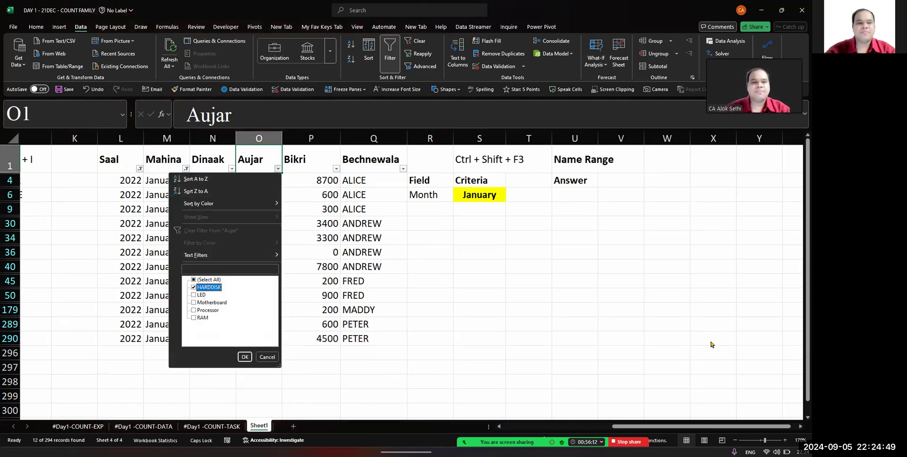
{"action": "key", "text": "Return"}
Overwrite the salesman names in Q30 and Q45 with the name from Q4, and remove the table's filters
{"action": "key", "text": "Right"}
{"action": "key", "text": "Right"}
{"action": "key", "text": "Down"}
{"action": "key", "text": "Down"}
{"action": "key", "text": "Up"}
{"action": "key", "text": "Left"}
{"action": "key", "text": "Left"}
{"action": "key", "text": "Left"}
{"action": "key", "text": "Left"}
{"action": "key", "text": "Right"}
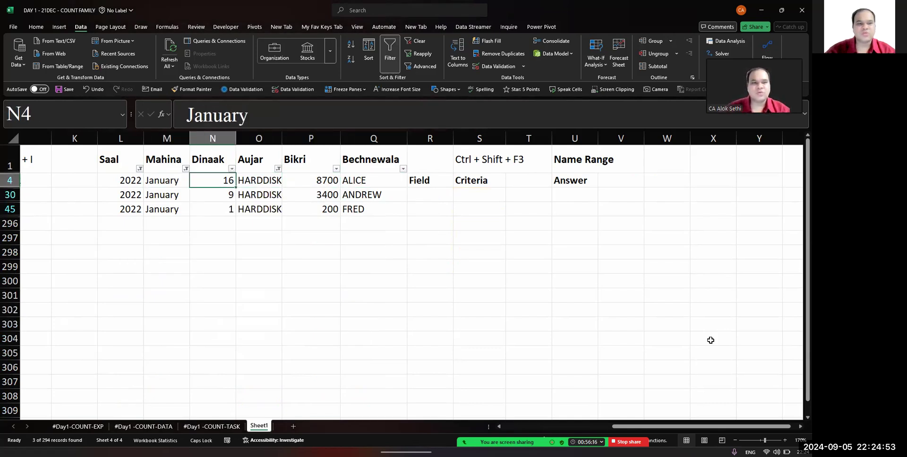
{"action": "key", "text": "Right"}
{"action": "key", "text": "Right"}
{"action": "key", "text": "Down"}
{"action": "key", "text": "Right"}
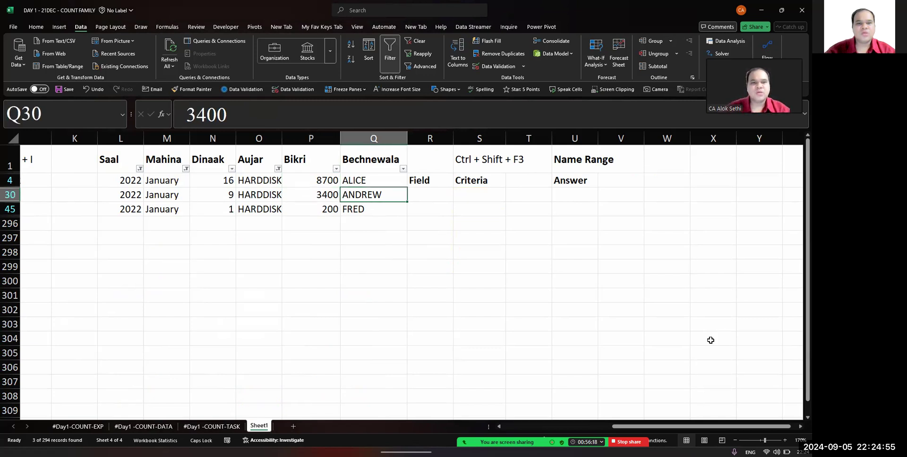
{"action": "type", "text": "ALIC"}
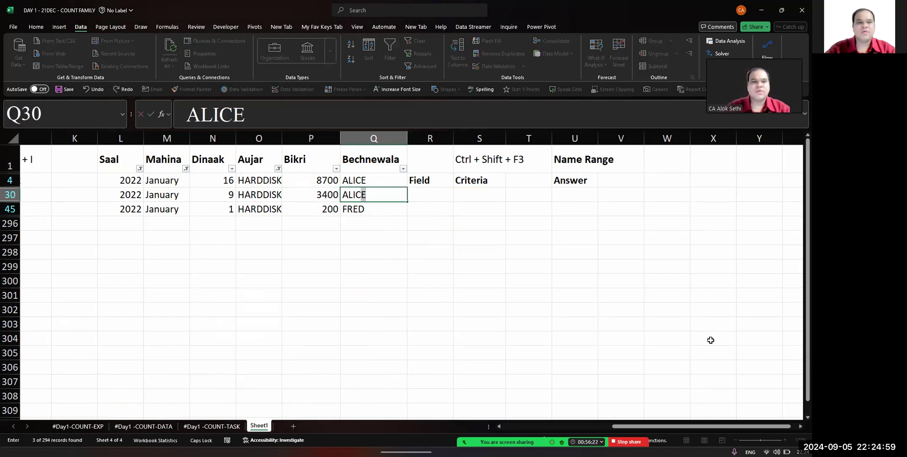
{"action": "key", "text": "Return"}
{"action": "type", "text": "ALIKC"}
{"action": "key", "text": "Return"}
{"action": "key", "text": "Up"}
{"action": "type", "text": "ALICE"}
{"action": "key", "text": "Return"}
{"action": "key", "text": "ctrl+shift+l"}
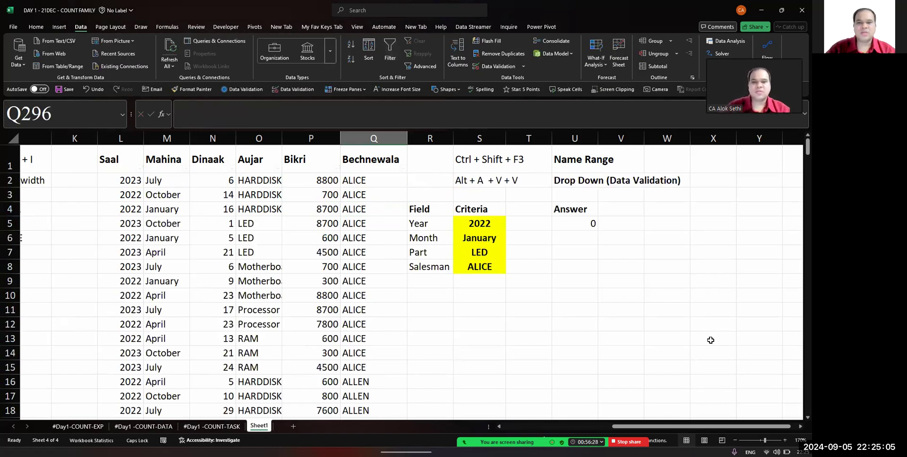
Examine each range and criteria pair in the U5 COUNTIFS formula, from Saal with S5 onward, and re-enter the formula as is
{"action": "key", "text": "Right"}
{"action": "key", "text": "Right"}
{"action": "key", "text": "Right"}
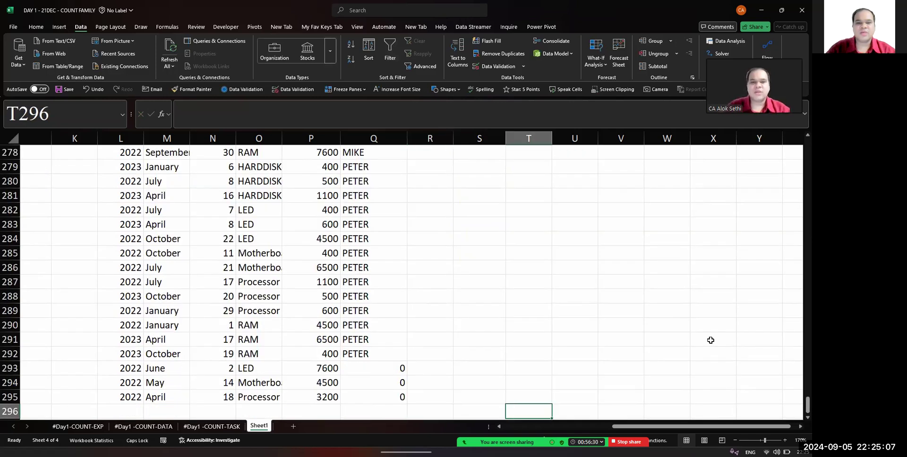
{"action": "key", "text": "ctrl+Up"}
{"action": "key", "text": "Down"}
{"action": "key", "text": "Down"}
{"action": "key", "text": "Down"}
{"action": "key", "text": "Down"}
{"action": "key", "text": "Right"}
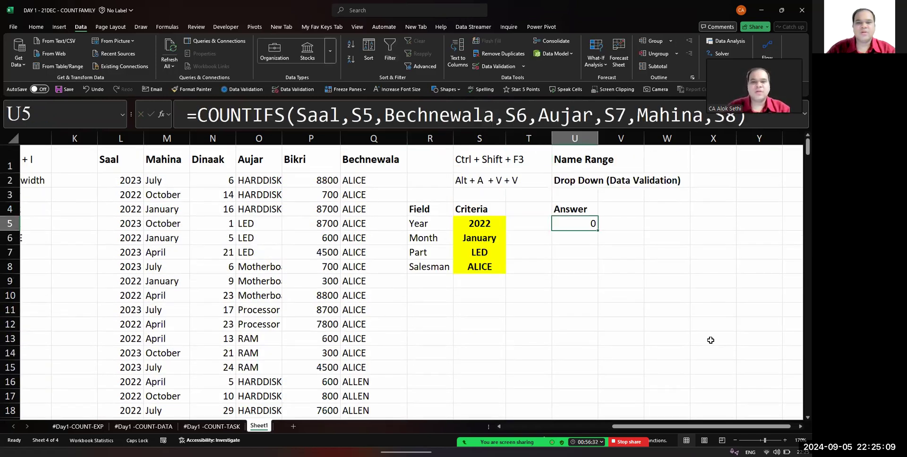
{"action": "key", "text": "F2"}
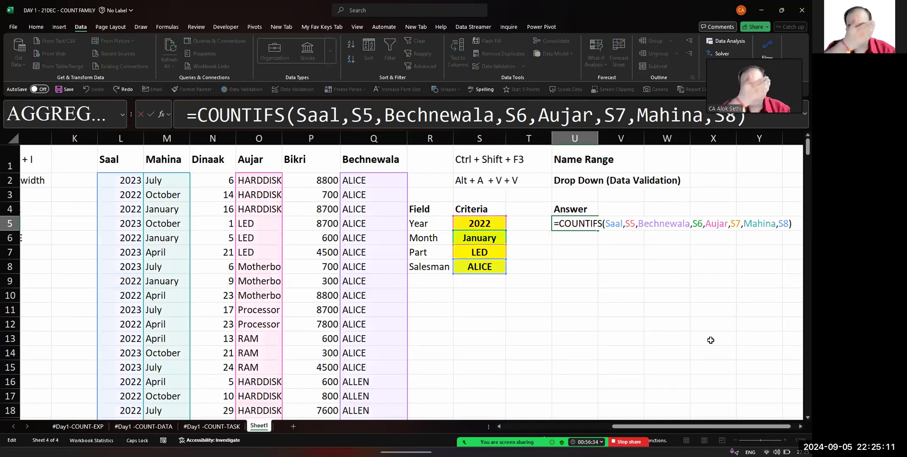
{"action": "key", "text": "Left"}
{"action": "key", "text": "Left"}
{"action": "key", "text": "Left"}
{"action": "key", "text": "Left"}
{"action": "key", "text": "Left"}
{"action": "key", "text": "Left"}
{"action": "key", "text": "Left"}
{"action": "key", "text": "Left"}
{"action": "key", "text": "Left"}
{"action": "key", "text": "Left"}
{"action": "key", "text": "Left"}
{"action": "key", "text": "Left"}
{"action": "key", "text": "Left"}
{"action": "key", "text": "Left"}
{"action": "key", "text": "Left"}
{"action": "key", "text": "Left"}
{"action": "key", "text": "Left"}
{"action": "key", "text": "Left"}
{"action": "key", "text": "Left"}
{"action": "key", "text": "Left"}
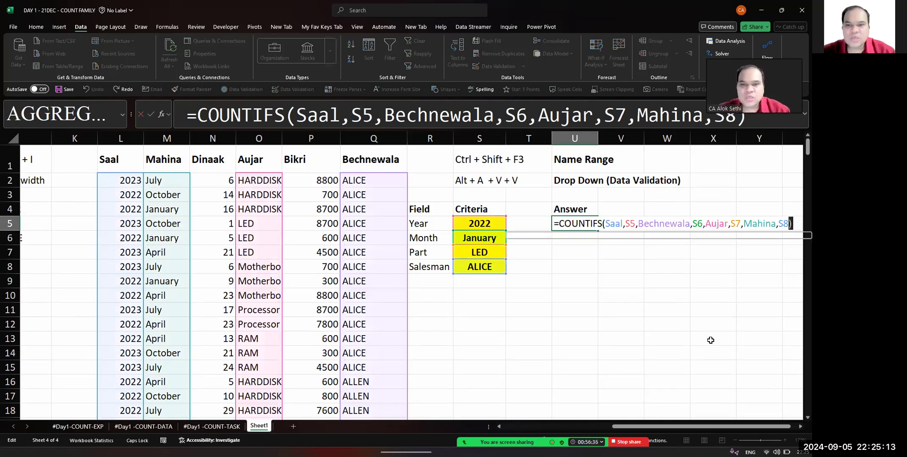
{"action": "key", "text": "Left"}
{"action": "key", "text": "Left"}
{"action": "key", "text": "Left"}
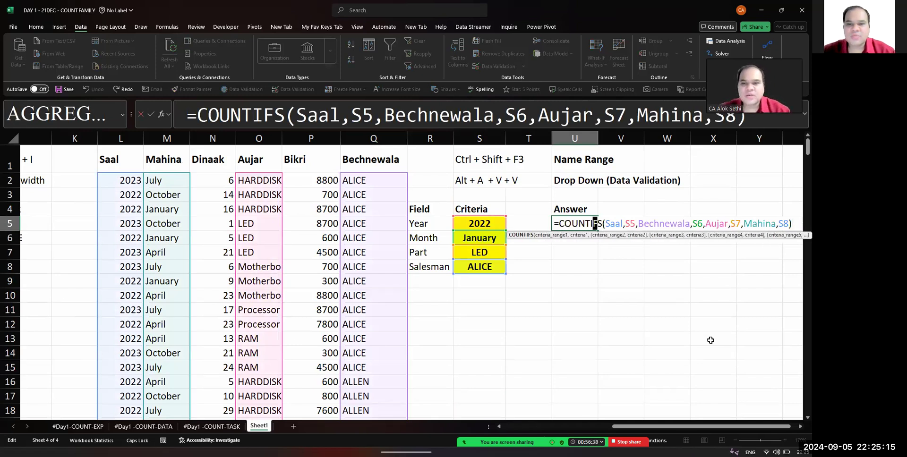
{"action": "key", "text": "Right"}
{"action": "key", "text": "Right"}
{"action": "key", "text": "Right"}
{"action": "key", "text": "Right"}
{"action": "key", "text": "Right"}
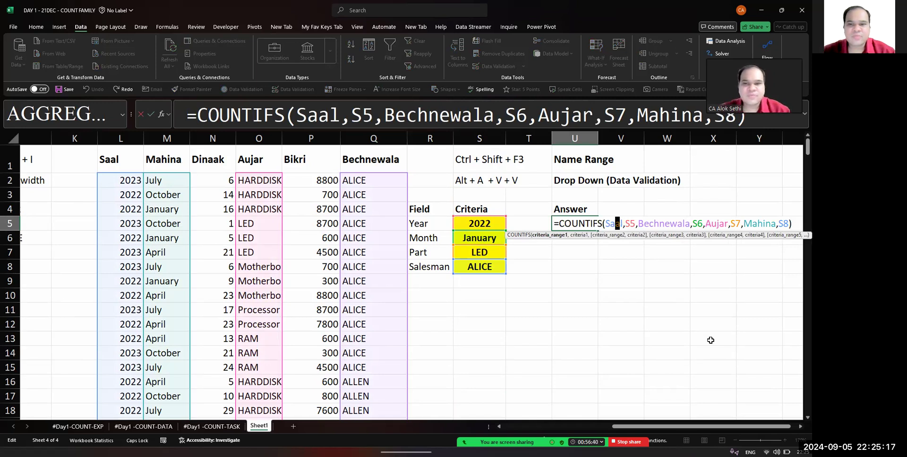
{"action": "key", "text": "Right"}
{"action": "key", "text": "Right"}
{"action": "key", "text": "Right"}
{"action": "key", "text": "Right"}
{"action": "key", "text": "Right"}
{"action": "key", "text": "Right"}
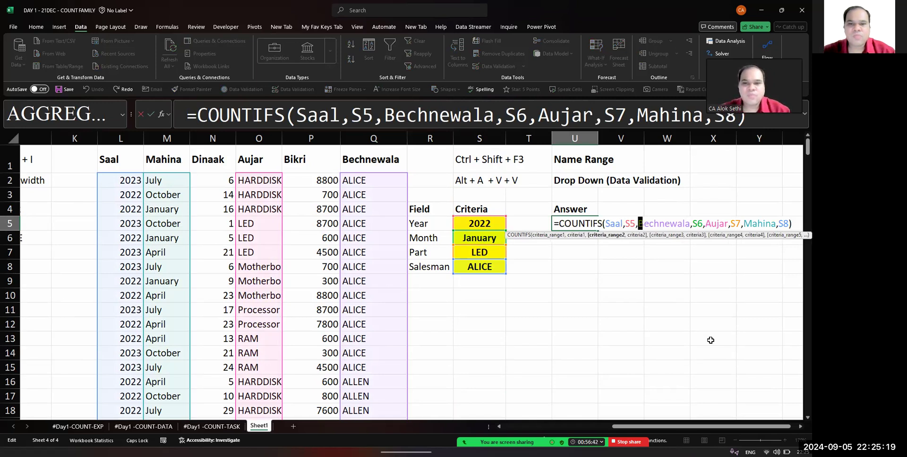
{"action": "key", "text": "Right"}
{"action": "key", "text": "Right"}
{"action": "key", "text": "Right"}
{"action": "key", "text": "Right"}
{"action": "key", "text": "Right"}
{"action": "key", "text": "Right"}
{"action": "key", "text": "Right"}
{"action": "key", "text": "Right"}
{"action": "key", "text": "Right"}
{"action": "key", "text": "Right"}
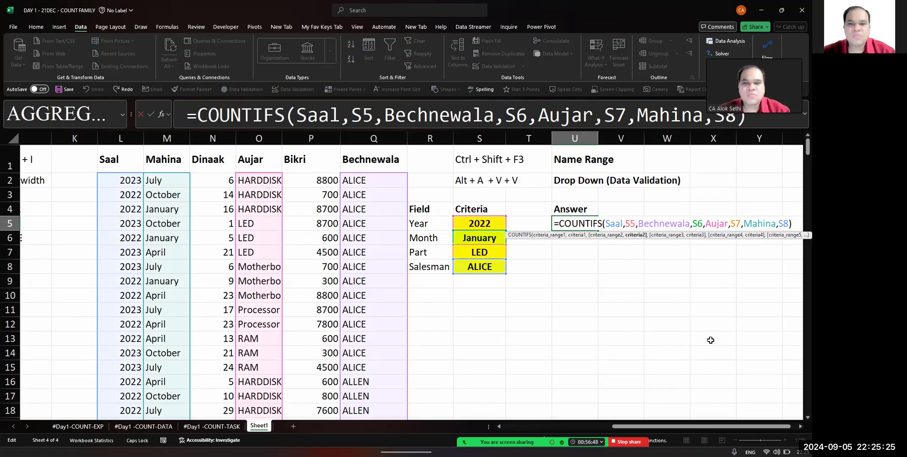
{"action": "key", "text": "Return"}
Choose HARDDISK as the Part criterion in S7
{"action": "key", "text": "Left"}
{"action": "key", "text": "Left"}
{"action": "key", "text": "Down"}
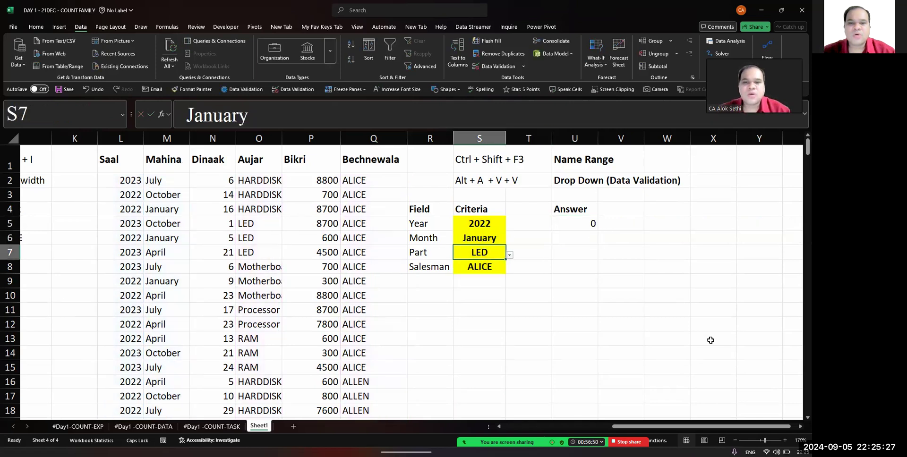
{"action": "key", "text": "alt+Down"}
{"action": "key", "text": "Up"}
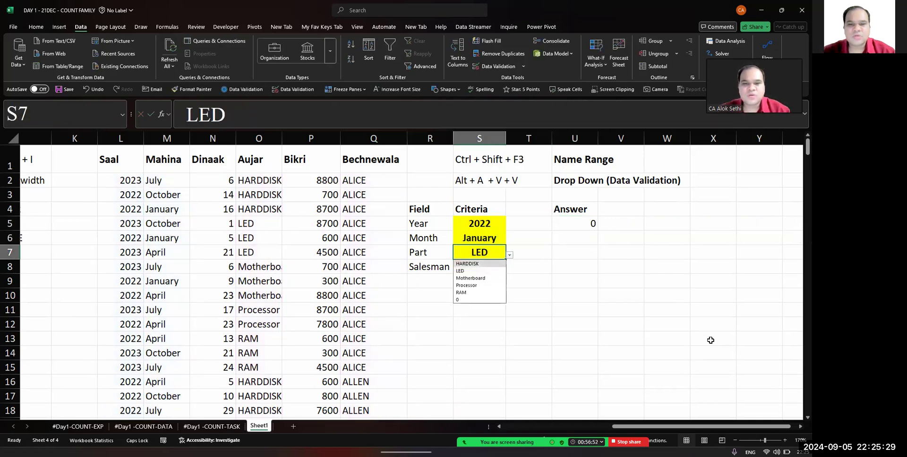
{"action": "key", "text": "Return"}
Edit the COUNTIFS formula in U5 so that the Bechnewala range uses the Salesman criterion in S8
{"action": "key", "text": "Right"}
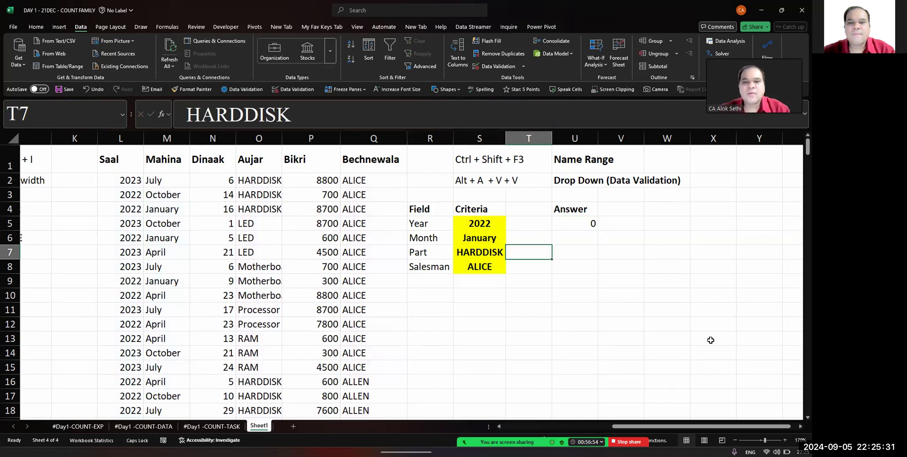
{"action": "key", "text": "Up"}
{"action": "key", "text": "Up"}
{"action": "key", "text": "Right"}
{"action": "key", "text": "F2"}
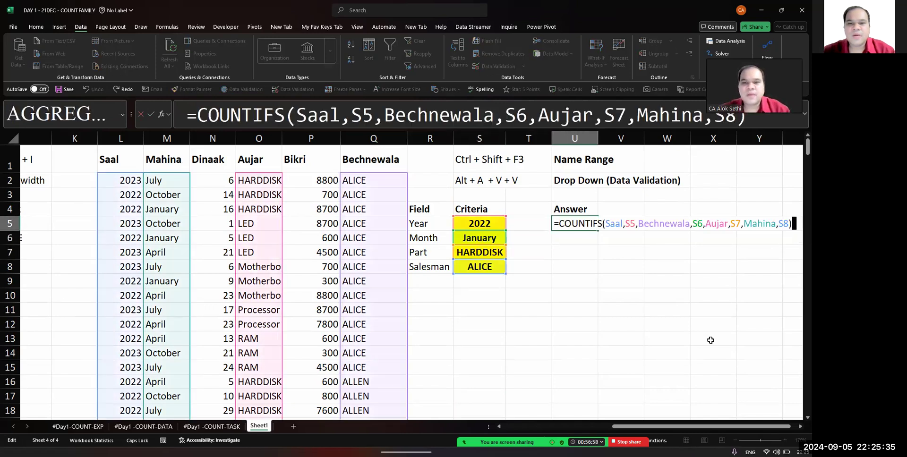
{"action": "key", "text": "Left"}
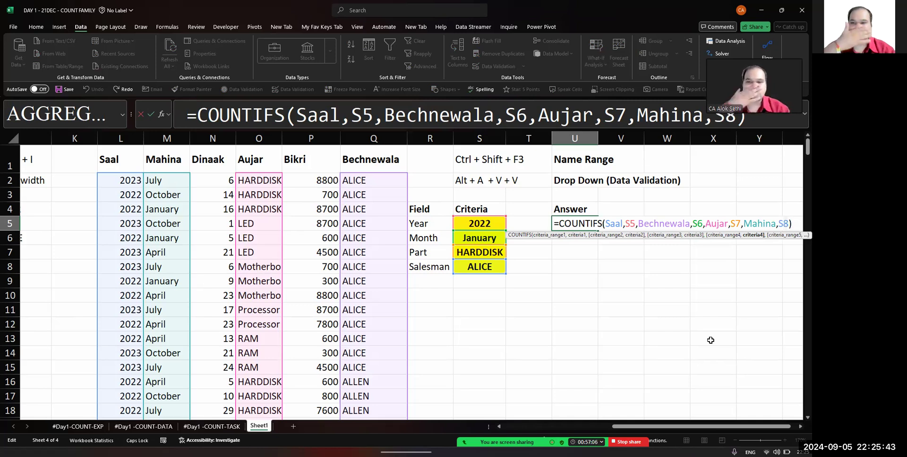
{"action": "key", "text": "Left"}
{"action": "key", "text": "Left"}
{"action": "key", "text": "Left"}
{"action": "key", "text": "Left"}
{"action": "key", "text": "Left"}
{"action": "key", "text": "Left"}
{"action": "key", "text": "Left"}
{"action": "key", "text": "Left"}
{"action": "key", "text": "Left"}
{"action": "key", "text": "Left"}
{"action": "key", "text": "Left"}
{"action": "key", "text": "Left"}
{"action": "key", "text": "Left"}
{"action": "key", "text": "Left"}
{"action": "key", "text": "Left"}
{"action": "key", "text": "Left"}
{"action": "key", "text": "Left"}
{"action": "key", "text": "Left"}
{"action": "key", "text": "Left"}
{"action": "key", "text": "Left"}
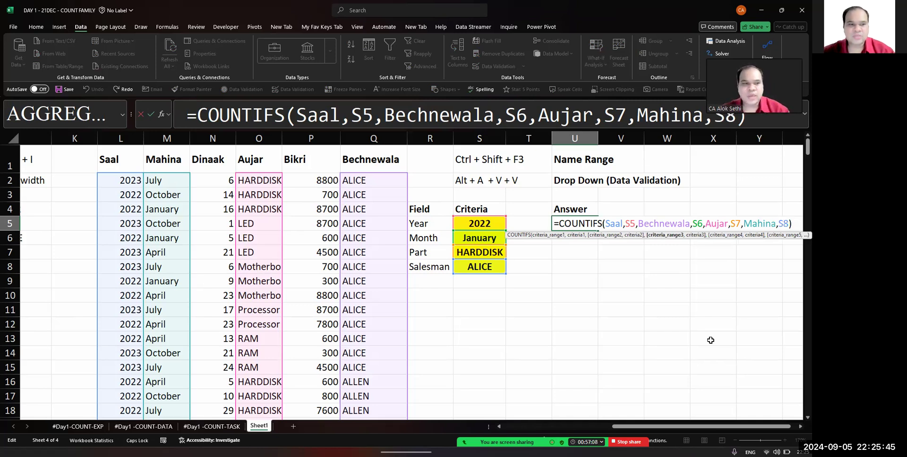
{"action": "key", "text": "Left"}
{"action": "key", "text": "Left"}
{"action": "key", "text": "Left"}
{"action": "key", "text": "Left"}
{"action": "key", "text": "Left"}
{"action": "key", "text": "Left"}
{"action": "key", "text": "Left"}
{"action": "key", "text": "Left"}
{"action": "key", "text": "Right"}
{"action": "key", "text": "Right"}
{"action": "key", "text": "Right"}
{"action": "key", "text": "Right"}
{"action": "key", "text": "Right"}
{"action": "key", "text": "Right"}
{"action": "key", "text": "Right"}
{"action": "key", "text": "Right"}
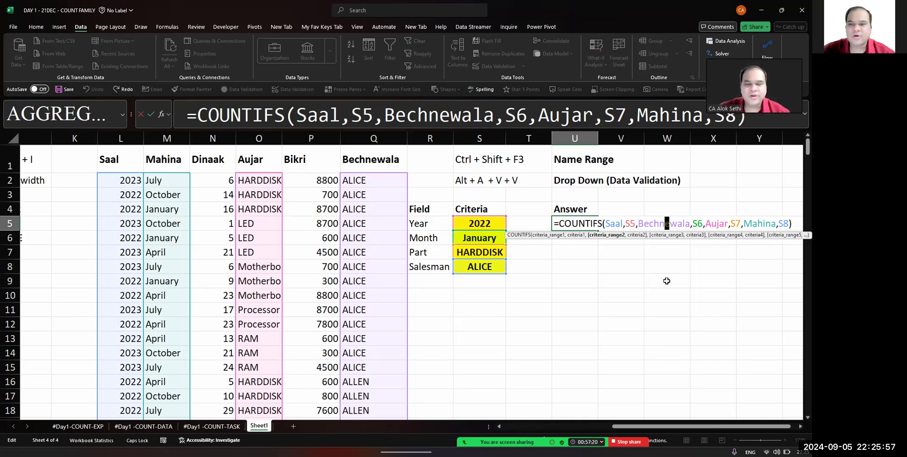
{"action": "key", "text": "Right"}
{"action": "key", "text": "Right"}
{"action": "key", "text": "Right"}
{"action": "key", "text": "Right"}
{"action": "key", "text": "Right"}
{"action": "key", "text": "Right"}
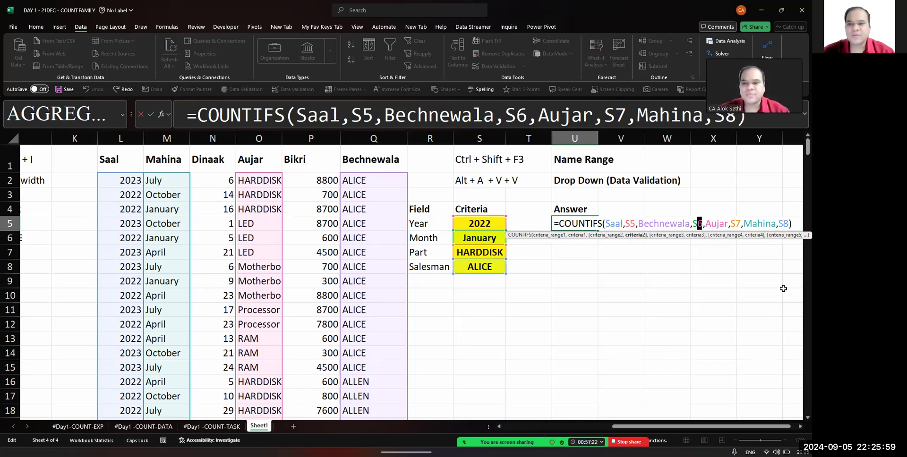
{"action": "key", "text": "Right"}
{"action": "key", "text": "BackSpace"}
{"action": "type", "text": "8"}
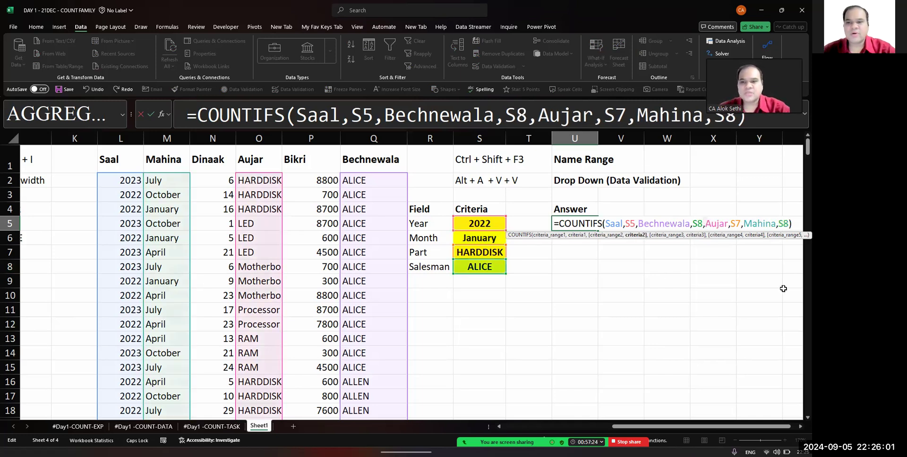
Point the Mahina range's criterion in the U5 formula to the Month cell S6 and enter the formula
{"action": "key", "text": "Right"}
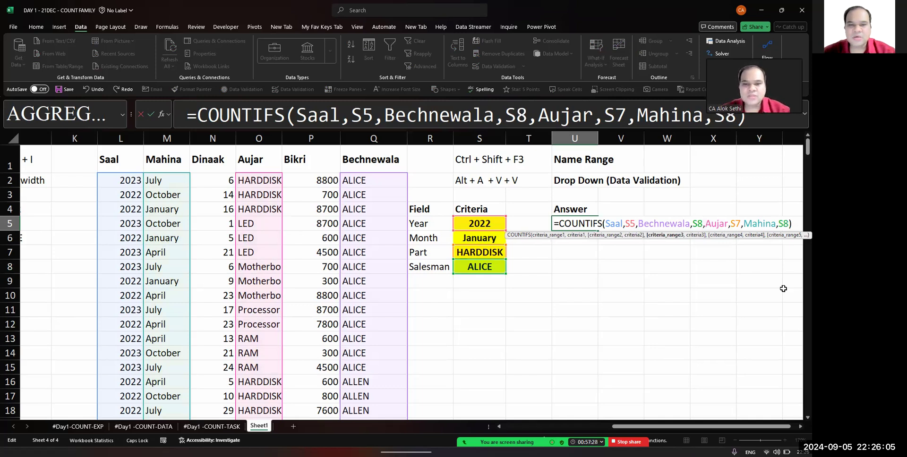
{"action": "key", "text": "Right"}
{"action": "key", "text": "Right"}
{"action": "key", "text": "Right"}
{"action": "key", "text": "Right"}
{"action": "key", "text": "Right"}
{"action": "key", "text": "Right"}
{"action": "key", "text": "Right"}
{"action": "key", "text": "Right"}
{"action": "key", "text": "Right"}
{"action": "key", "text": "Right"}
{"action": "key", "text": "Right"}
{"action": "key", "text": "Right"}
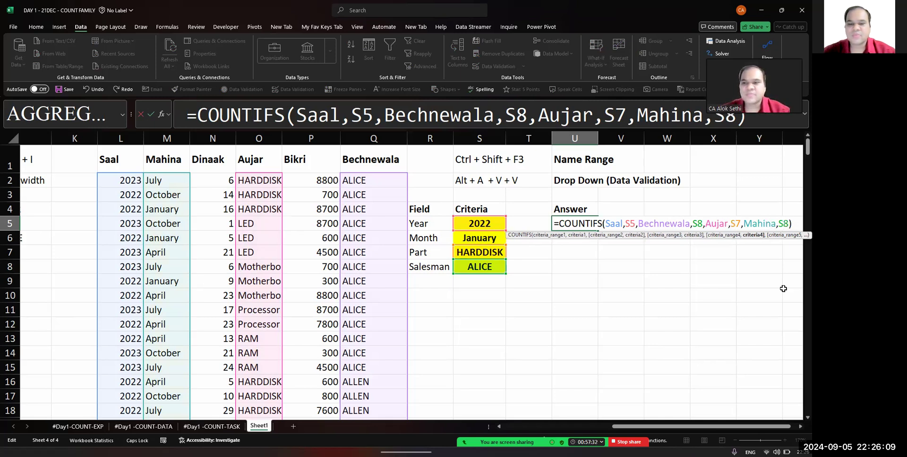
{"action": "key", "text": "Return"}
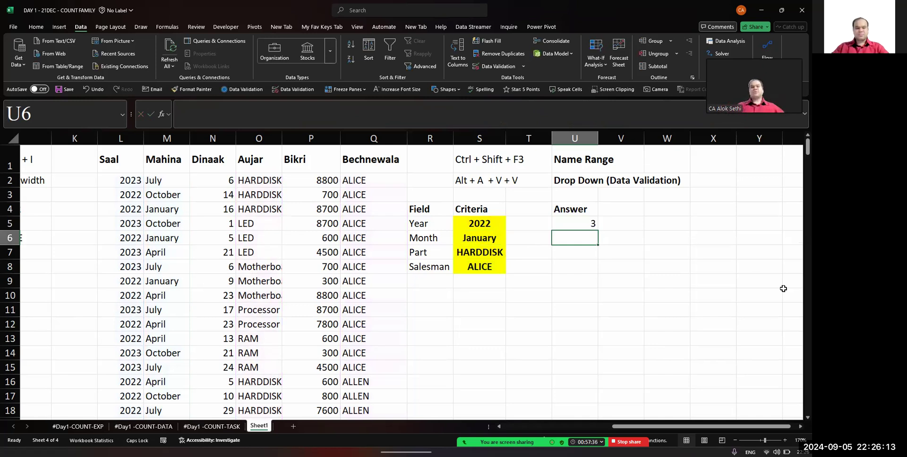
Test the corrected formula by choosing LED as the Part criterion in S7
{"action": "key", "text": "Down"}
{"action": "key", "text": "Left"}
{"action": "key", "text": "Left"}
{"action": "key", "text": "alt+Down"}
{"action": "key", "text": "Down"}
{"action": "key", "text": "Return"}
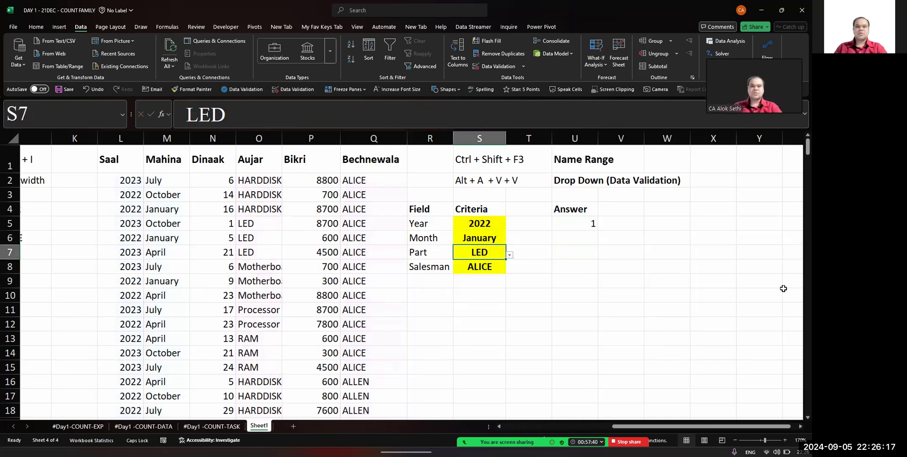
Change the Month criterion in S6 to May
{"action": "key", "text": "Up"}
{"action": "key", "text": "alt+Down"}
{"action": "key", "text": "Down"}
{"action": "key", "text": "Down"}
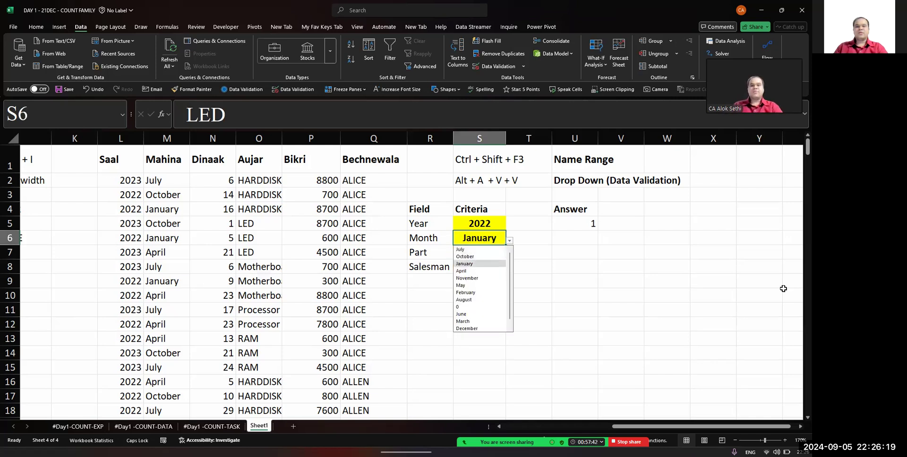
{"action": "key", "text": "Return"}
{"action": "key", "text": "alt+Down"}
{"action": "key", "text": "Down"}
{"action": "key", "text": "Down"}
{"action": "key", "text": "Down"}
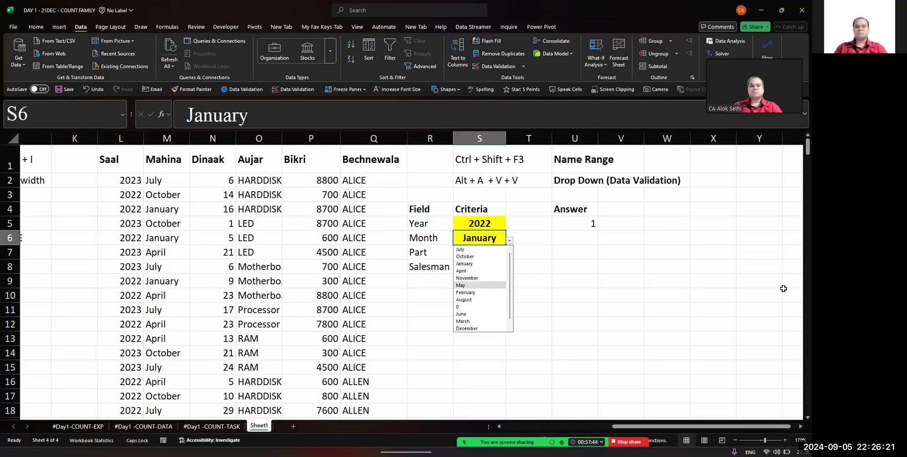
{"action": "key", "text": "Return"}
Change the Part criterion in S7 to RAM
{"action": "key", "text": "Down"}
{"action": "key", "text": "alt+Down"}
{"action": "key", "text": "Down"}
{"action": "key", "text": "Return"}
{"action": "key", "text": "alt+Down"}
{"action": "key", "text": "Down"}
{"action": "key", "text": "Down"}
{"action": "key", "text": "Return"}
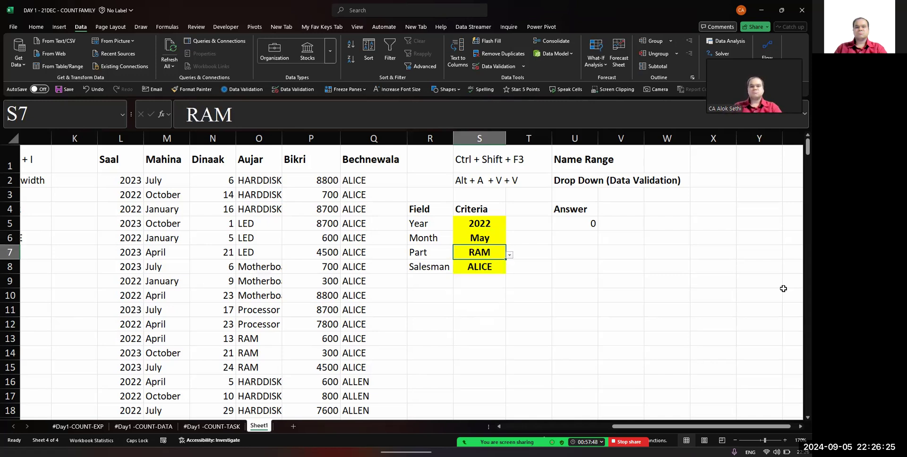
Change the Salesman criterion in S8 to the second name in its drop-down list
{"action": "key", "text": "Down"}
{"action": "key", "text": "alt+Down"}
{"action": "key", "text": "Down"}
{"action": "key", "text": "Down"}
{"action": "key", "text": "Up"}
{"action": "key", "text": "Return"}
Change the Month criterion in S6 to April
{"action": "key", "text": "Up"}
{"action": "key", "text": "Up"}
{"action": "key", "text": "Up"}
{"action": "key", "text": "Up"}
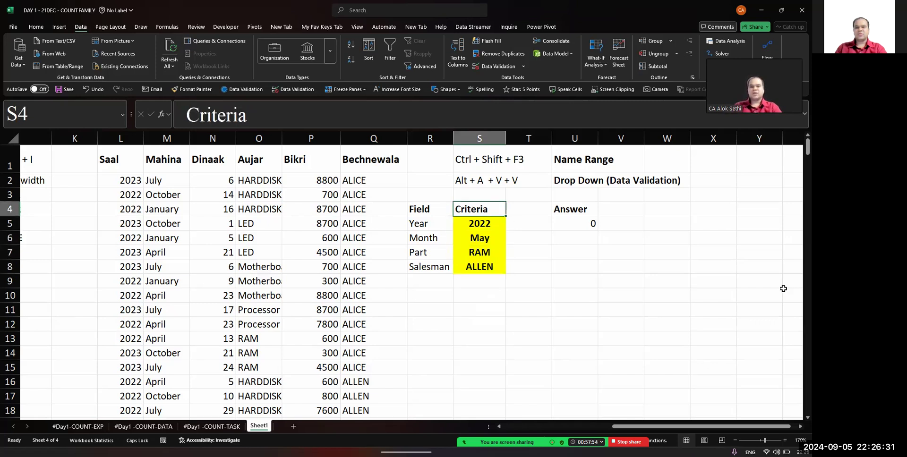
{"action": "key", "text": "Down"}
{"action": "key", "text": "Down"}
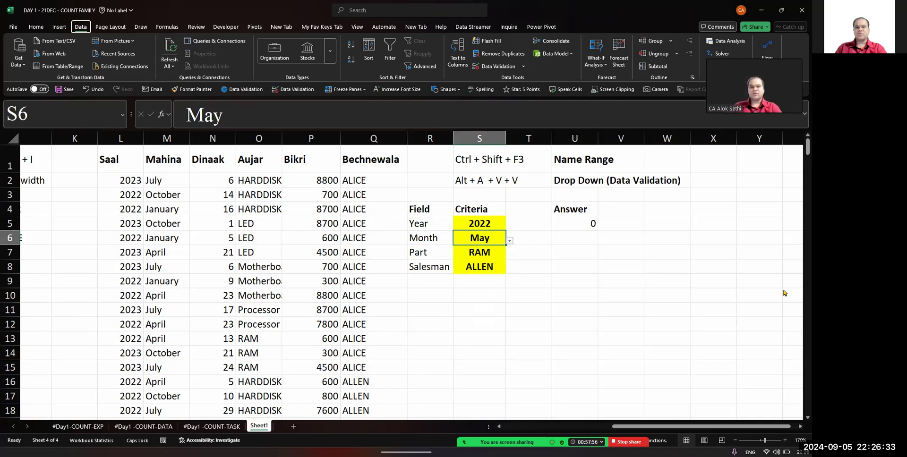
{"action": "key", "text": "Up"}
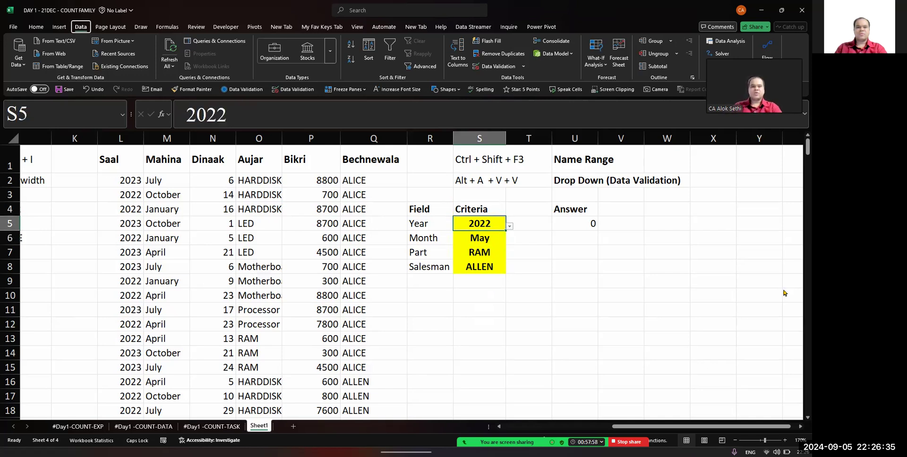
{"action": "key", "text": "Down"}
{"action": "key", "text": "Down"}
{"action": "key", "text": "Up"}
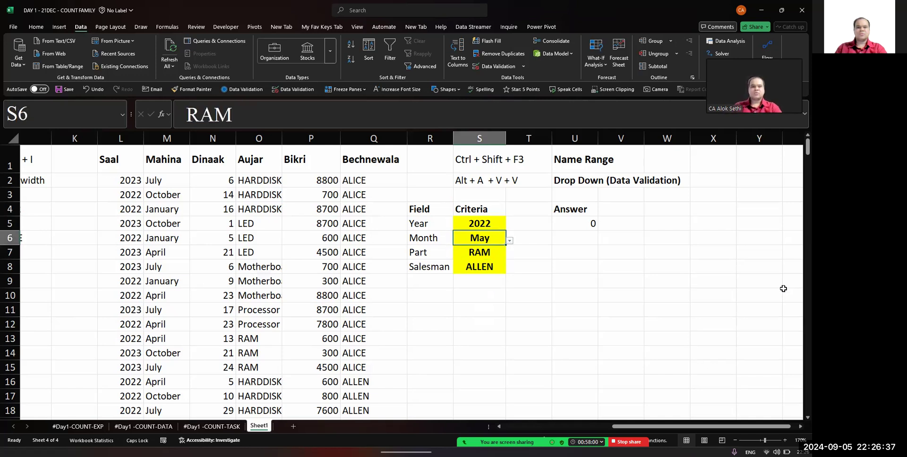
{"action": "key", "text": "alt+Down"}
{"action": "key", "text": "Up"}
{"action": "key", "text": "Up"}
{"action": "key", "text": "Up"}
{"action": "key", "text": "Up"}
{"action": "key", "text": "Up"}
{"action": "key", "text": "Down"}
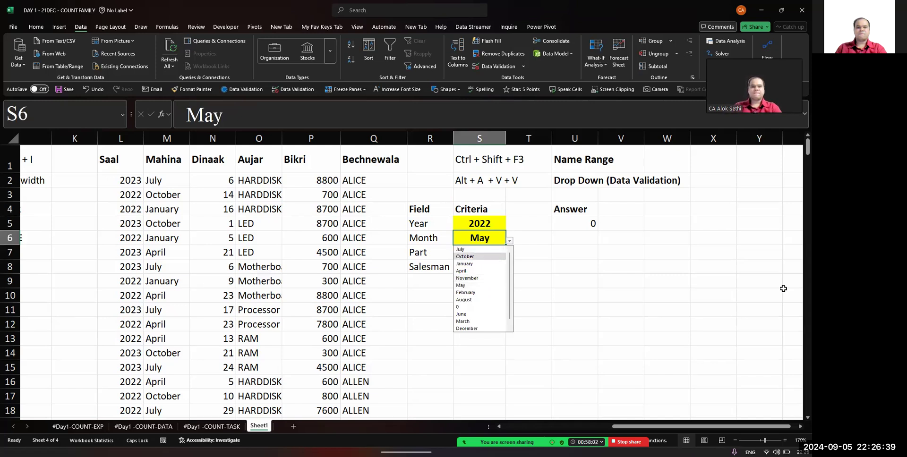
{"action": "key", "text": "Down"}
{"action": "key", "text": "Down"}
{"action": "key", "text": "Down"}
{"action": "key", "text": "Up"}
{"action": "key", "text": "Return"}
{"action": "key", "text": "Down"}
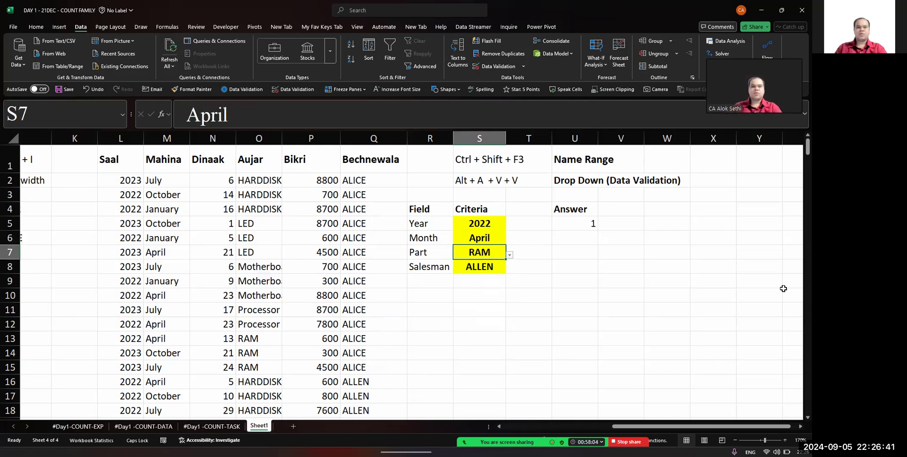
Try LED and Motherboard as the Part criterion in S7, and settle on Processor
{"action": "key", "text": "alt+Down"}
{"action": "key", "text": "Up"}
{"action": "key", "text": "Up"}
{"action": "key", "text": "Up"}
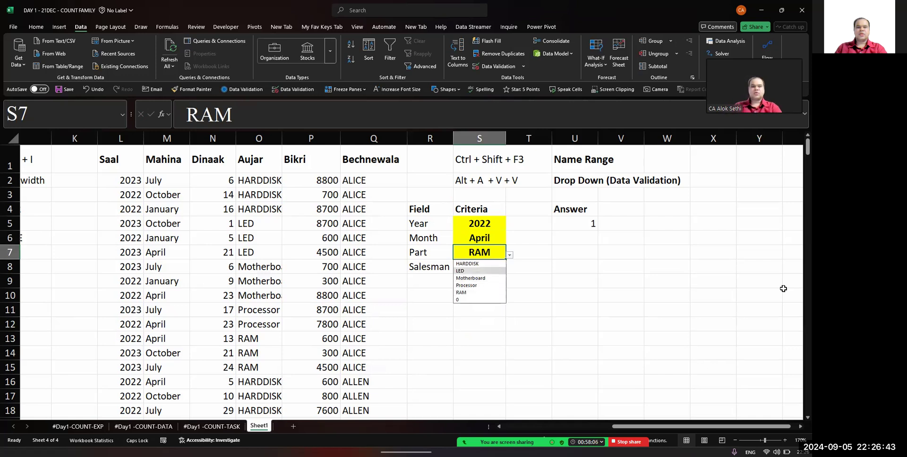
{"action": "key", "text": "Return"}
{"action": "key", "text": "alt+Down"}
{"action": "key", "text": "Down"}
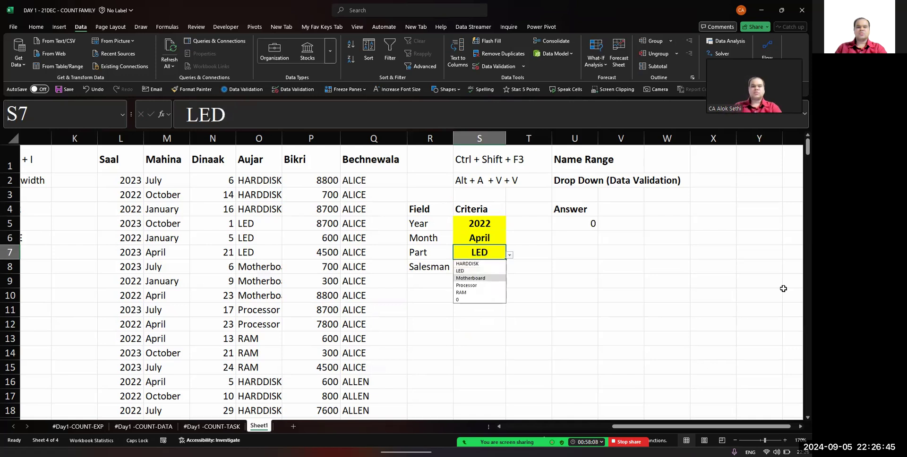
{"action": "key", "text": "Return"}
{"action": "key", "text": "alt+Down"}
{"action": "key", "text": "Down"}
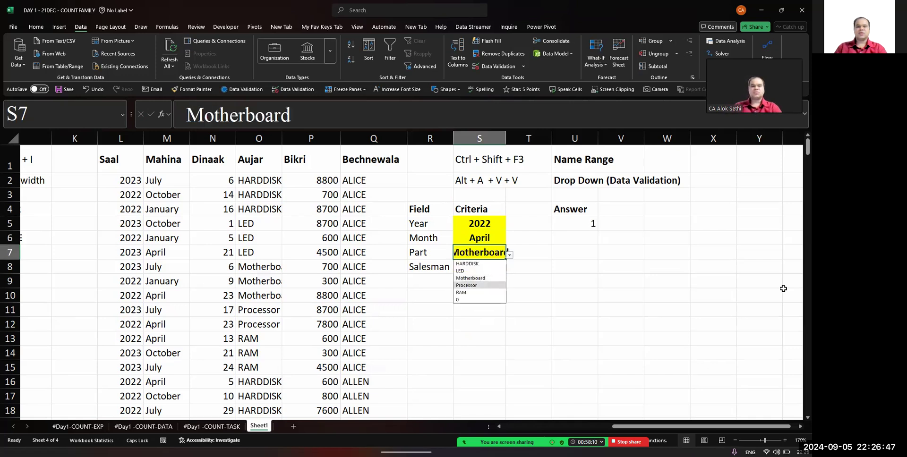
{"action": "key", "text": "Return"}
{"action": "key", "text": "Down"}
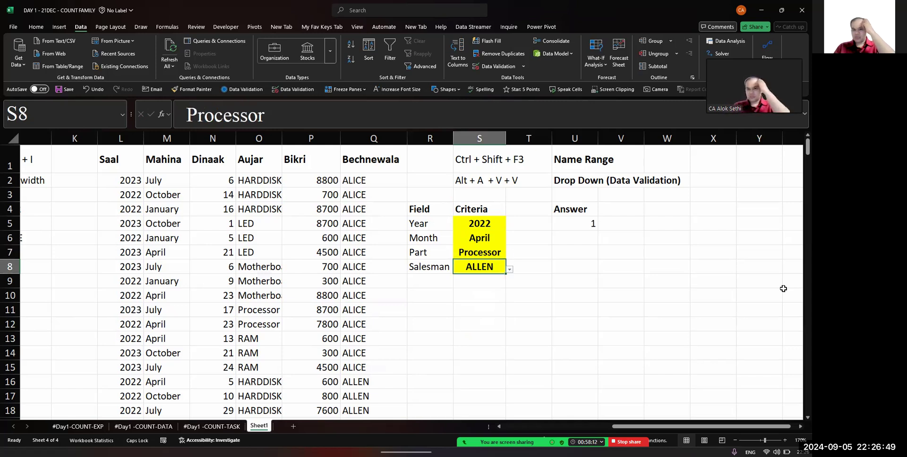
Try the first and fifth names in the drop-down list as the Salesman criterion in S8
{"action": "key", "text": "alt+Down"}
{"action": "key", "text": "Up"}
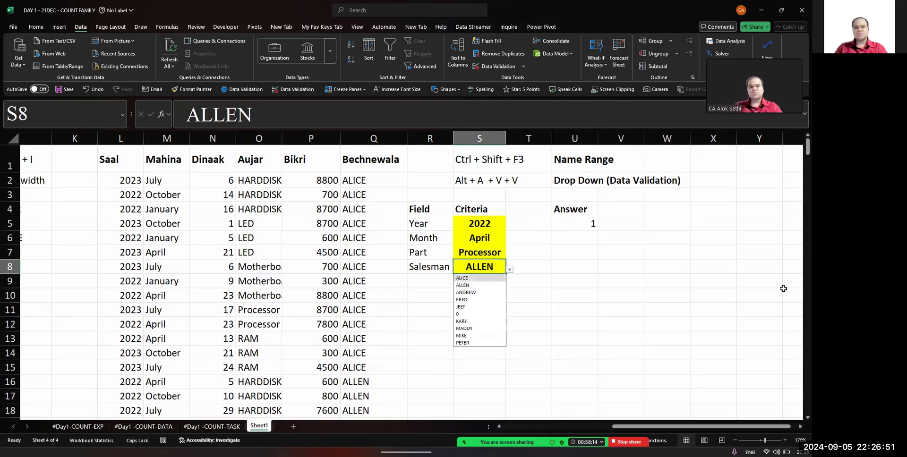
{"action": "key", "text": "Return"}
{"action": "key", "text": "alt+Down"}
{"action": "key", "text": "Down"}
{"action": "key", "text": "Down"}
{"action": "key", "text": "Down"}
{"action": "key", "text": "Down"}
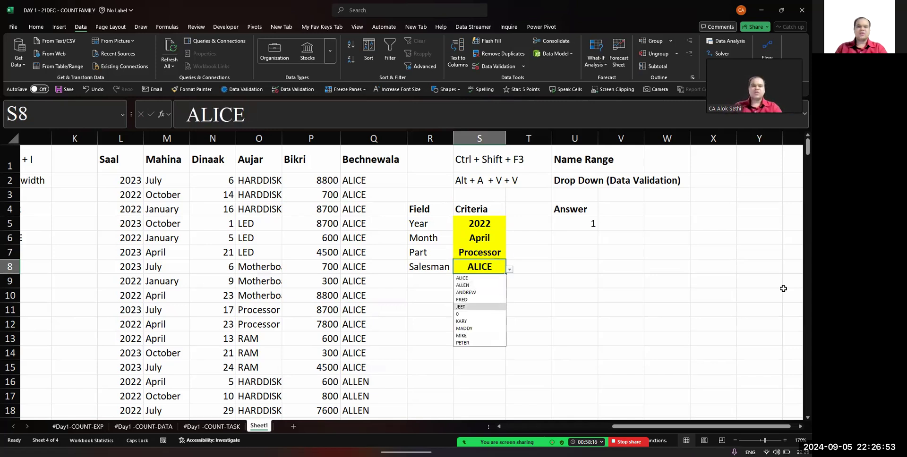
{"action": "key", "text": "Return"}
Go through further salesmen in the S8 drop-down list and settle on the last name
{"action": "key", "text": "alt+Down"}
{"action": "key", "text": "Down"}
{"action": "key", "text": "Down"}
{"action": "key", "text": "Return"}
{"action": "key", "text": "alt+Down"}
{"action": "key", "text": "Down"}
{"action": "key", "text": "Down"}
{"action": "key", "text": "Down"}
{"action": "key", "text": "Return"}
{"action": "key", "text": "alt+Down"}
{"action": "key", "text": "Down"}
{"action": "key", "text": "Down"}
{"action": "key", "text": "Return"}
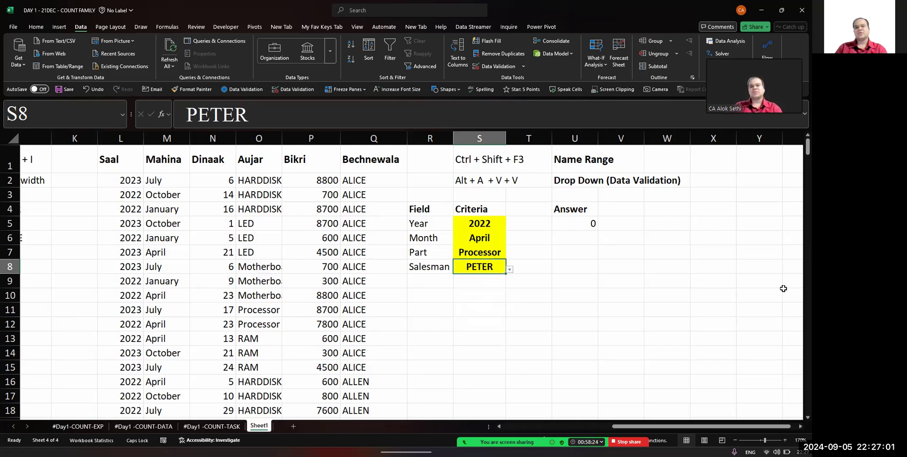
Review the COUNTIFS formula in U5 against the Year, Month, Part and Salesman criteria in S5:S8
{"action": "key", "text": "Up"}
{"action": "key", "text": "Up"}
{"action": "key", "text": "Up"}
{"action": "key", "text": "Right"}
{"action": "key", "text": "Right"}
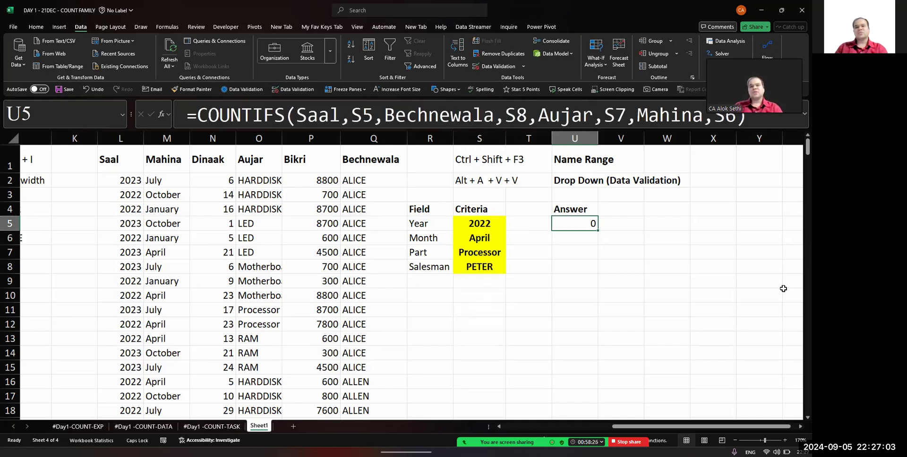
{"action": "key", "text": "Left"}
{"action": "key", "text": "Left"}
{"action": "key", "text": "Left"}
{"action": "key", "text": "Down"}
{"action": "key", "text": "Down"}
{"action": "key", "text": "Right"}
{"action": "key", "text": "Up"}
{"action": "key", "text": "Up"}
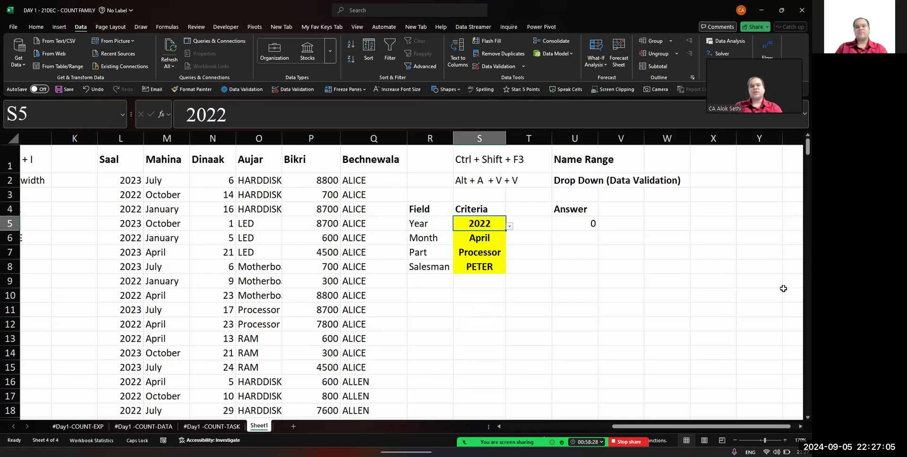
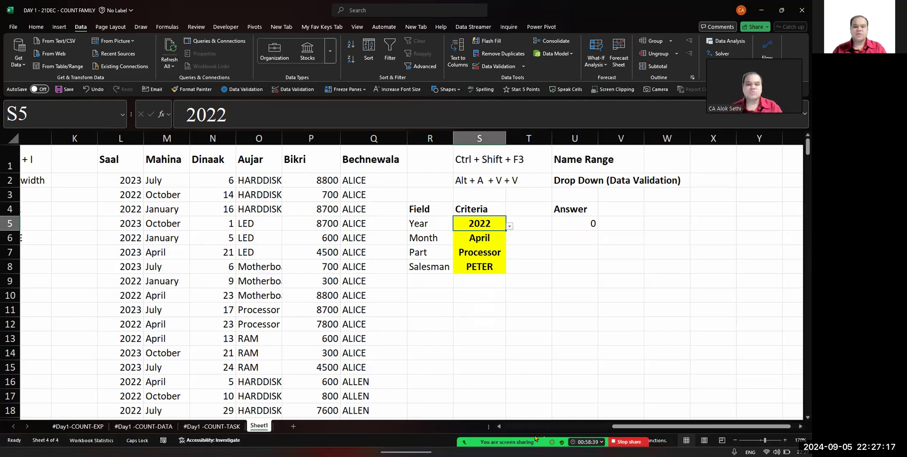
Check the Zoom meeting chat for new messages and close it
{"action": "mouse_move", "coordinate": [535, 439]}
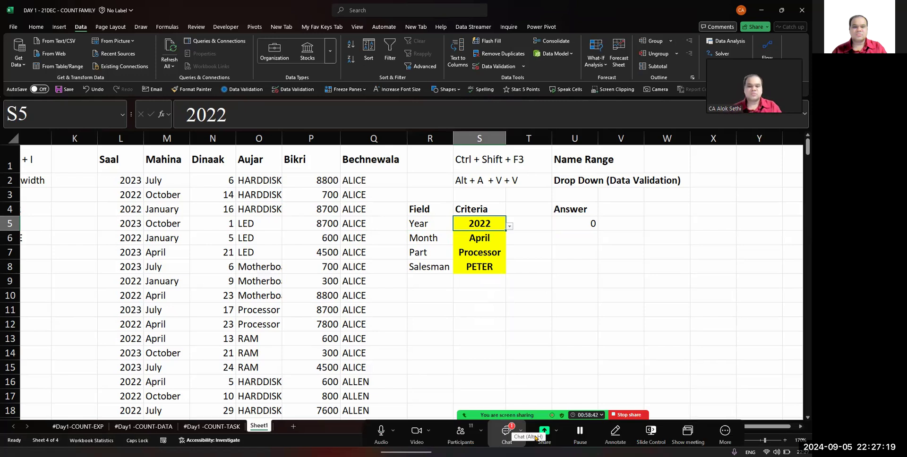
{"action": "left_click", "coordinate": [535, 439]}
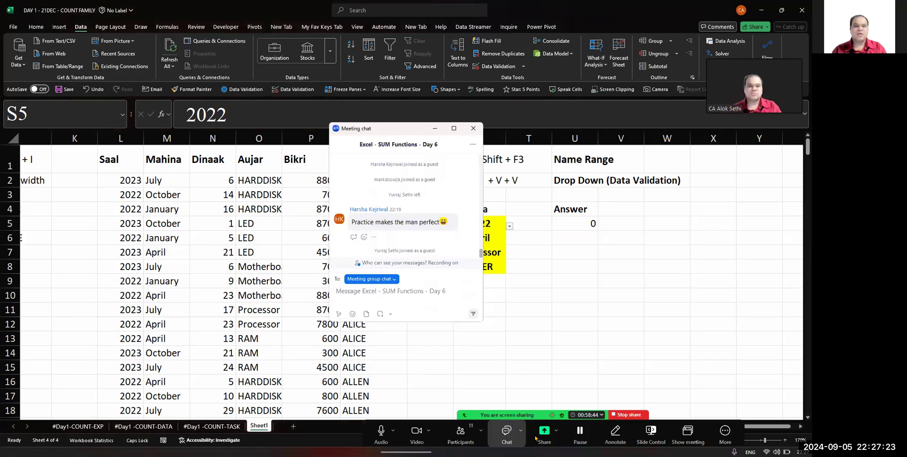
{"action": "left_click", "coordinate": [470, 128]}
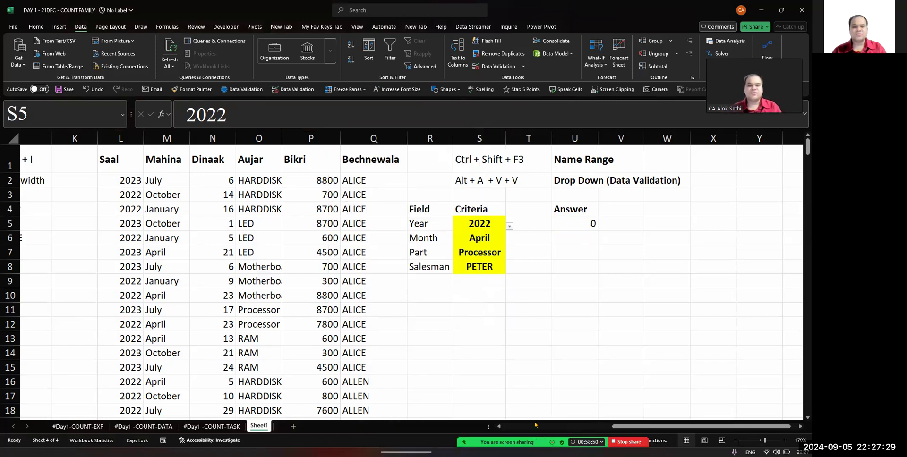
Examine which named ranges and criteria cells the COUNTIFS formula in U5 refers to, leaving it unchanged
{"action": "left_click", "coordinate": [591, 226]}
{"action": "key", "text": "F2"}
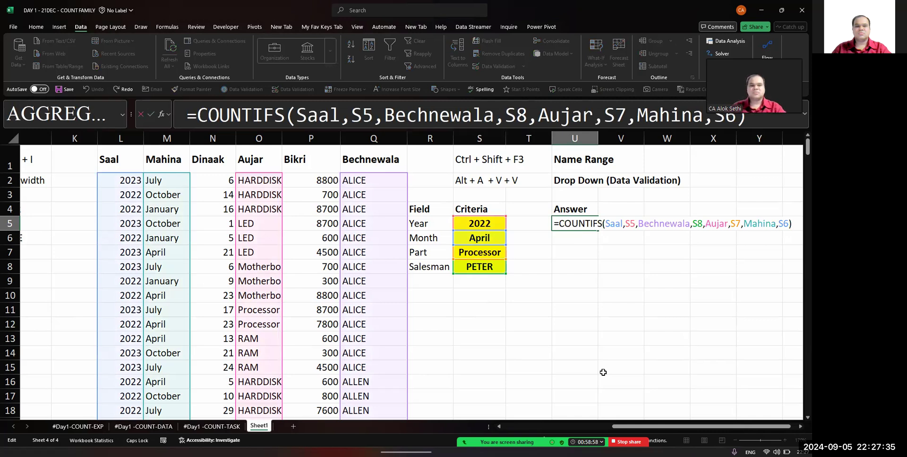
{"action": "key", "text": "Escape"}
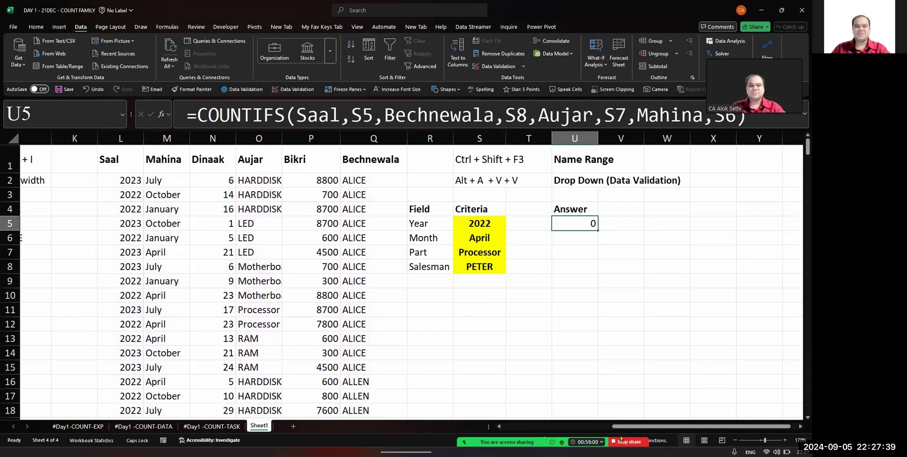
Stop sharing the screen in the Zoom meeting
{"action": "mouse_move", "coordinate": [620, 439]}
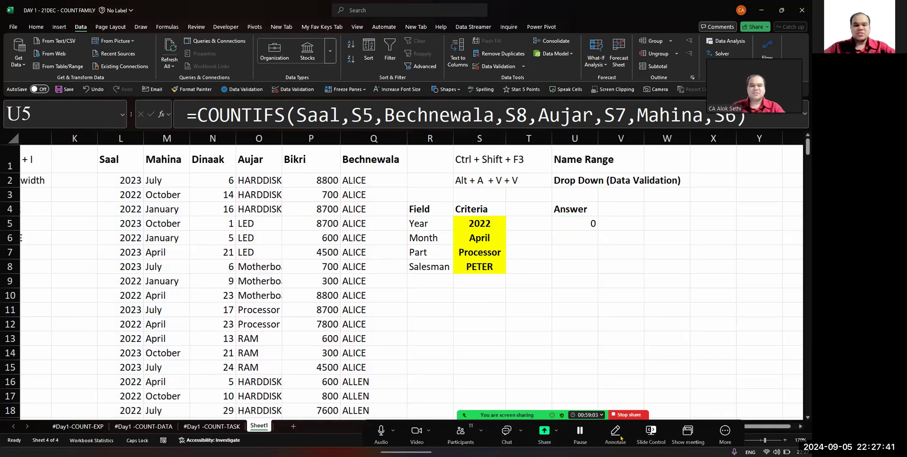
{"action": "left_click", "coordinate": [628, 415]}
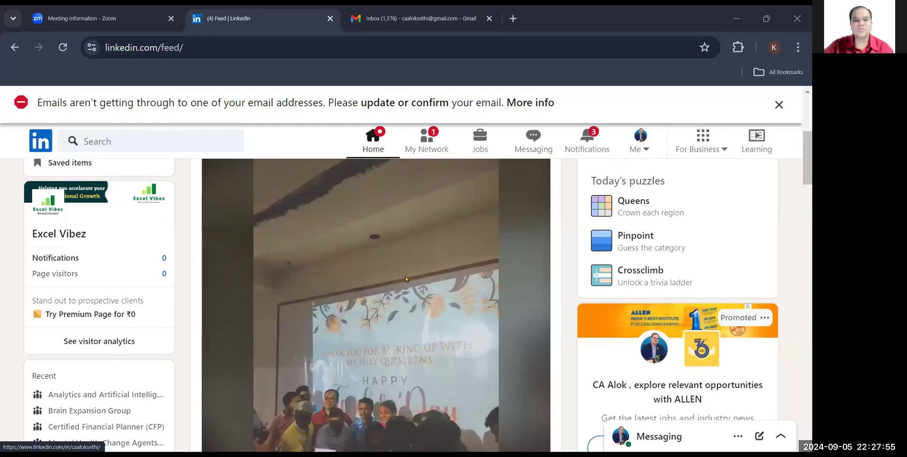
Switch to LinkedIn and open the "Grateful for the guidance and wisdom" video post from the notifications
{"action": "scroll", "coordinate": [405, 278], "scroll_direction": "up", "scroll_amount": 6}
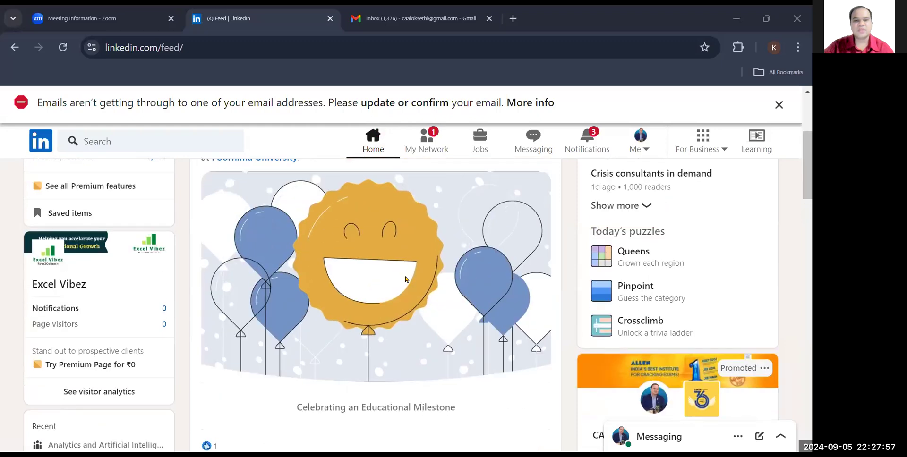
{"action": "scroll", "coordinate": [406, 279], "scroll_direction": "down", "scroll_amount": 9}
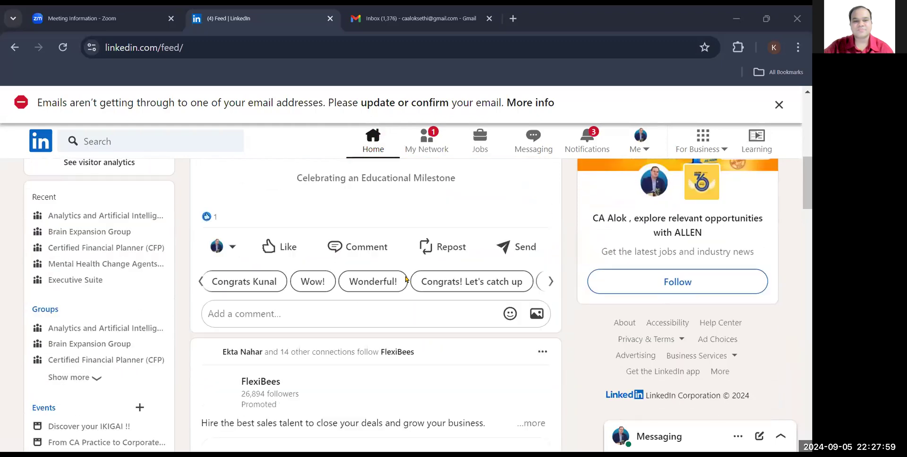
{"action": "scroll", "coordinate": [406, 279], "scroll_direction": "up", "scroll_amount": 7}
{"action": "scroll", "coordinate": [405, 279], "scroll_direction": "up", "scroll_amount": 6}
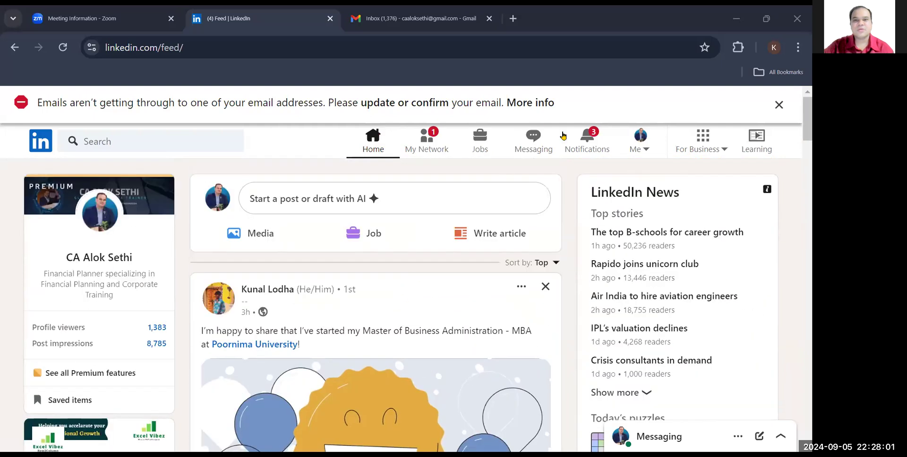
{"action": "left_click", "coordinate": [596, 145]}
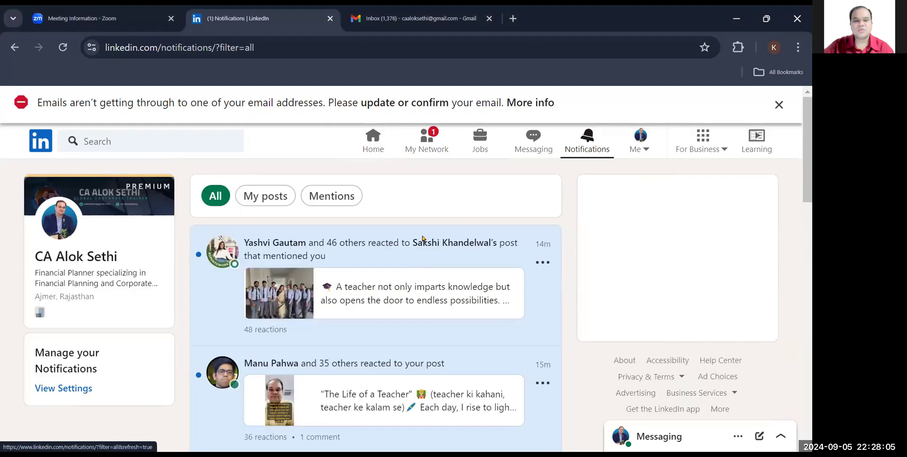
{"action": "scroll", "coordinate": [398, 269], "scroll_direction": "down", "scroll_amount": 3}
{"action": "scroll", "coordinate": [399, 268], "scroll_direction": "down", "scroll_amount": 3}
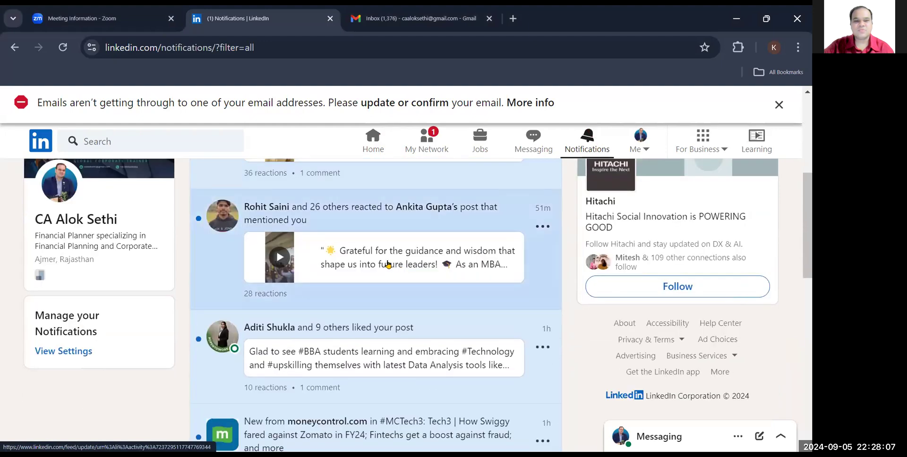
{"action": "left_click", "coordinate": [377, 256]}
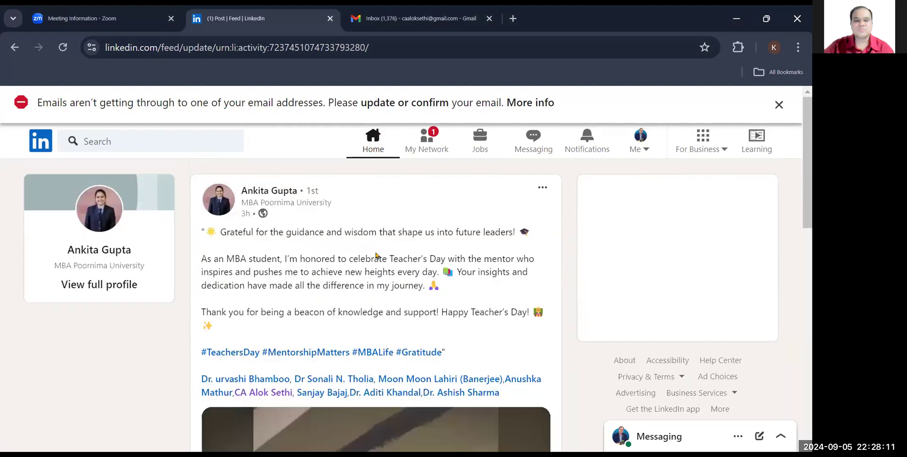
Watch the post's Teacher's Day video with sound, and pause it near the end
{"action": "scroll", "coordinate": [377, 257], "scroll_direction": "down", "scroll_amount": 5}
{"action": "scroll", "coordinate": [377, 256], "scroll_direction": "down", "scroll_amount": 2}
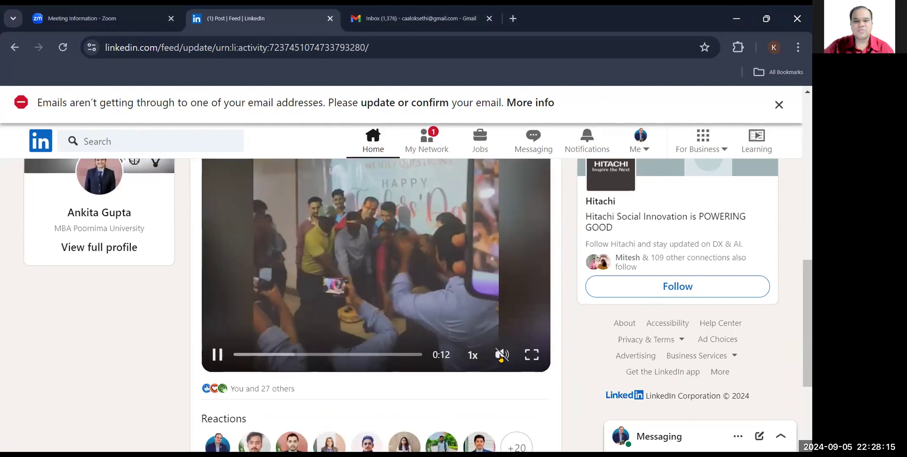
{"action": "left_click", "coordinate": [502, 355]}
{"action": "scroll", "coordinate": [451, 275], "scroll_direction": "up", "scroll_amount": 1}
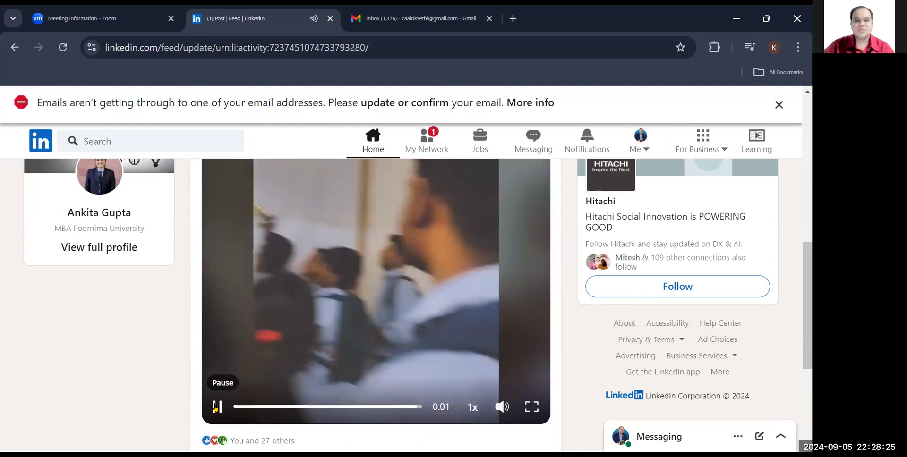
{"action": "left_click", "coordinate": [216, 409]}
{"action": "scroll", "coordinate": [298, 313], "scroll_direction": "up", "scroll_amount": 3}
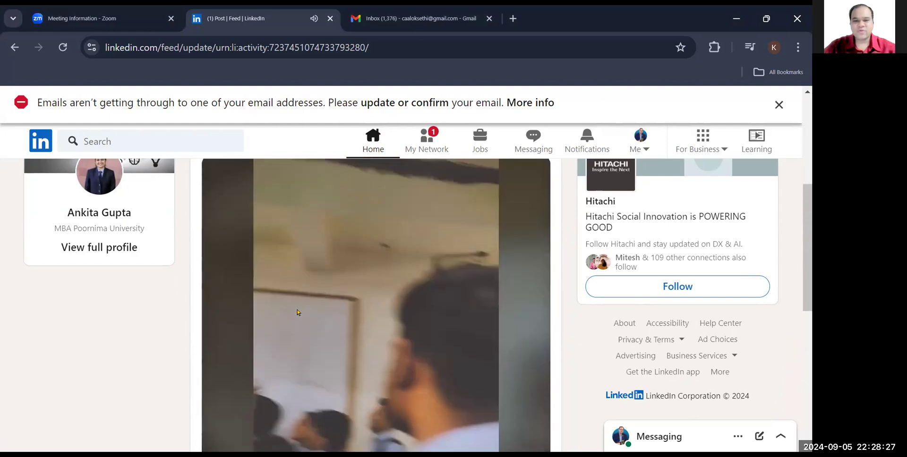
{"action": "scroll", "coordinate": [298, 313], "scroll_direction": "up", "scroll_amount": 4}
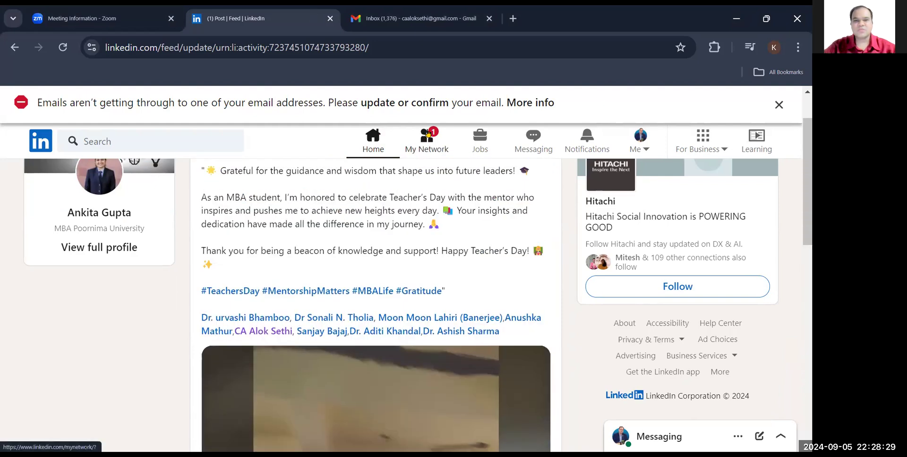
Return to the LinkedIn notifications and open the own post "The Life of a Teacher"
{"action": "left_click", "coordinate": [428, 134]}
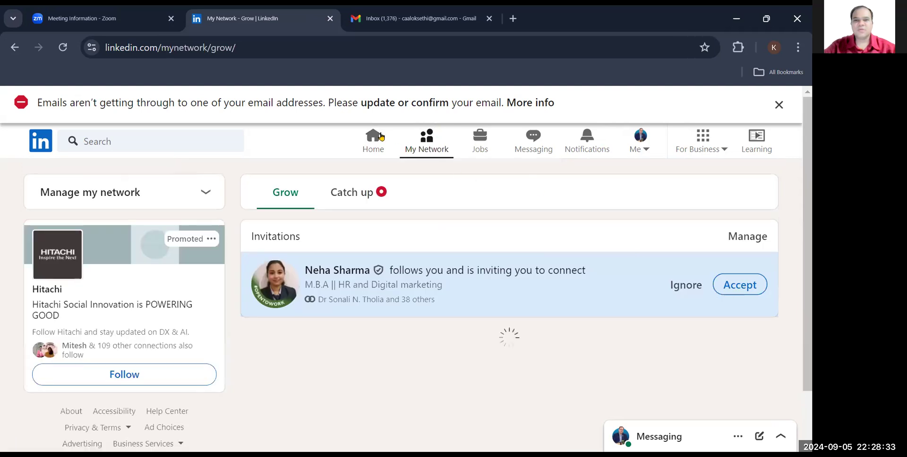
{"action": "left_click", "coordinate": [584, 143]}
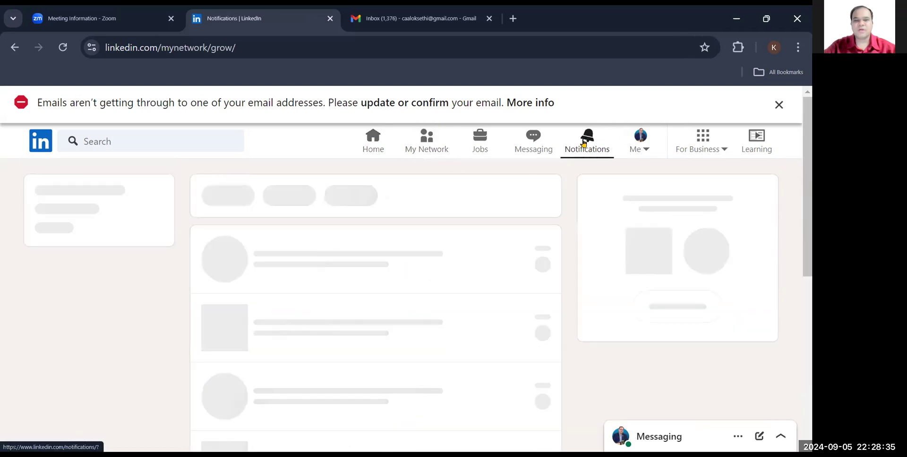
{"action": "scroll", "coordinate": [367, 276], "scroll_direction": "down", "scroll_amount": 3}
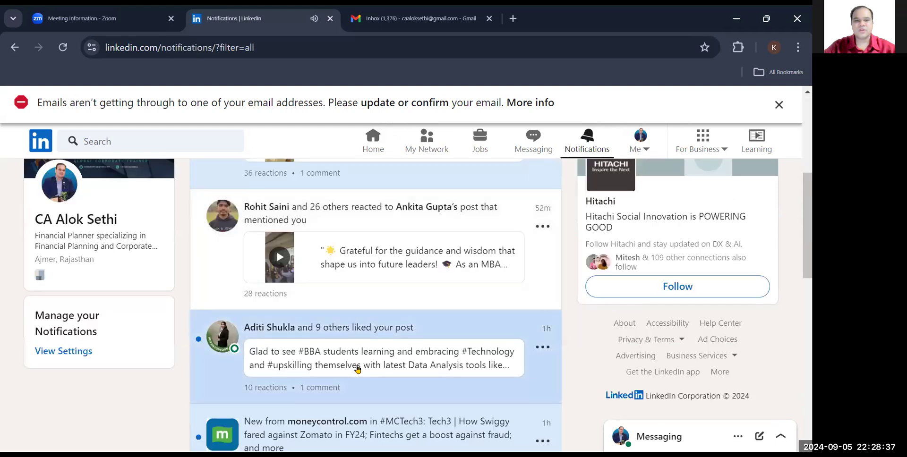
{"action": "scroll", "coordinate": [356, 367], "scroll_direction": "down", "scroll_amount": 3}
{"action": "scroll", "coordinate": [358, 370], "scroll_direction": "up", "scroll_amount": 5}
{"action": "scroll", "coordinate": [357, 370], "scroll_direction": "up", "scroll_amount": 4}
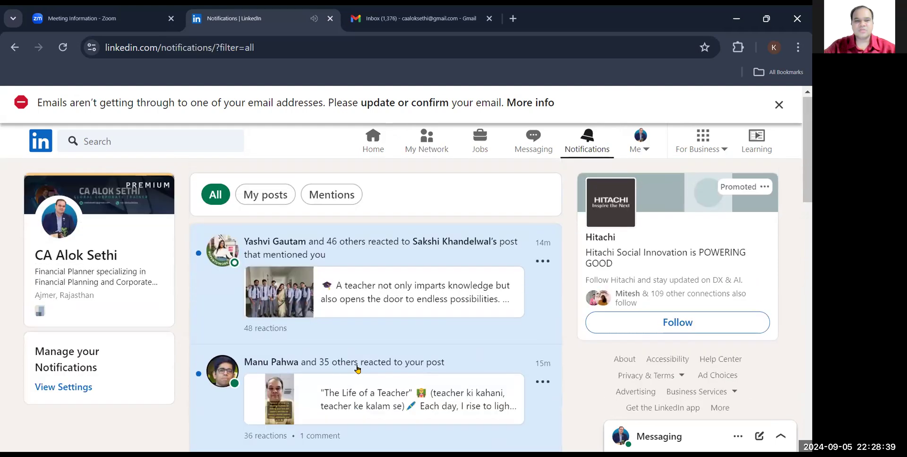
{"action": "left_click", "coordinate": [358, 369]}
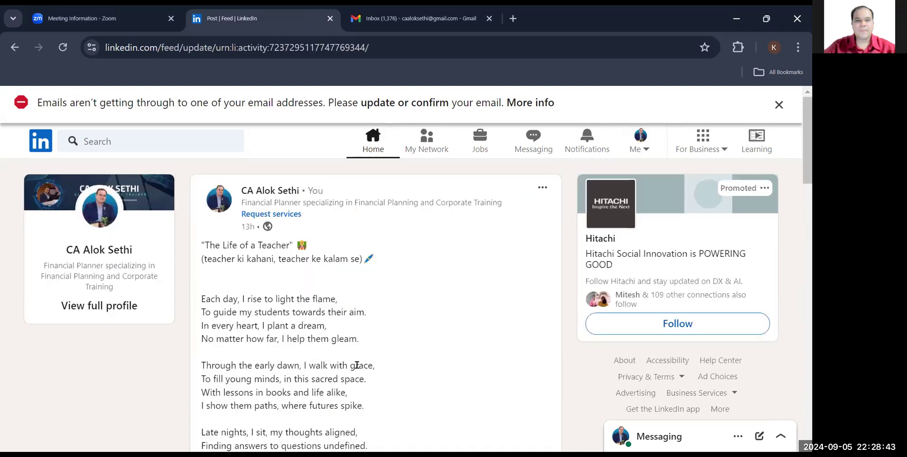
Read the enlarged poem "The Life of a Teacher" from its first verse through to the closing thanks and hashtags
{"action": "scroll", "coordinate": [359, 369], "scroll_direction": "up", "scroll_amount": 5}
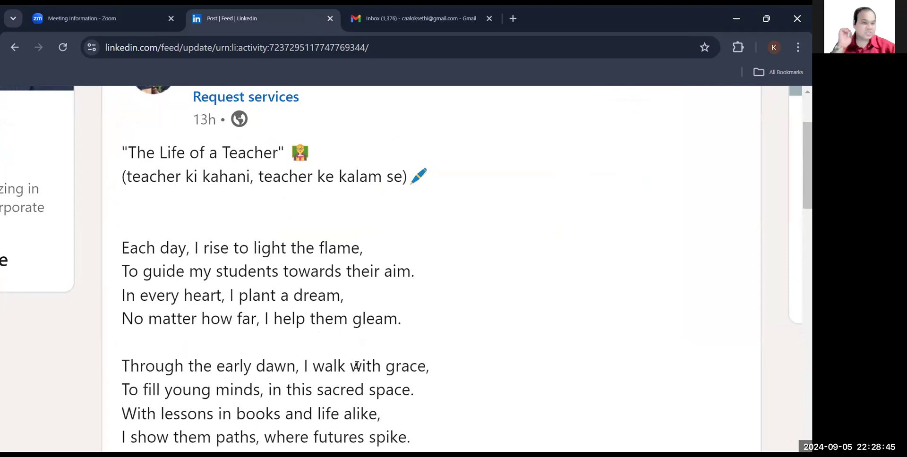
{"action": "scroll", "coordinate": [345, 355], "scroll_direction": "down", "scroll_amount": 2}
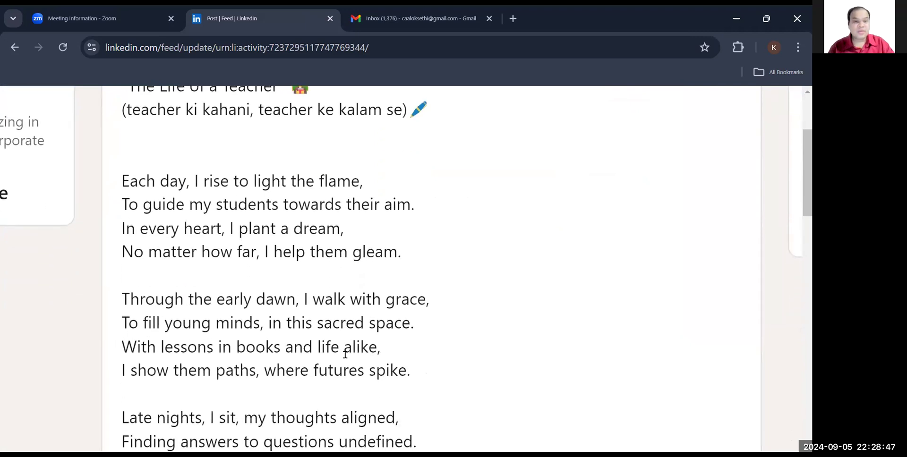
{"action": "scroll", "coordinate": [345, 355], "scroll_direction": "up", "scroll_amount": 1}
{"action": "scroll", "coordinate": [345, 356], "scroll_direction": "down", "scroll_amount": 2}
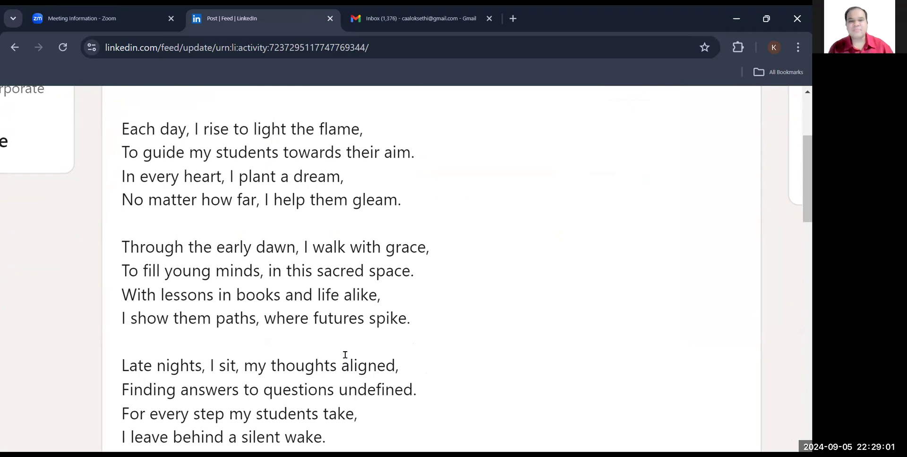
{"action": "scroll", "coordinate": [345, 354], "scroll_direction": "down", "scroll_amount": 1}
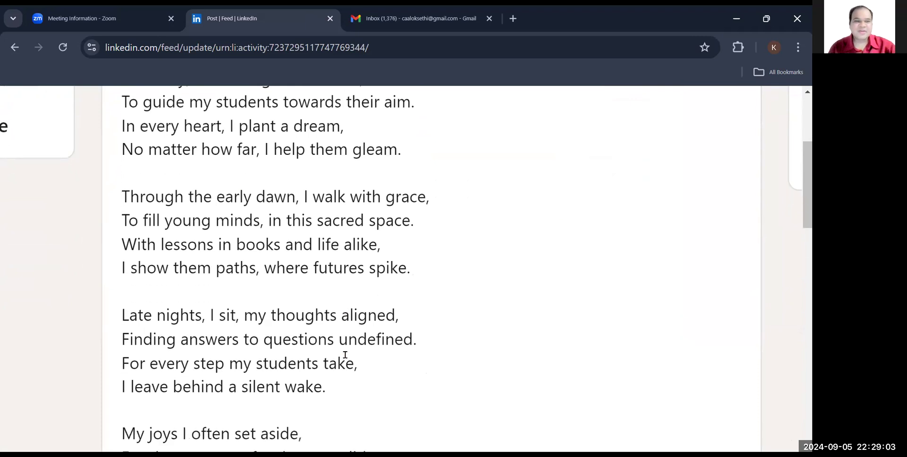
{"action": "scroll", "coordinate": [345, 354], "scroll_direction": "down", "scroll_amount": 1}
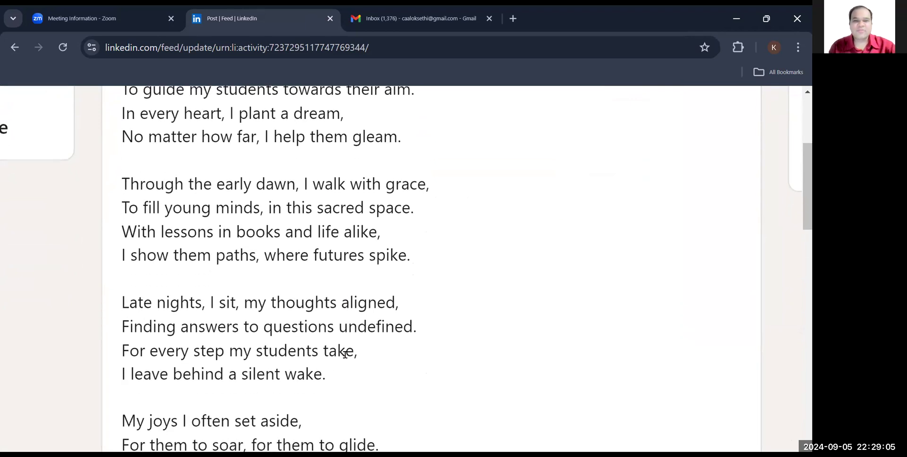
{"action": "scroll", "coordinate": [345, 354], "scroll_direction": "up", "scroll_amount": 1}
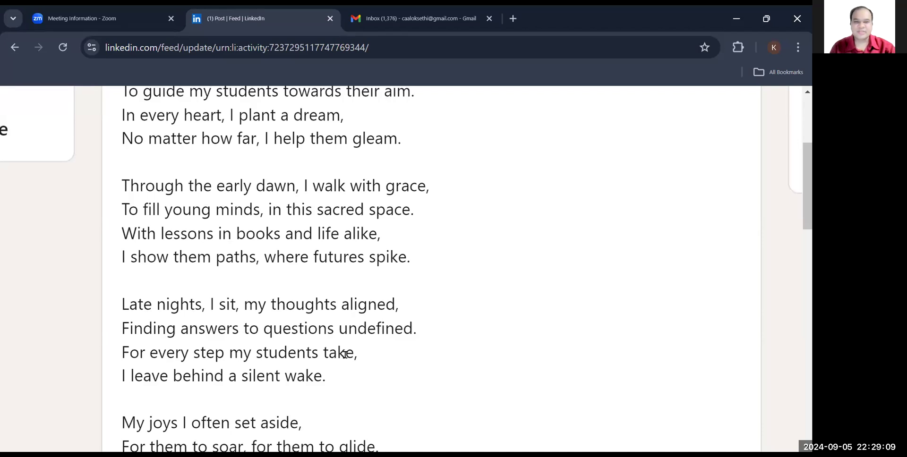
{"action": "scroll", "coordinate": [345, 354], "scroll_direction": "down", "scroll_amount": 1}
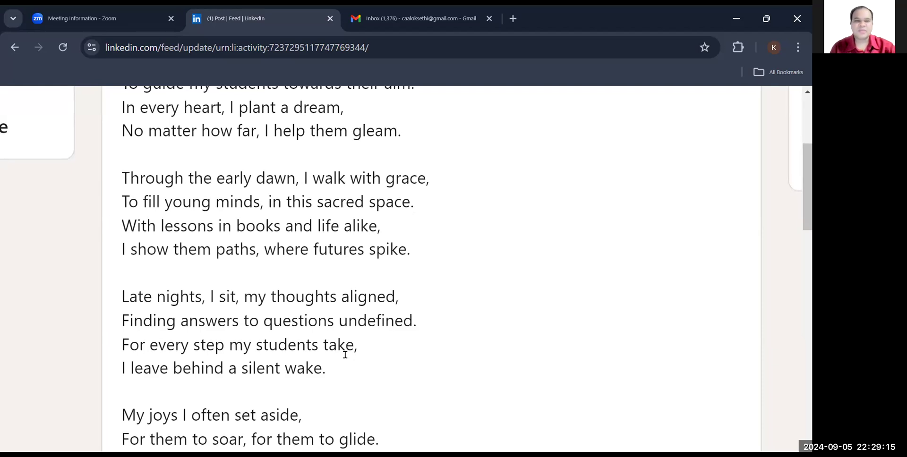
{"action": "scroll", "coordinate": [346, 359], "scroll_direction": "down", "scroll_amount": 2}
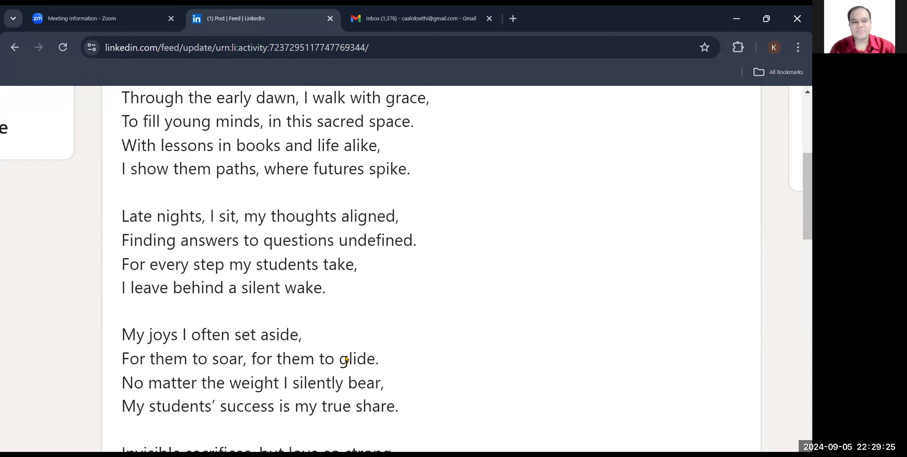
{"action": "scroll", "coordinate": [345, 359], "scroll_direction": "down", "scroll_amount": 1}
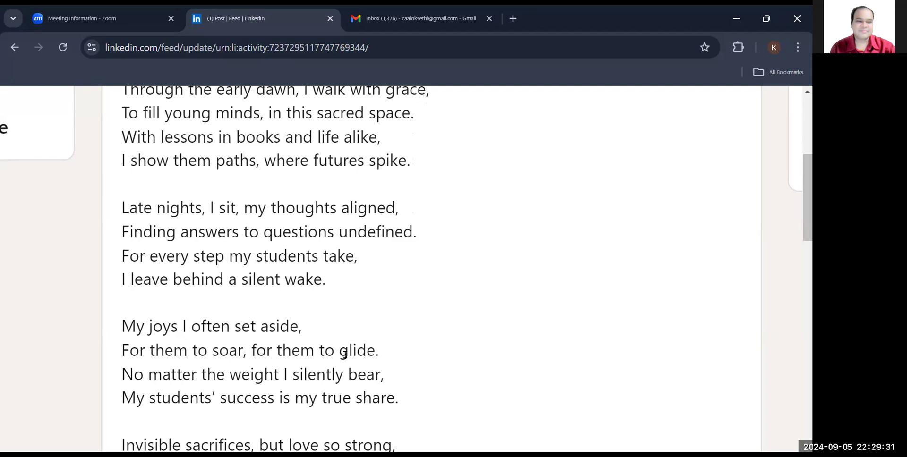
{"action": "scroll", "coordinate": [346, 355], "scroll_direction": "down", "scroll_amount": 2}
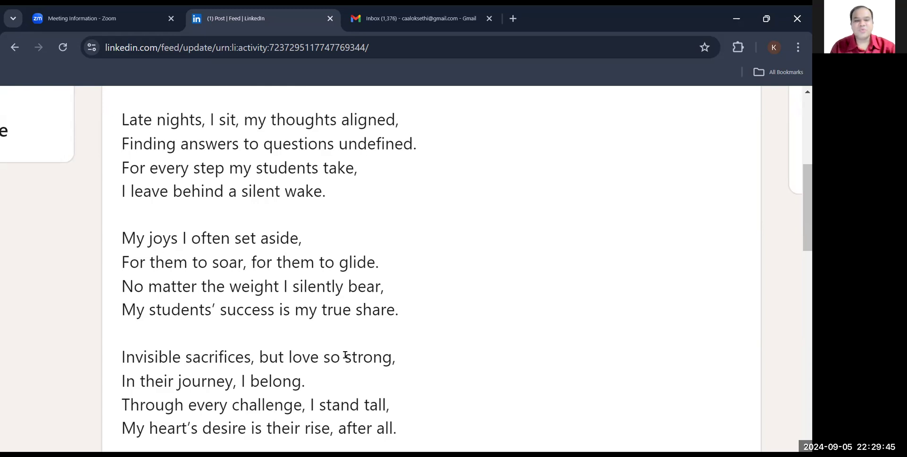
{"action": "scroll", "coordinate": [345, 356], "scroll_direction": "down", "scroll_amount": 2}
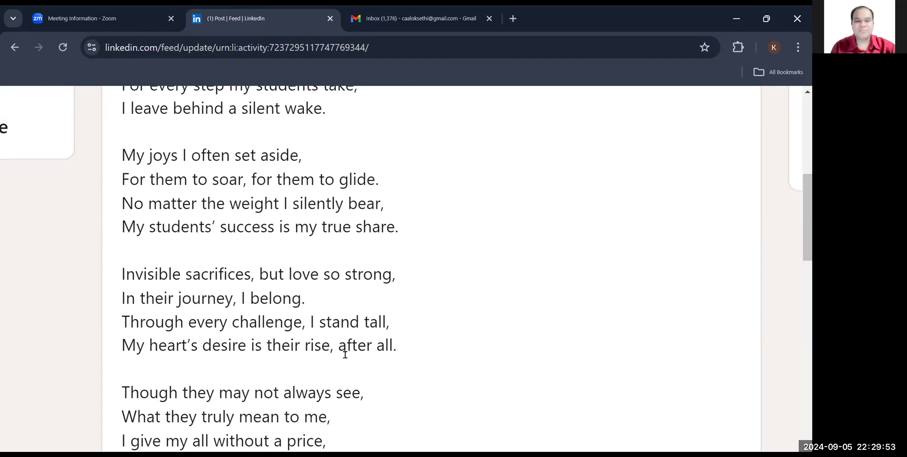
{"action": "scroll", "coordinate": [345, 355], "scroll_direction": "down", "scroll_amount": 1}
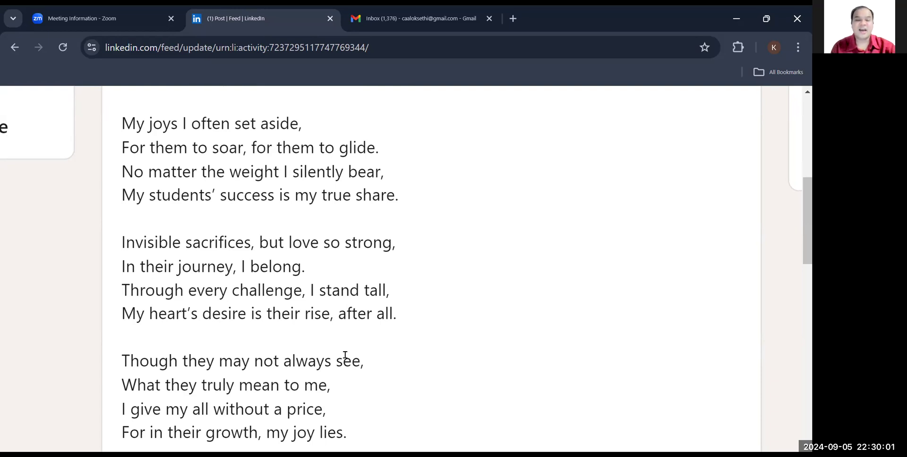
{"action": "scroll", "coordinate": [345, 355], "scroll_direction": "down", "scroll_amount": 1}
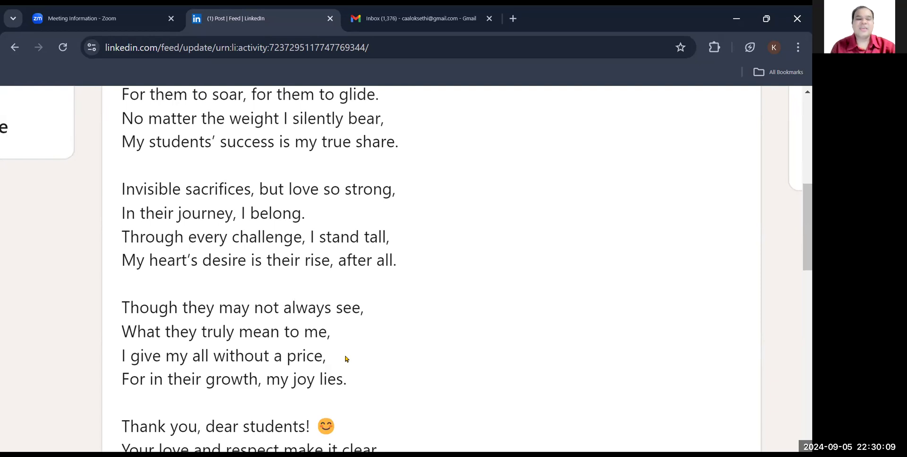
{"action": "scroll", "coordinate": [347, 359], "scroll_direction": "down", "scroll_amount": 1}
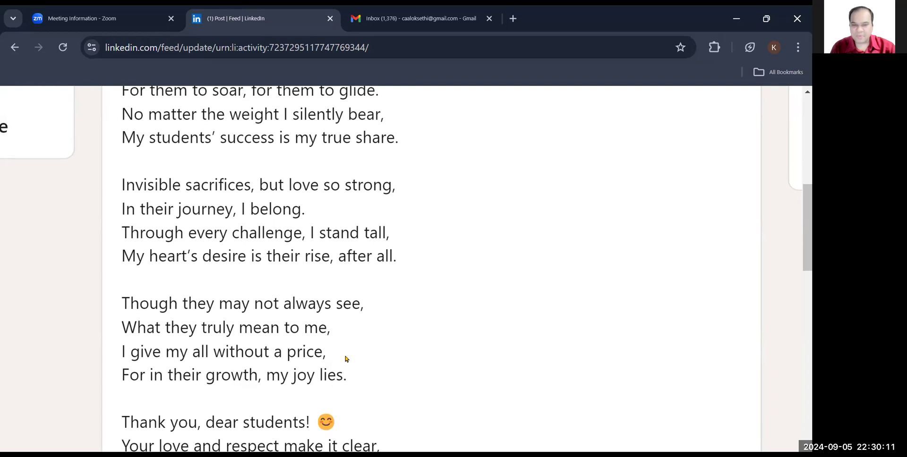
{"action": "scroll", "coordinate": [346, 359], "scroll_direction": "down", "scroll_amount": 1}
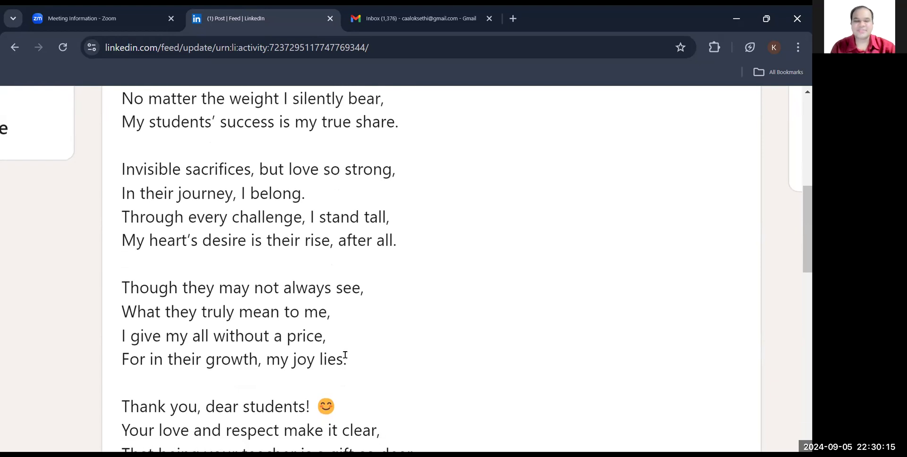
{"action": "scroll", "coordinate": [345, 355], "scroll_direction": "down", "scroll_amount": 3}
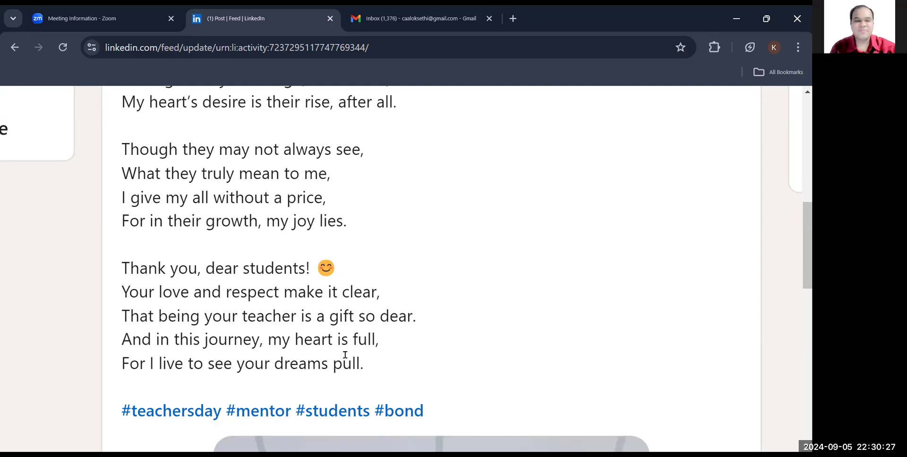
{"action": "scroll", "coordinate": [345, 355], "scroll_direction": "down", "scroll_amount": 1}
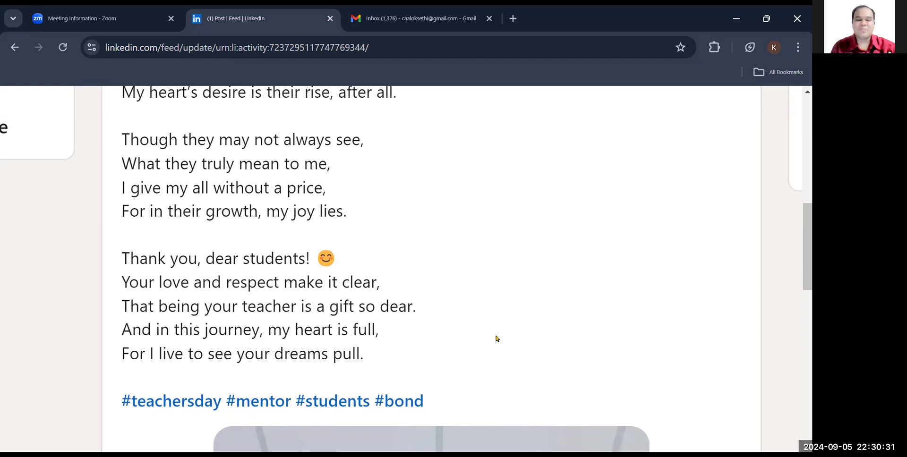
Skim the poem once more from its title and open the thank-you photo attached below it in the full-size viewer
{"action": "key", "text": "ctrl+minus"}
{"action": "key", "text": "ctrl+minus"}
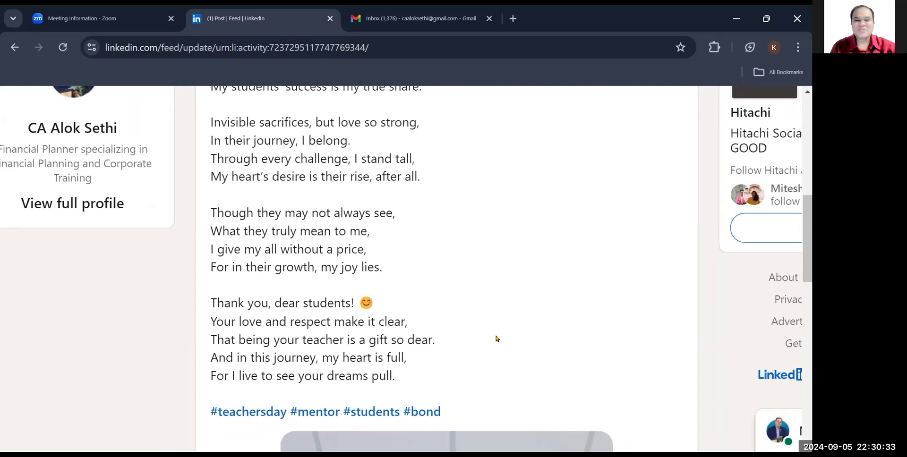
{"action": "scroll", "coordinate": [497, 338], "scroll_direction": "up", "scroll_amount": 3}
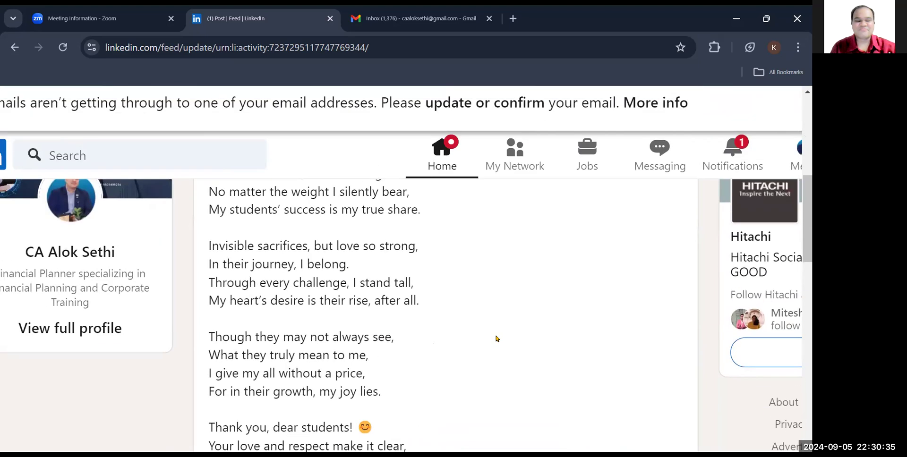
{"action": "scroll", "coordinate": [496, 338], "scroll_direction": "up", "scroll_amount": 10}
{"action": "scroll", "coordinate": [496, 339], "scroll_direction": "down", "scroll_amount": 4}
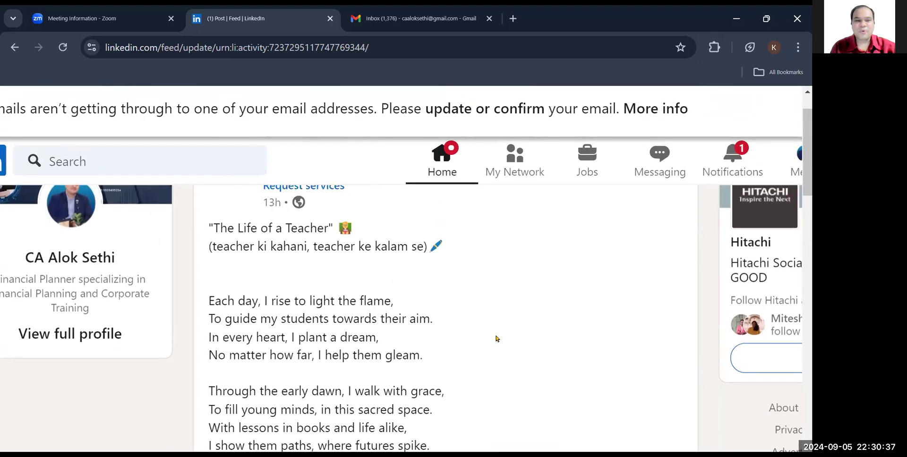
{"action": "scroll", "coordinate": [496, 338], "scroll_direction": "down", "scroll_amount": 15}
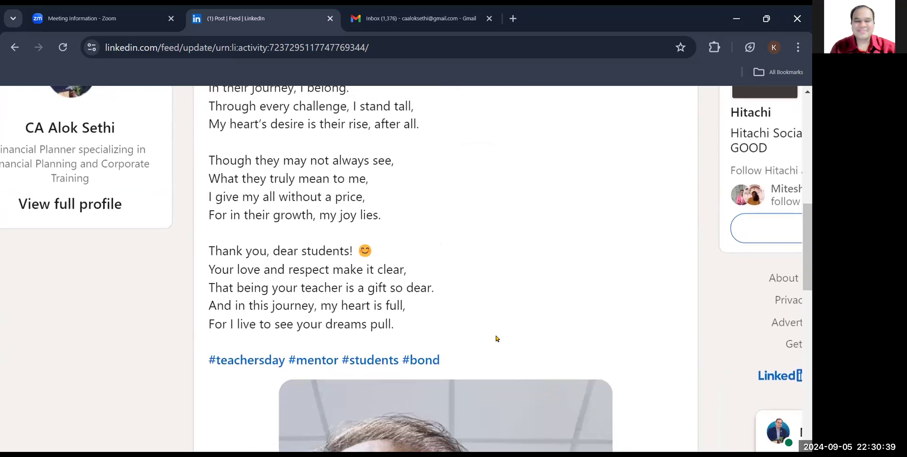
{"action": "scroll", "coordinate": [495, 339], "scroll_direction": "down", "scroll_amount": 6}
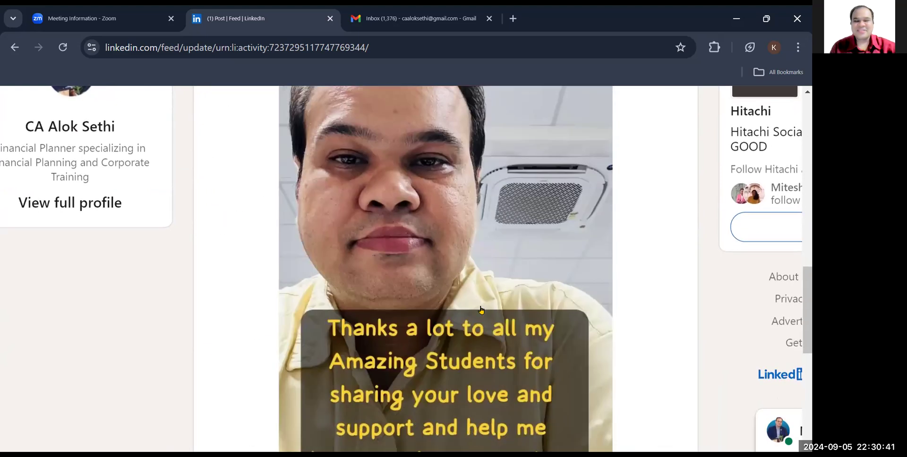
{"action": "left_click", "coordinate": [481, 307]}
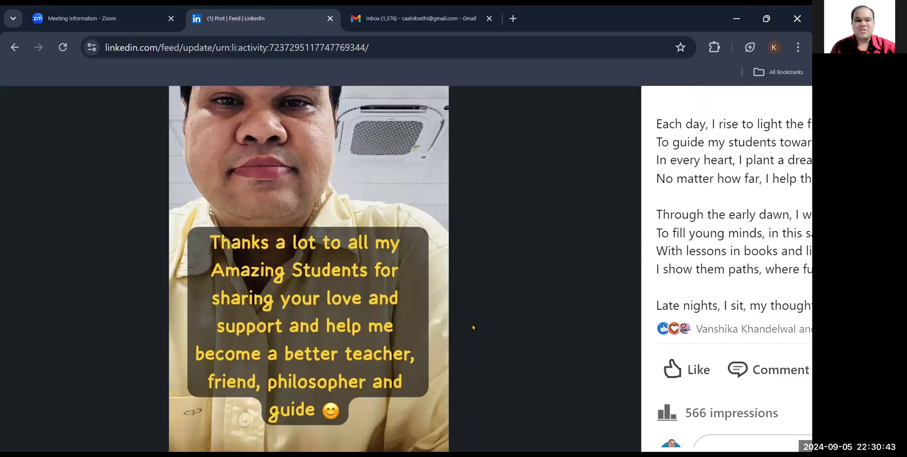